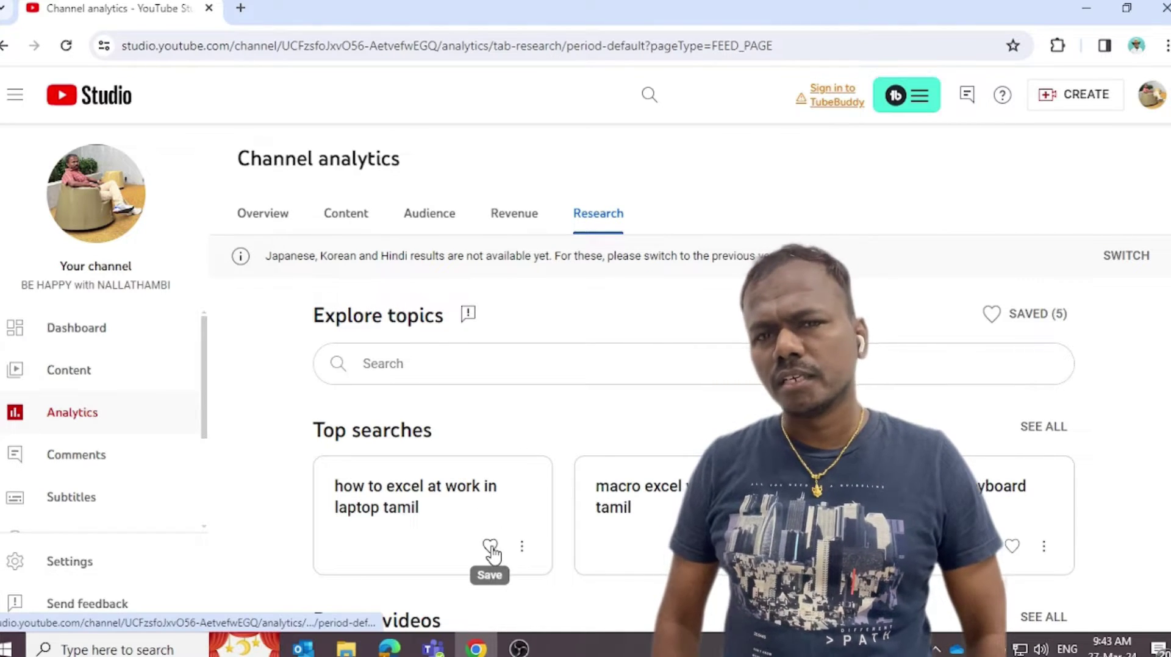
Step: Save the 'how to excel at work in laptop tamil' topic, subscribe, and open the bell options
left_click(490, 546)
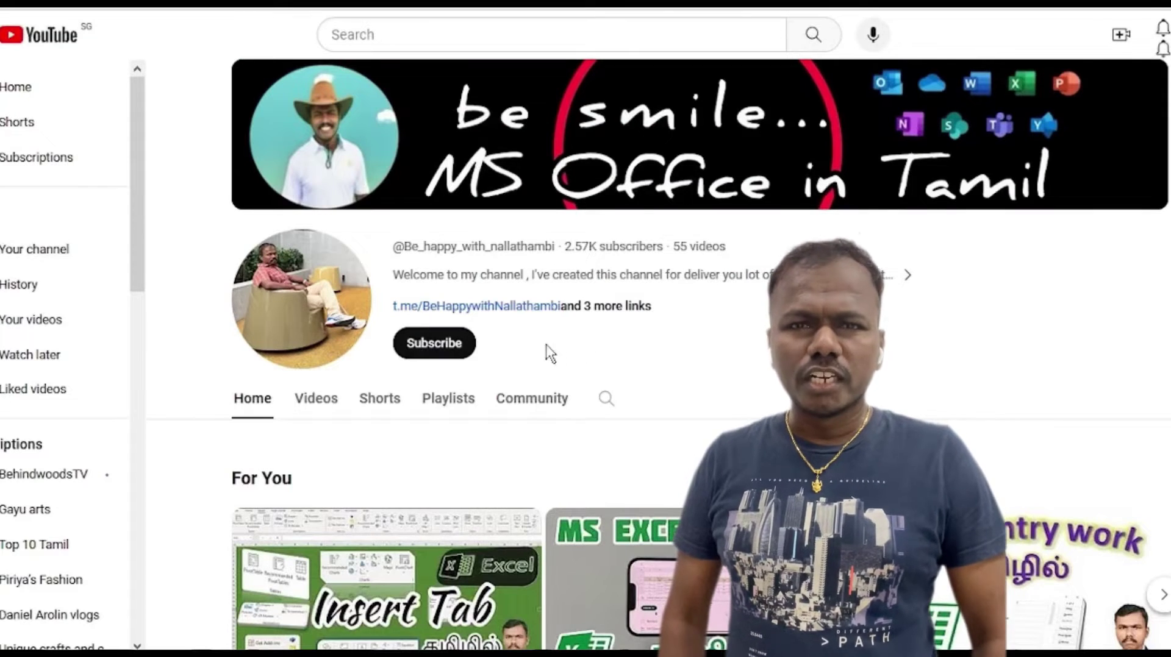
left_click(440, 359)
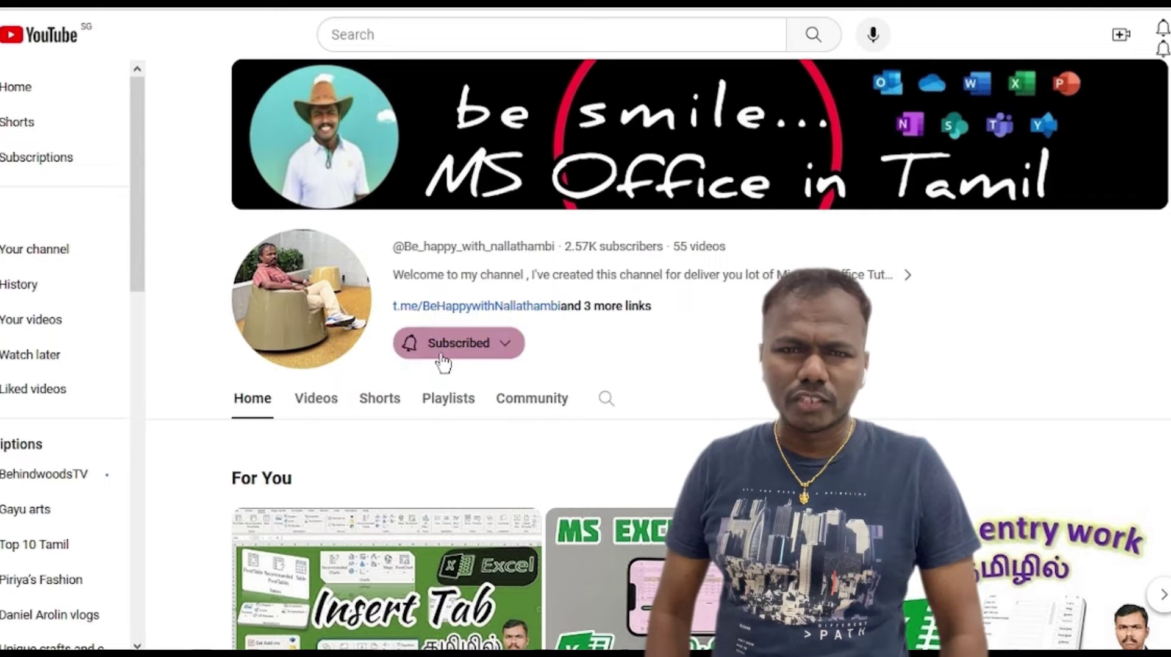
left_click(504, 348)
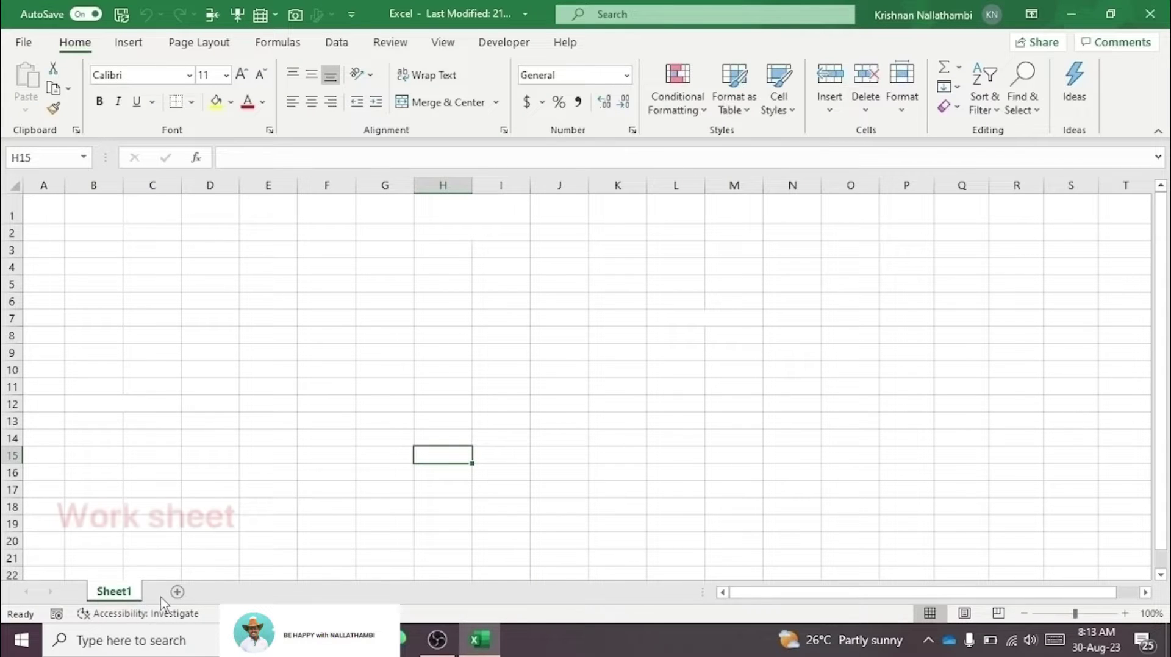
left_click_drag(116, 285, 901, 472)
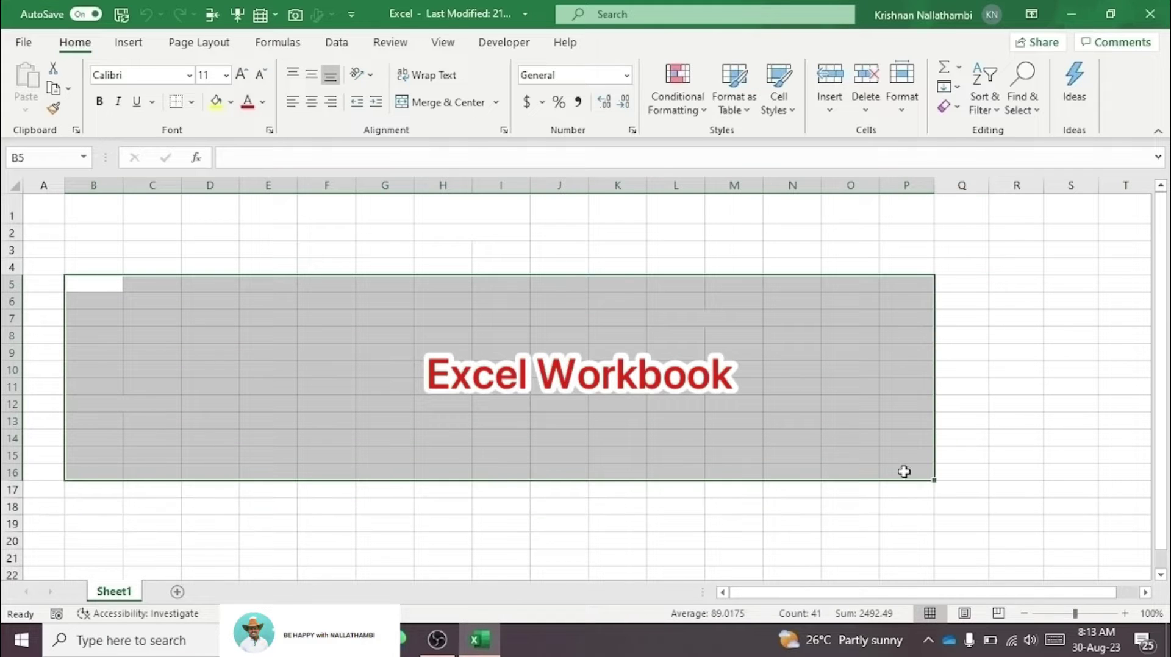
left_click_drag(223, 248, 882, 426)
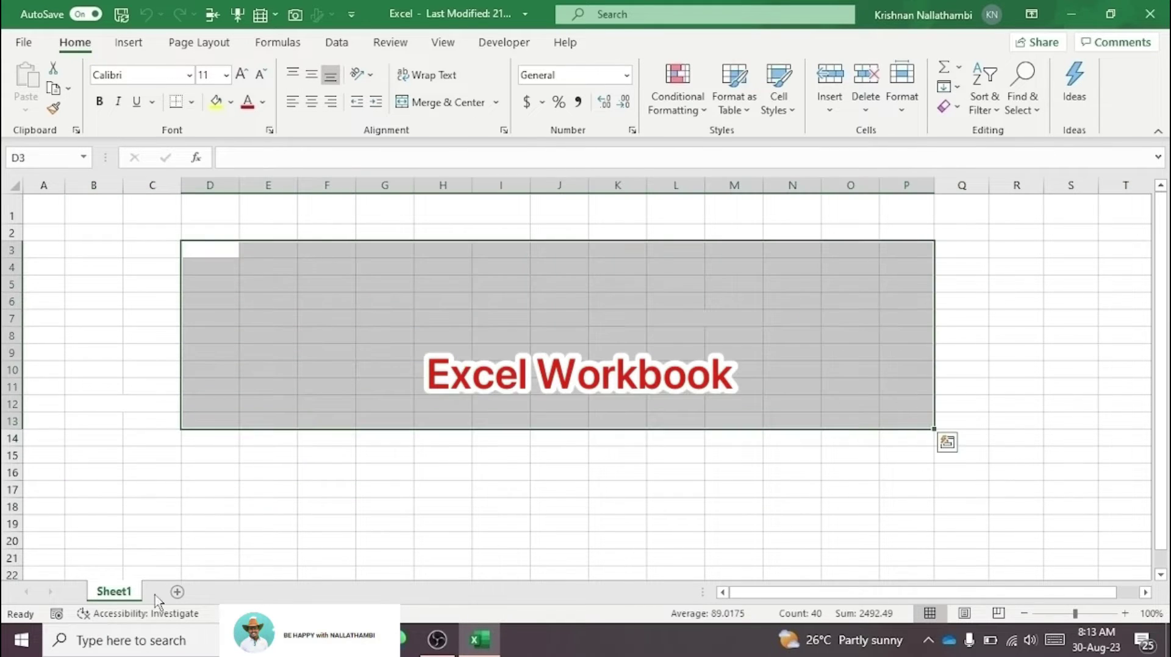
left_click(173, 542)
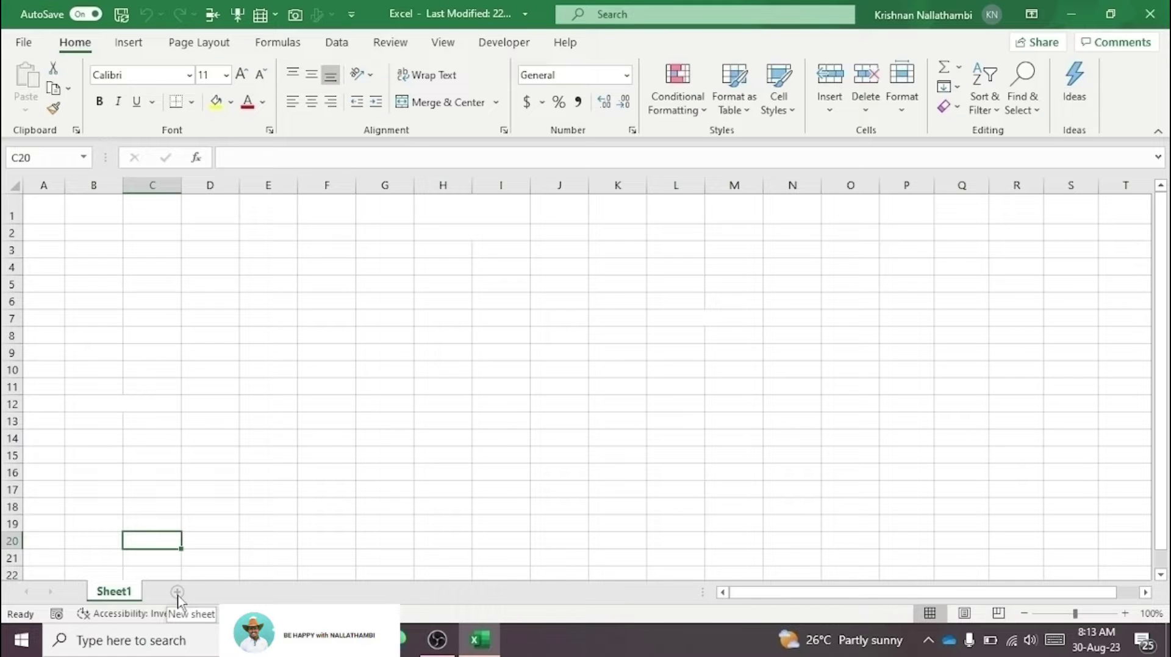
Step: Add three new blank sheets to the workbook
left_click(177, 593)
left_click(234, 593)
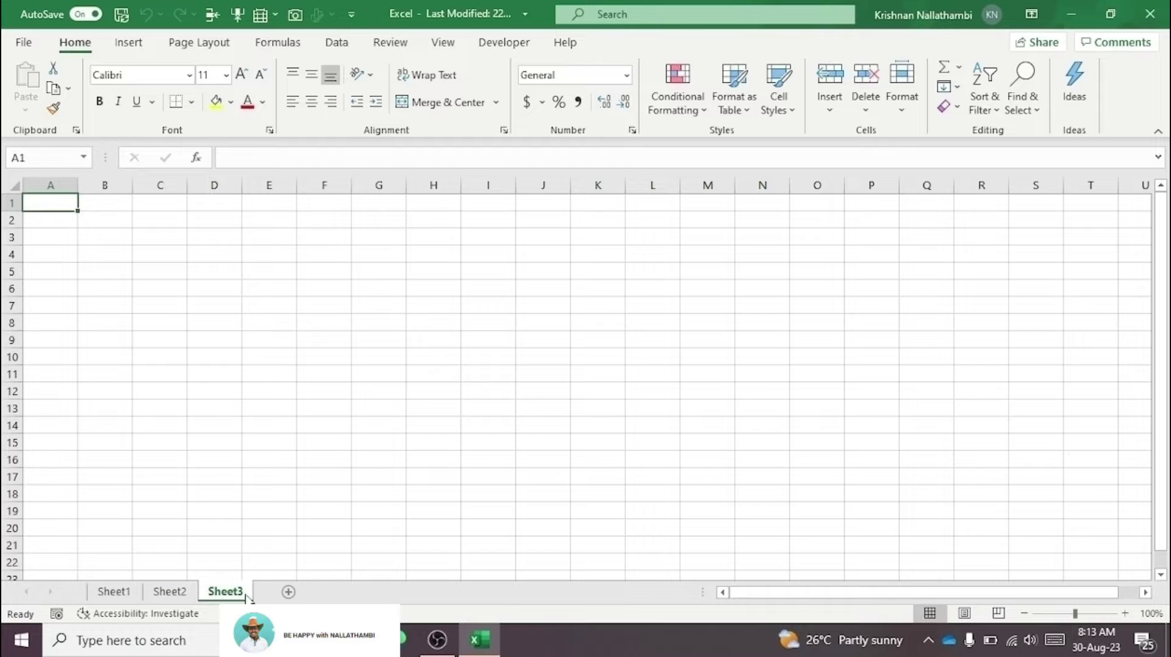
left_click(287, 592)
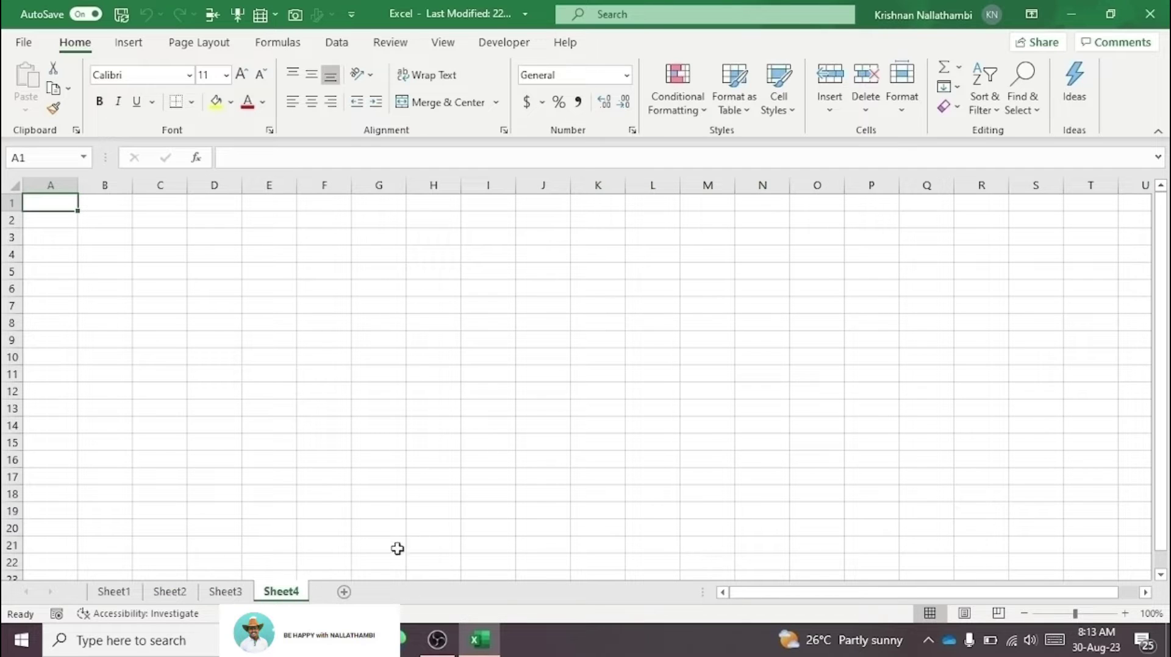
Step: Rename Sheet1 to 'Book'
left_click(120, 596)
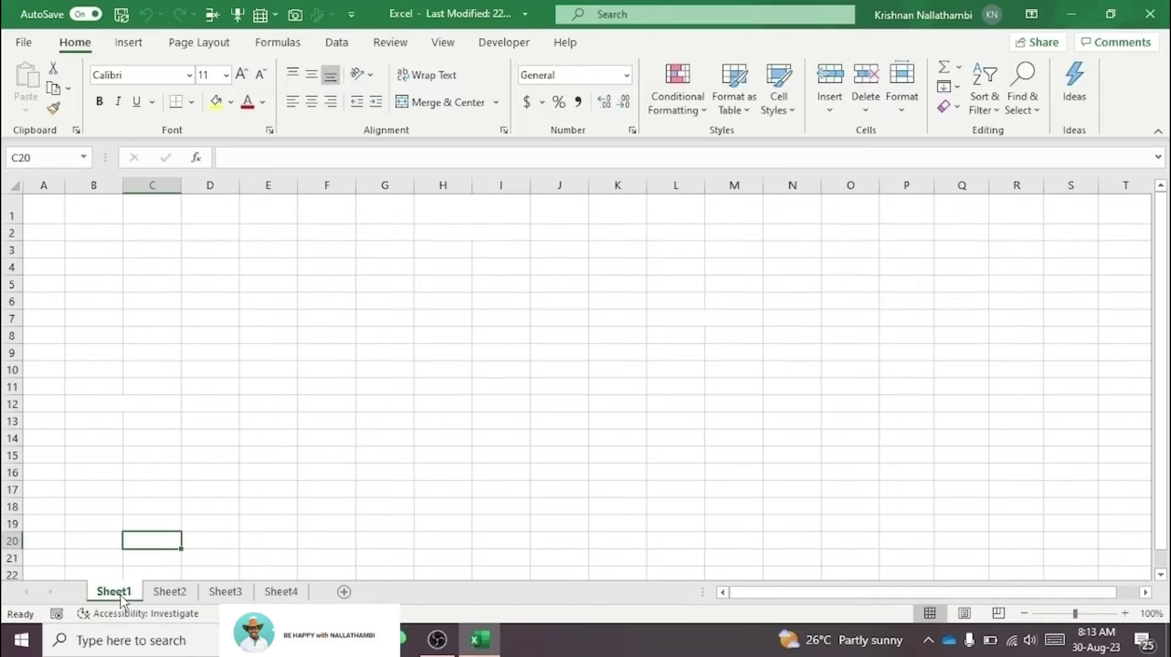
double_click(122, 597)
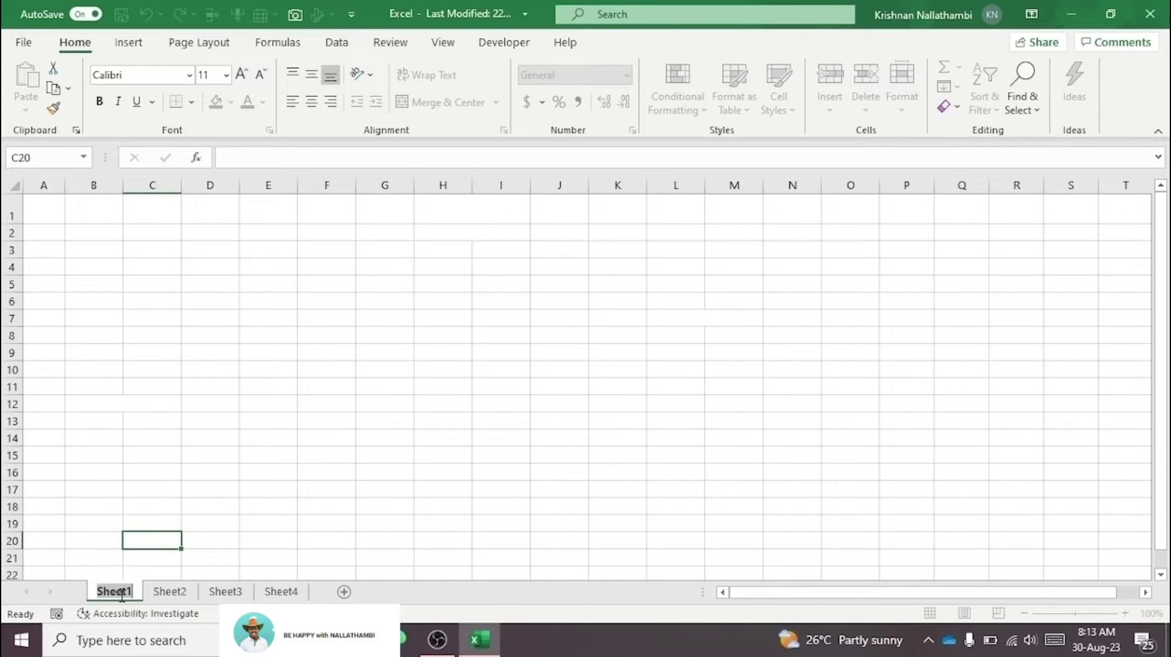
type("Book")
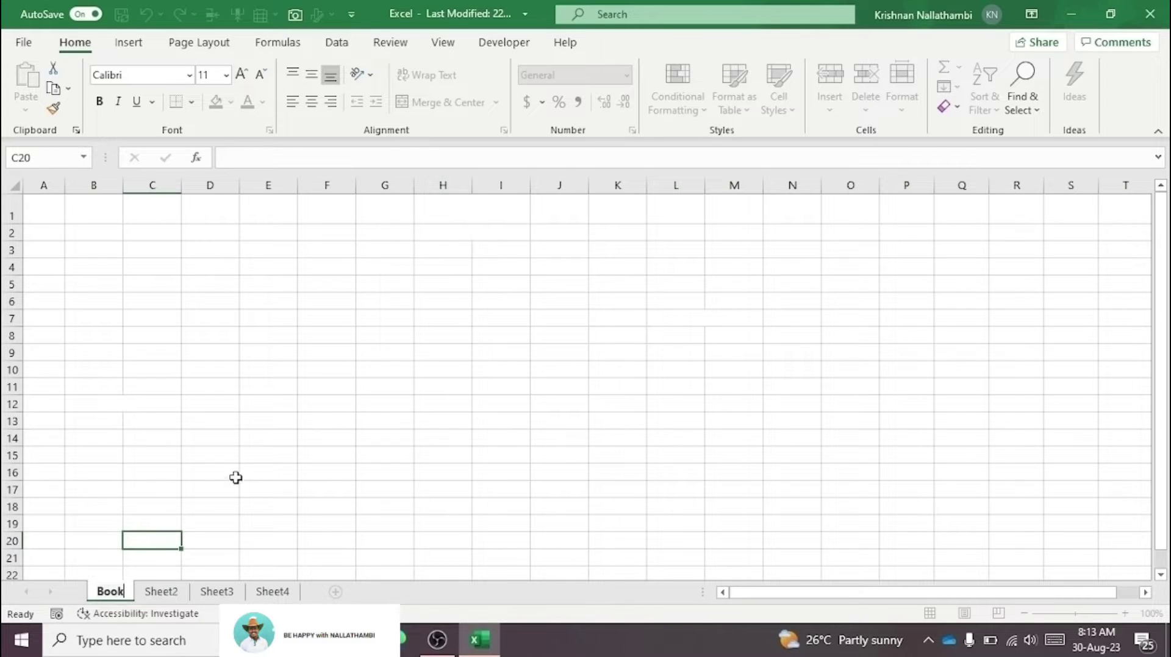
left_click_drag(236, 475, 244, 474)
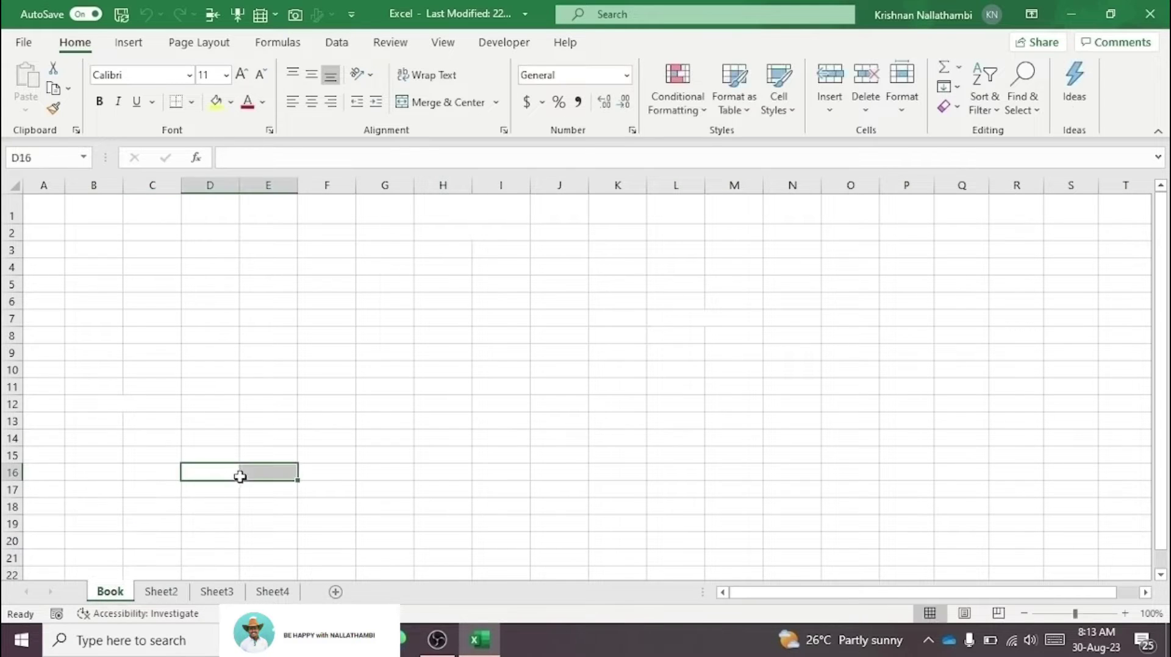
left_click(136, 519)
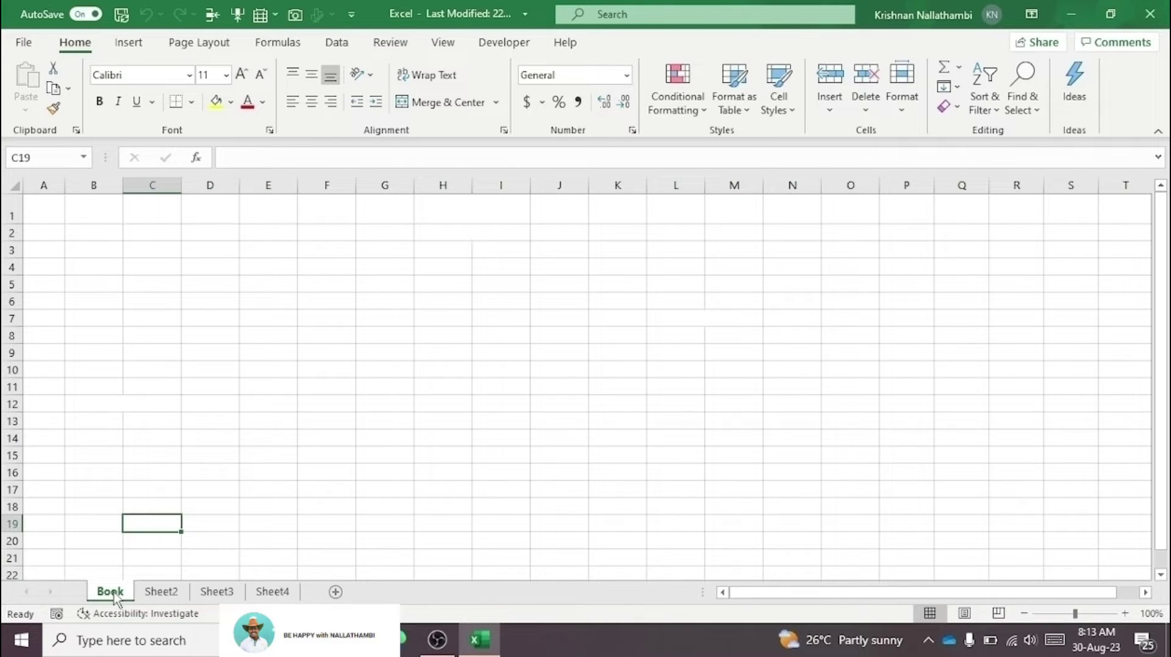
Step: Copy the Book sheet to the end of the workbook with Move or Copy, creating Book (2)
right_click(112, 595)
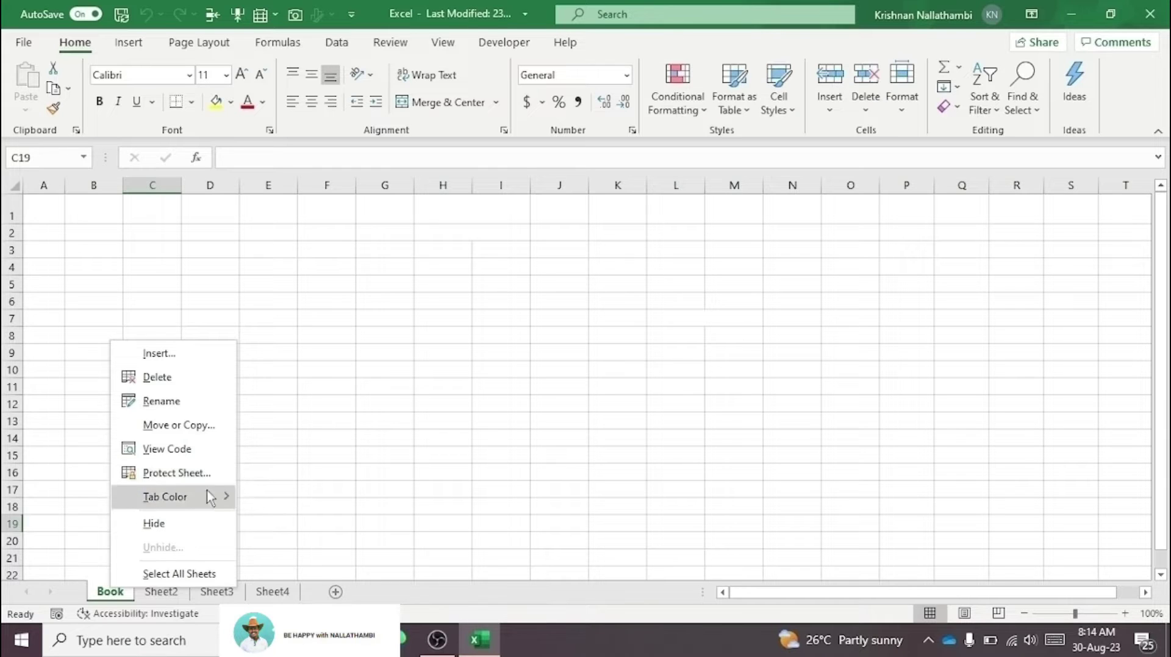
left_click(333, 511)
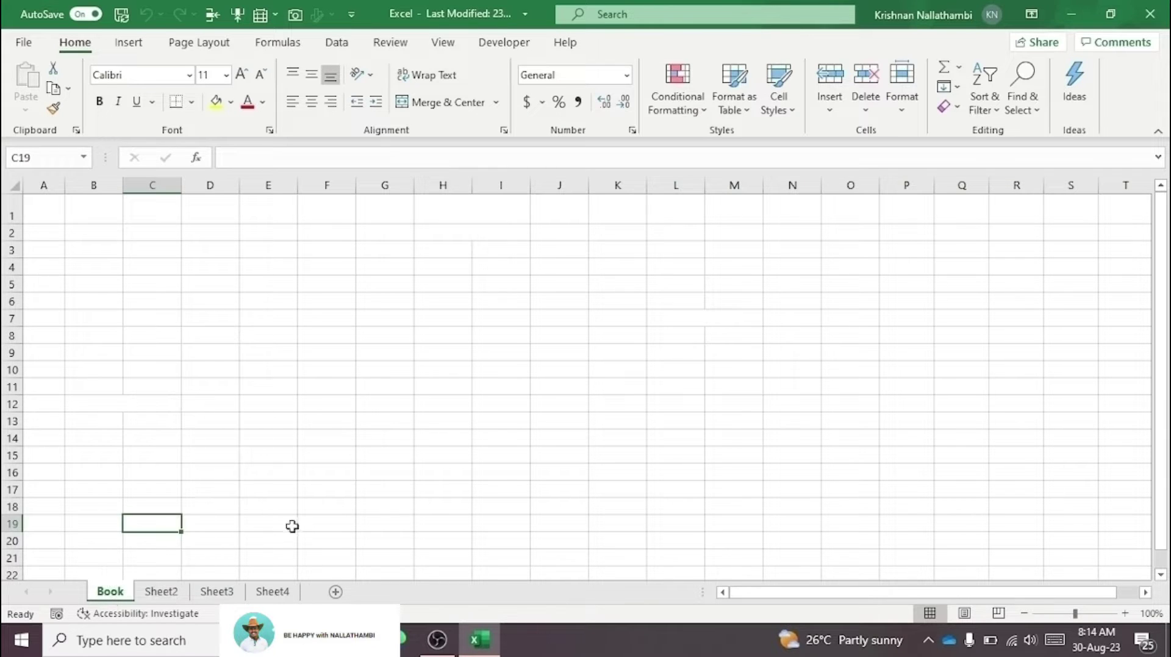
right_click(110, 604)
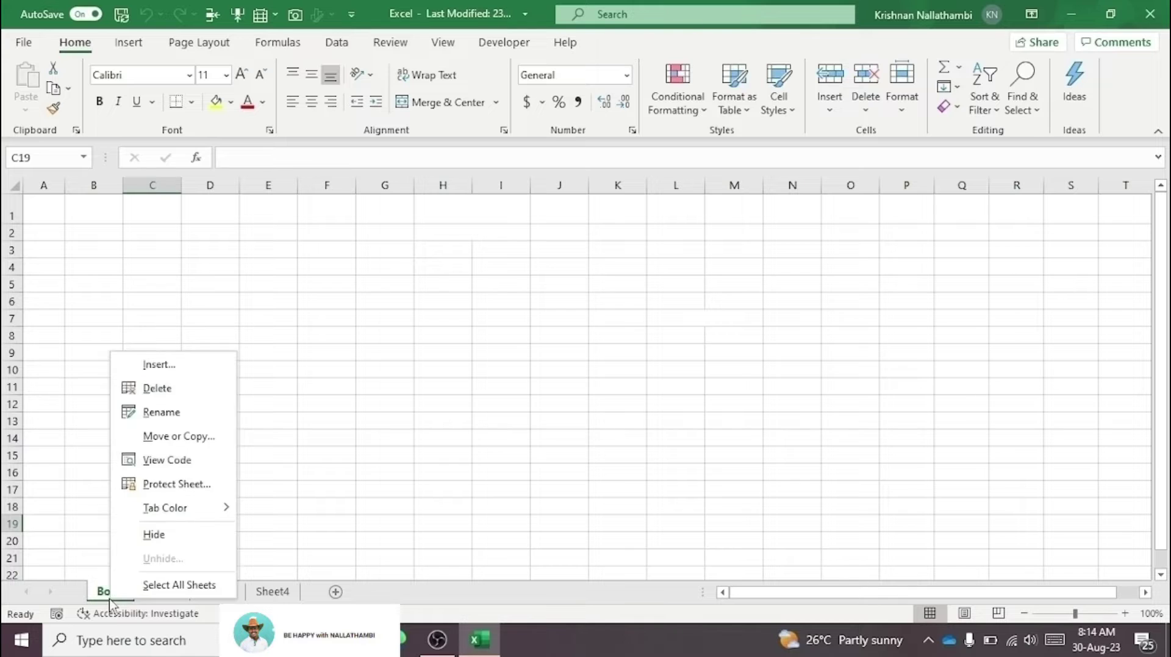
left_click(190, 447)
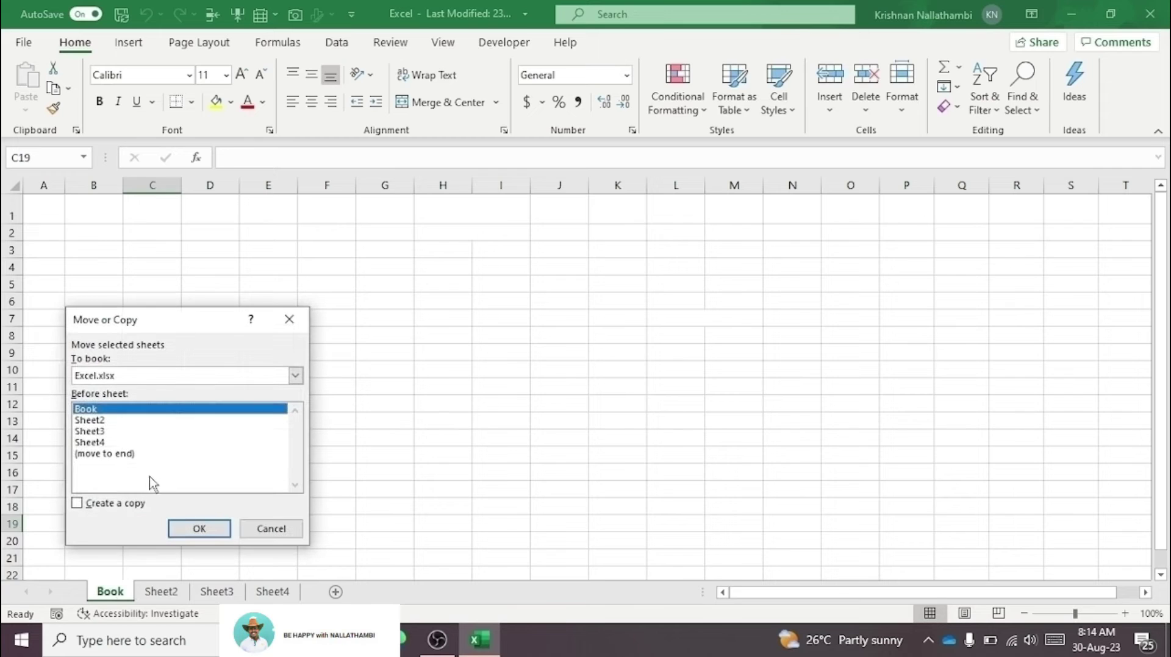
left_click(120, 454)
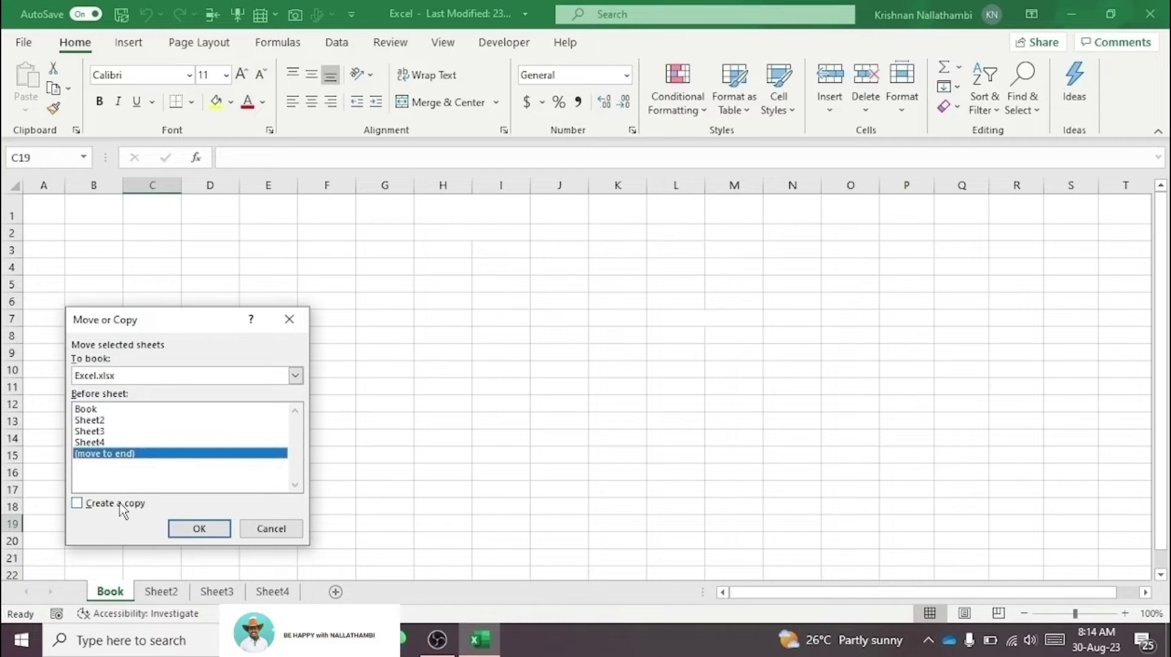
left_click(77, 505)
left_click(199, 529)
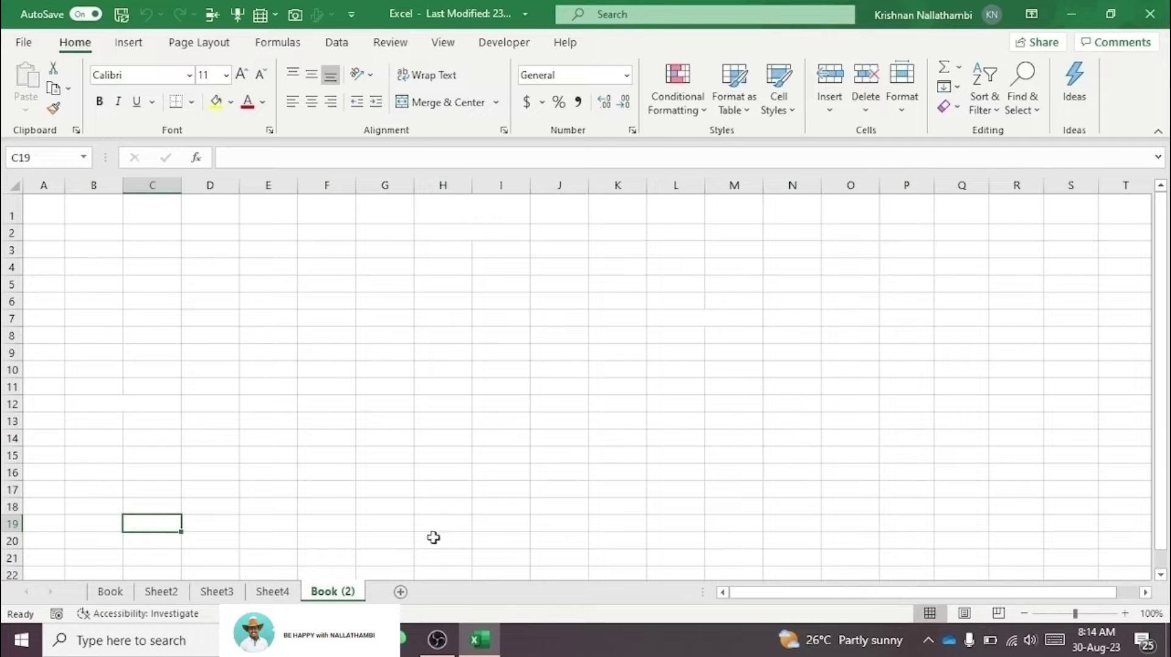
Step: Open and dismiss the Book (2) sheet's tab menu, then select cell L12
right_click(349, 599)
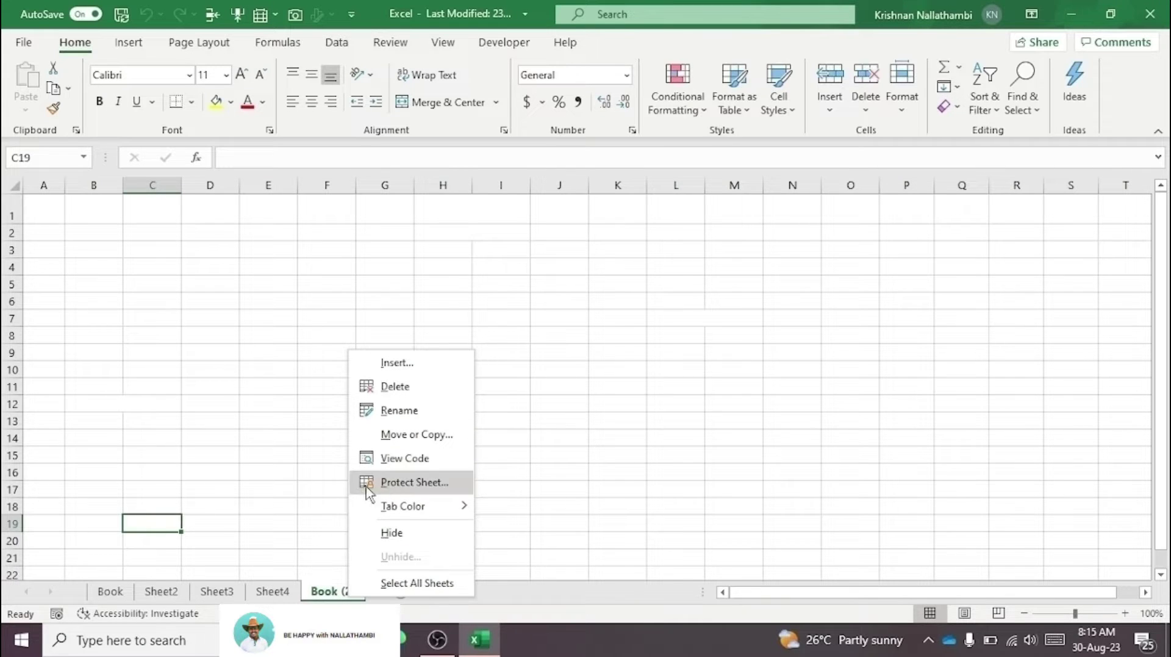
left_click(304, 407)
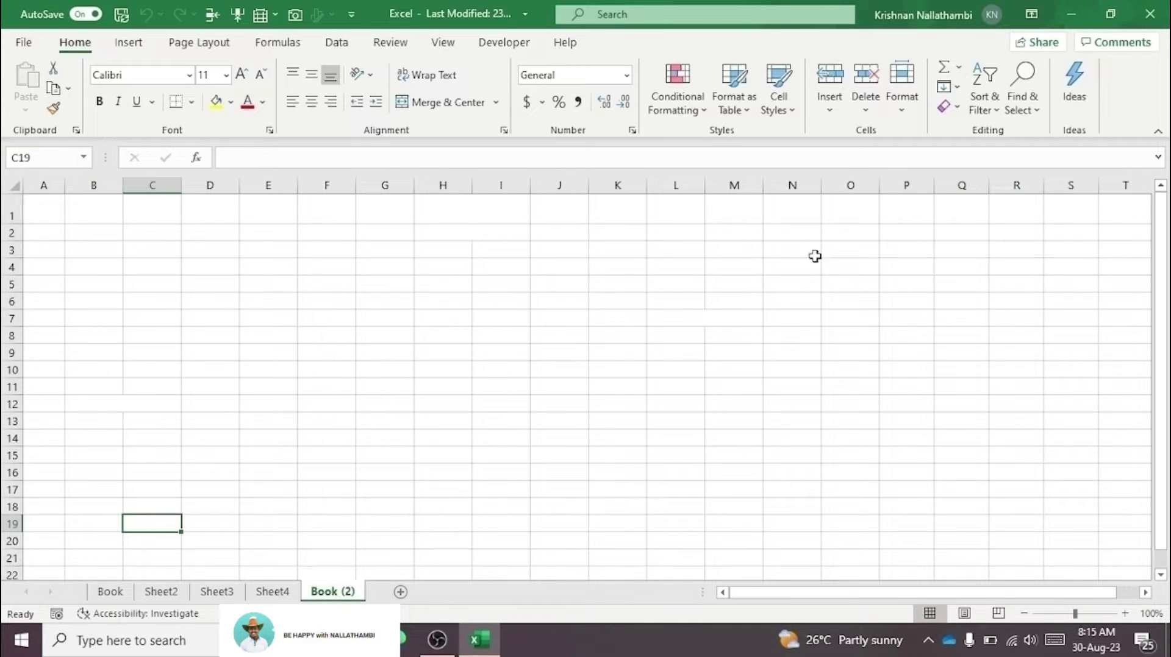
left_click(662, 404)
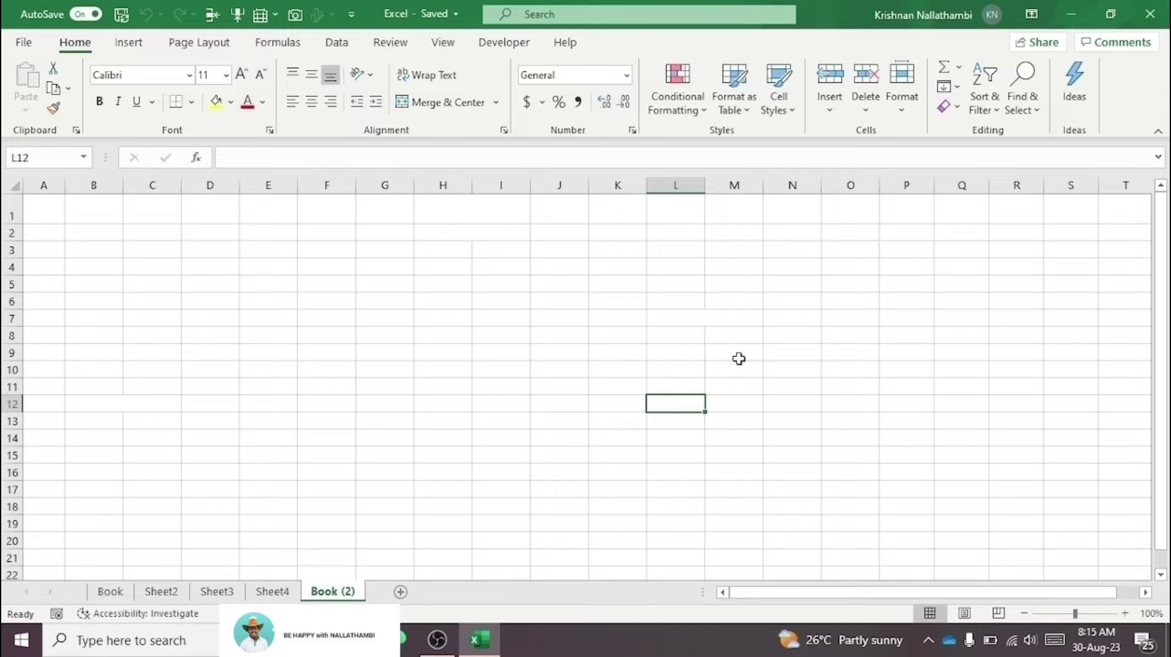
Step: Switch to the Book sheet, show the Developer tab, and open the Book tab's context menu
left_click(110, 591)
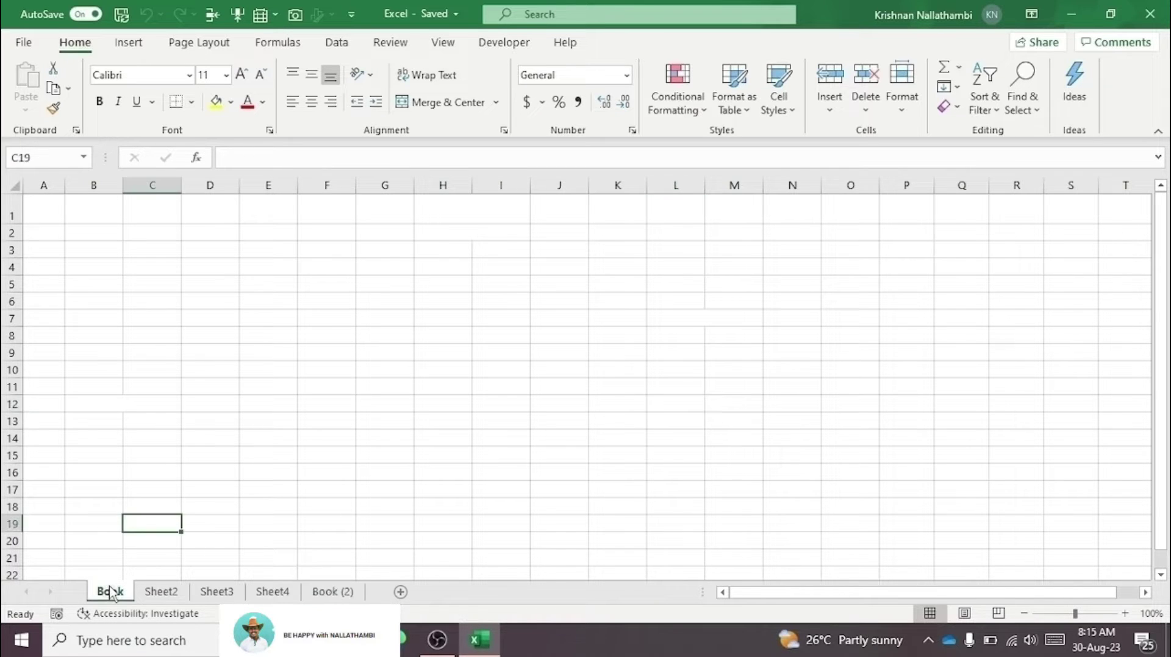
right_click(110, 591)
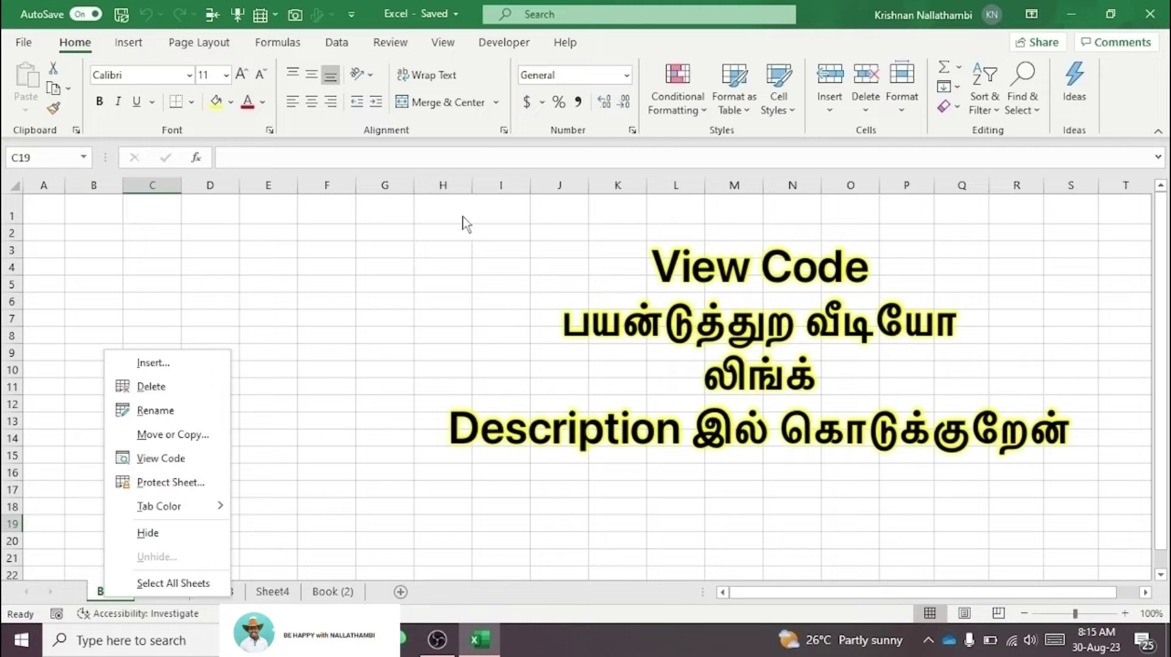
left_click(508, 45)
left_click(509, 45)
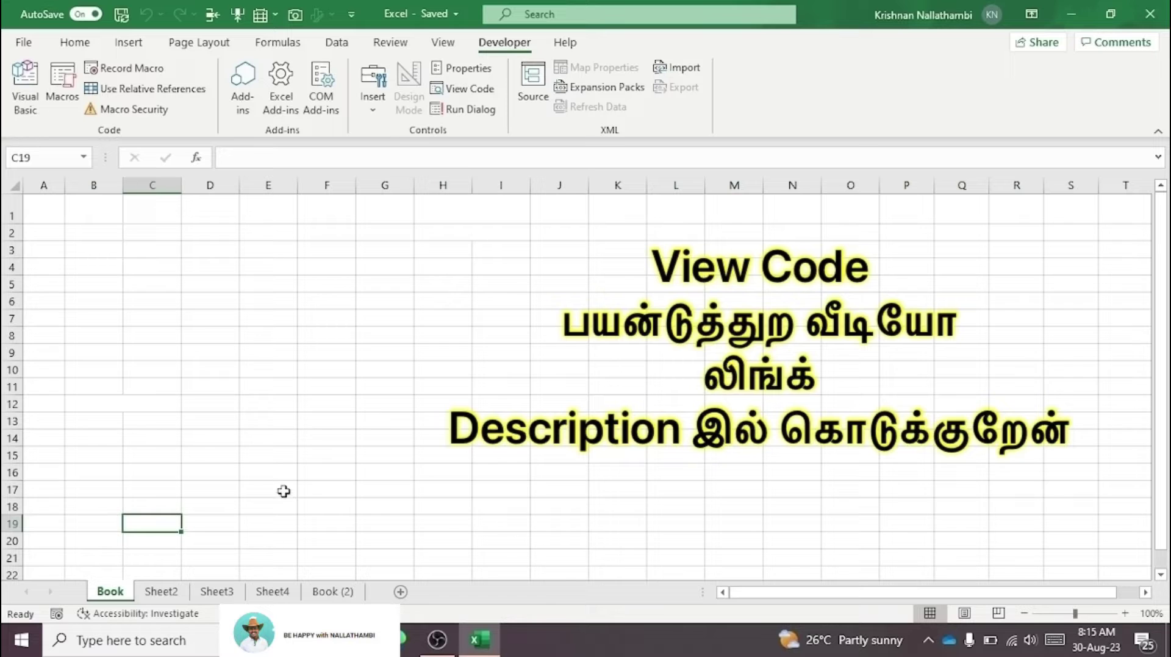
left_click(329, 397)
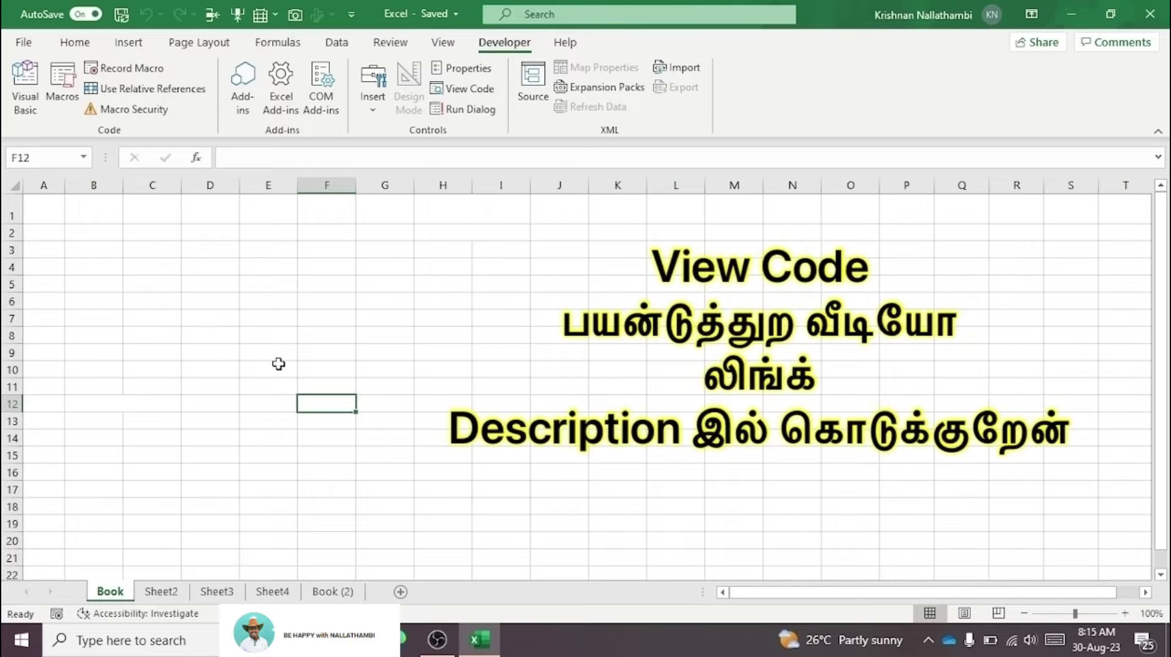
right_click(121, 587)
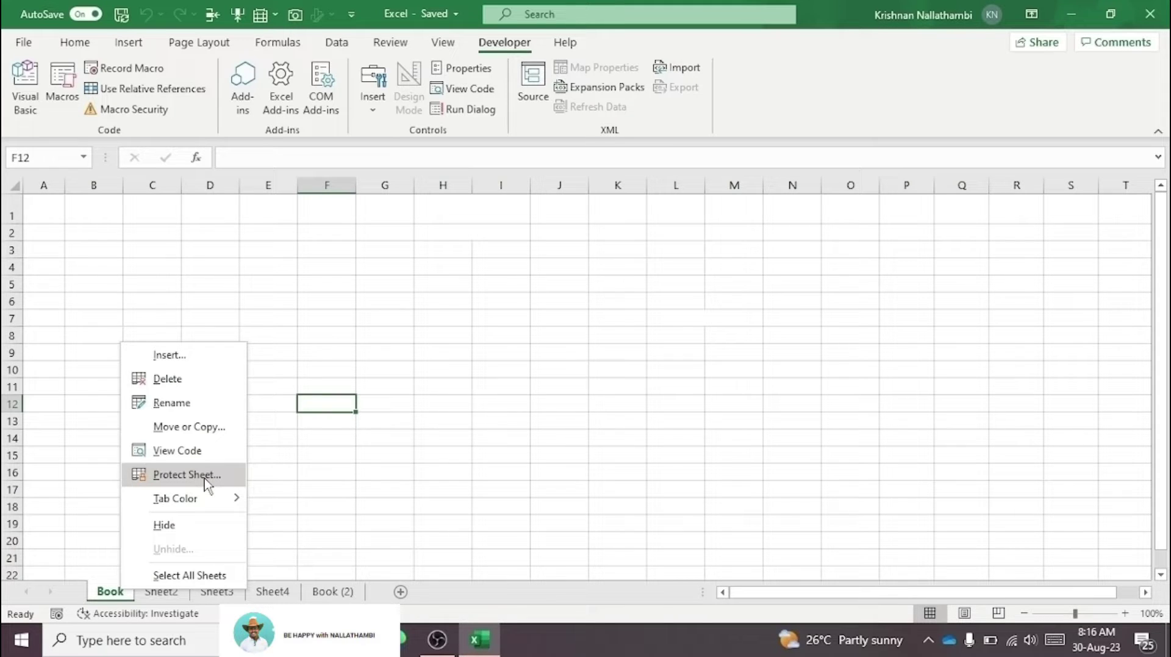
left_click(187, 475)
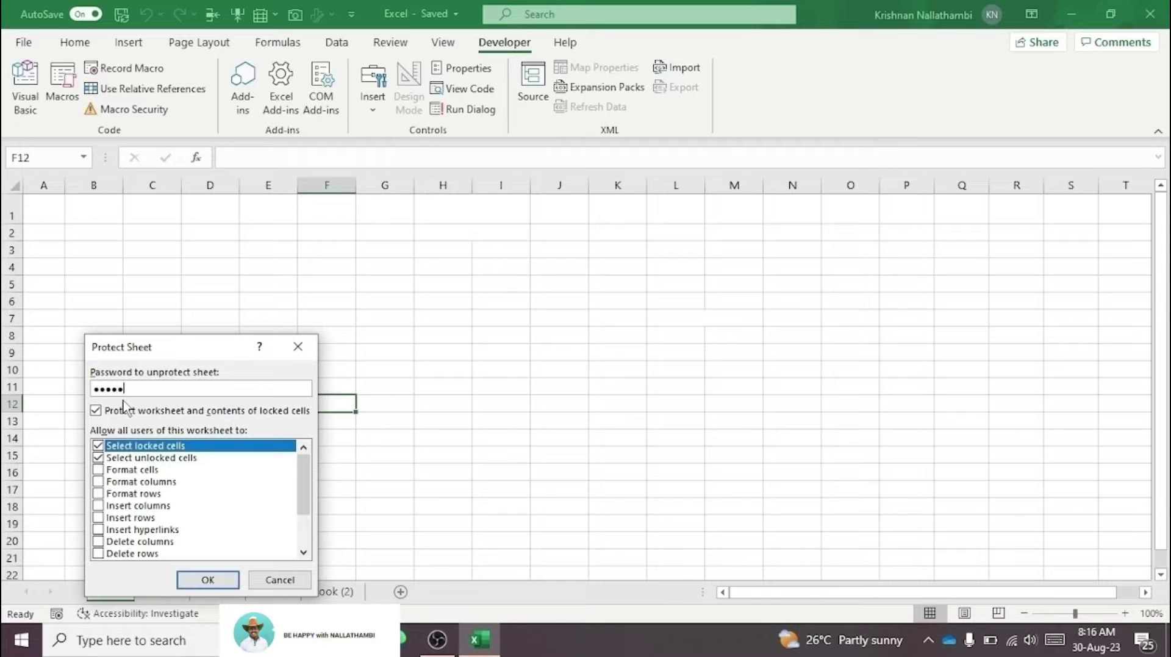
left_click(212, 584)
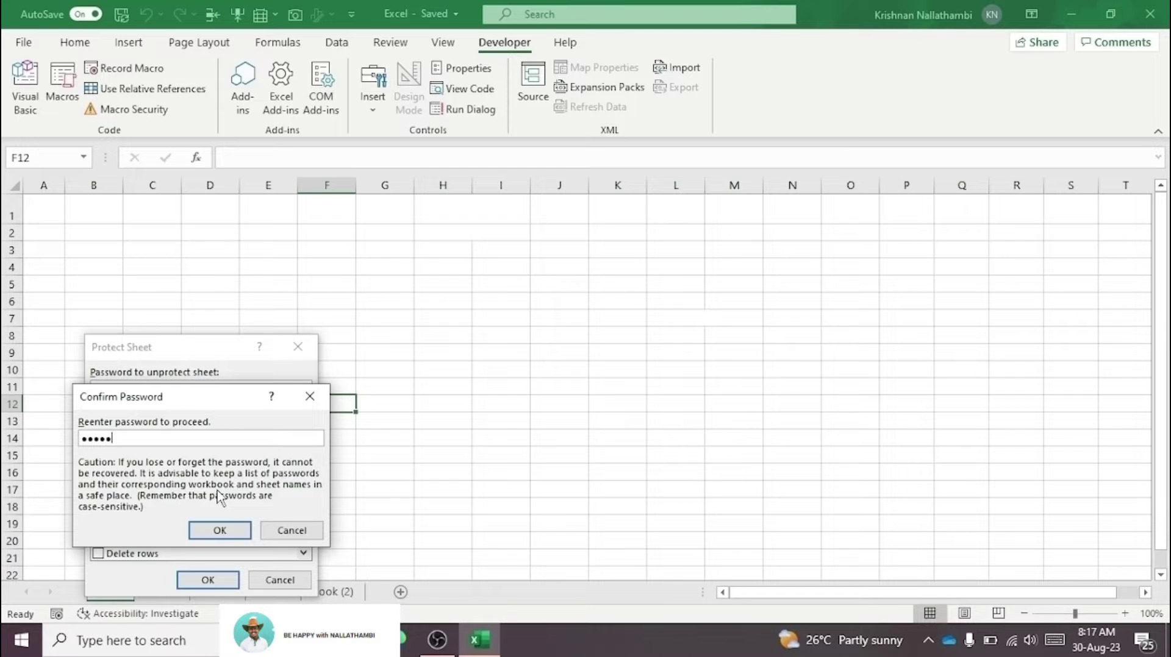
left_click(238, 535)
double_click(271, 303)
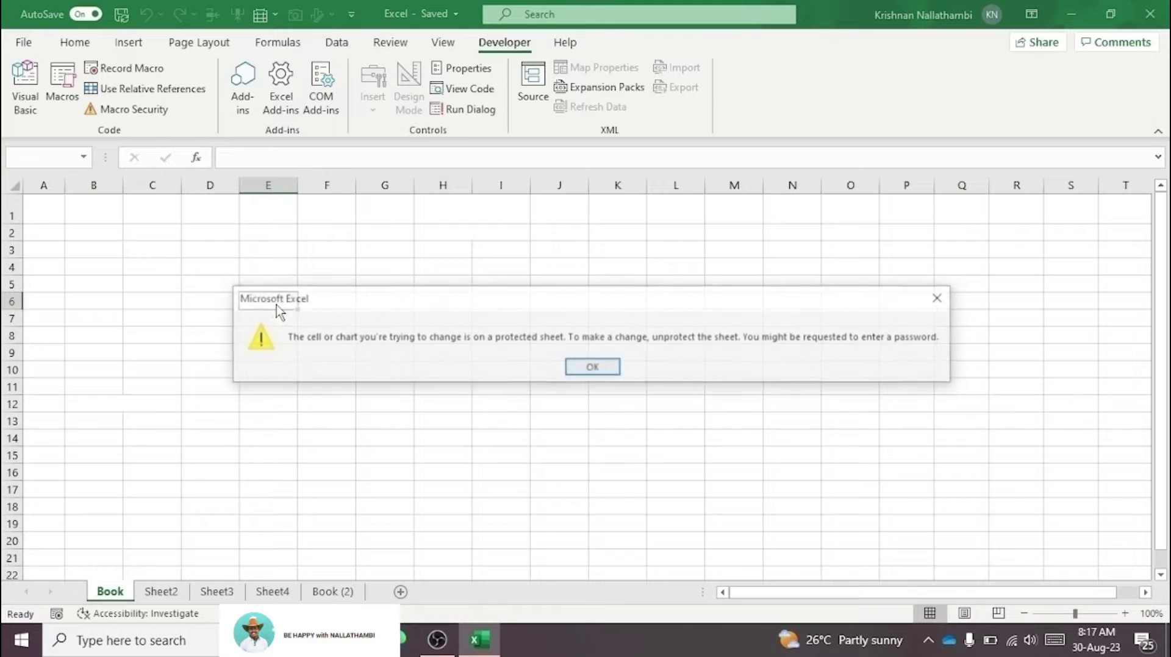
left_click(606, 372)
double_click(531, 386)
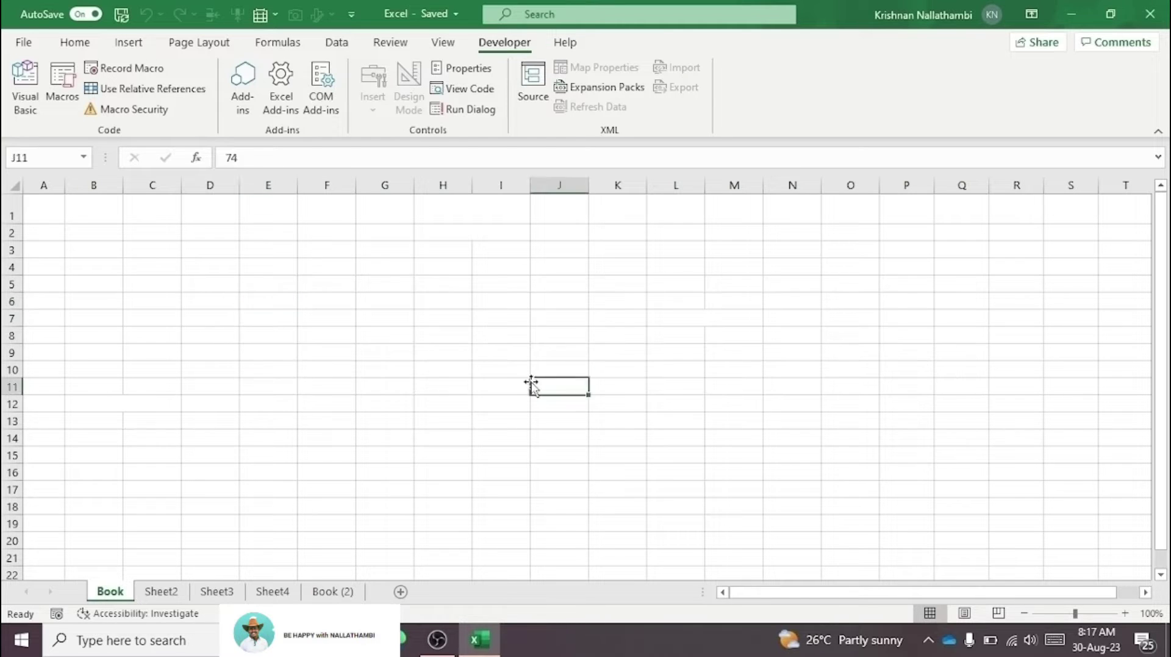
double_click(562, 380)
double_click(562, 378)
double_click(551, 387)
left_click(585, 371)
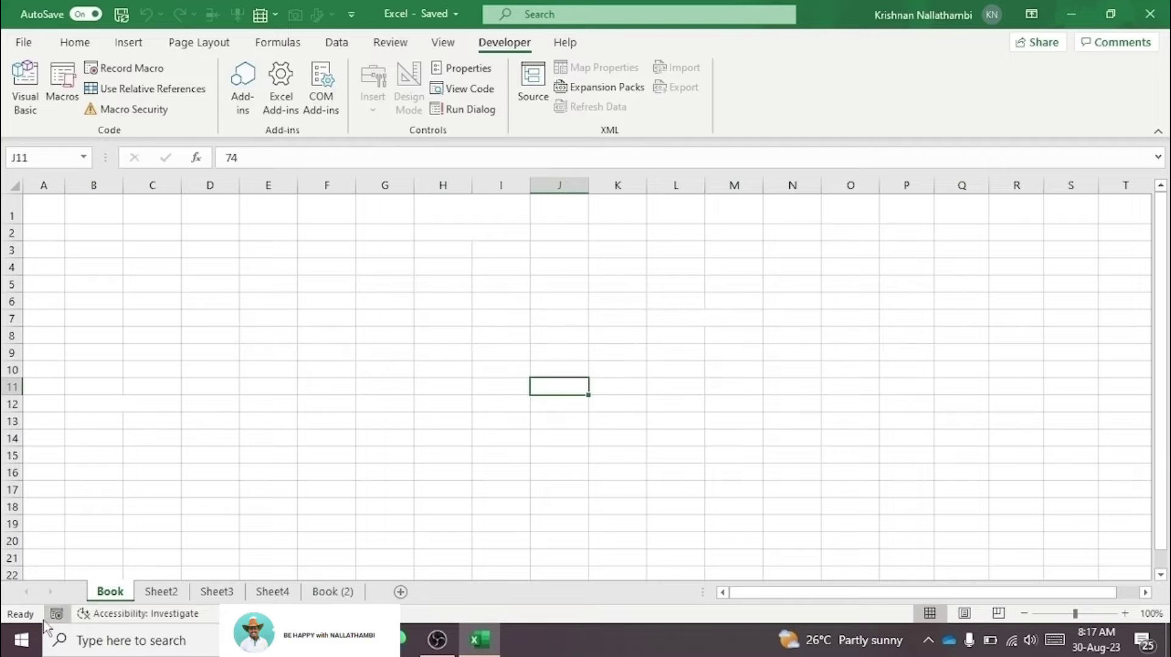
Step: Unprotect the Book sheet by entering its password
right_click(110, 593)
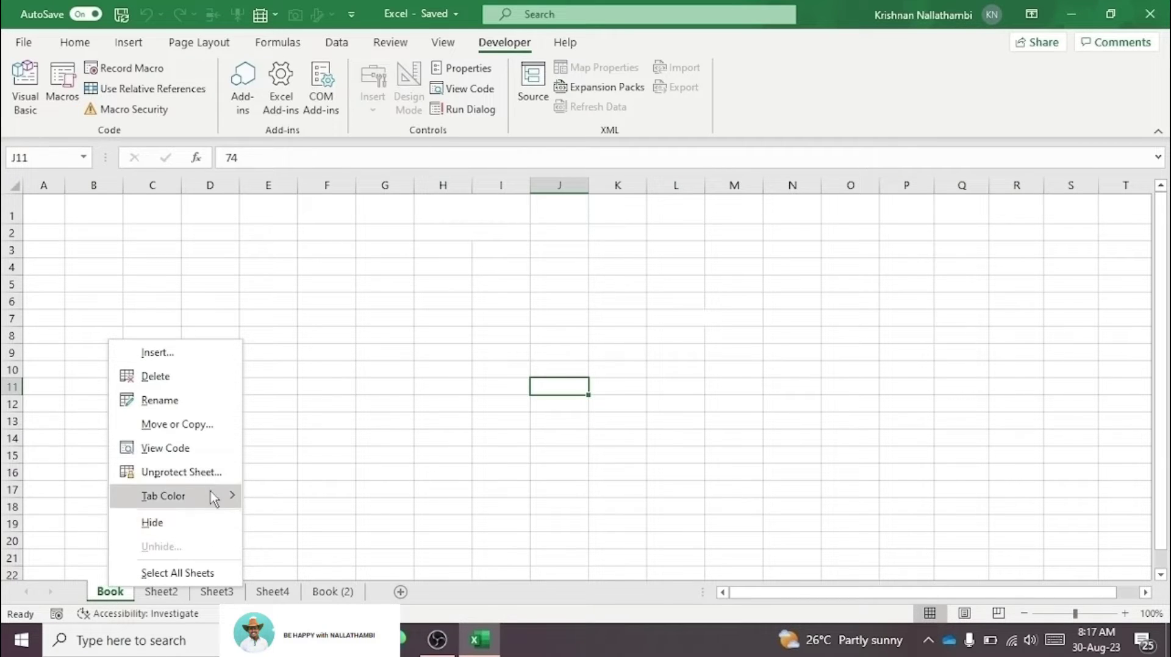
mouse_move(200, 496)
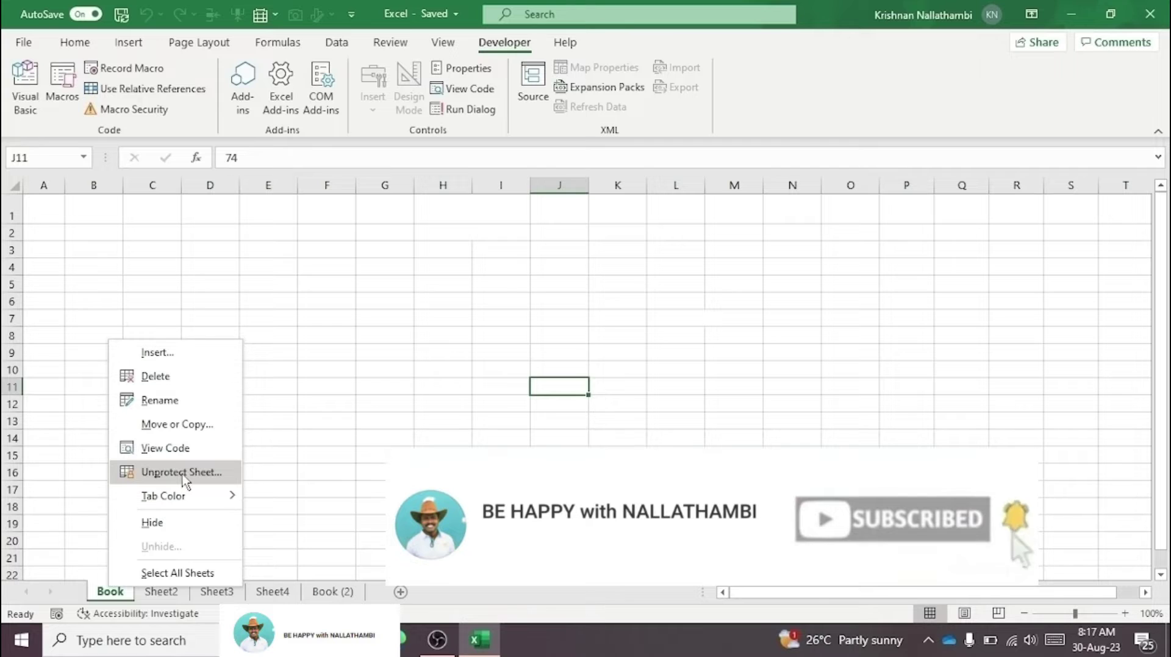
left_click(181, 475)
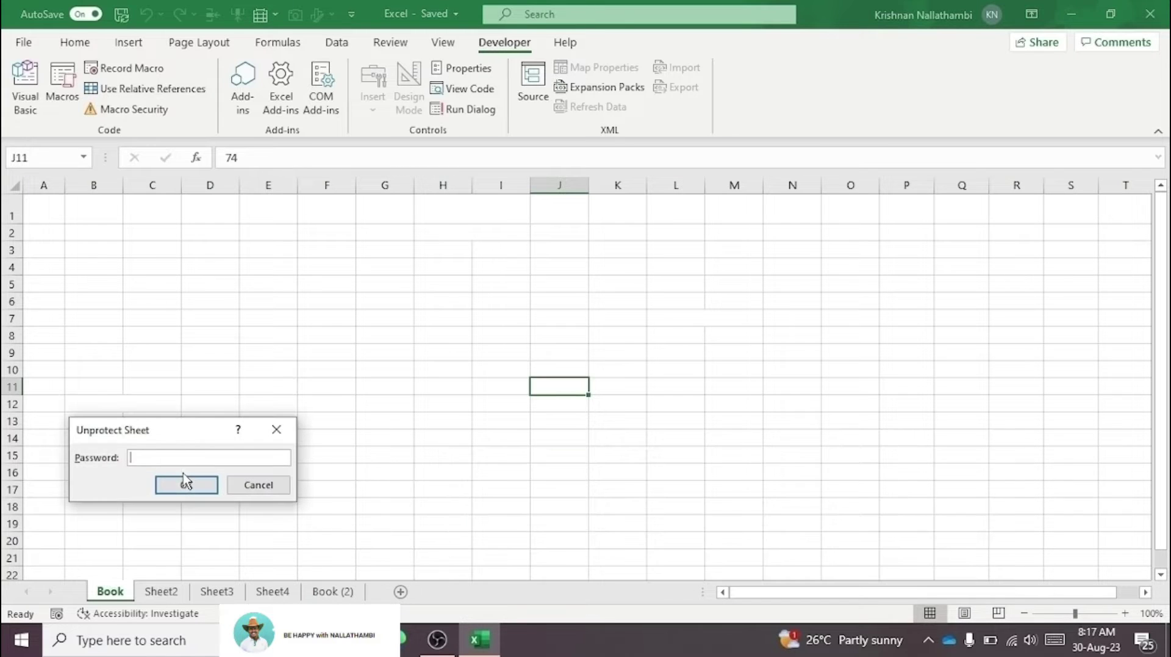
type("12345")
left_click(174, 486)
Step: Select cells F12, E18, F17, H15, I18, I15 and F18 to test editing
left_click(350, 407)
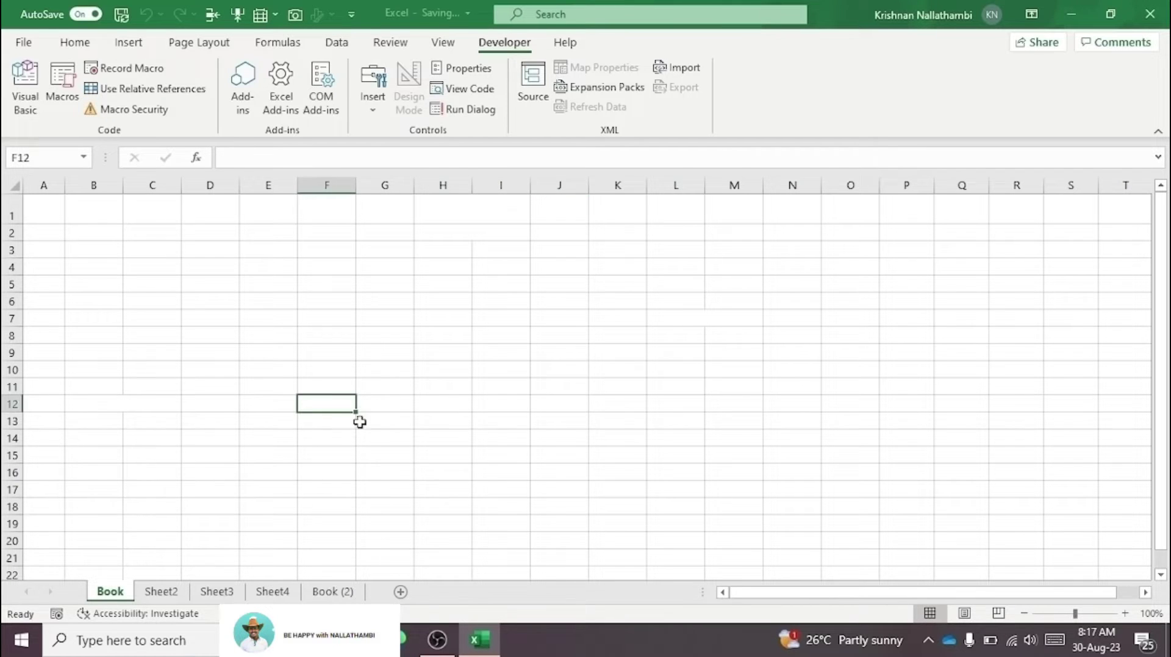
left_click(290, 505)
left_click(339, 491)
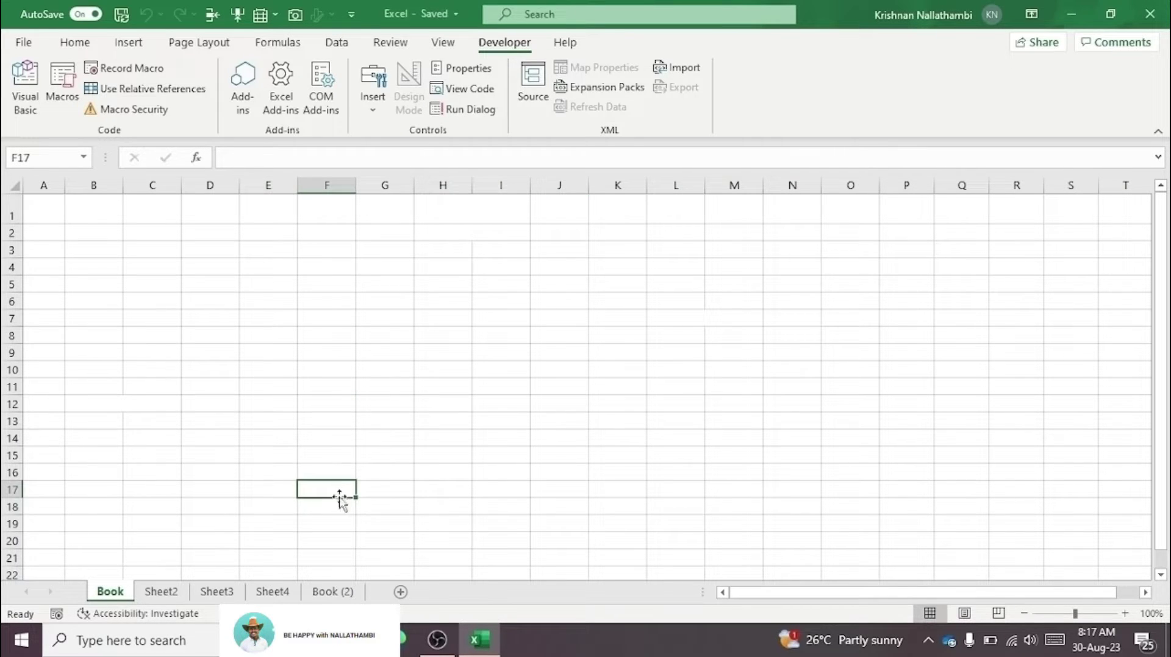
left_click(441, 456)
left_click(490, 507)
left_click(499, 456)
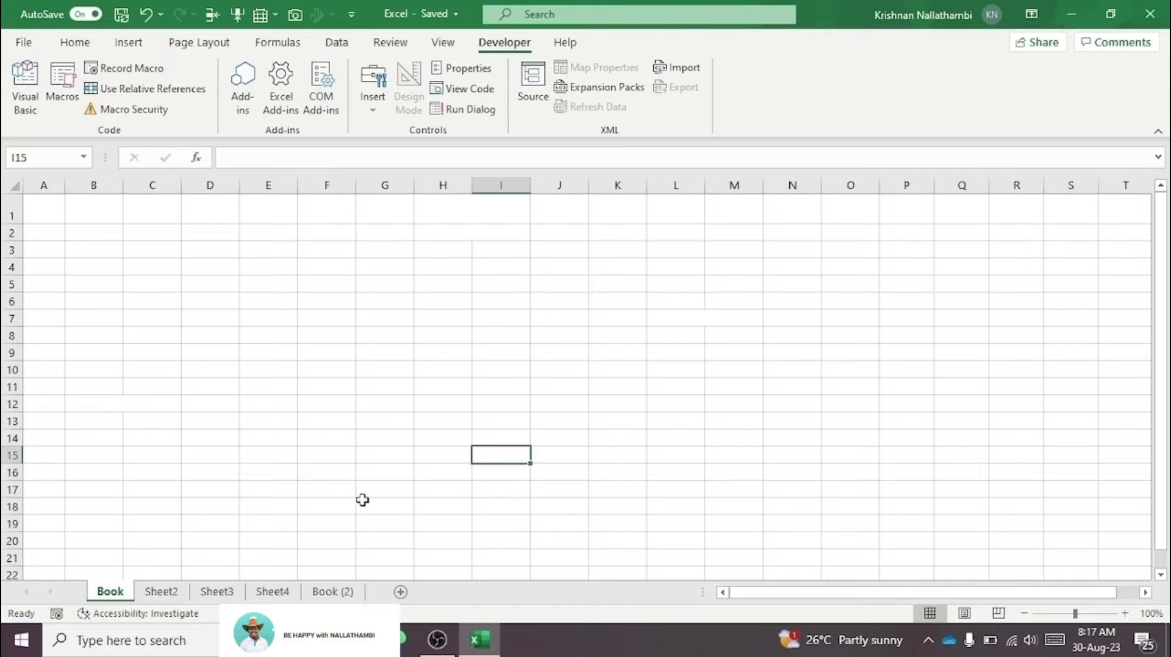
left_click(348, 505)
Step: Open the Book sheet's tab menu and close it without changes
right_click(111, 593)
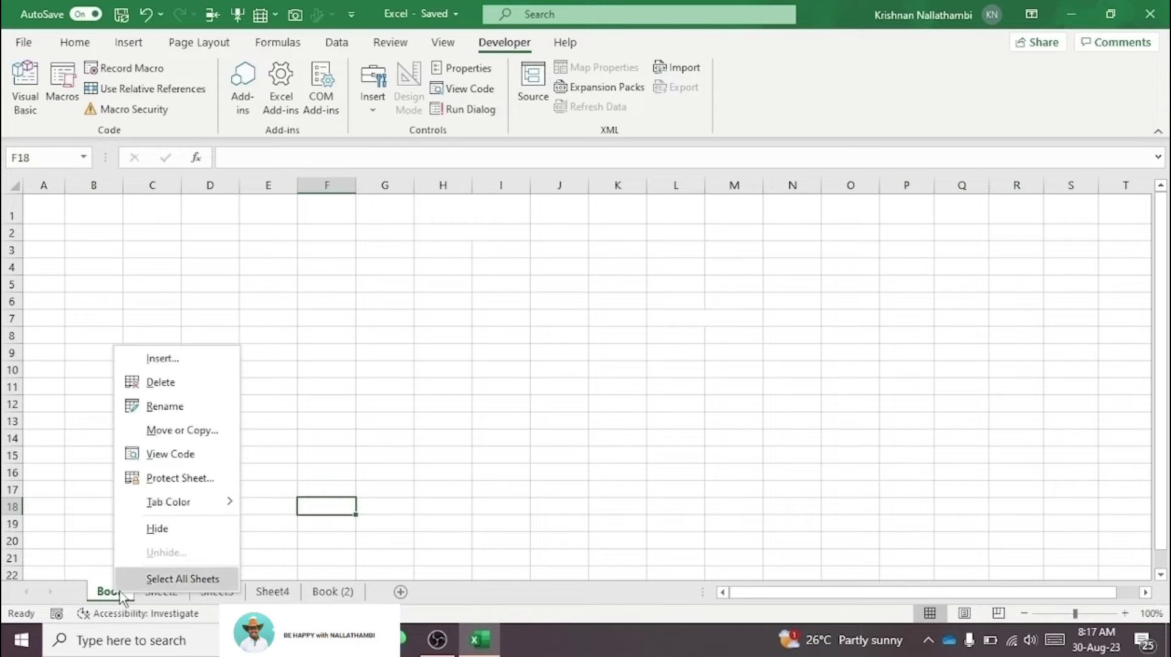
mouse_move(198, 508)
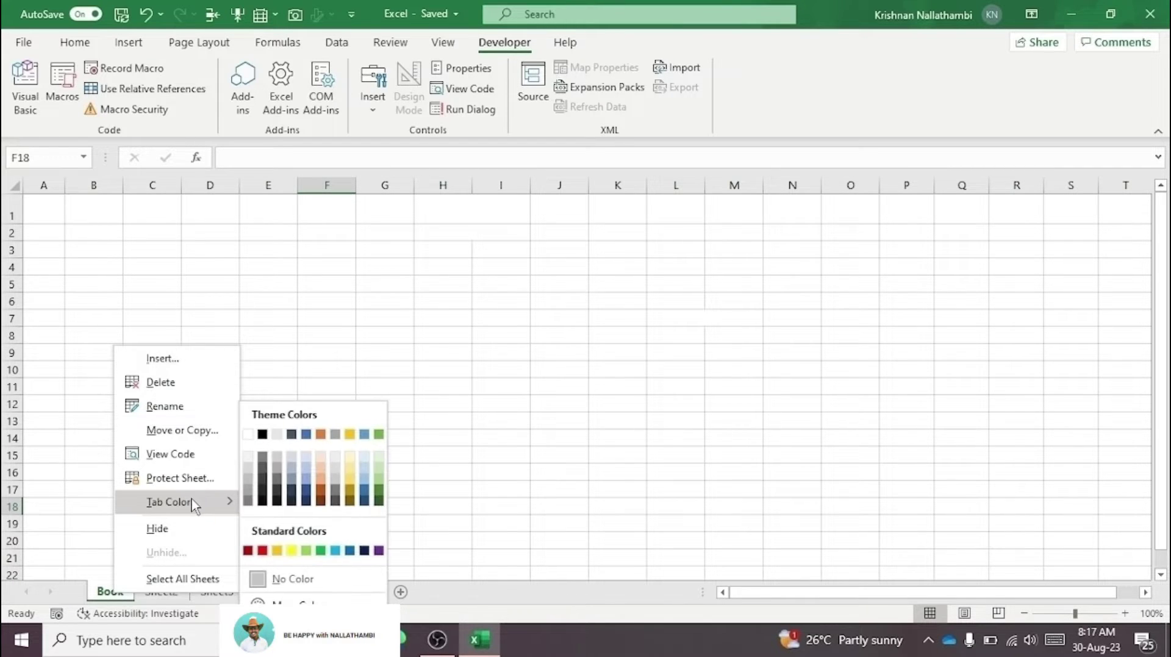
left_click(433, 528)
Step: Colour the Book (2) tab yellow from the Standard Colors
left_click(332, 592)
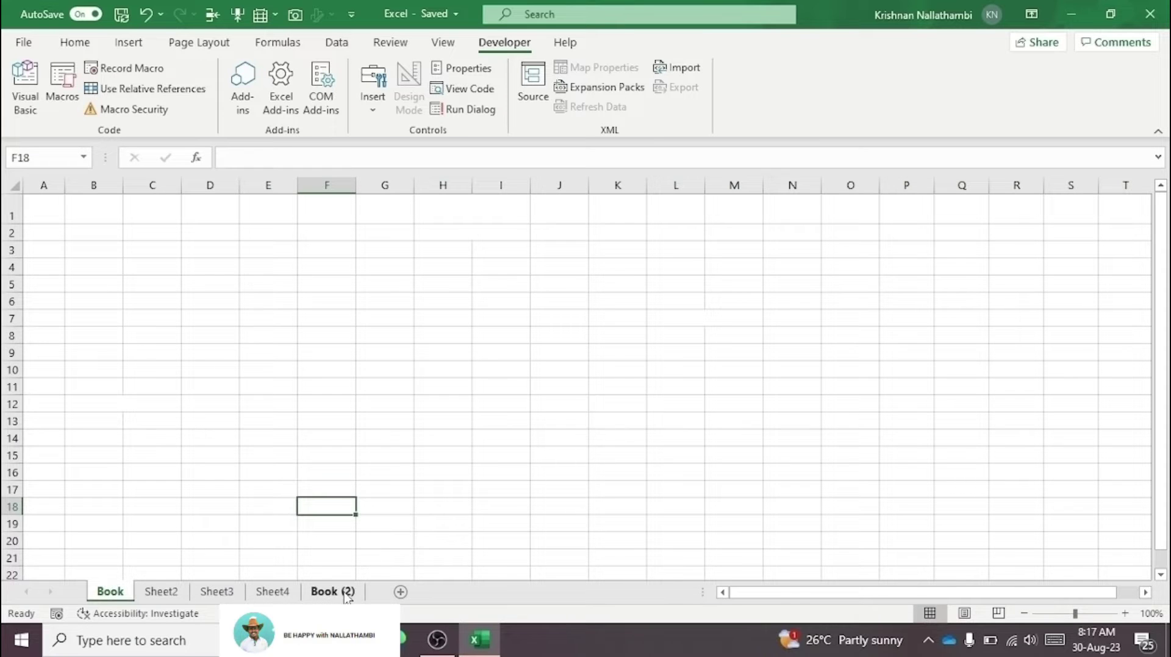
right_click(346, 594)
mouse_move(421, 507)
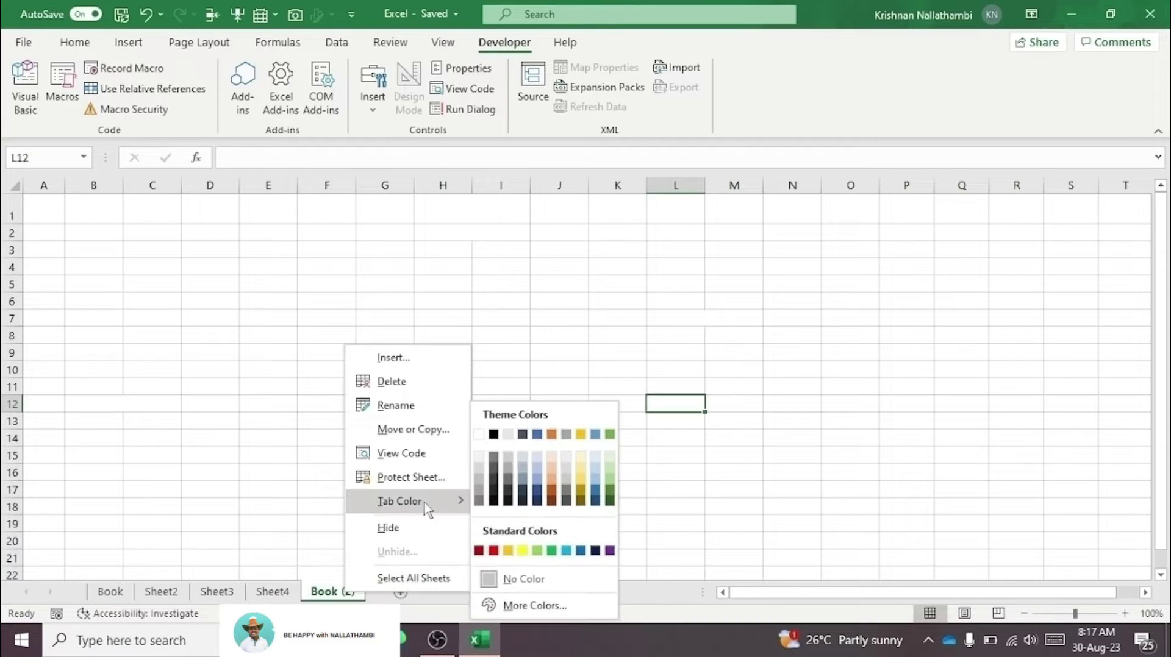
left_click(522, 550)
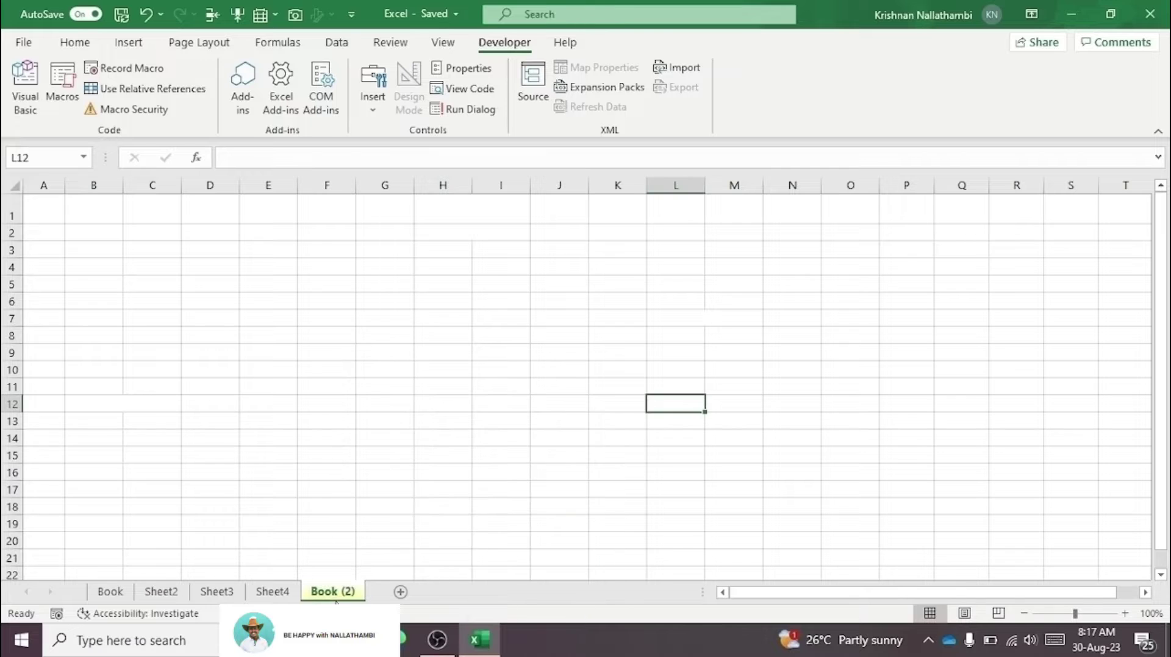
left_click(272, 591)
right_click(275, 592)
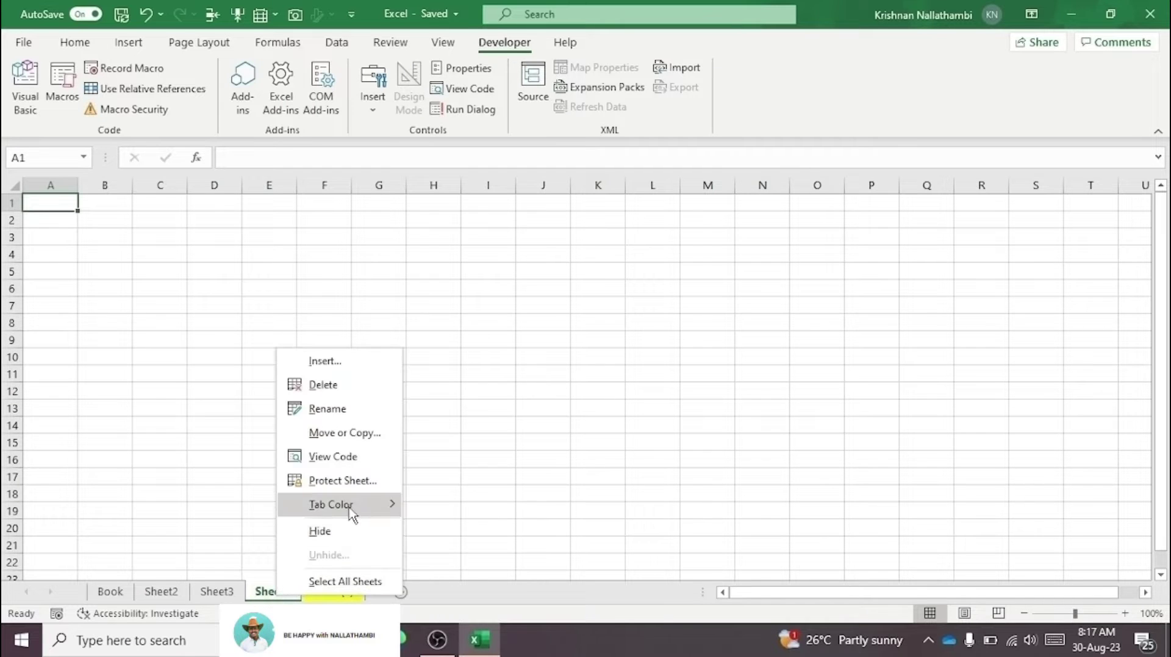
Step: Colour the Sheet4 tab green
mouse_move(355, 508)
left_click(478, 552)
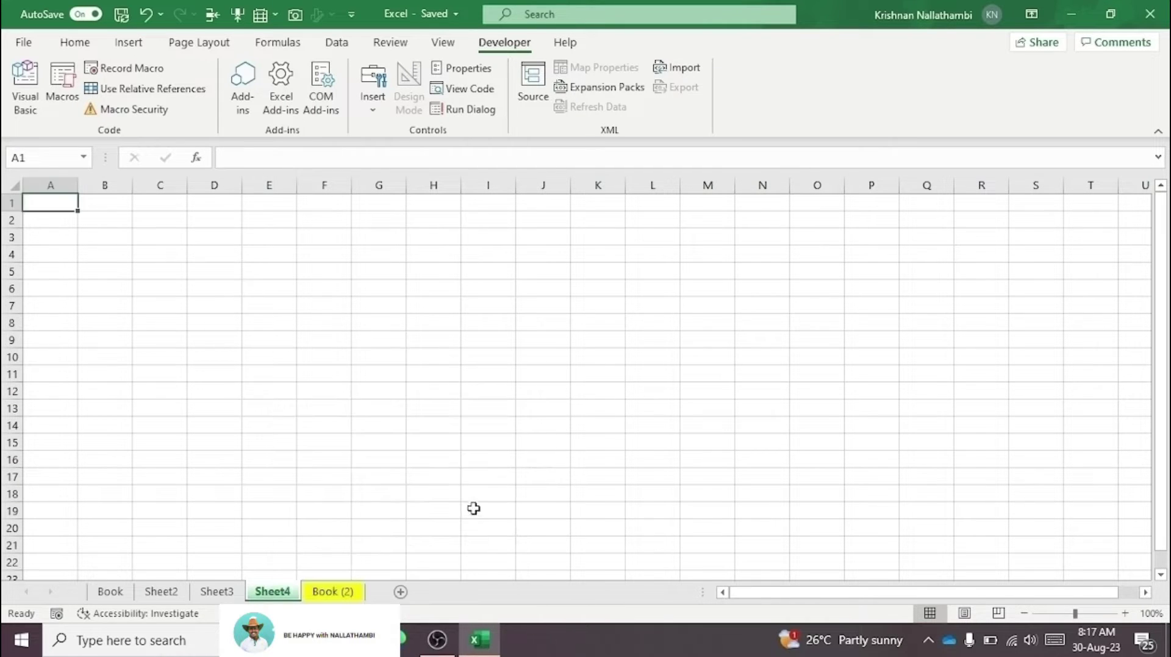
left_click(473, 510)
Step: Visit Sheet3, open and dismiss the Book tab menu, then return to Book (2)
left_click(215, 593)
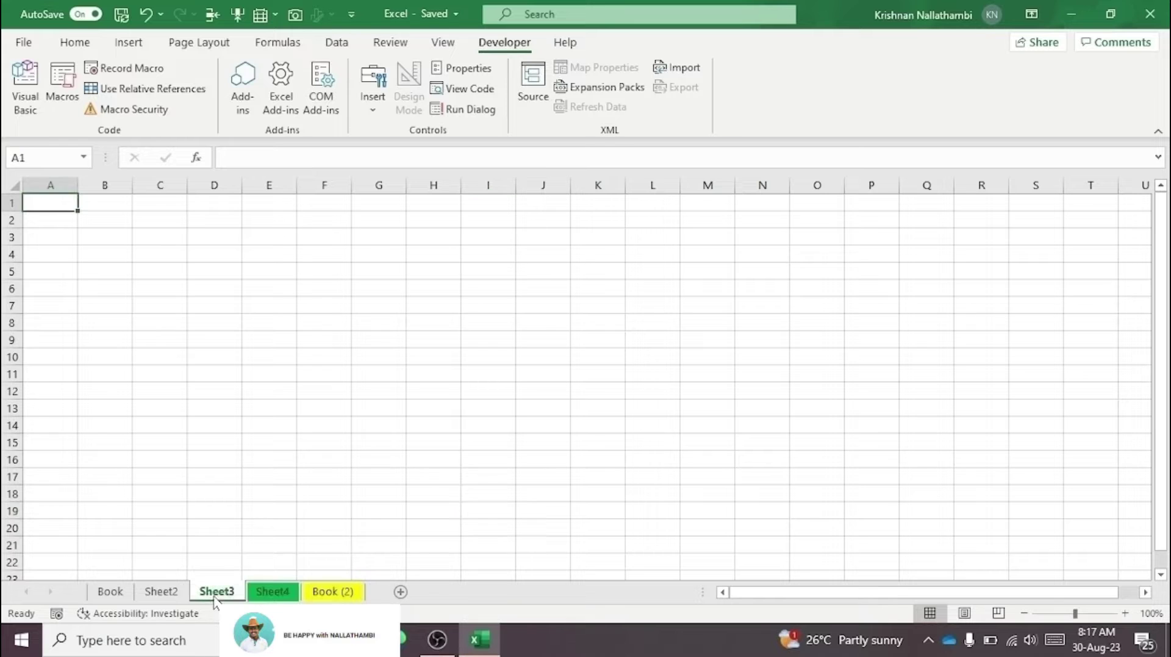
right_click(119, 597)
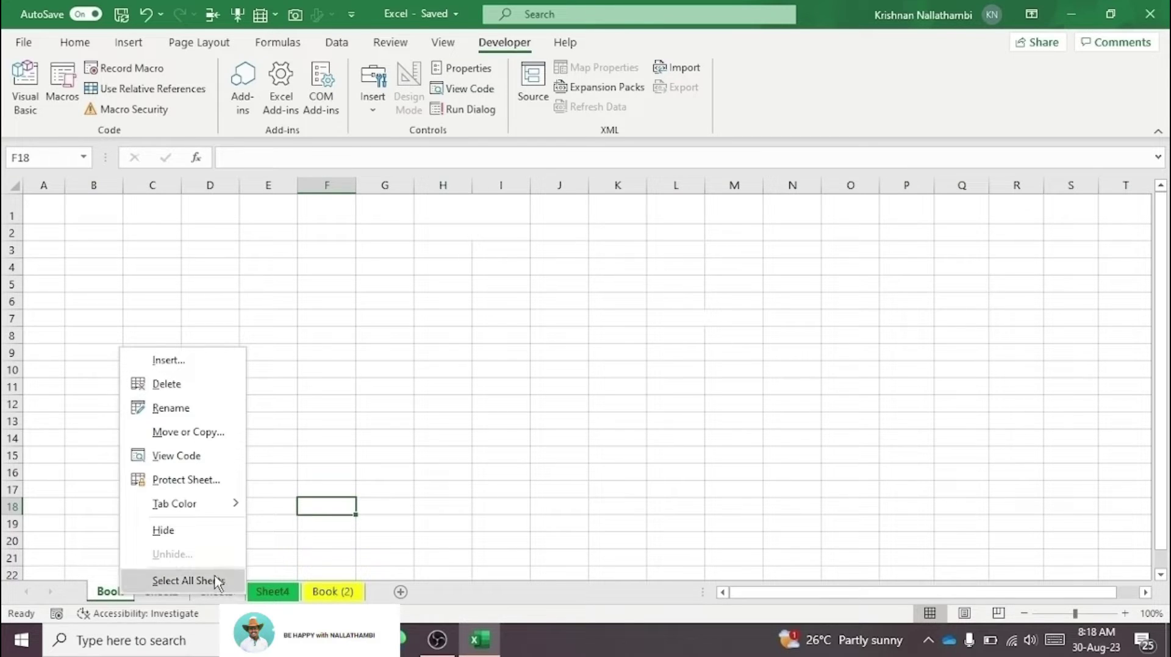
left_click(337, 586)
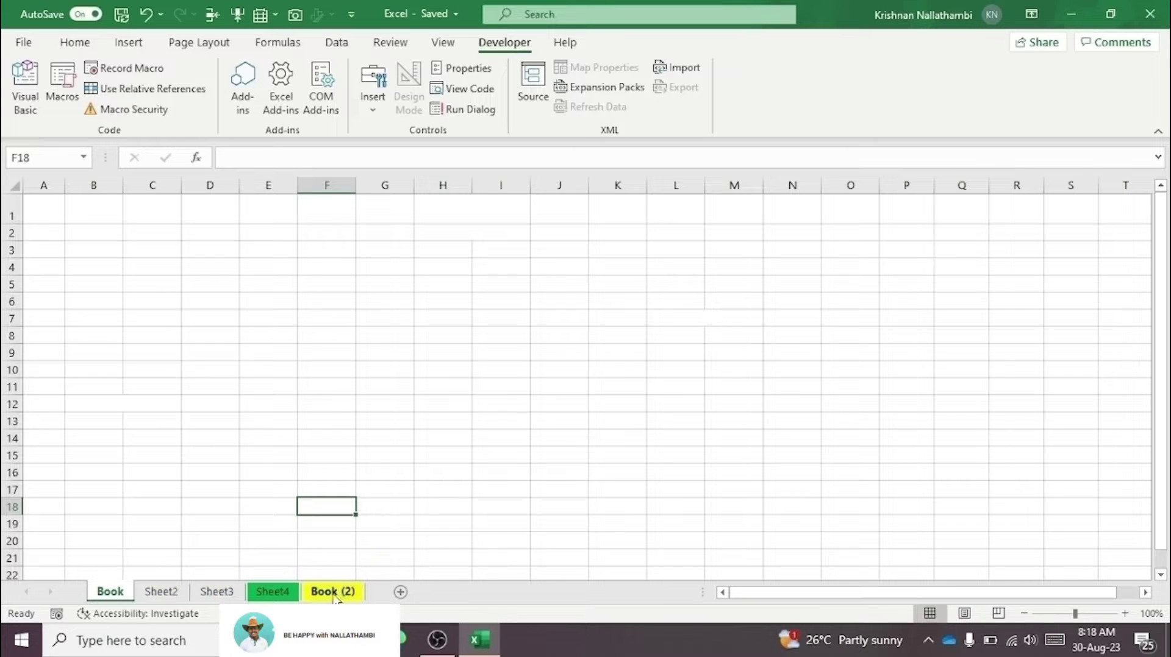
left_click(335, 593)
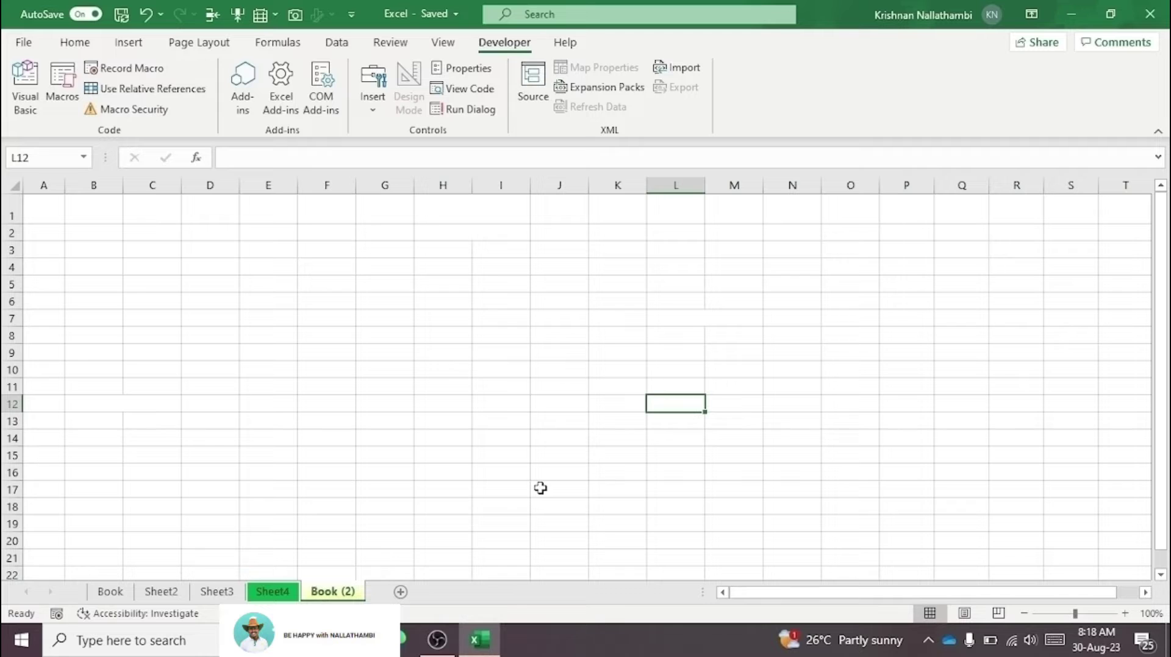
right_click(332, 592)
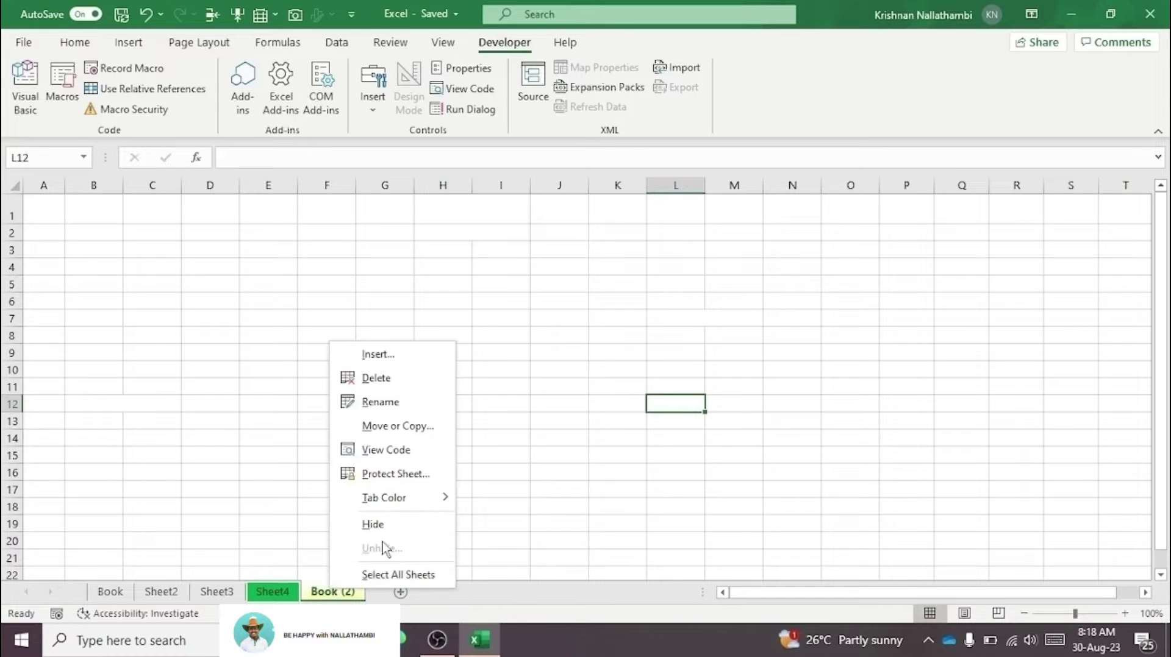
left_click(394, 527)
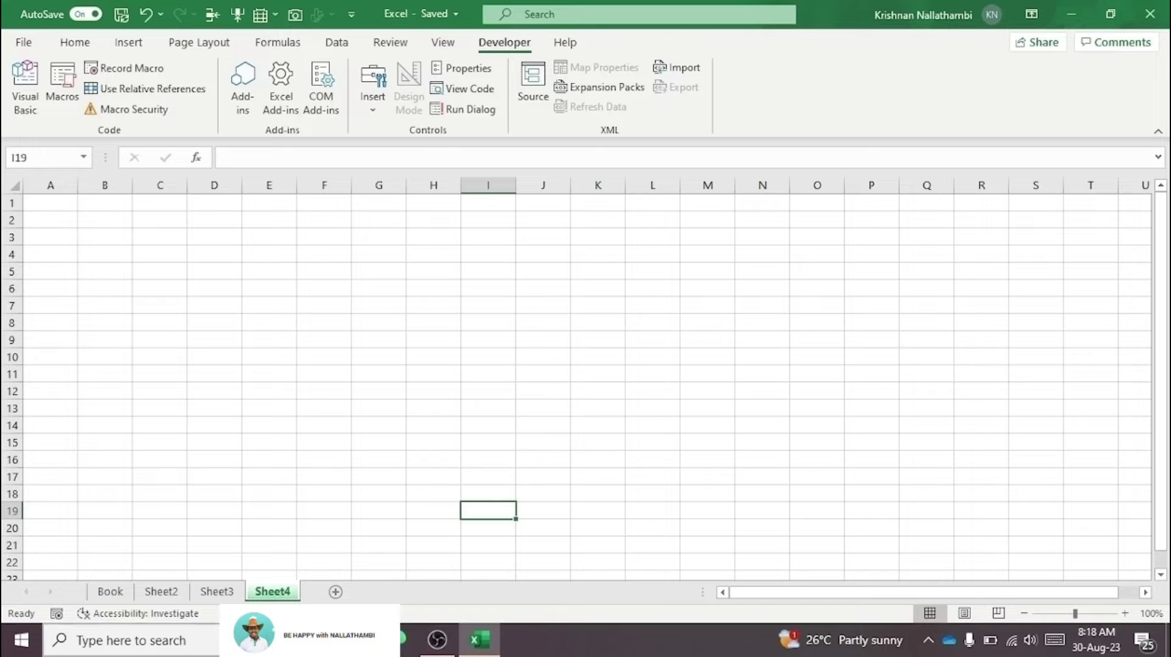
left_click(161, 592)
left_click(216, 592)
left_click(263, 594)
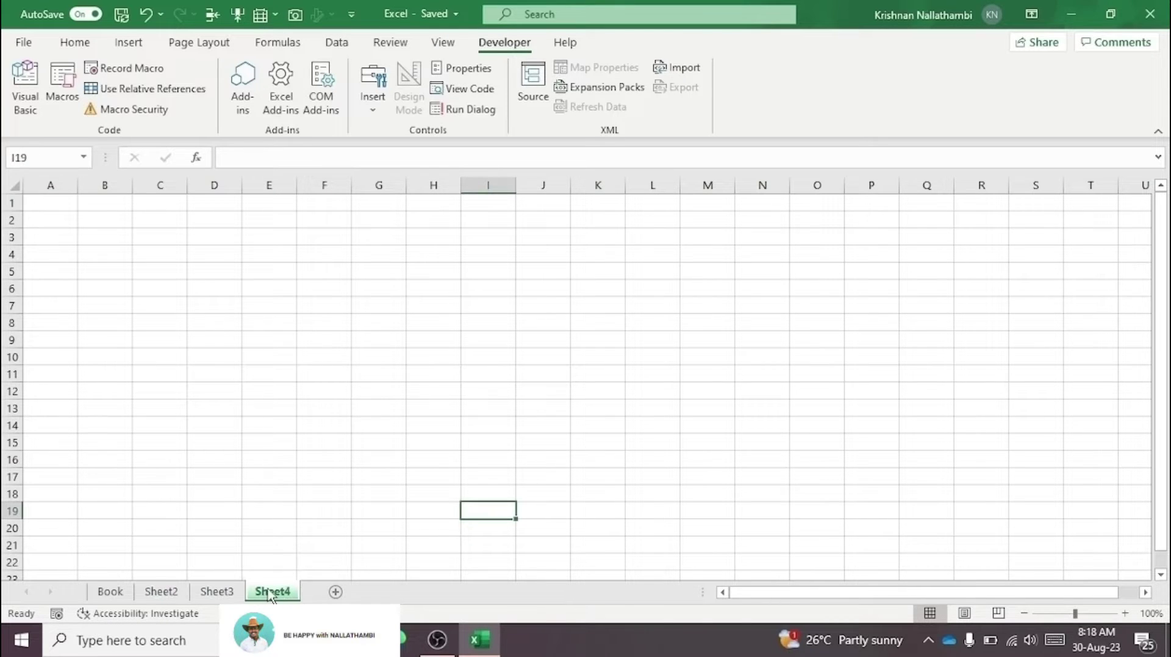
right_click(264, 595)
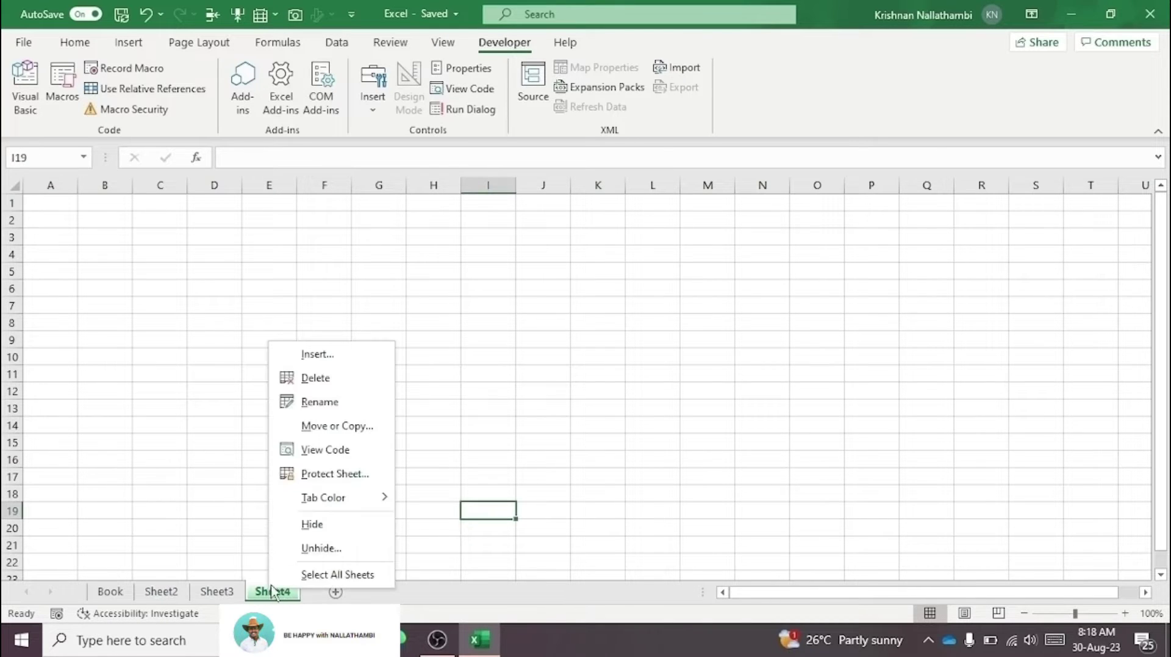
left_click(325, 549)
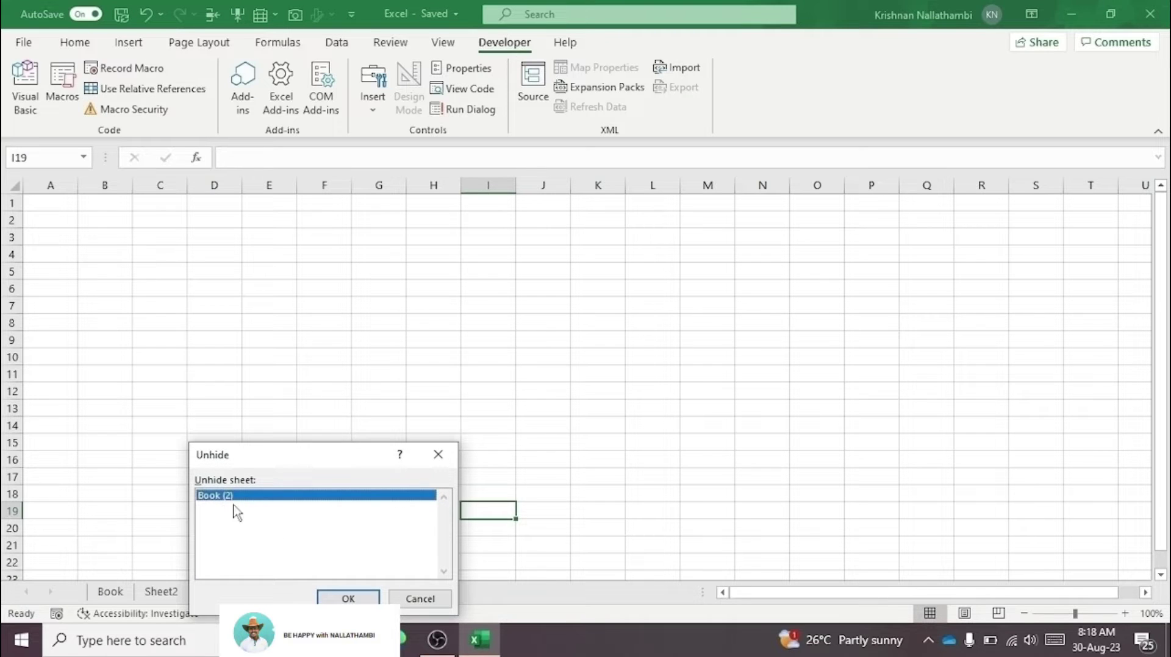
left_click(347, 598)
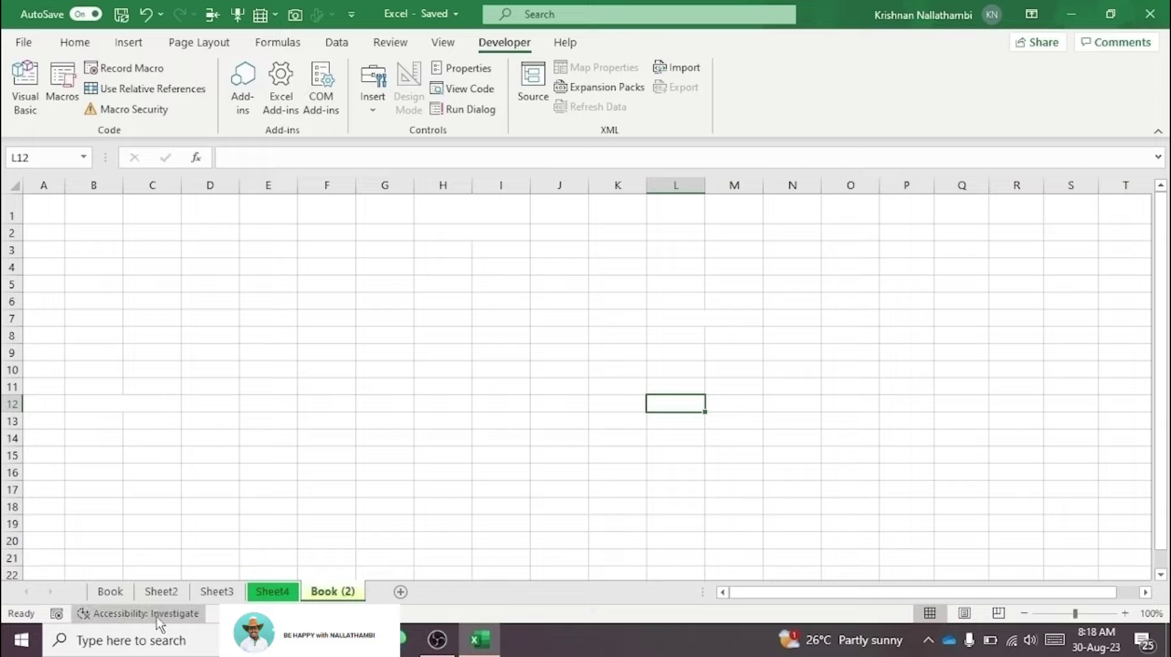
Step: Drag Sheet2 past Book (2) so the order reads Book, Sheet3, Sheet4, Book (2), Sheet2
mouse_move(347, 598)
left_mouse_down()
mouse_move(112, 605)
mouse_move(274, 579)
mouse_move(348, 583)
mouse_move(219, 604)
mouse_move(329, 595)
left_mouse_up()
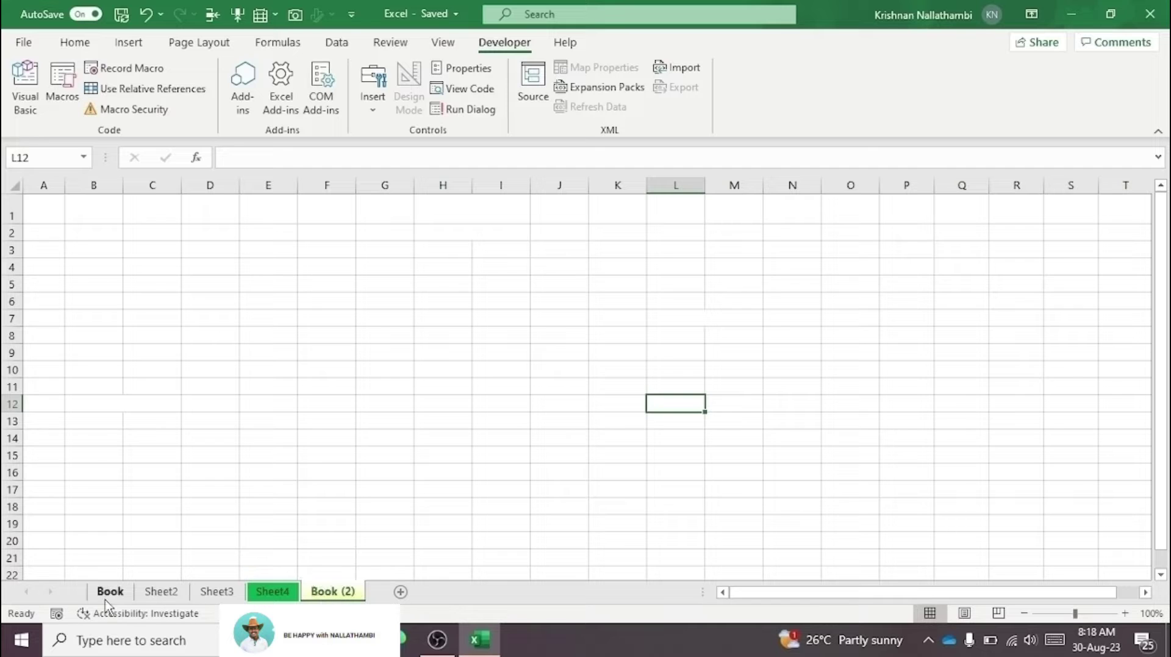
left_click(170, 597)
left_click_drag(171, 597, 390, 591)
left_click(288, 594)
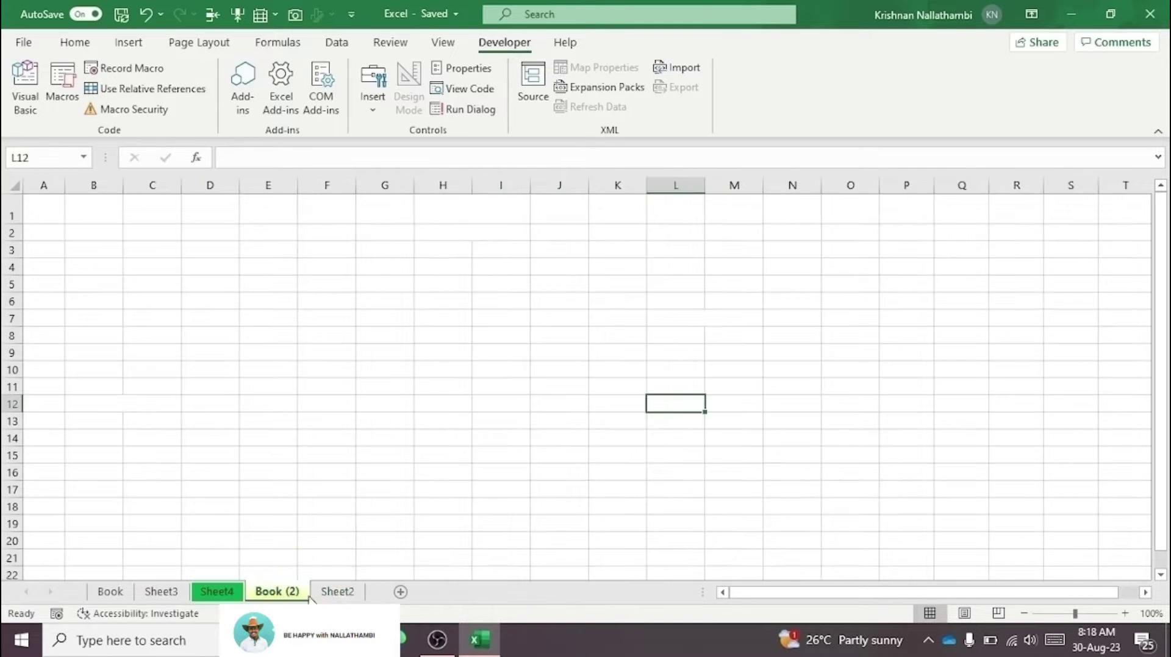
left_click(315, 597)
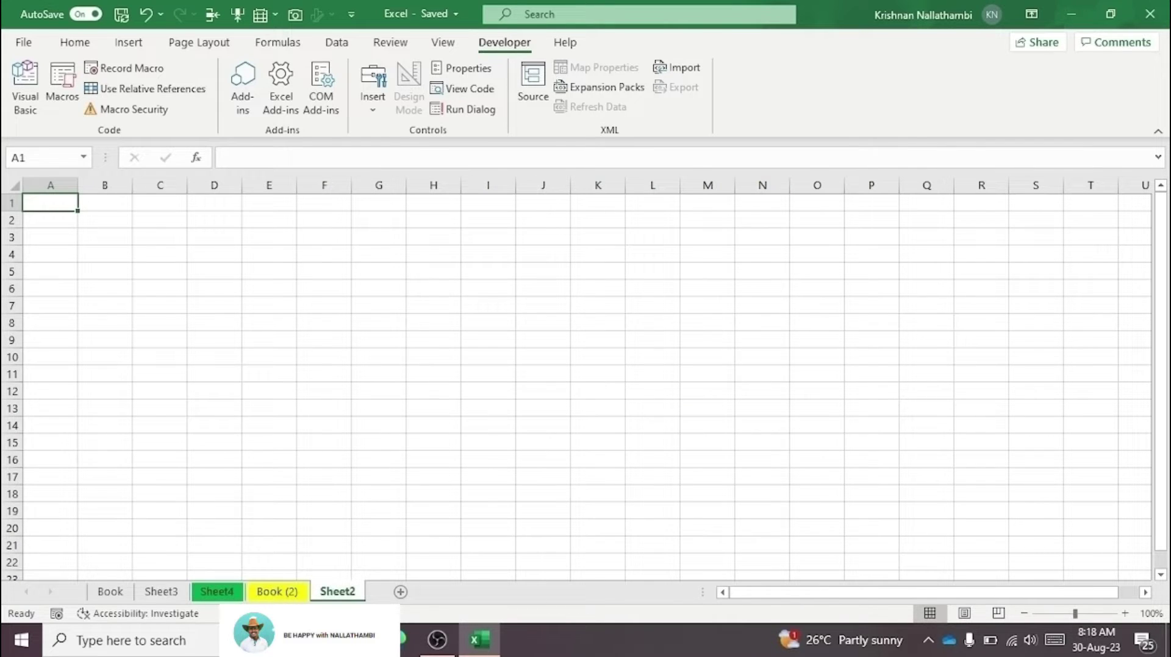
left_click(178, 597)
Step: Group all sheets, then ungroup them via the Book (2) tab and switch to Sheet2
right_click(178, 596)
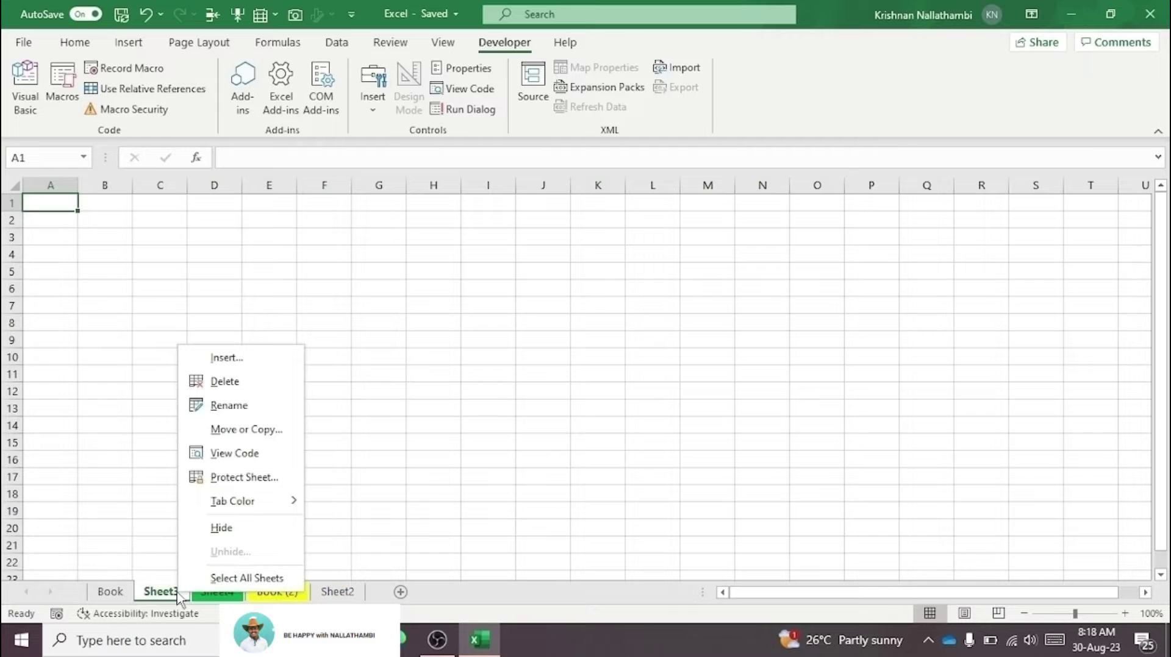
left_click(250, 581)
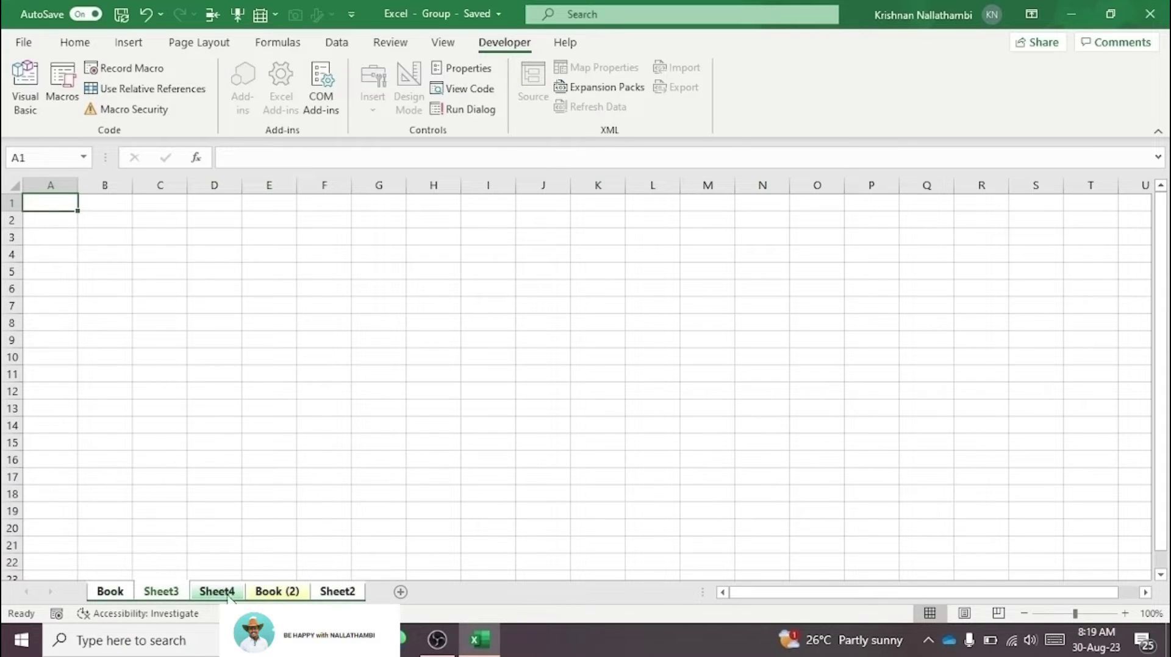
right_click(121, 596)
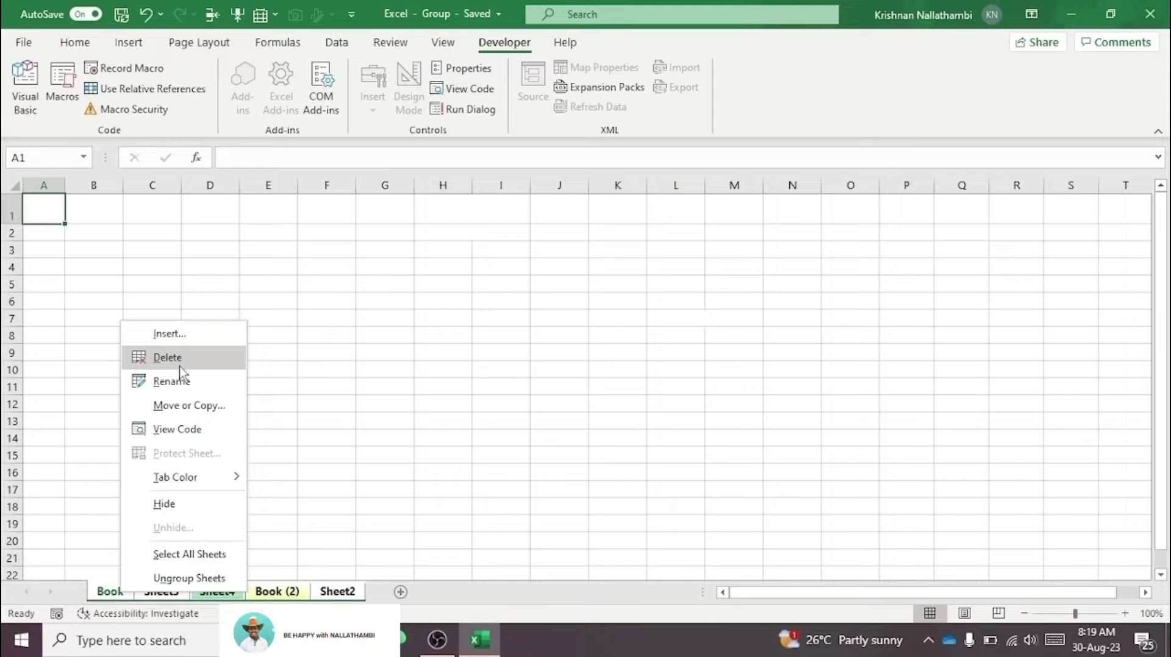
left_click(364, 455)
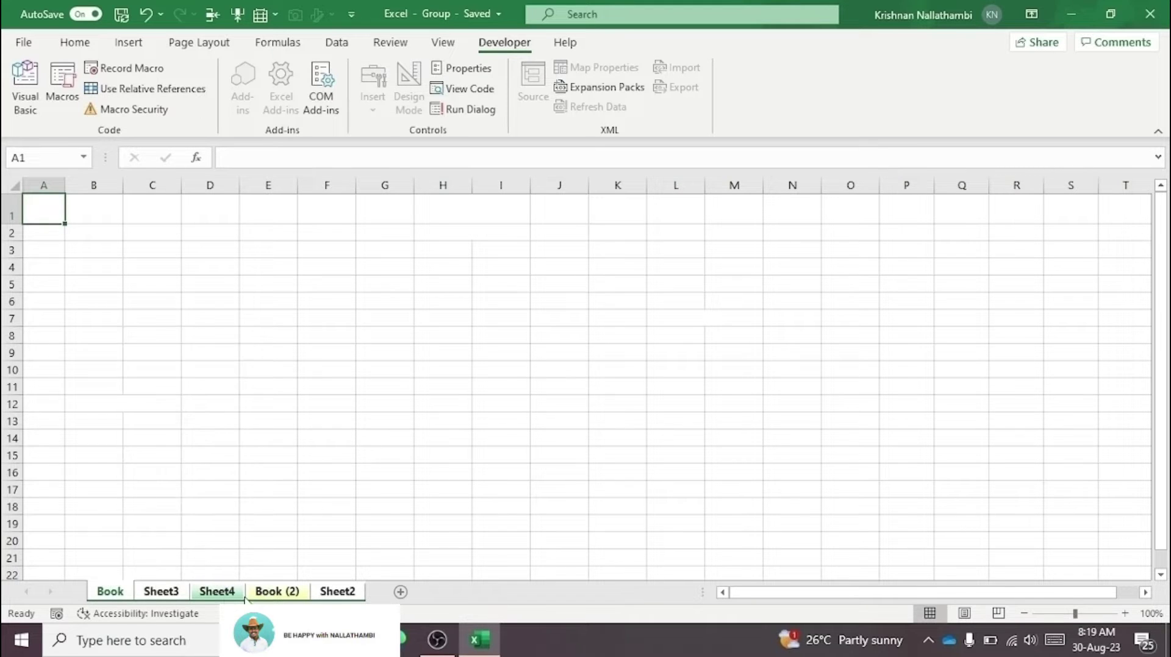
left_click(290, 529)
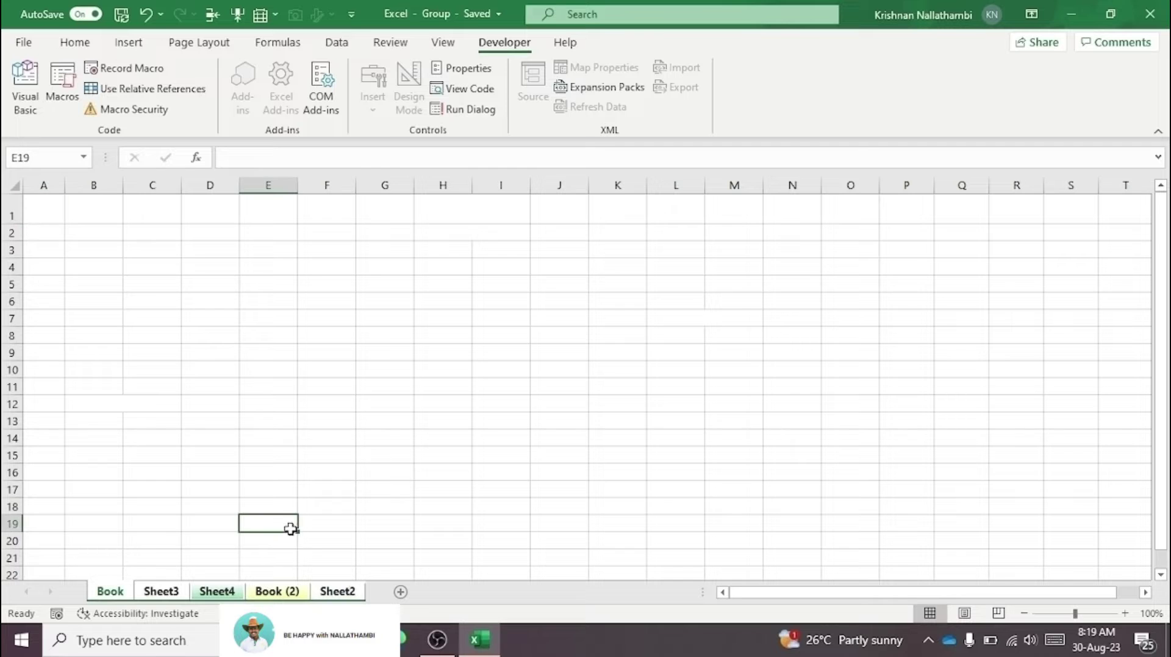
left_click(274, 595)
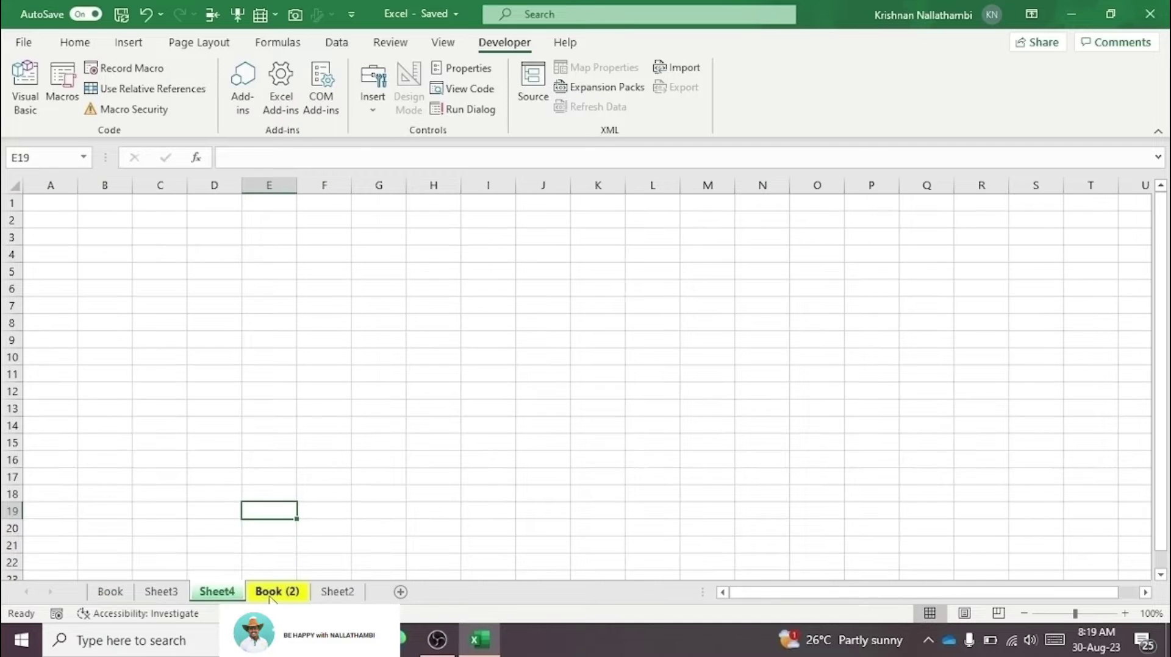
left_click(329, 592)
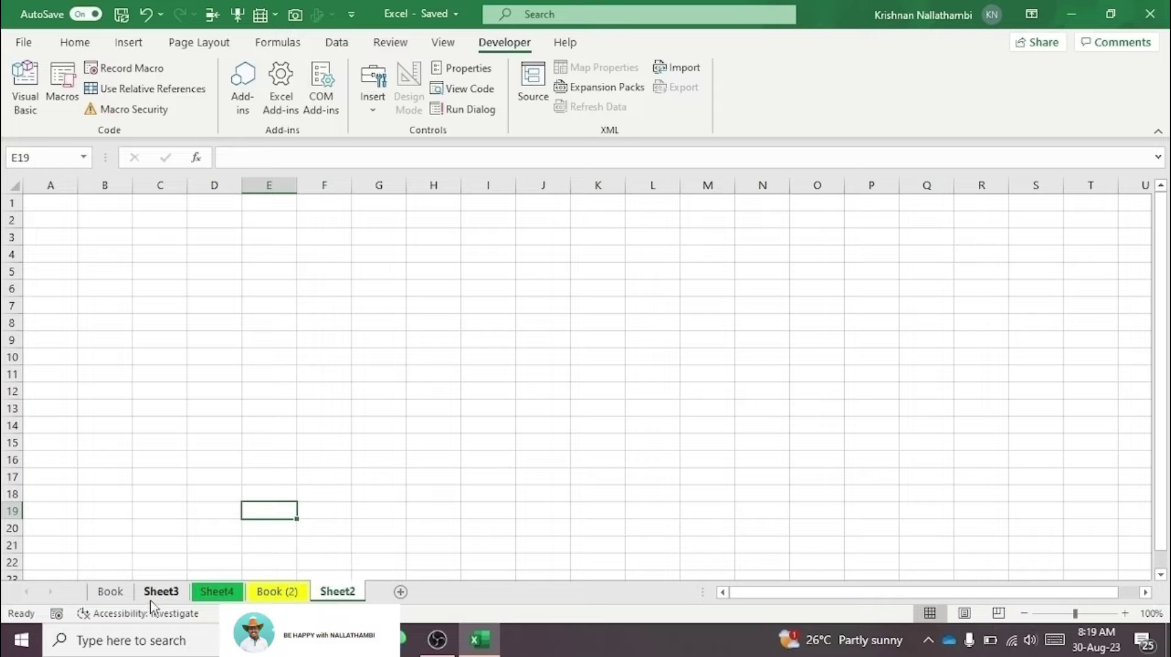
Step: Group Sheet3, Sheet4, Book (2) and Sheet2 together
left_click(166, 593)
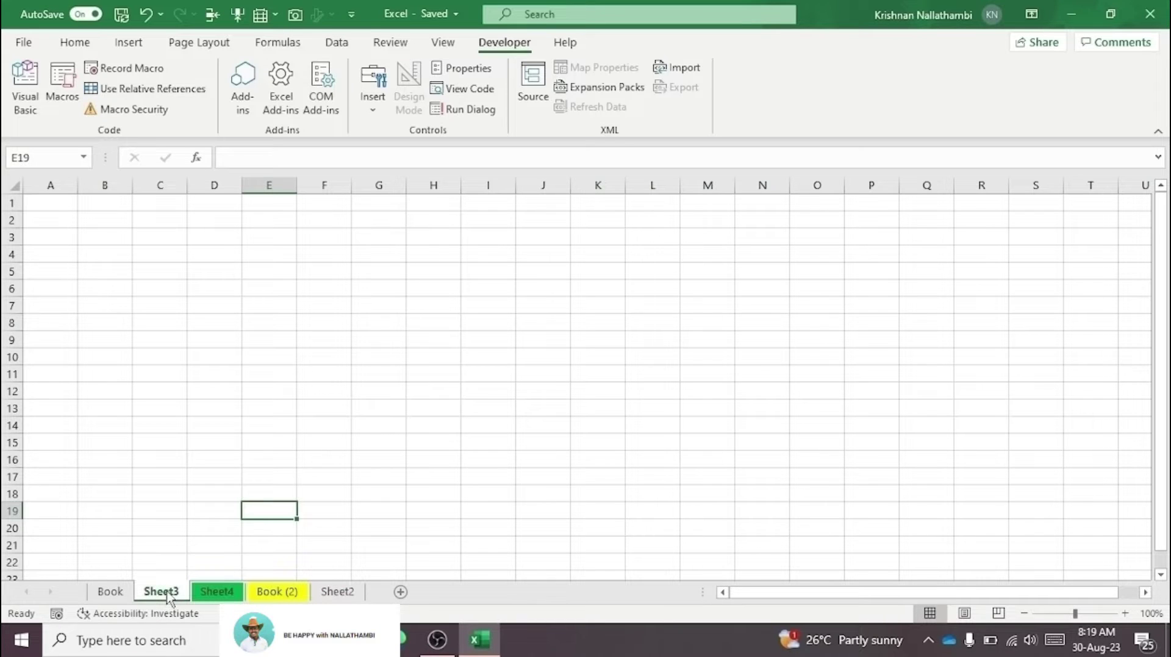
left_click(216, 592, "ctrl")
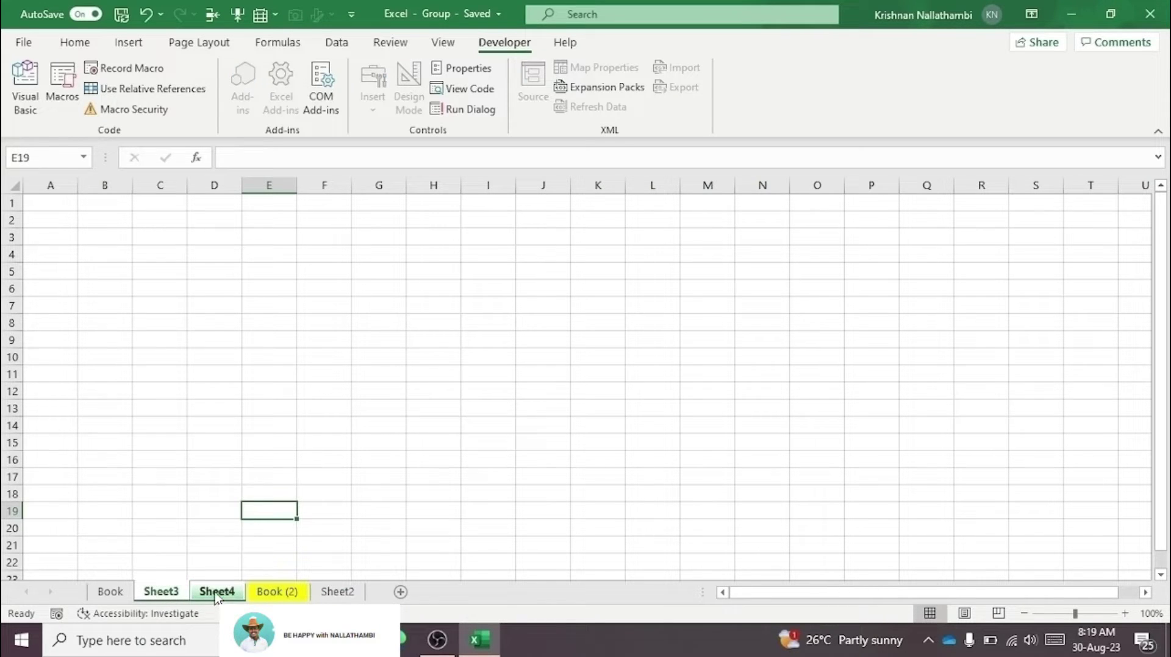
left_click(261, 594, "ctrl")
left_click(336, 592, "ctrl")
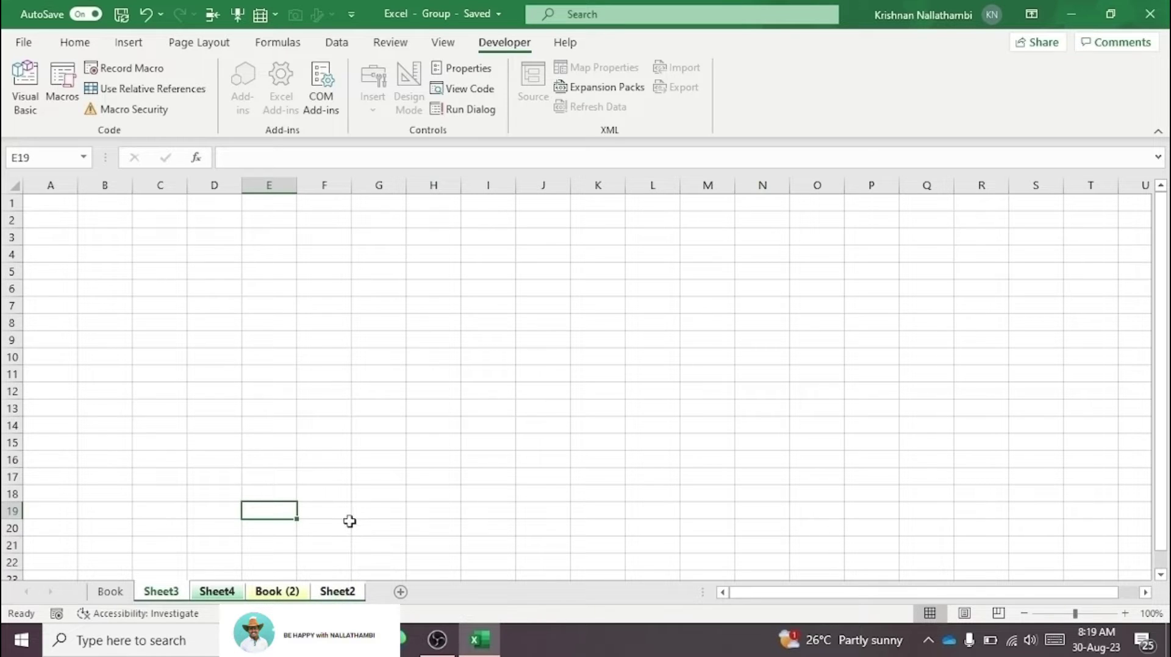
left_click(104, 528)
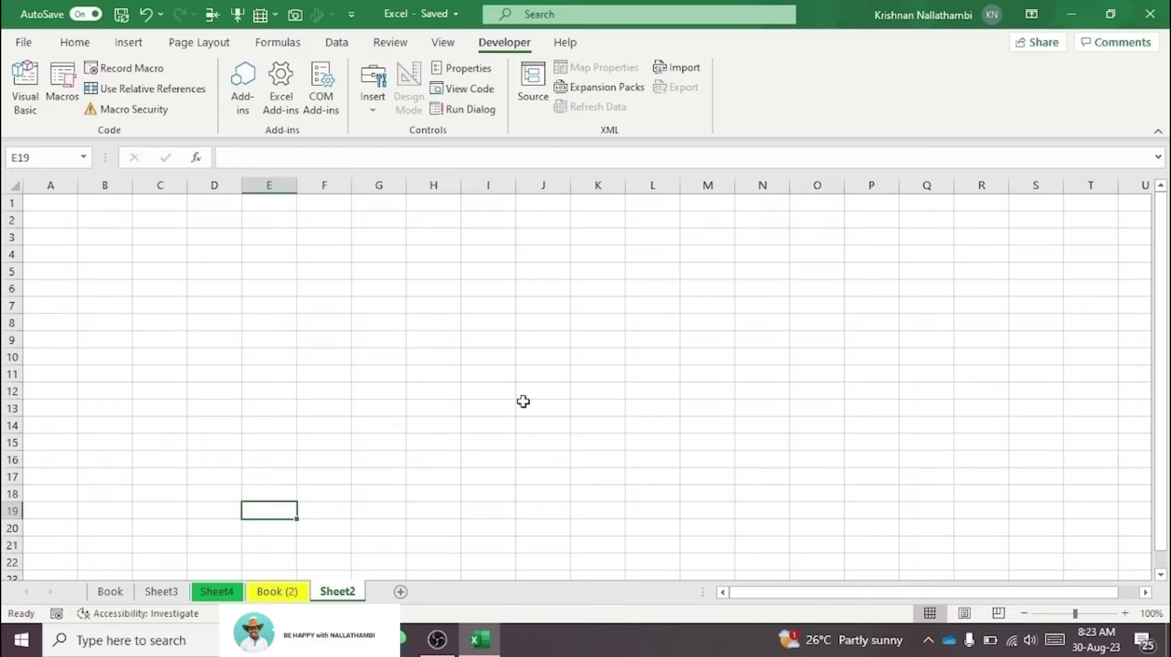
Step: Reselect those four sheets and hide them, leaving only Book visible
left_click(173, 592)
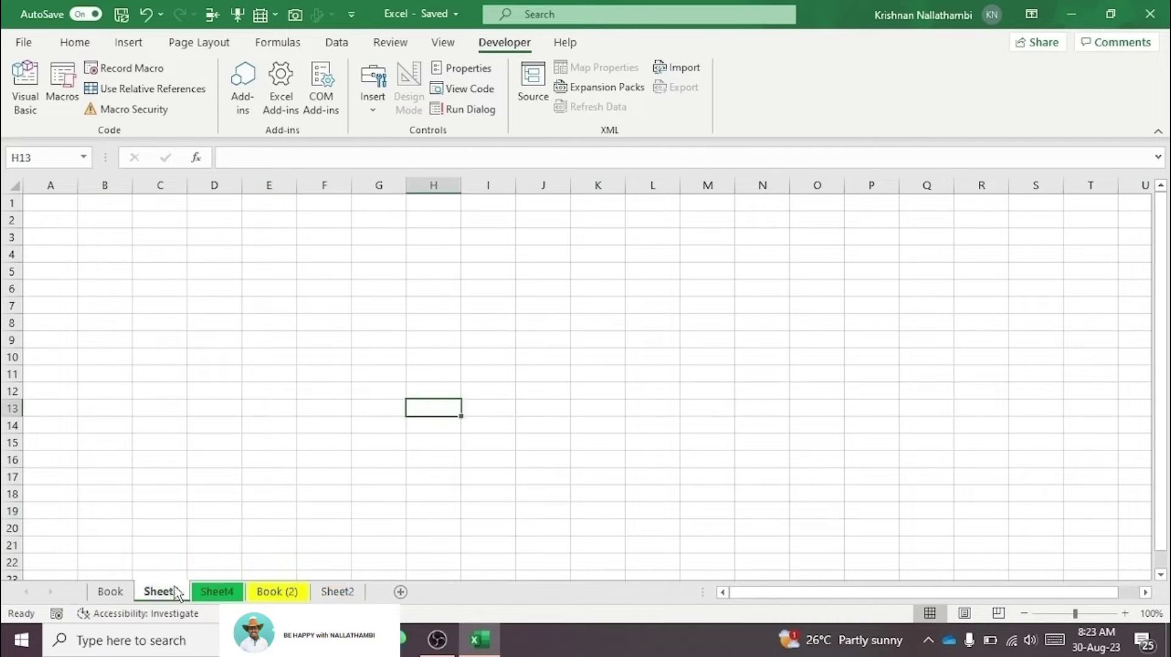
left_click(219, 594, "ctrl")
left_click(277, 593, "ctrl")
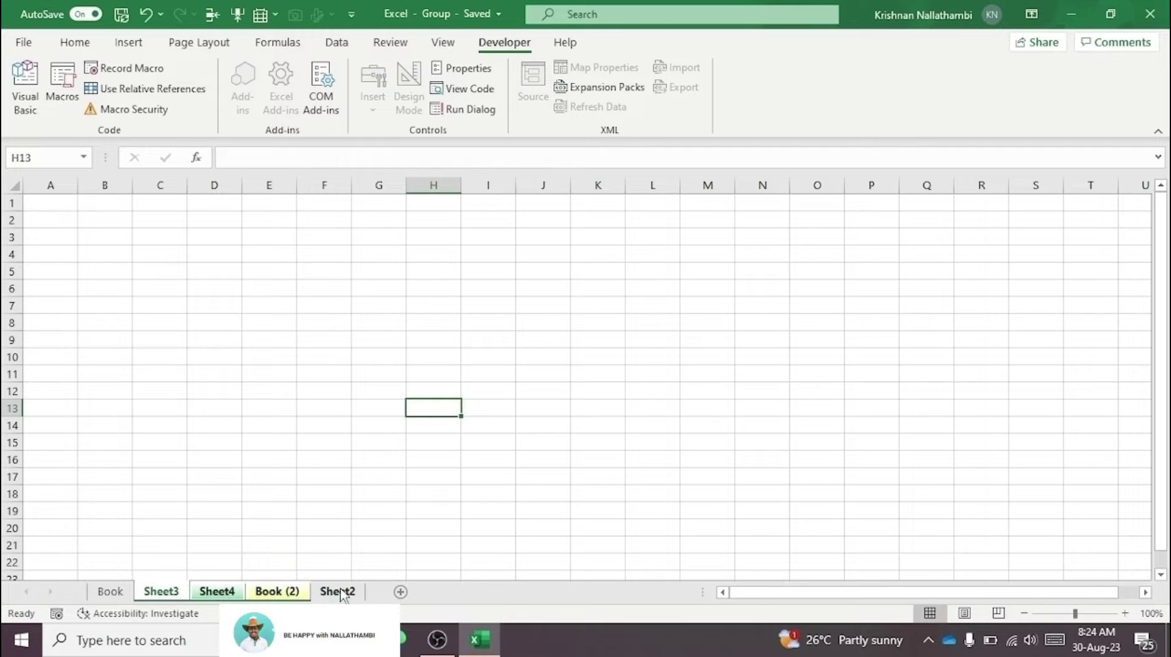
left_click(338, 592, "ctrl")
right_click(342, 595)
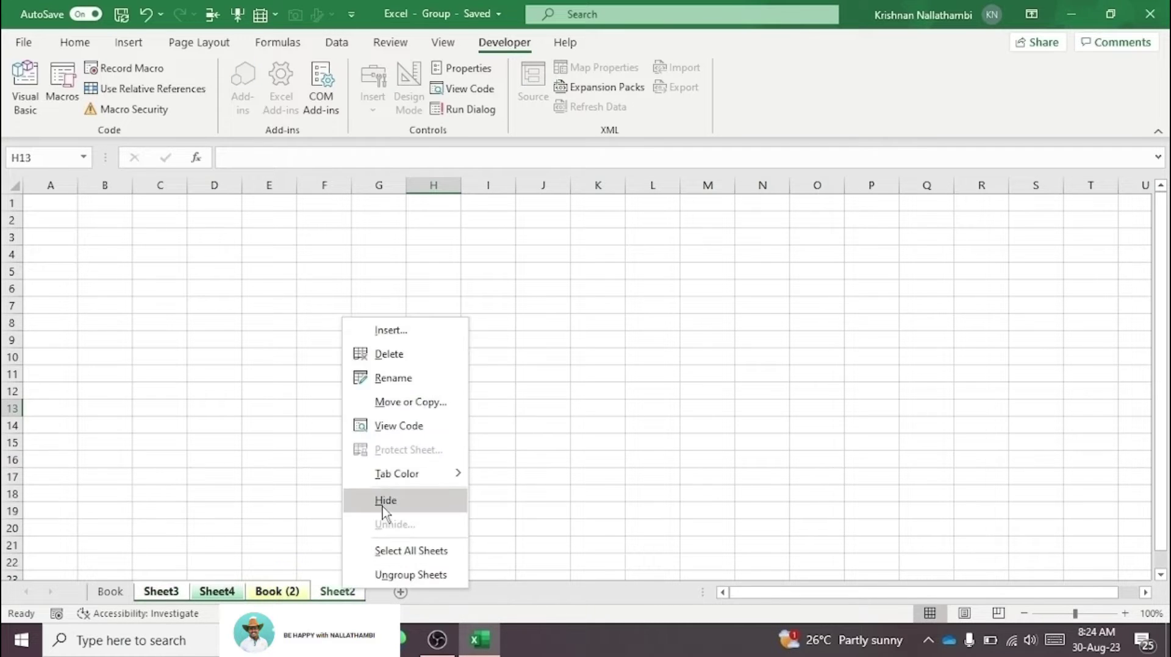
left_click(381, 503)
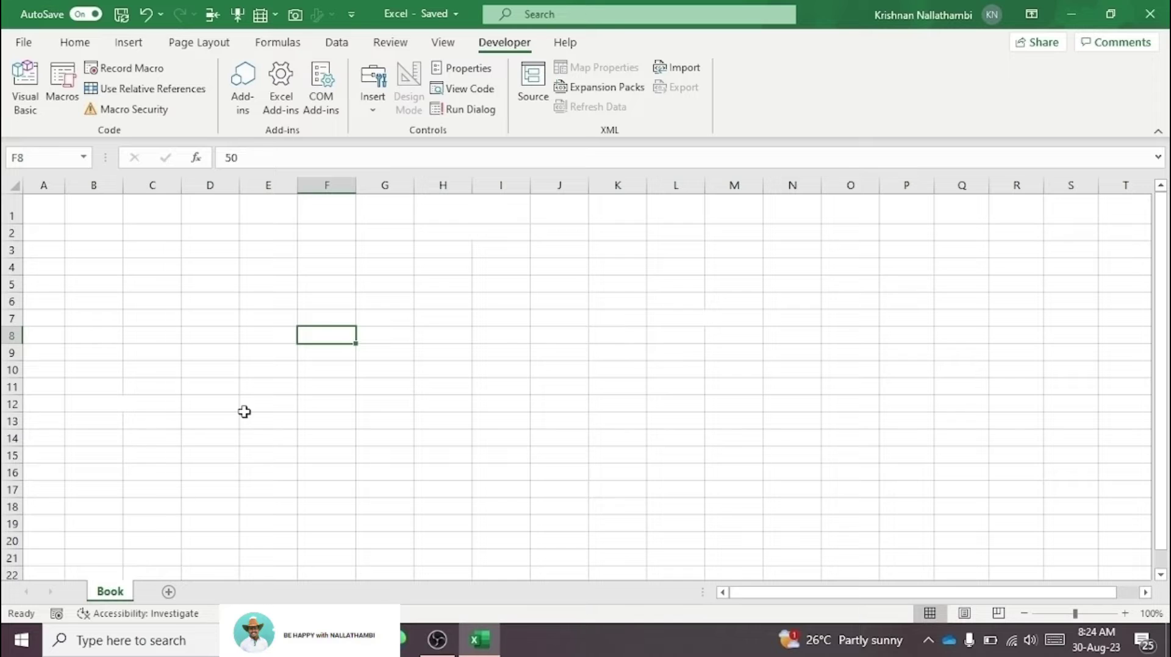
Step: Inspect cells D4:D5, H6 and F9 for hidden values like 50 and 65, then show the Home ribbon
left_click_drag(209, 266, 209, 285)
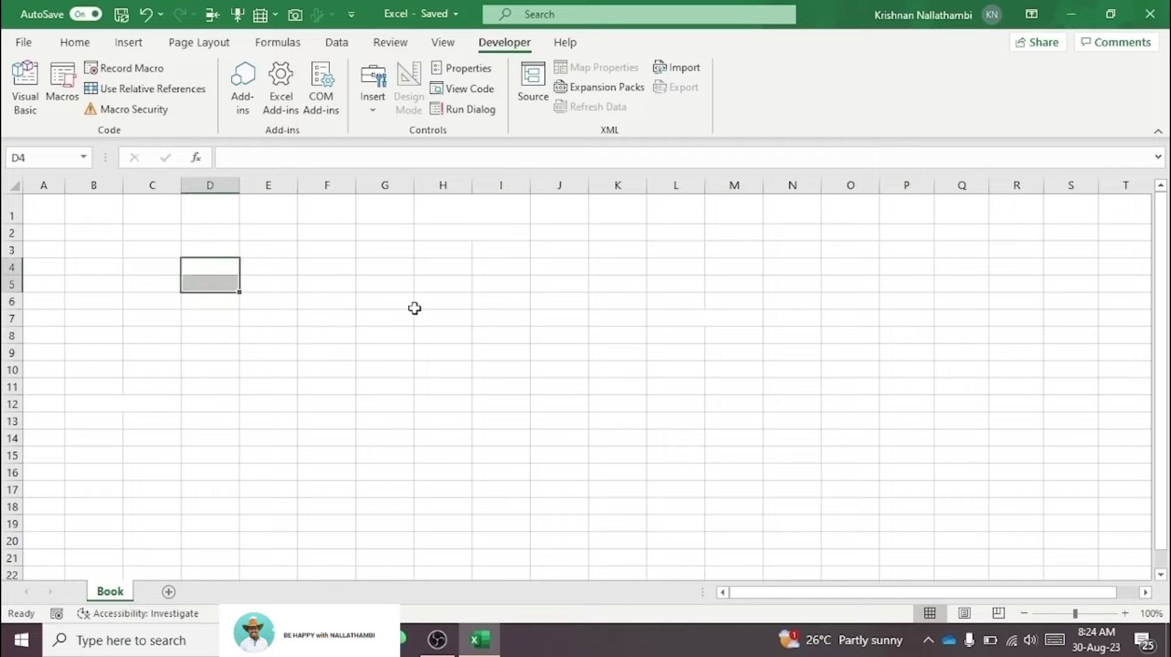
left_click(416, 304)
left_click(351, 347)
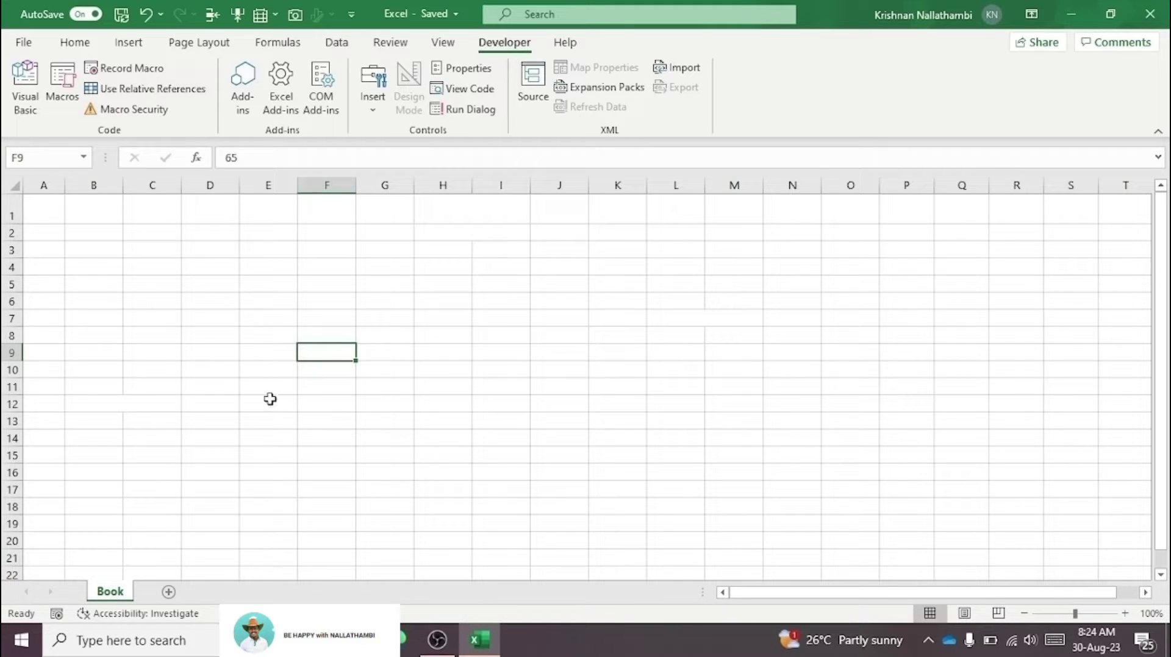
left_click(86, 45)
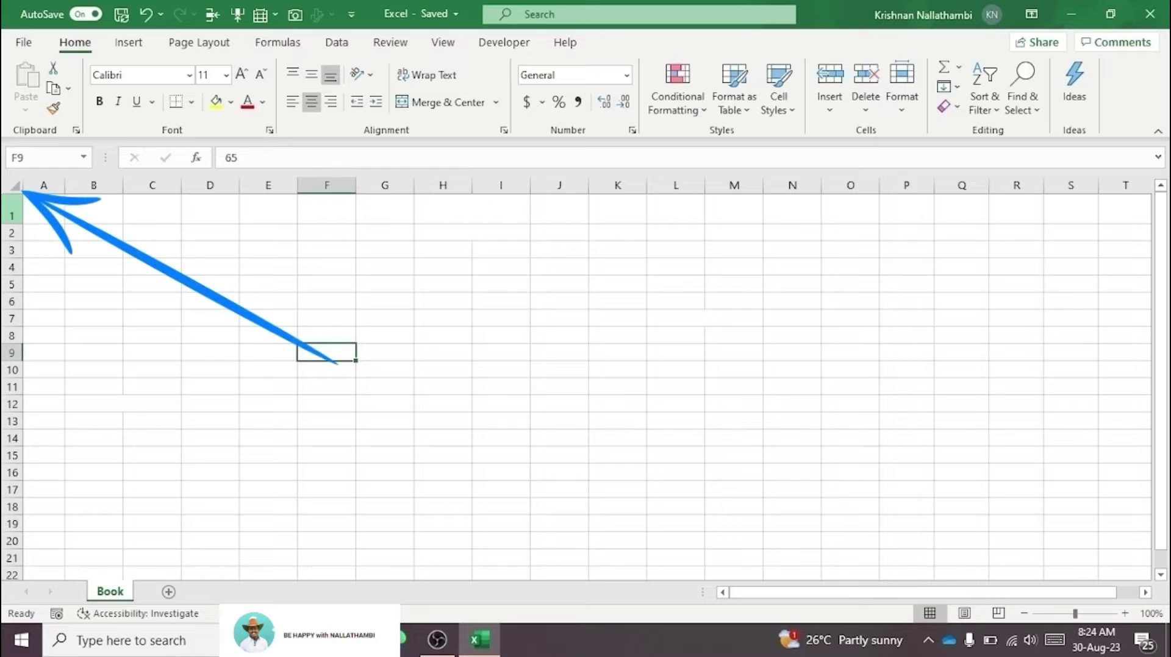
Step: Colour the whole sheet's text dark red to reveal the marks table in E7:L11
left_click(12, 186)
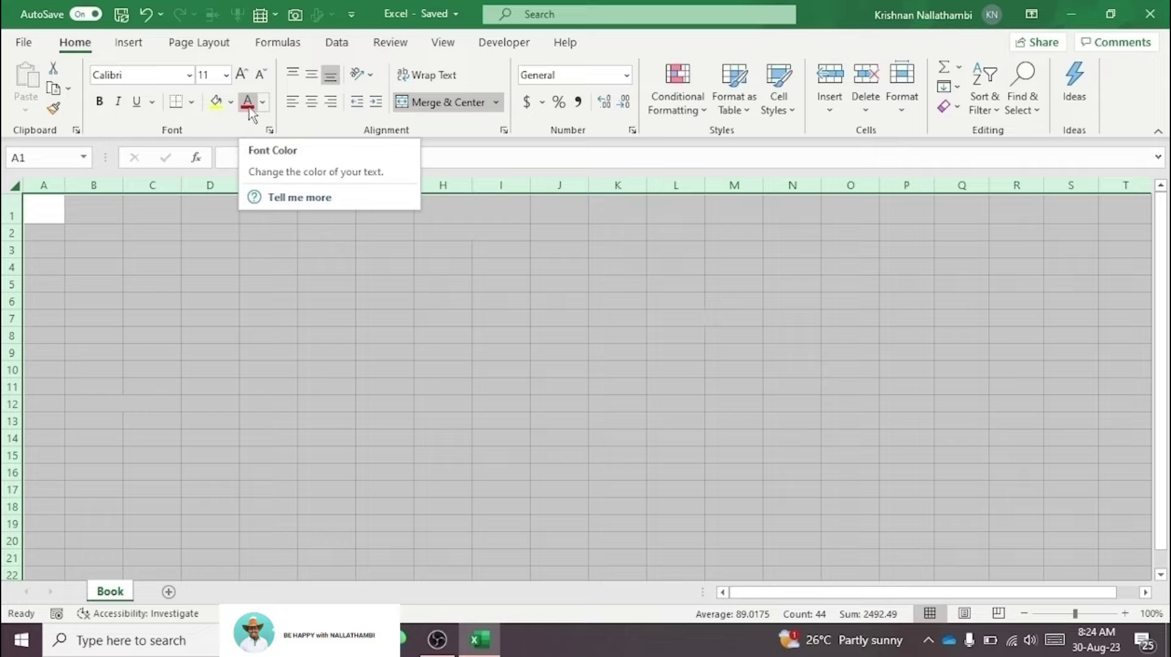
left_click(248, 105)
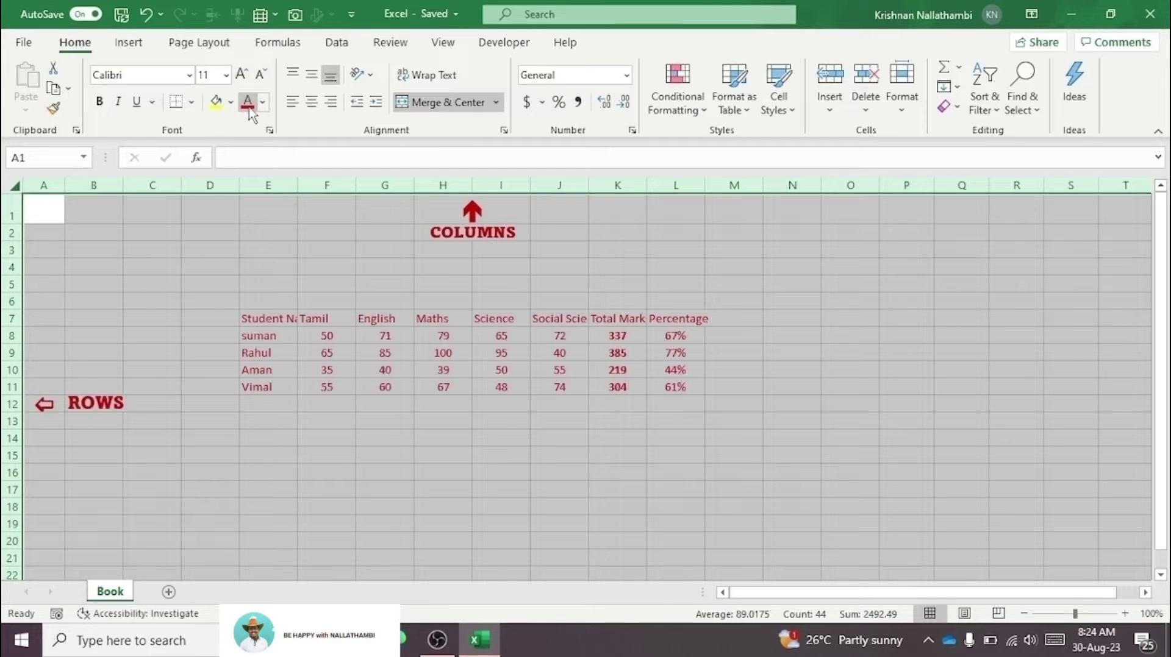
left_click(248, 288)
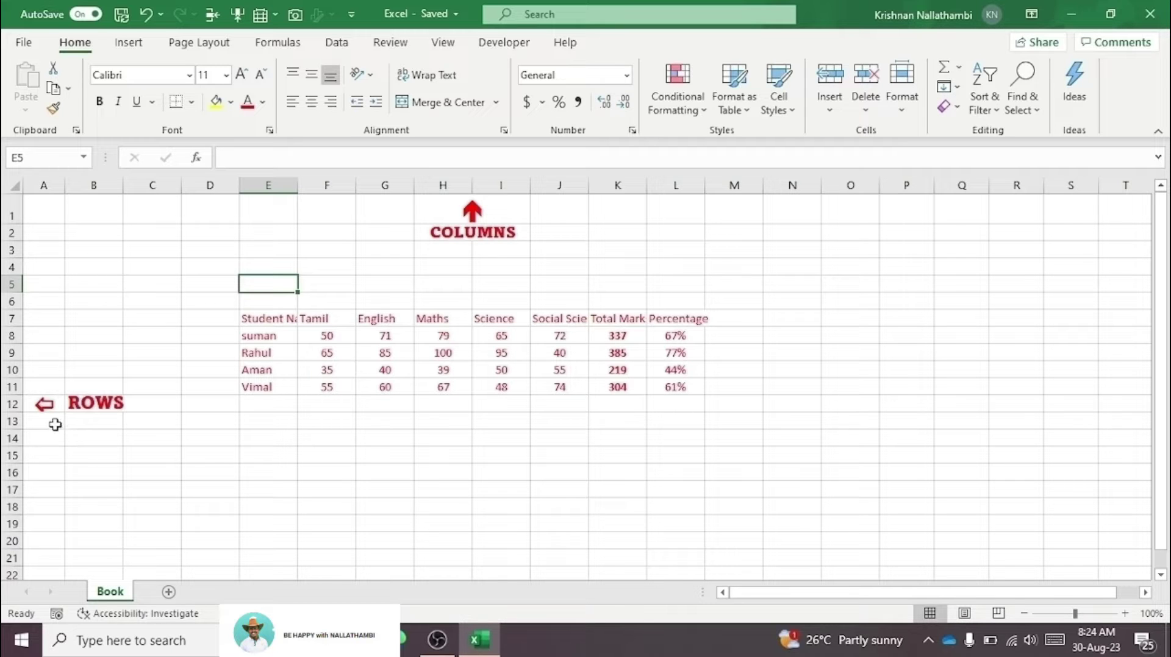
Step: Jump via Ctrl+arrows to the table edges, row 1048576 and column XFD, then return home and select all
key("ctrl+Down")
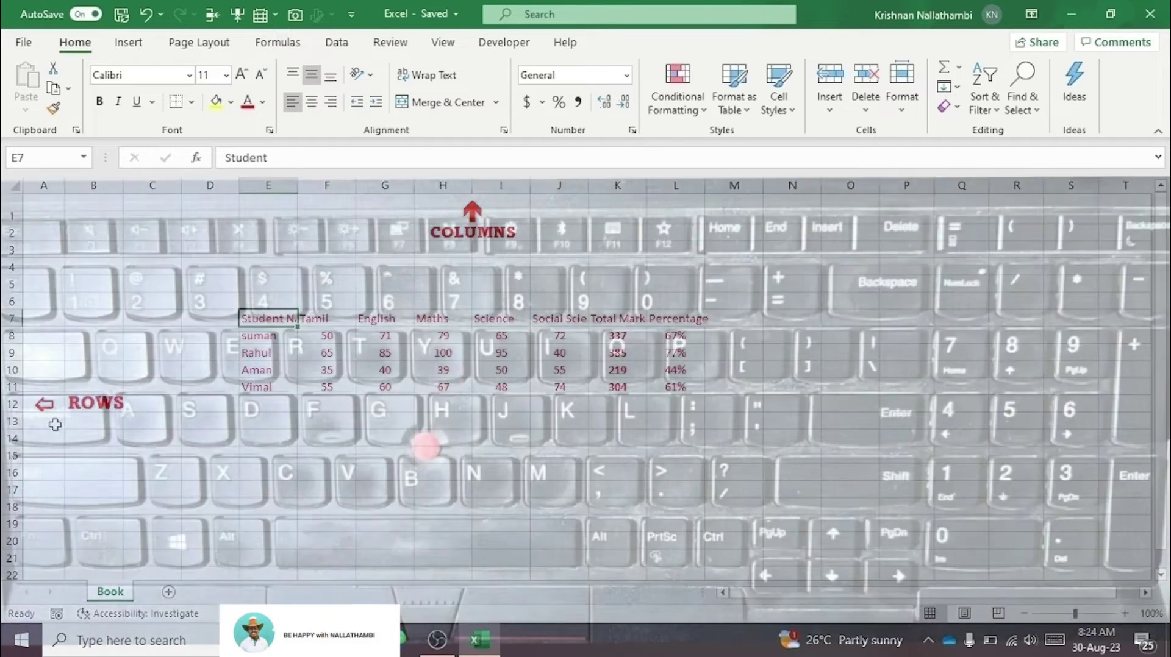
key("ctrl+Down")
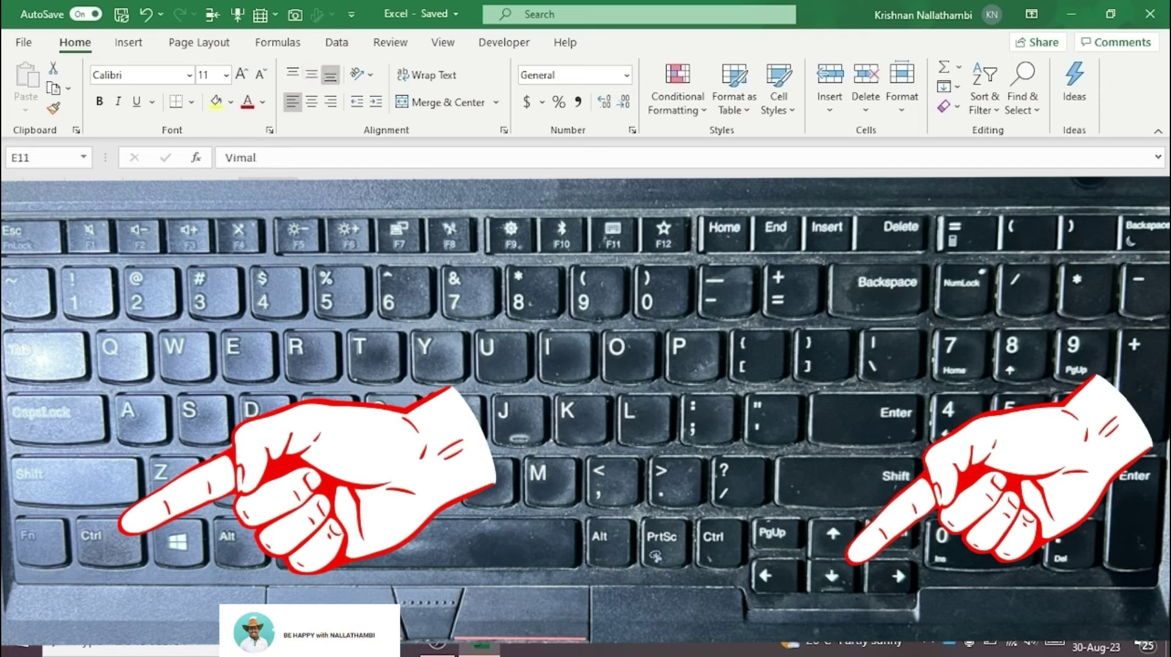
key("ctrl+Down")
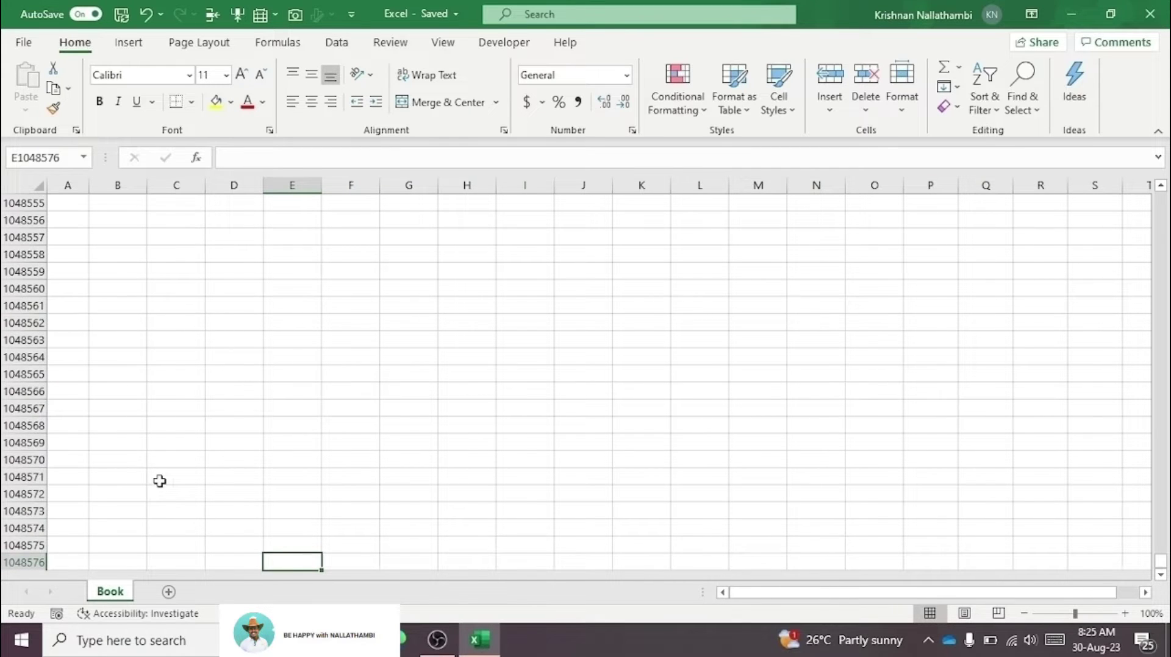
key("ctrl+Right")
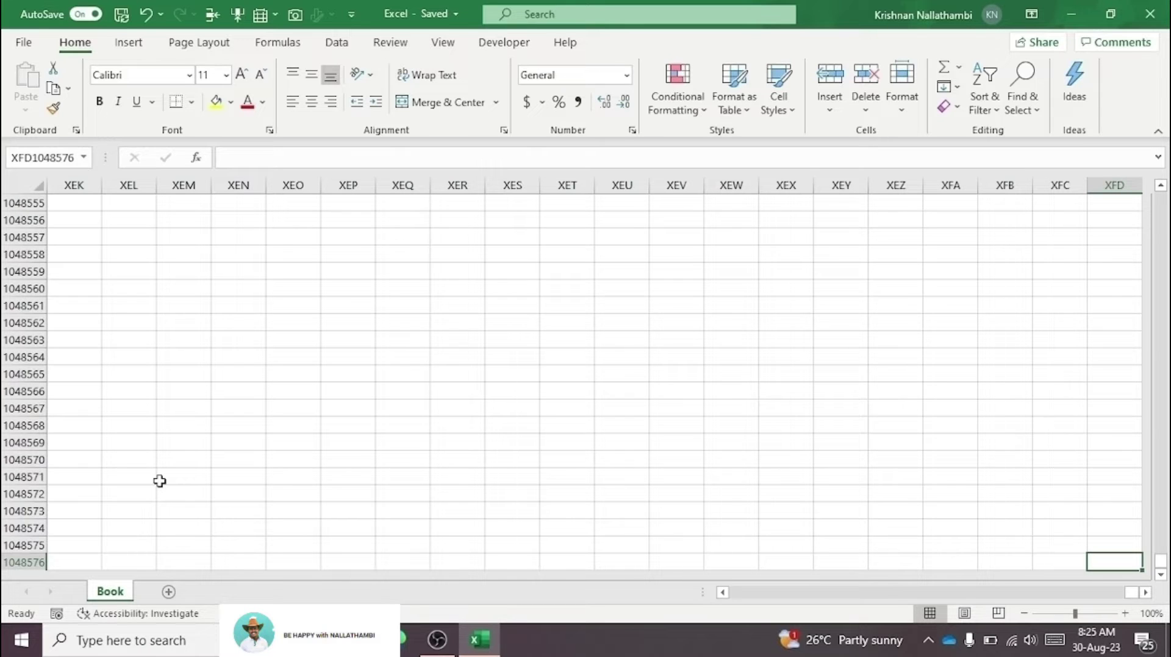
key("ctrl+Home")
key("ctrl+a")
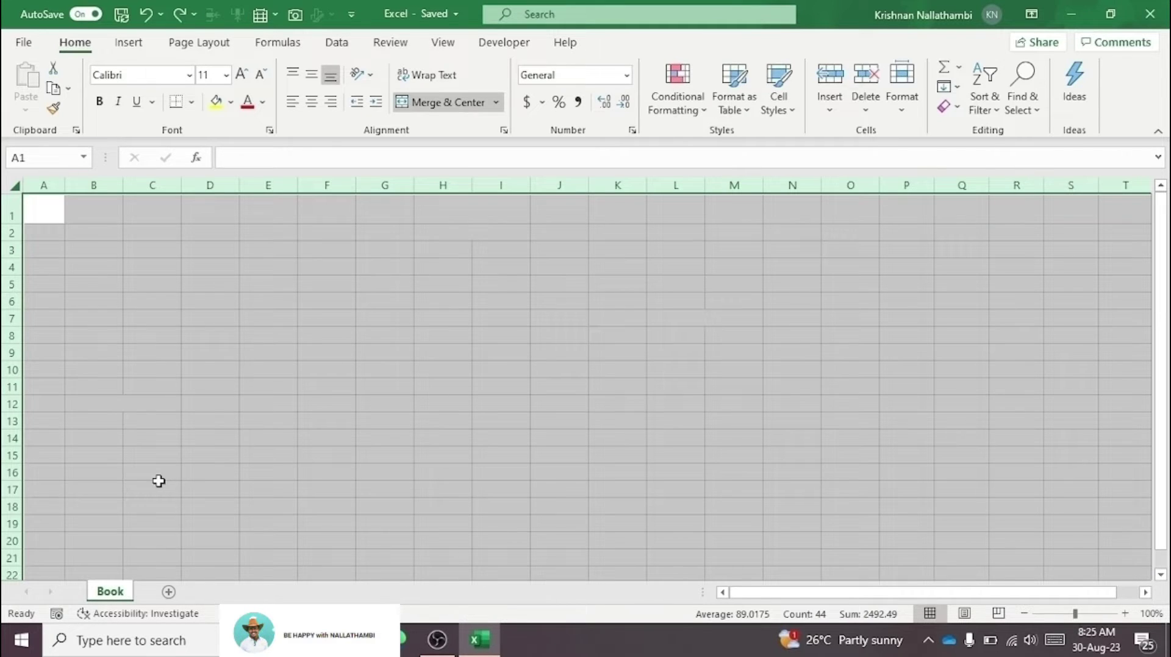
Step: Reselect the whole sheet and redo the dark red font colour with Ctrl+Y
left_click(82, 231)
left_click(14, 186)
key("ctrl+y")
left_click(253, 267)
left_click(83, 346)
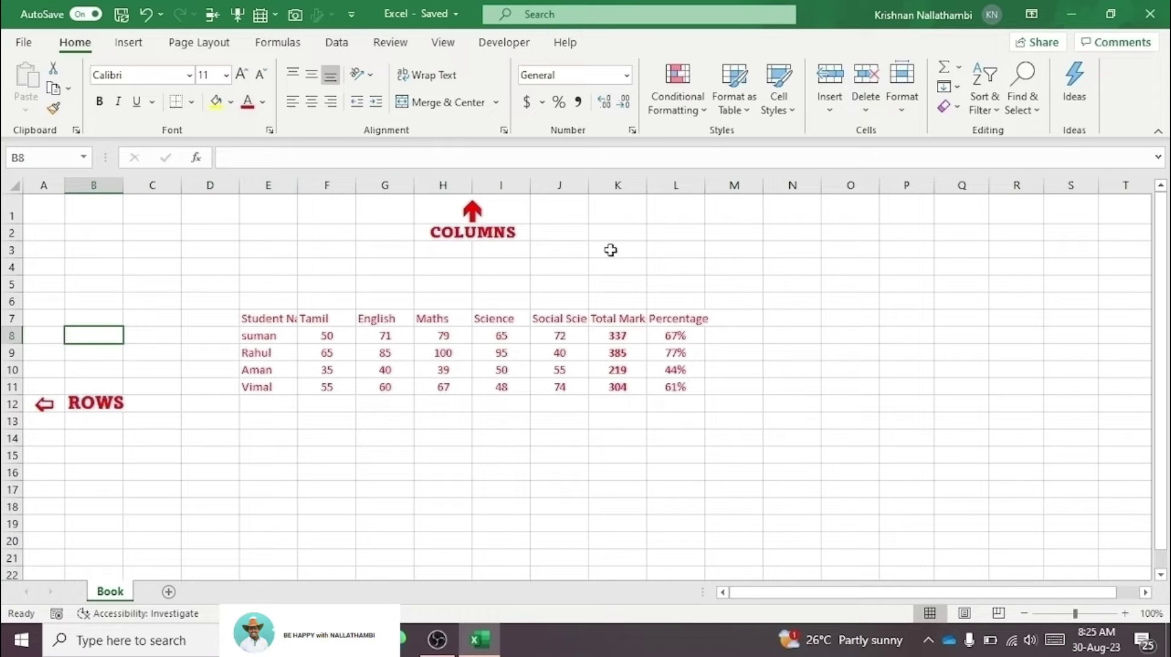
Step: Select whole columns H, G and F, then whole rows 12 and 10
left_click(448, 188)
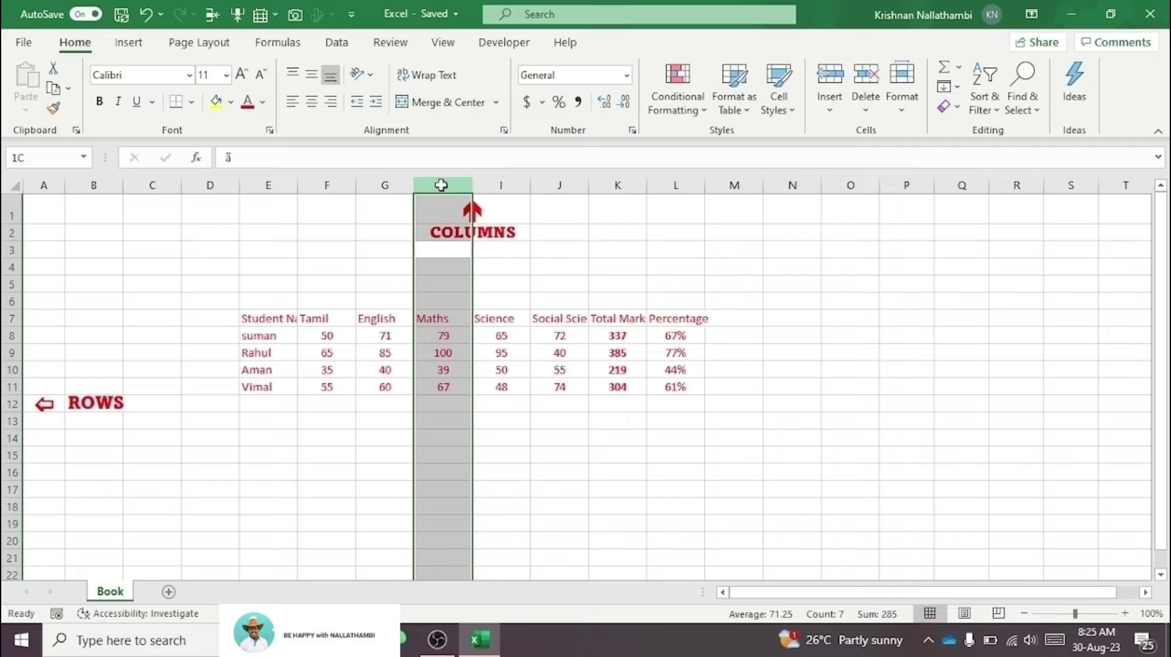
left_click(391, 189)
left_click(327, 186)
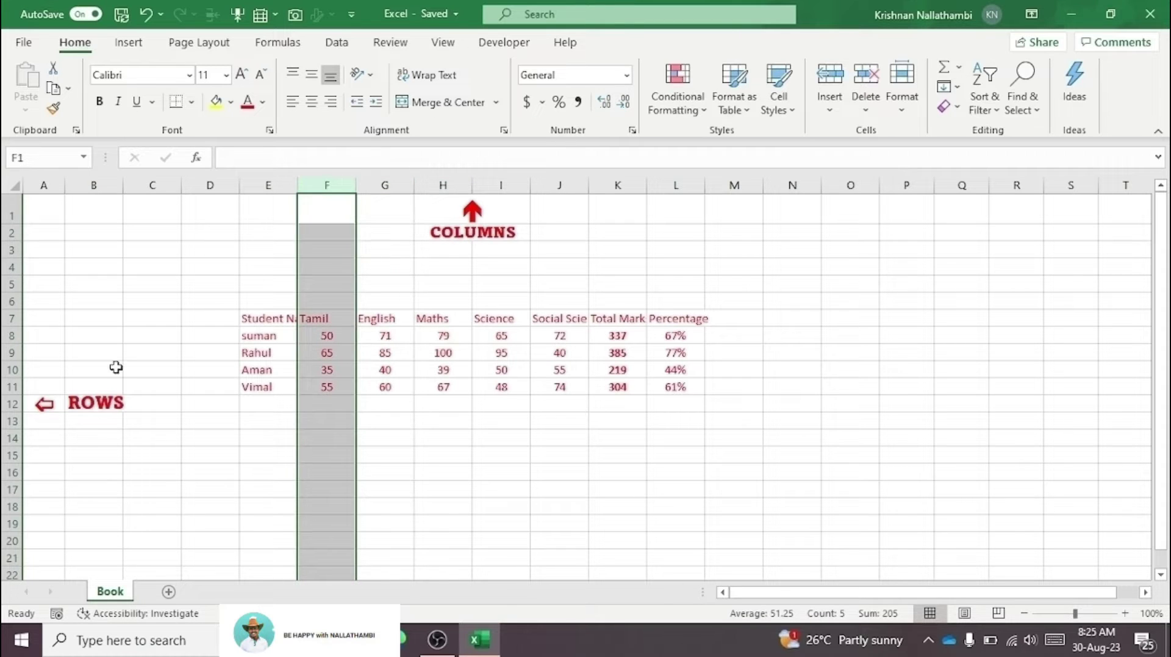
left_click(14, 404)
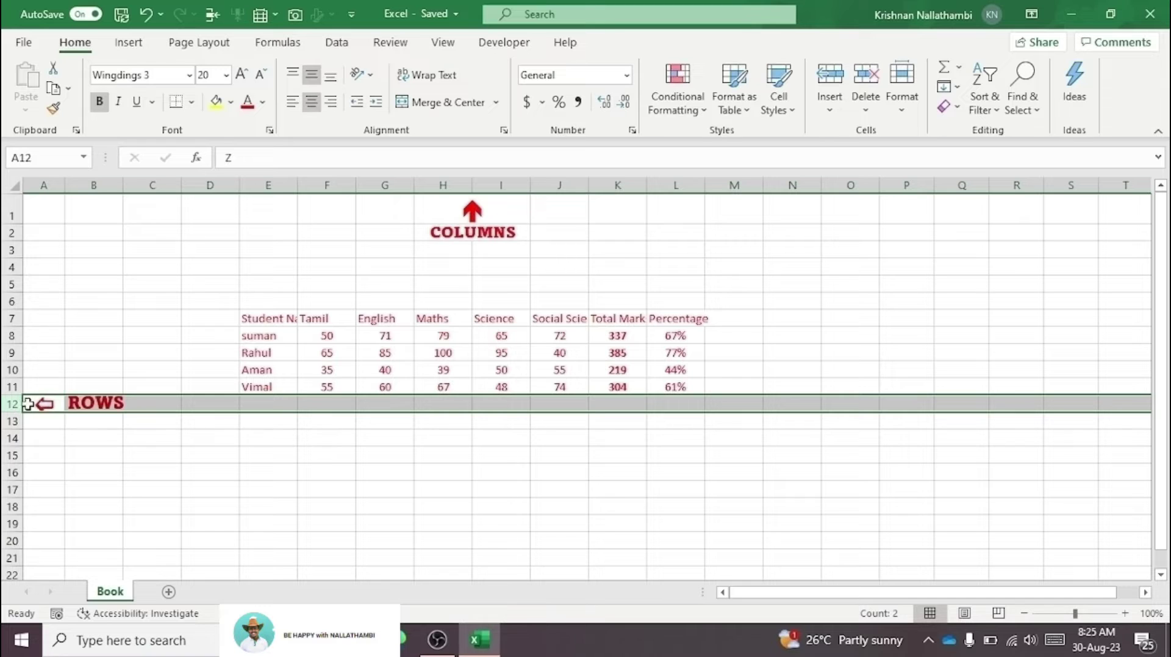
left_click(13, 369)
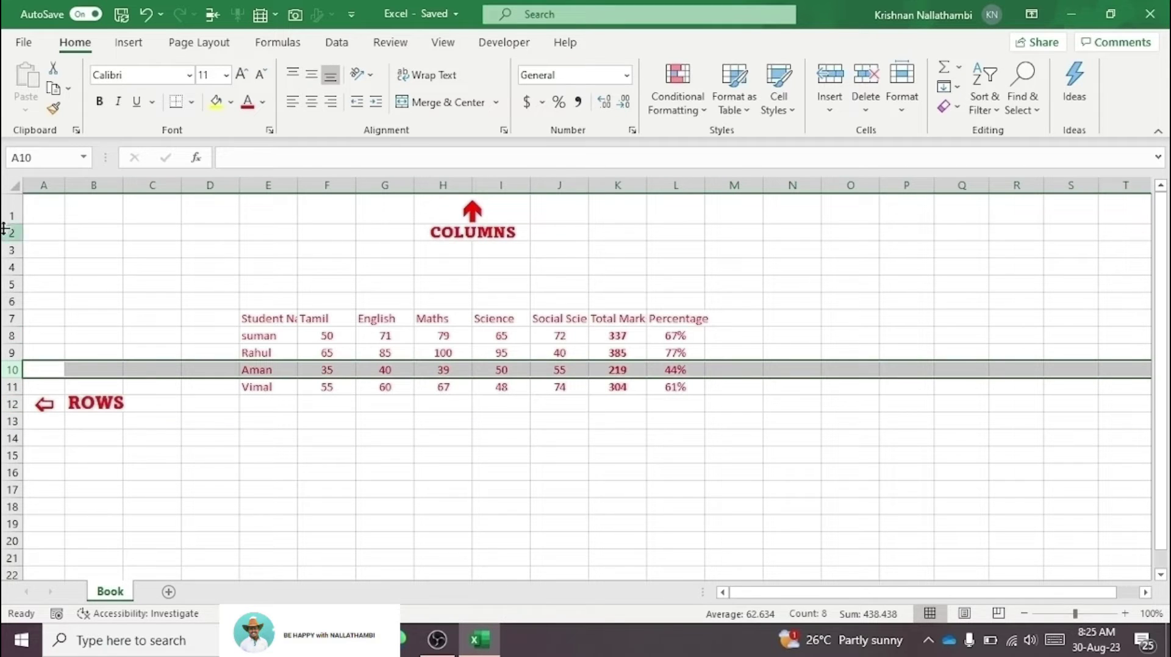
Step: Select single cells C7, D6, B4, the entire sheet, then cells A3, F14 and F11
left_click(159, 316)
left_click(183, 299)
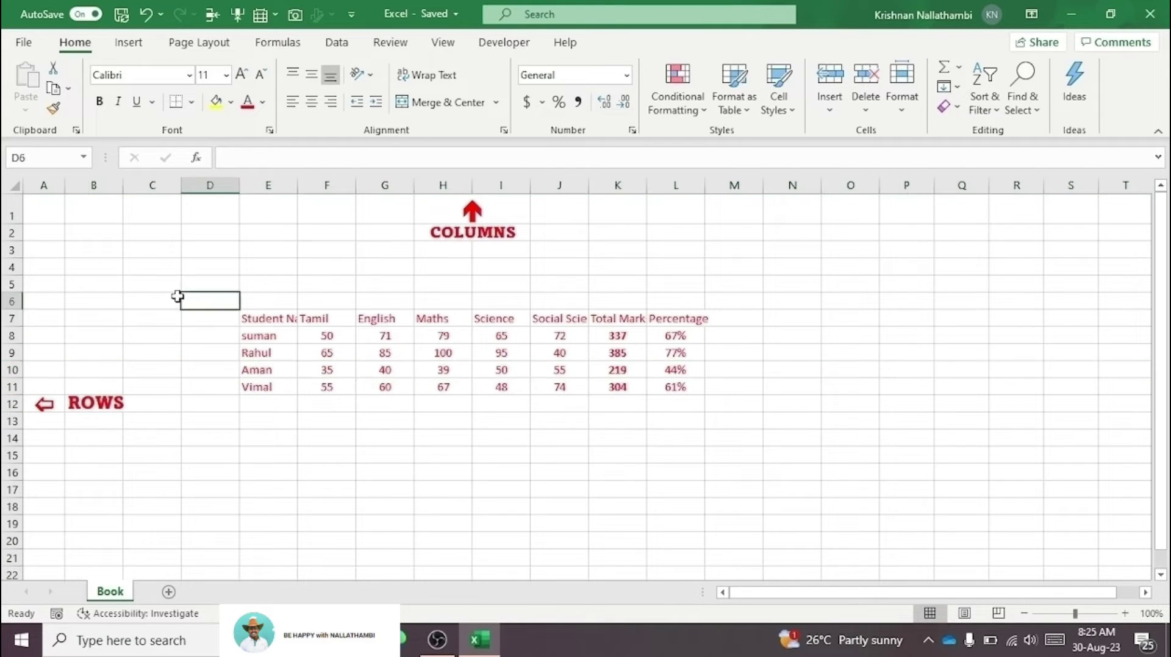
left_click(95, 266)
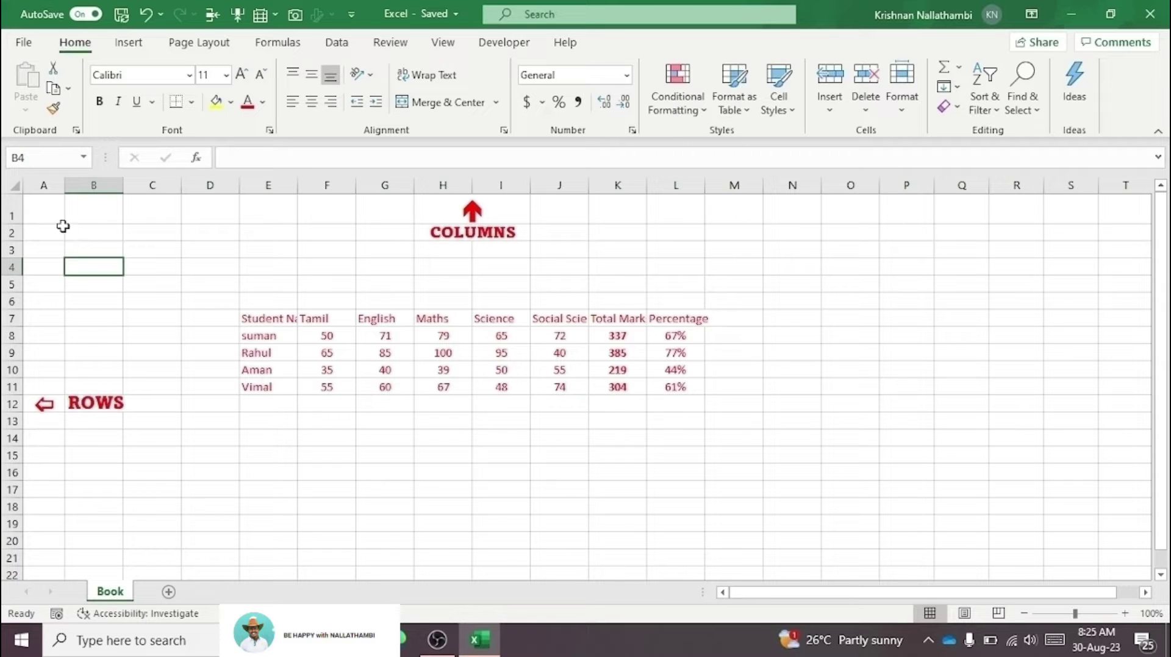
left_click(12, 187)
left_click(57, 247)
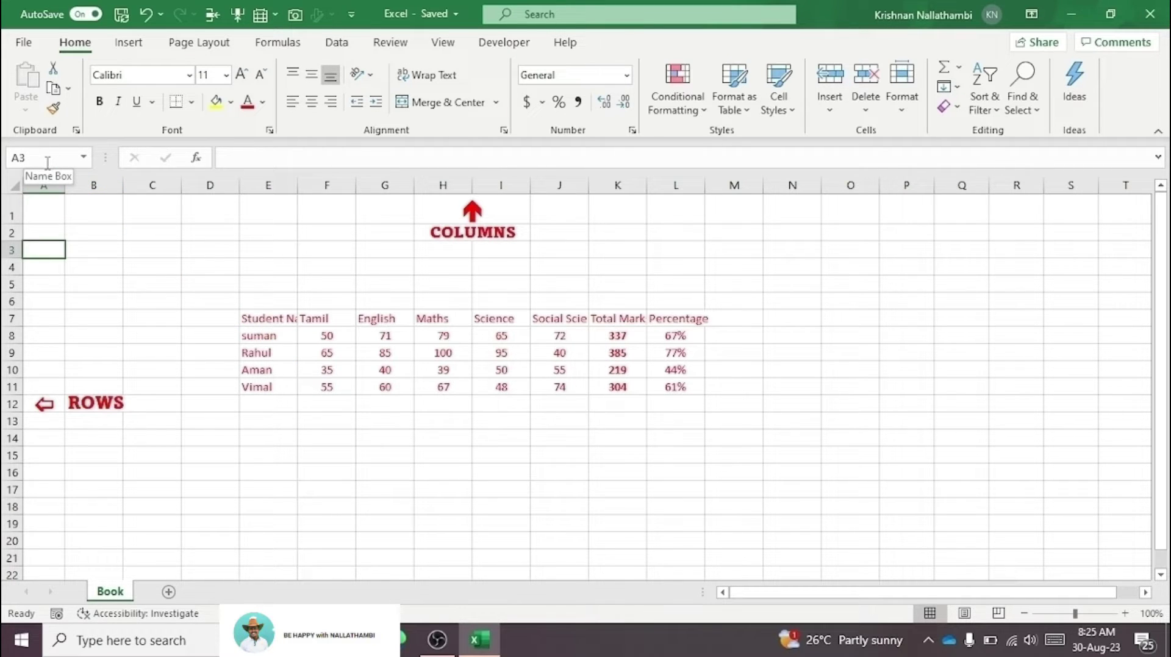
left_click(322, 440)
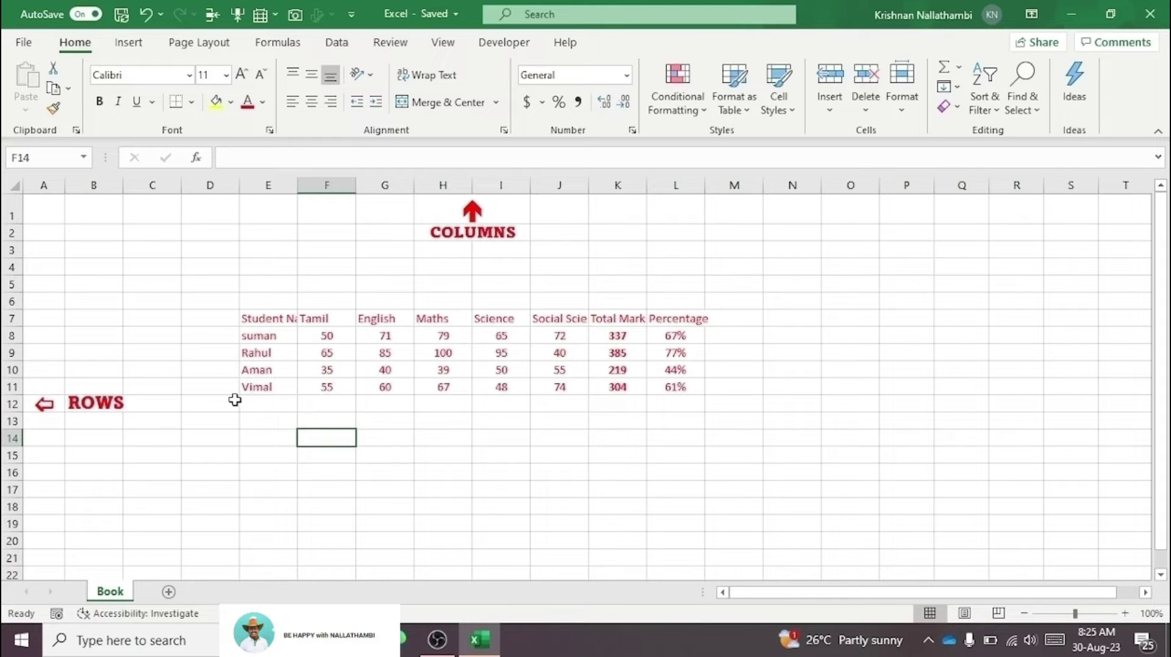
left_click(339, 390)
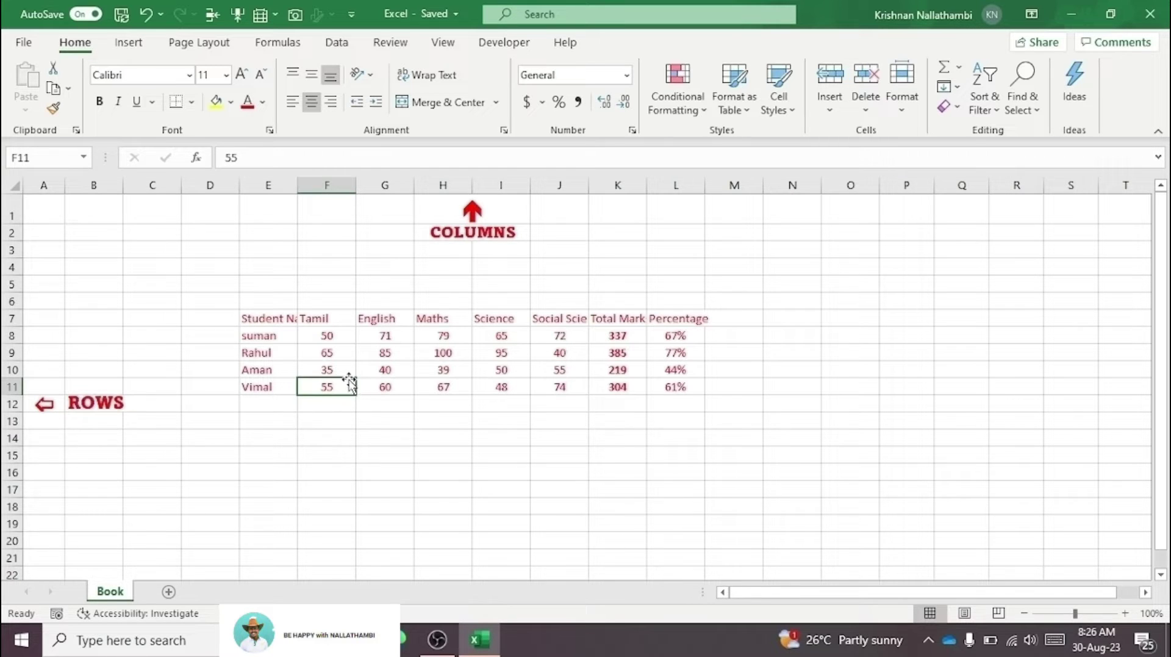
Step: Select the marks table and drag it so it occupies F6:M10
left_click(324, 421)
left_click(208, 334)
left_click_drag(212, 290, 712, 404)
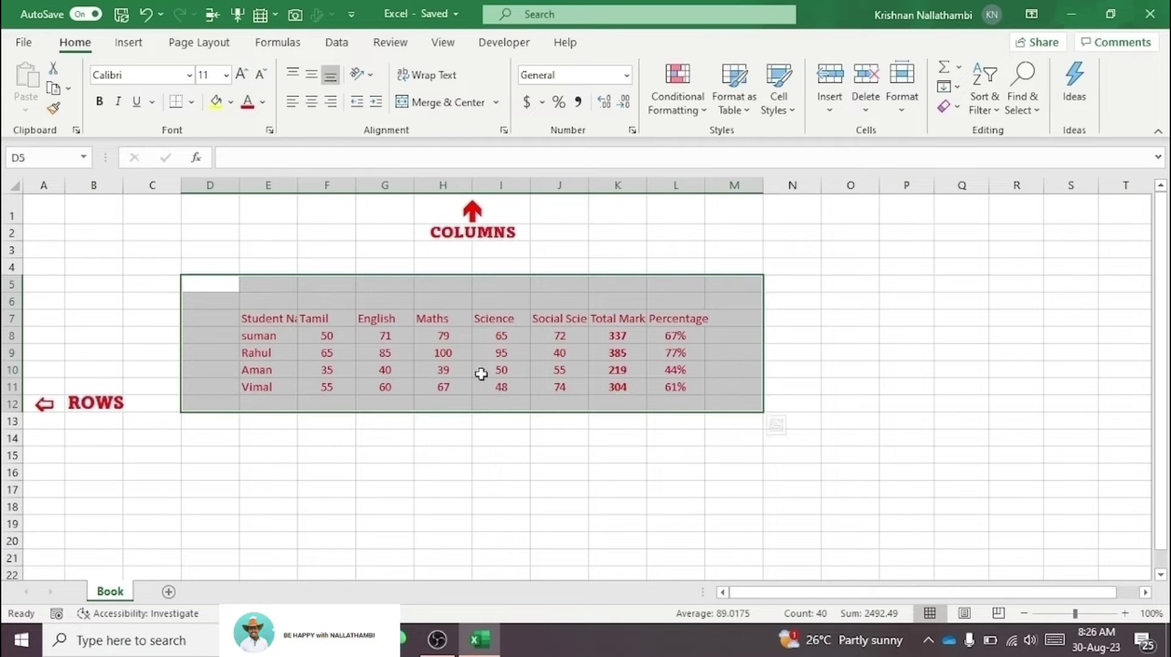
left_click_drag(160, 251, 770, 488)
left_click(423, 421)
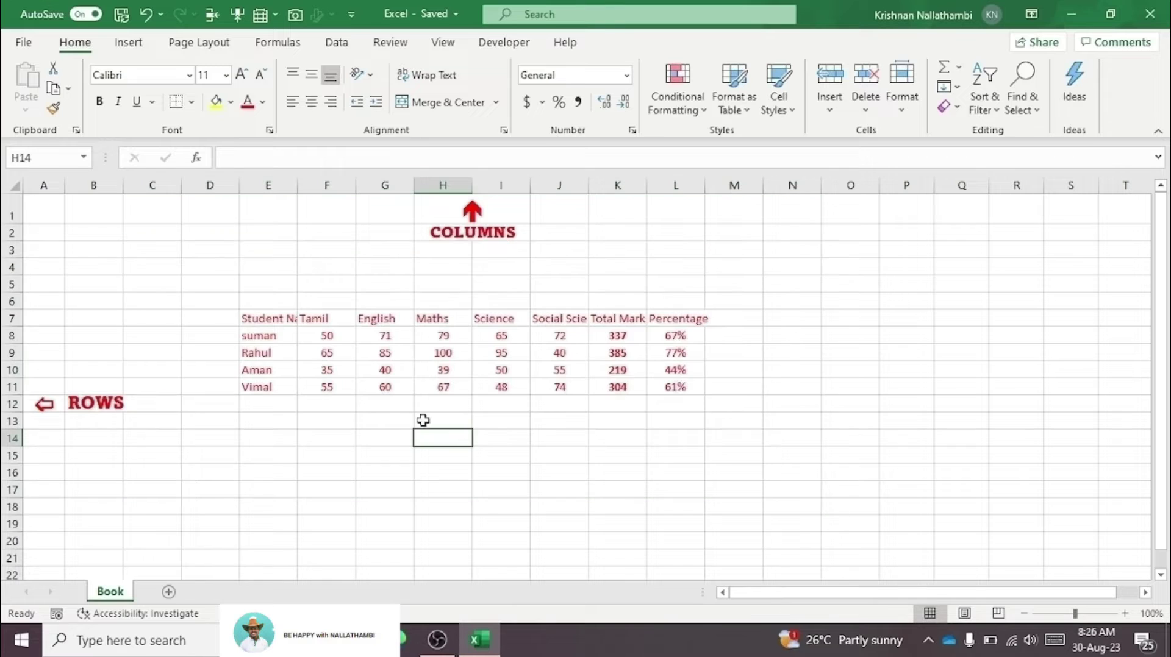
left_click_drag(243, 319, 1111, 458)
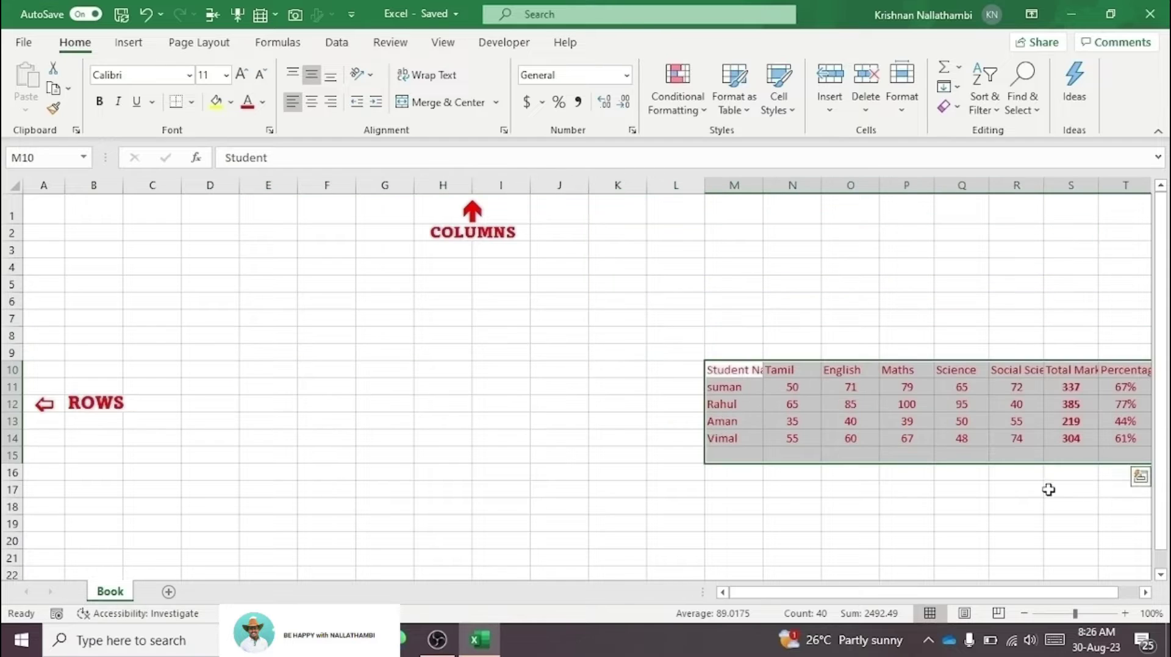
left_click_drag(995, 467, 623, 502)
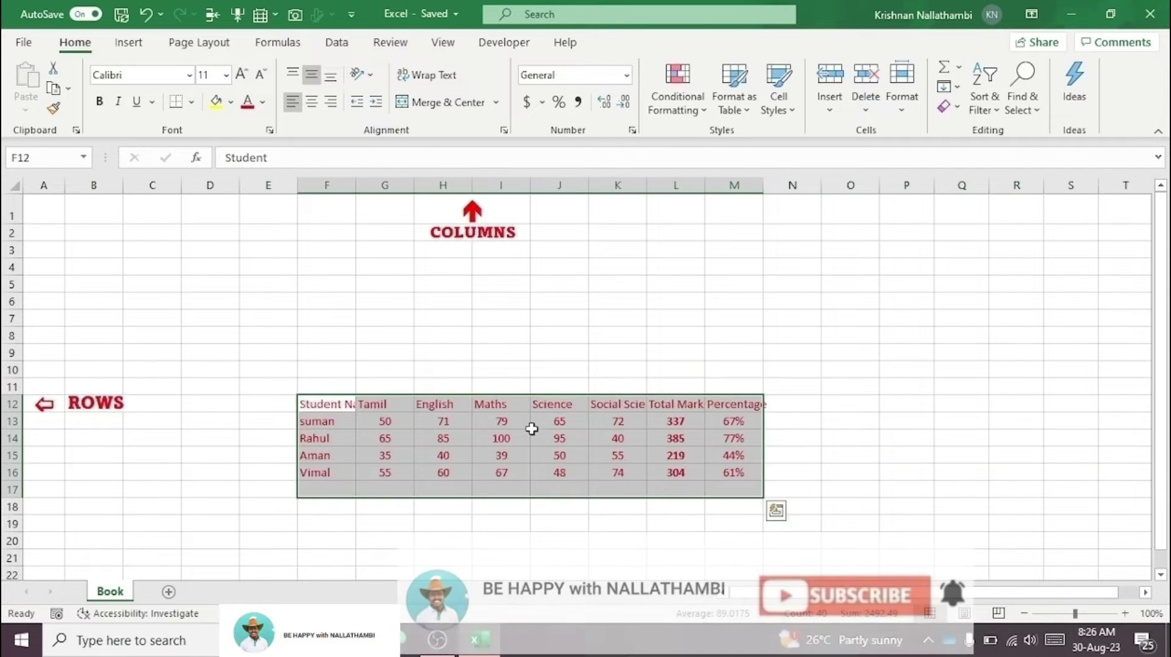
left_click_drag(516, 397, 475, 295)
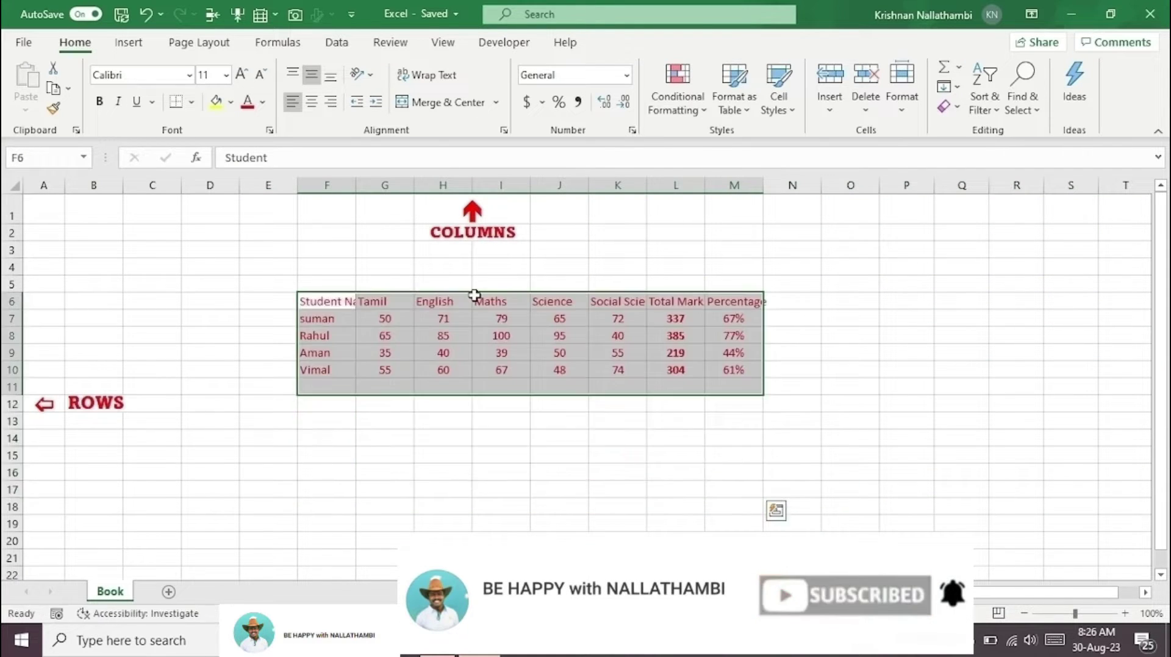
left_click(374, 353)
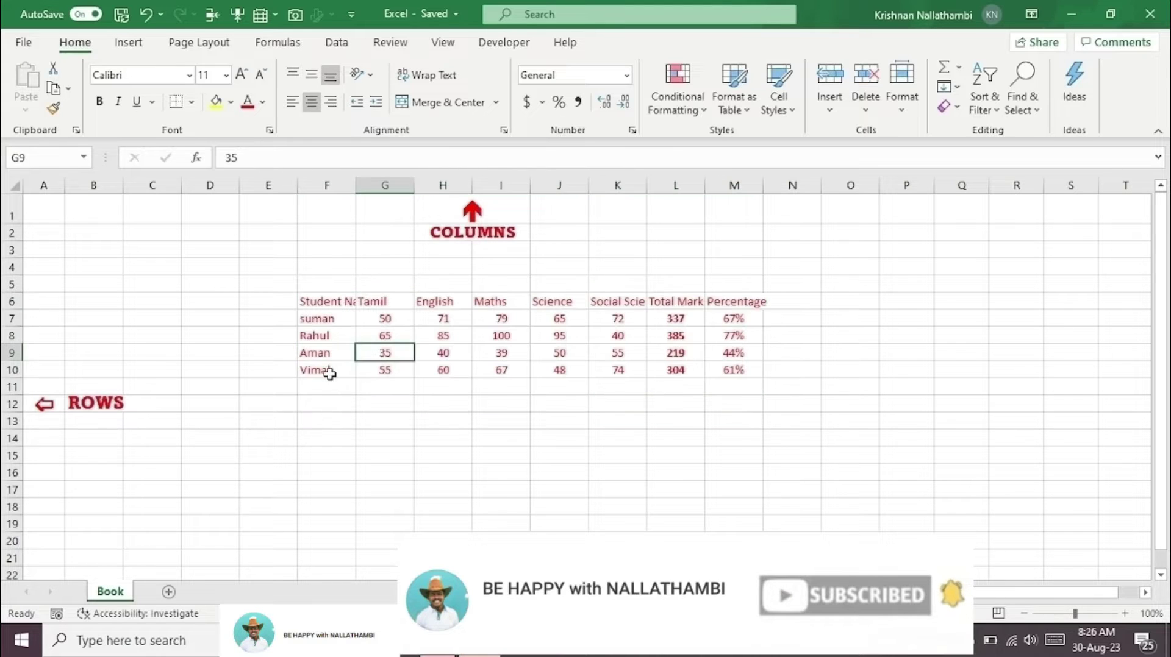
left_click(330, 385)
left_click(378, 372)
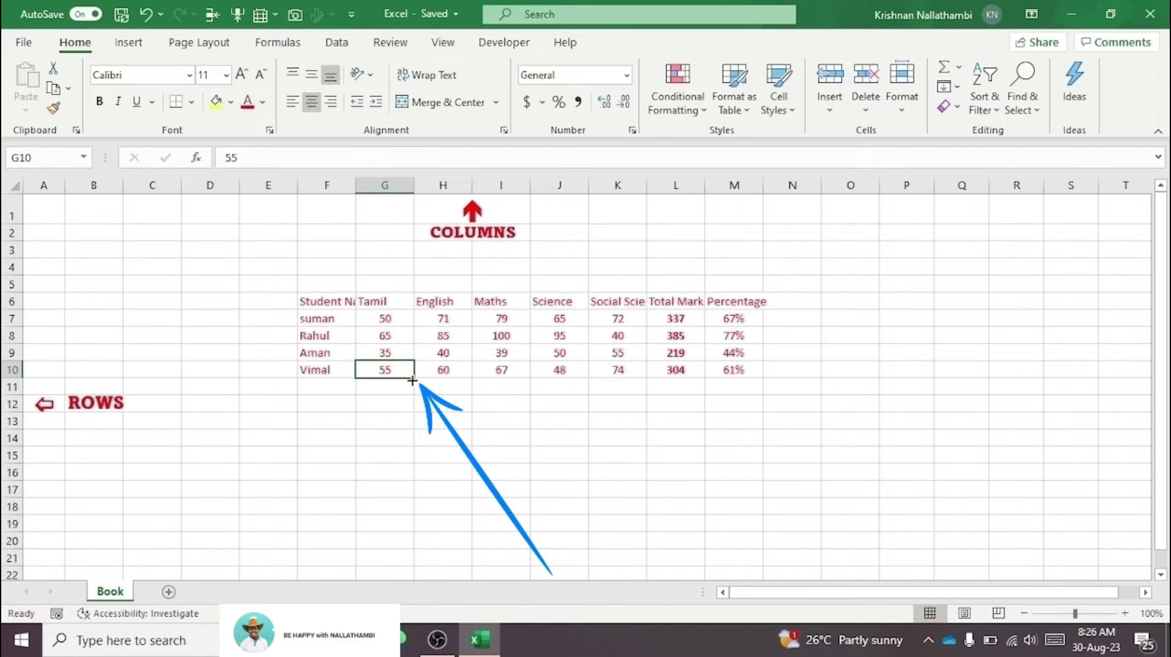
left_click_drag(413, 380, 413, 380)
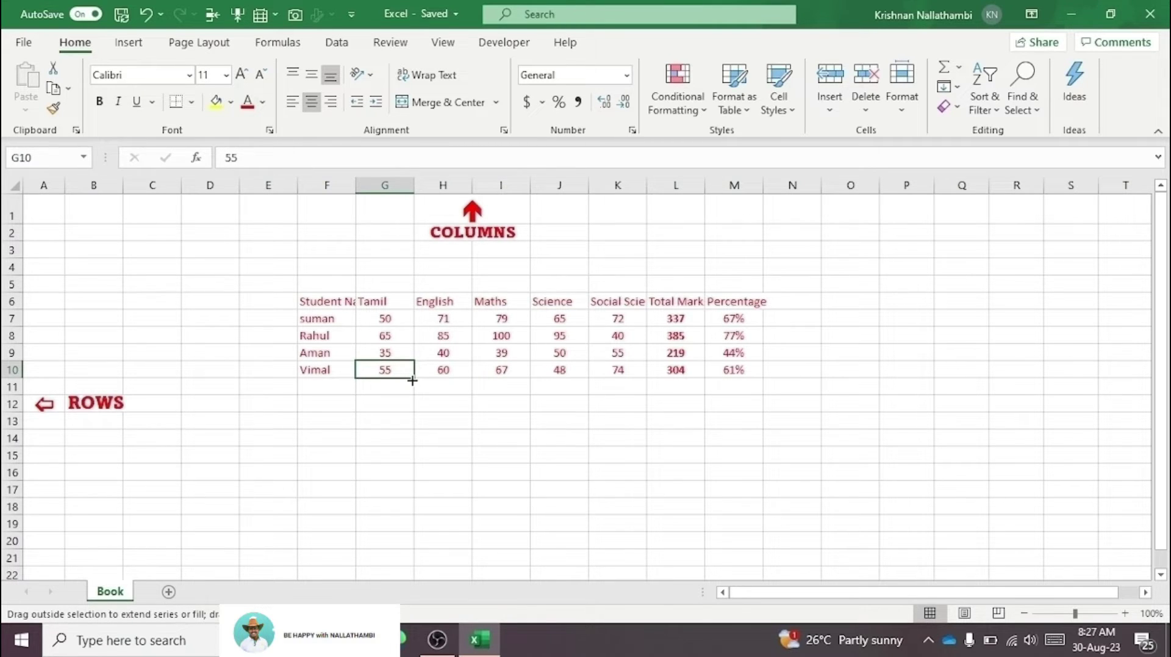
left_click_drag(412, 380, 418, 459)
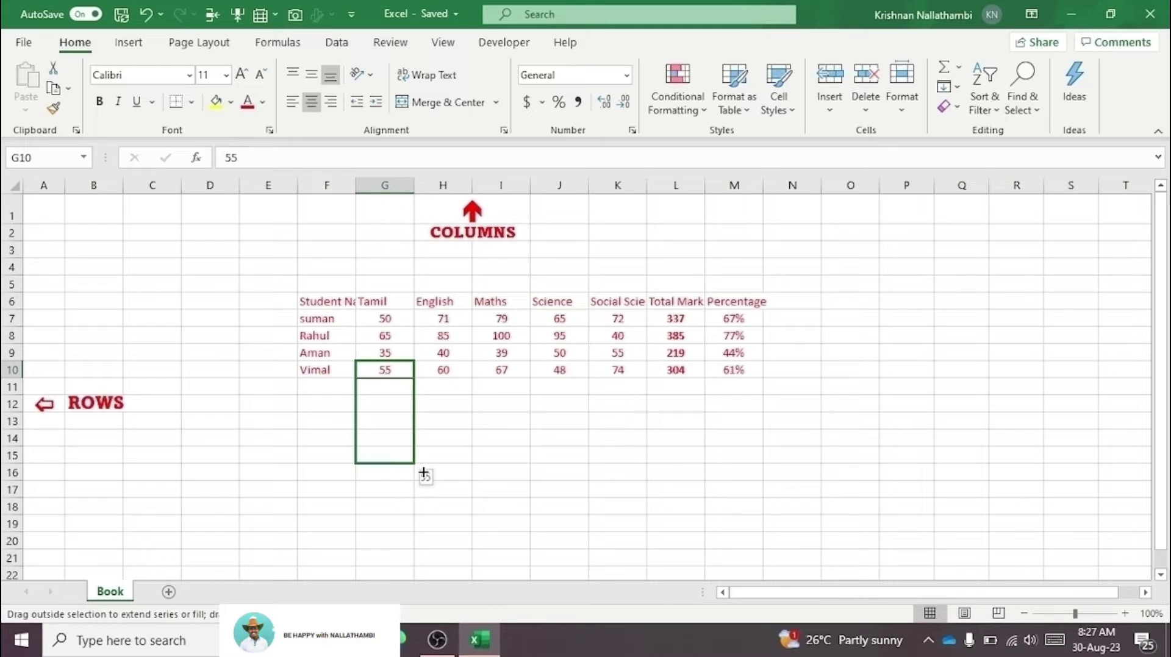
left_click_drag(423, 474, 423, 485)
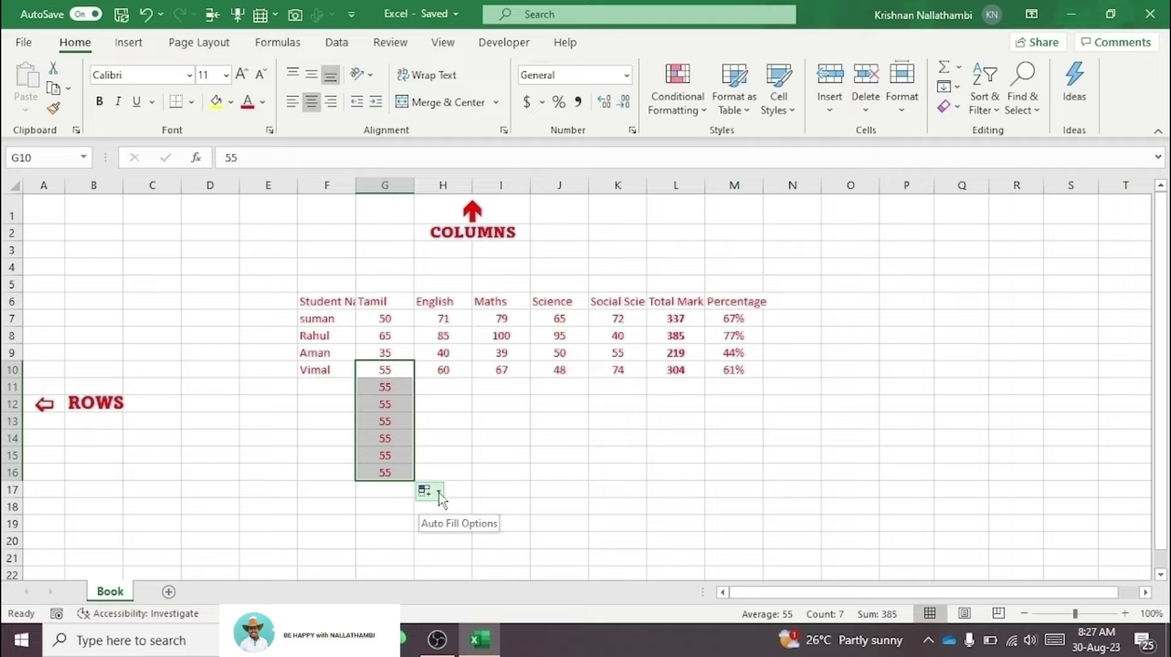
left_click(439, 493)
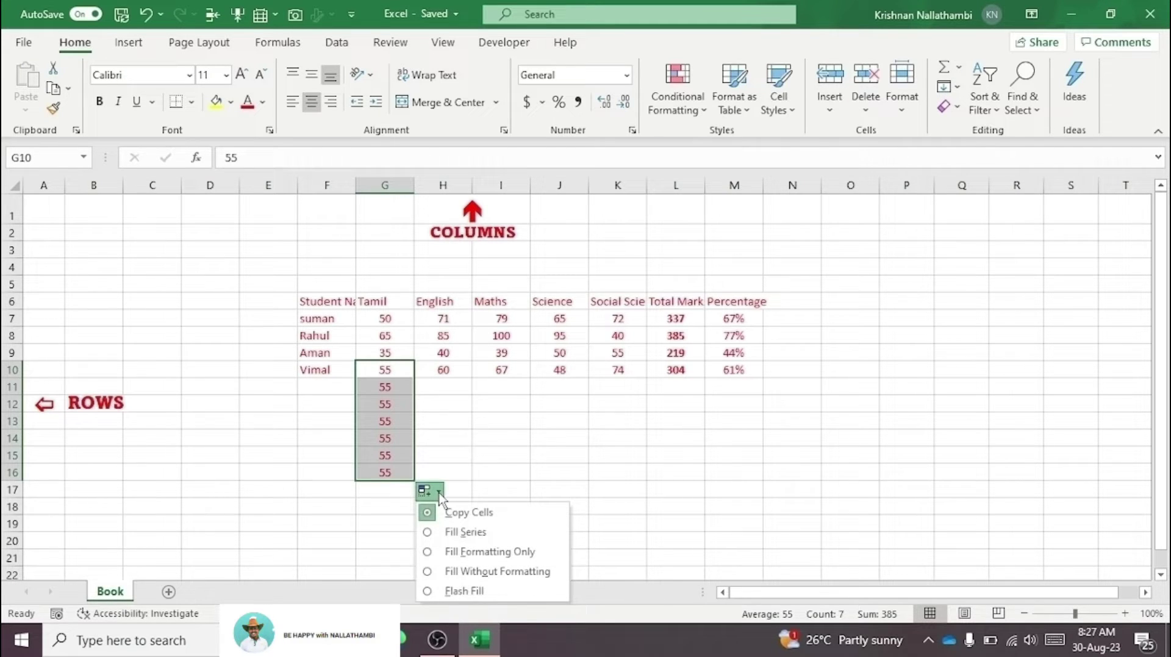
left_click(429, 533)
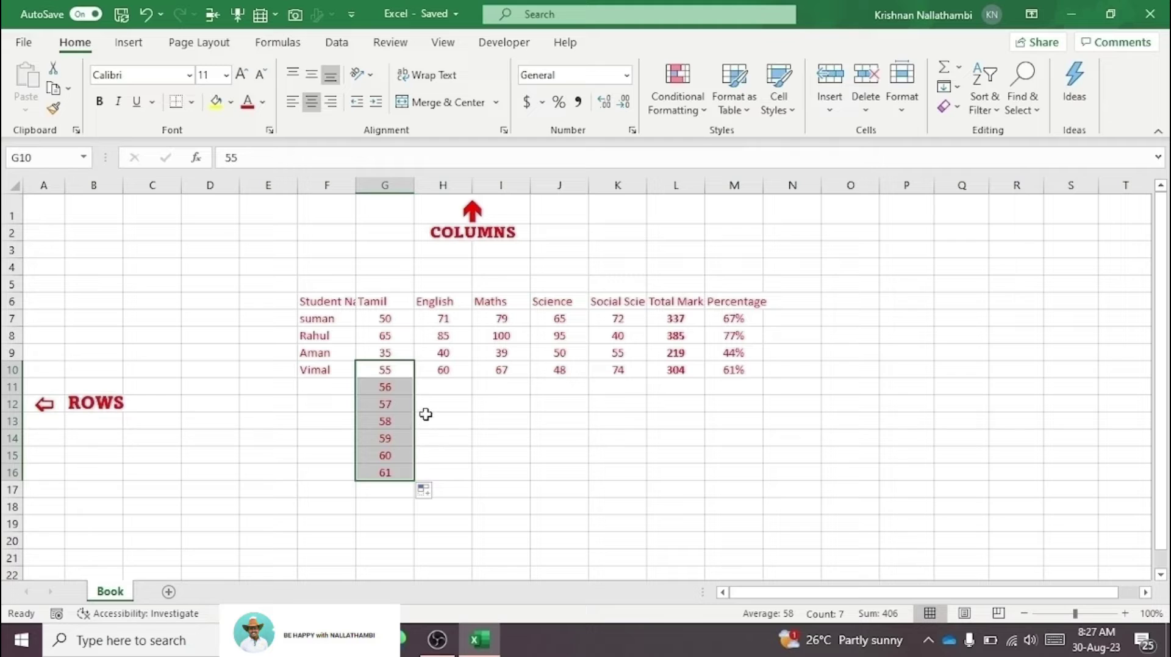
left_click(392, 372)
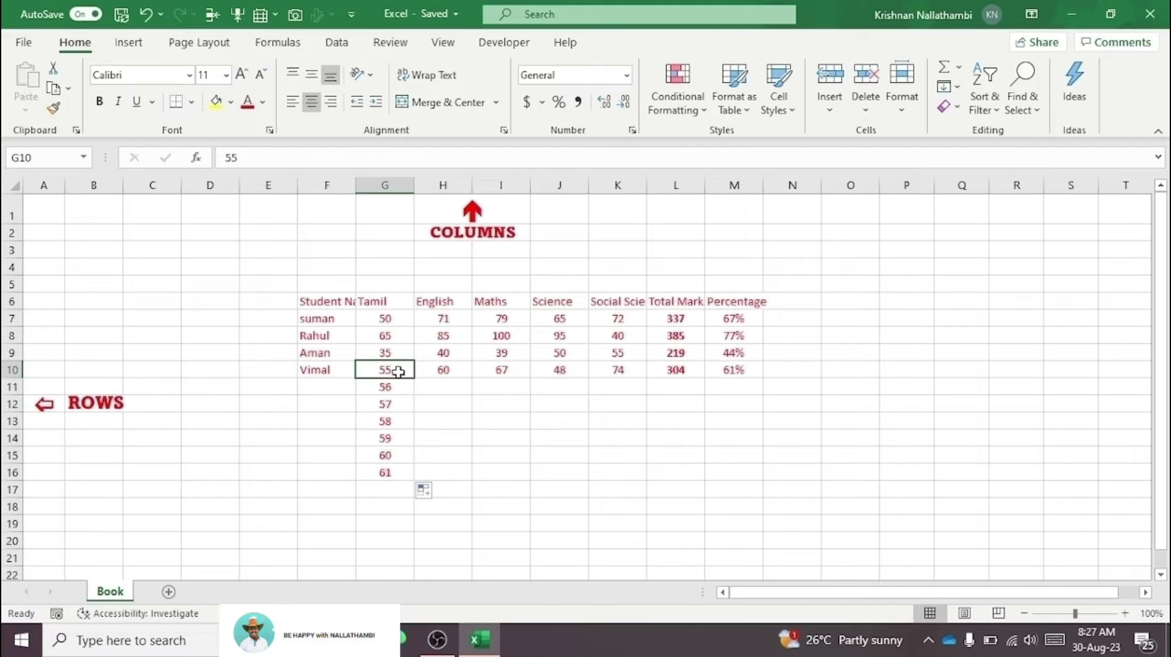
left_click(390, 385)
left_click_drag(390, 385, 408, 488)
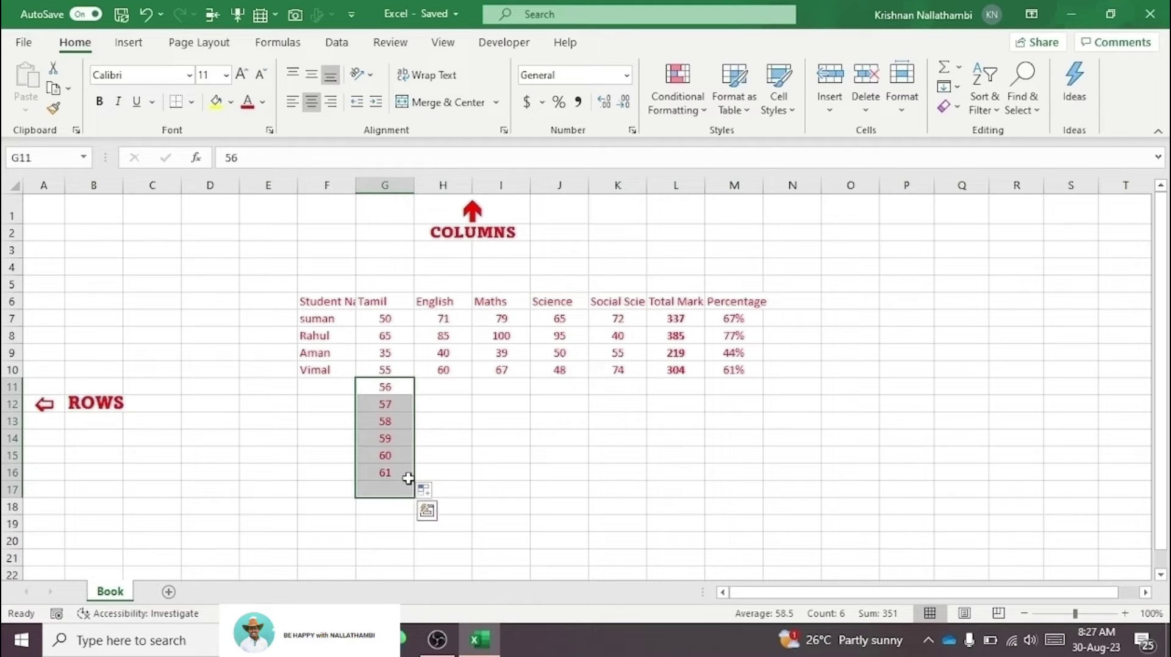
key("Delete")
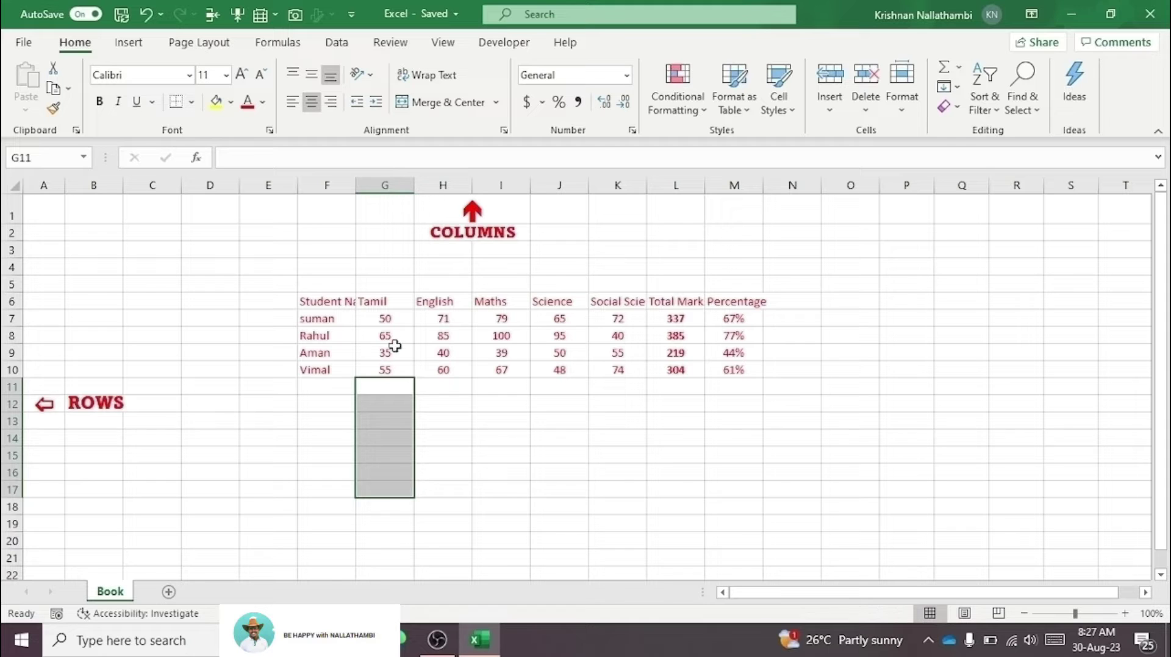
left_click(389, 368)
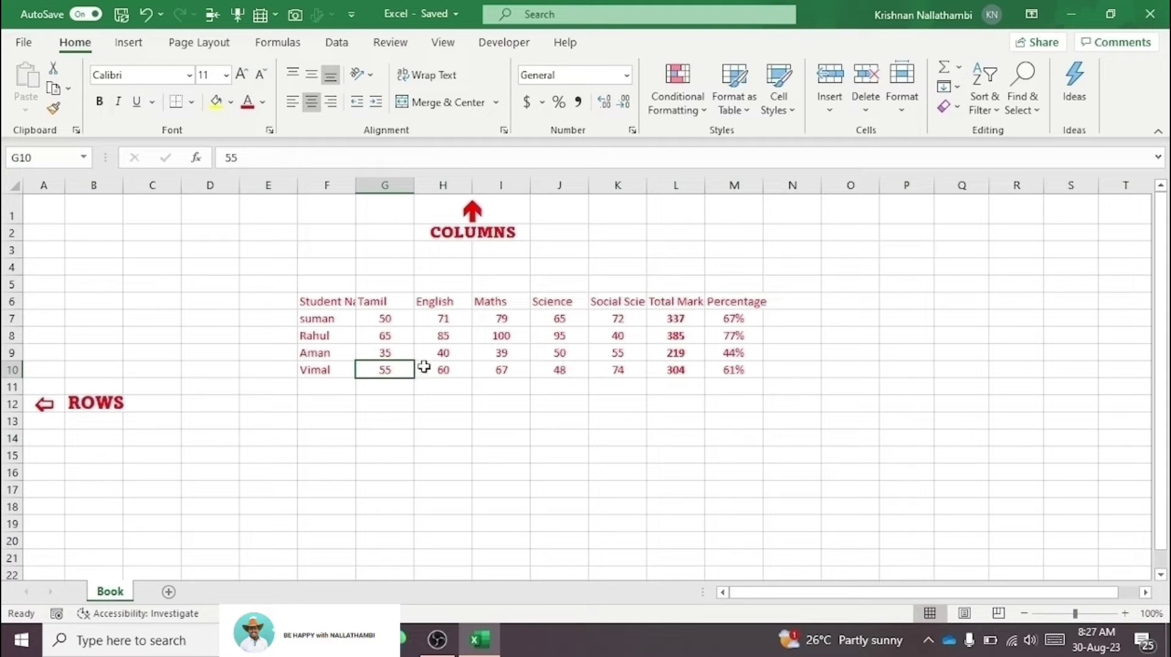
left_click(393, 390)
left_click(396, 367)
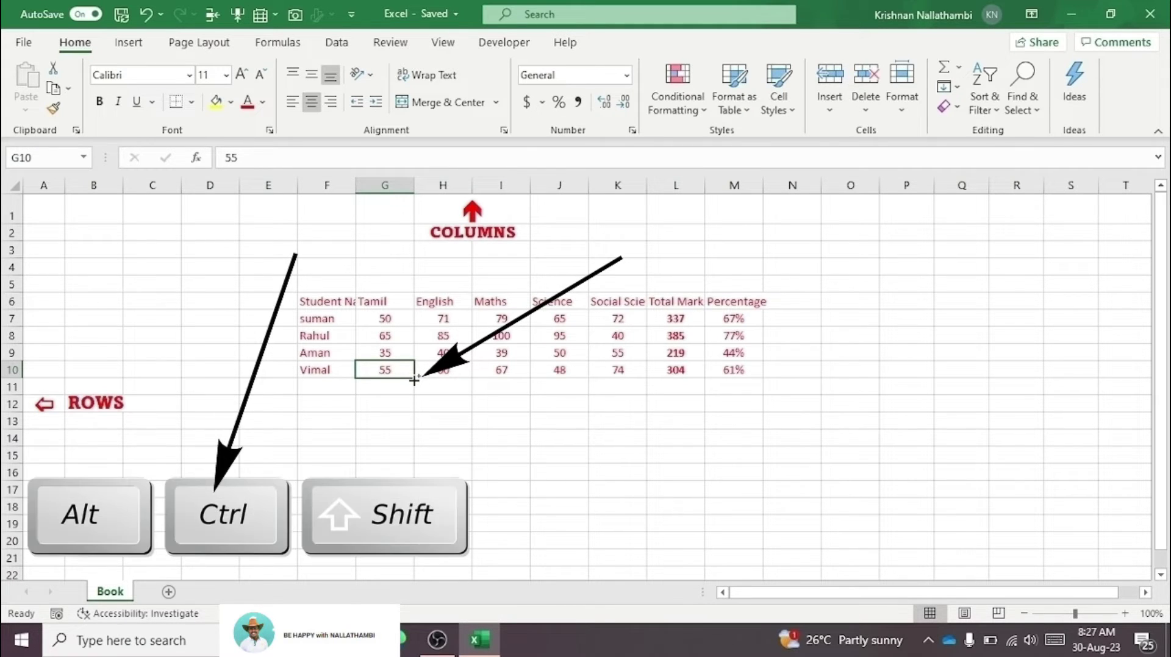
left_click_drag(414, 380, 417, 386)
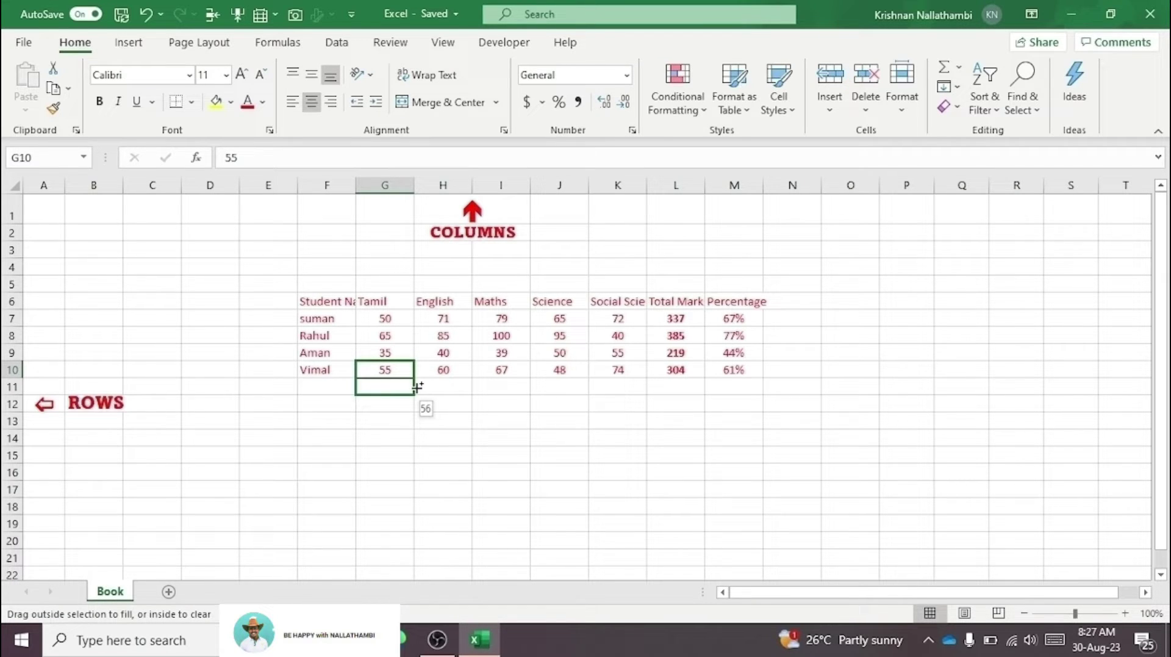
left_click_drag(417, 386, 415, 486)
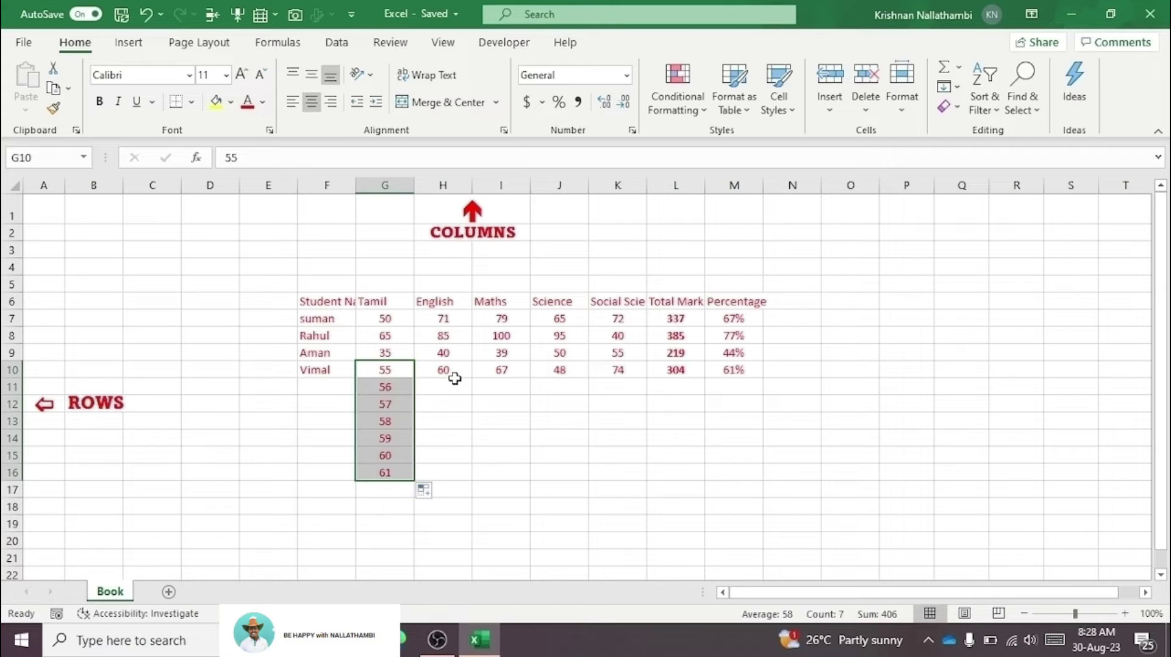
left_click_drag(456, 376, 454, 388)
left_click(389, 371)
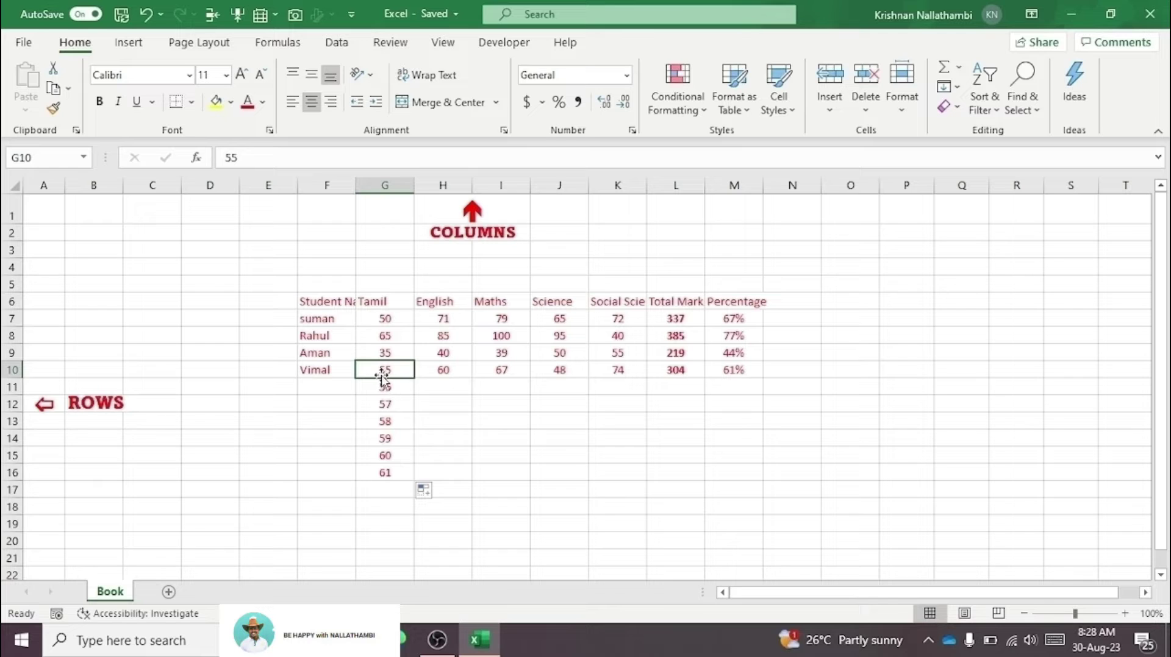
left_click_drag(382, 381, 293, 438)
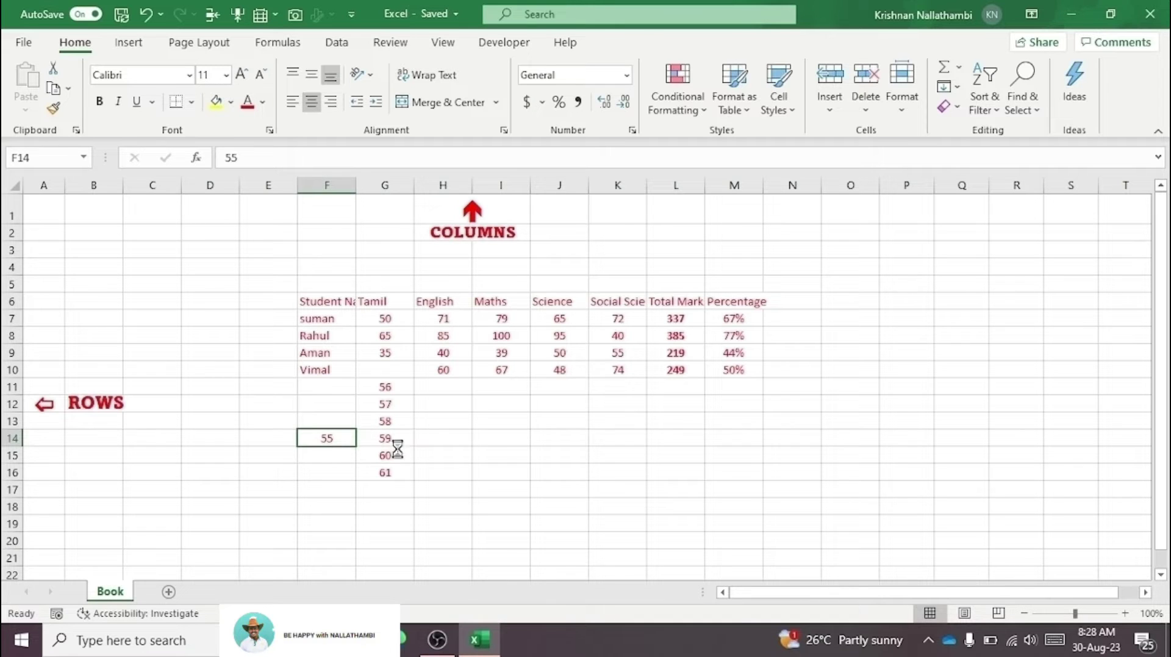
key("ctrl+z")
key("ctrl+z")
key("ctrl+z")
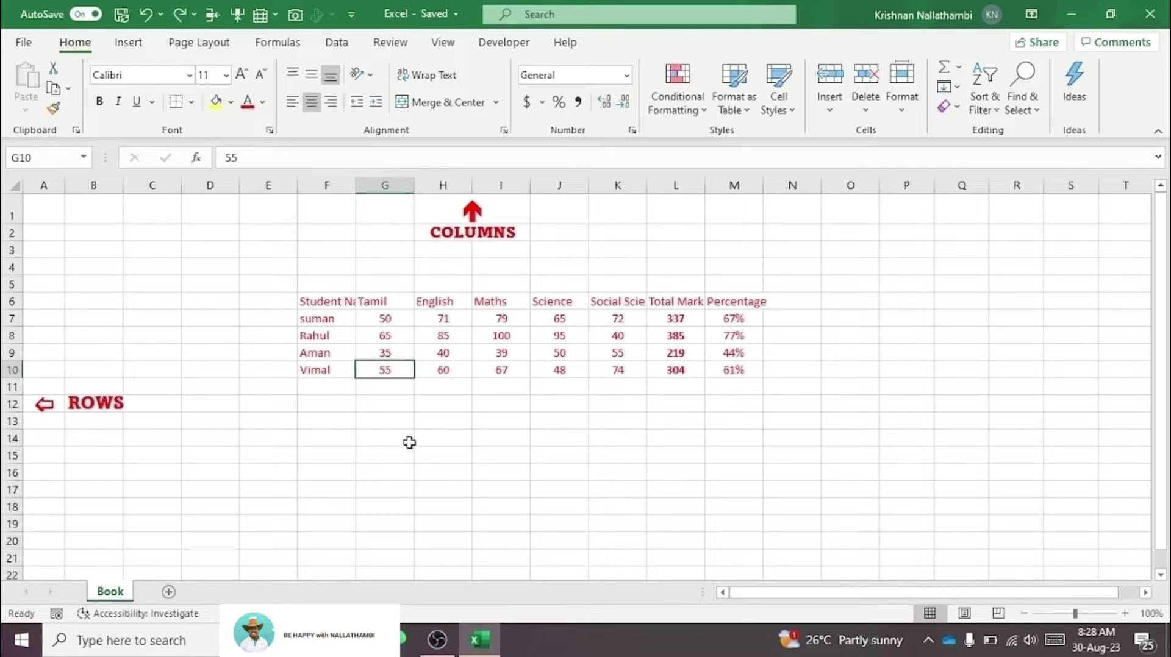
left_click(417, 417)
left_click(377, 397)
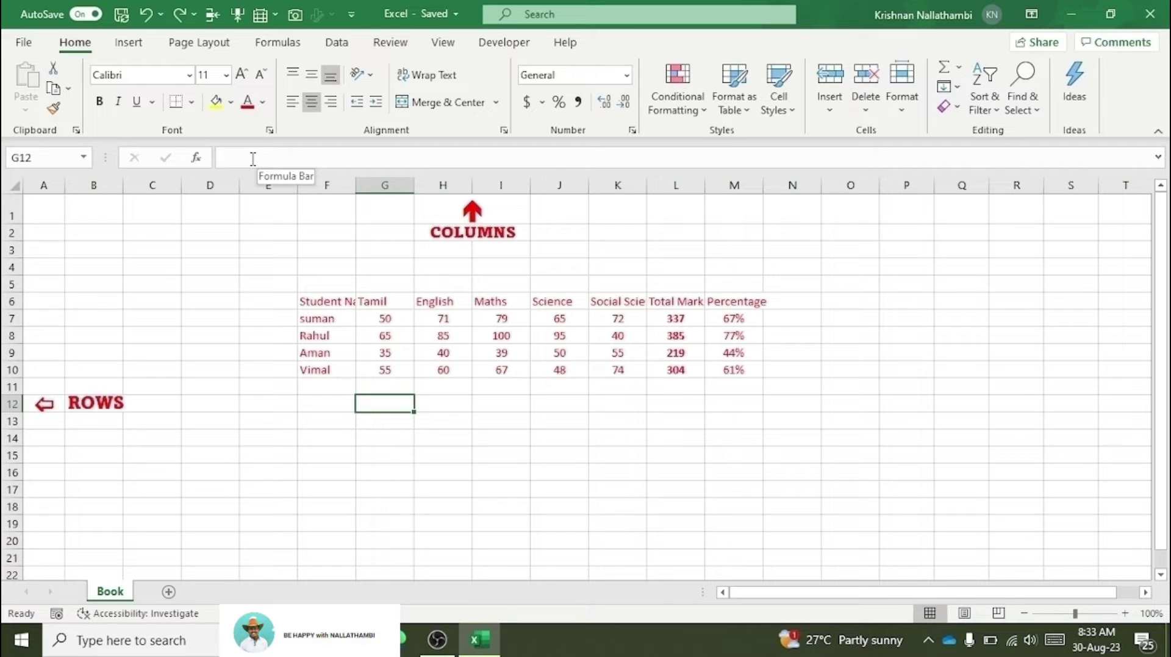
Step: Enter =SUM(G7:G10) in G11 through Insert Function, giving the Tamil total of 205
left_click(347, 369)
left_click(380, 383)
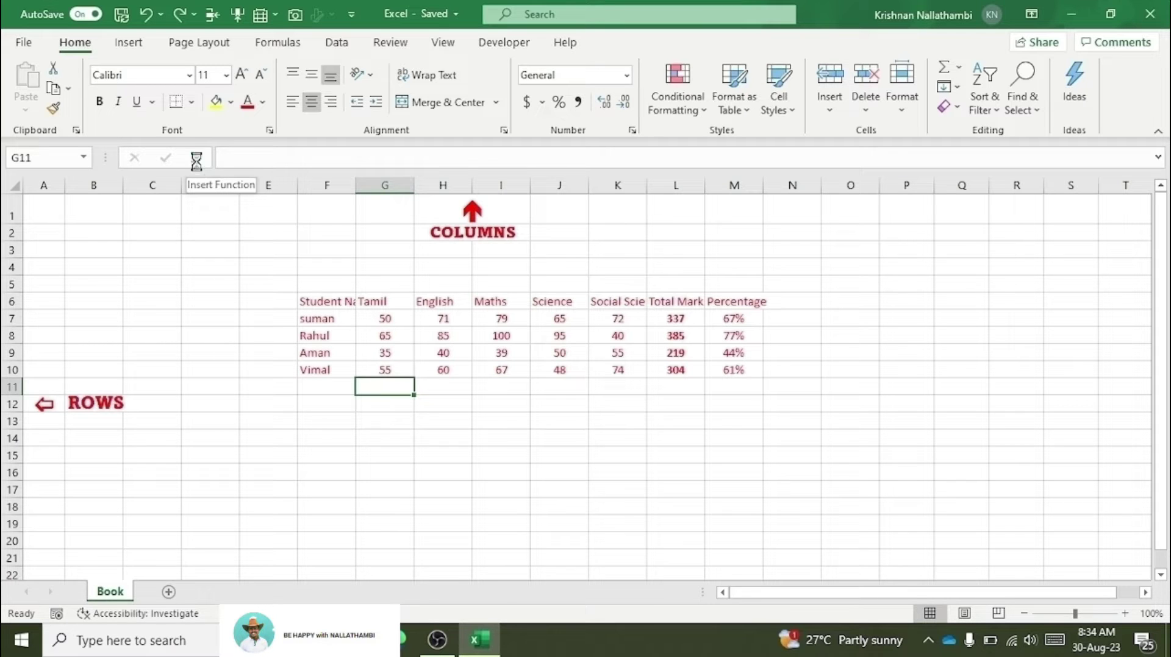
left_click(196, 160)
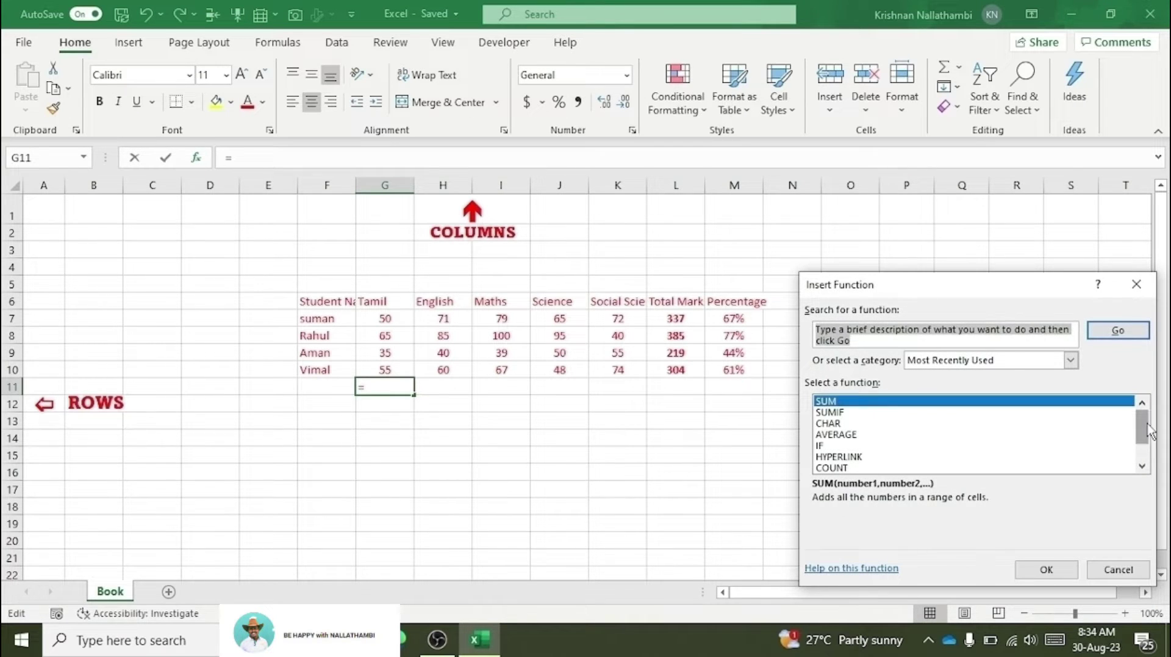
double_click(843, 402)
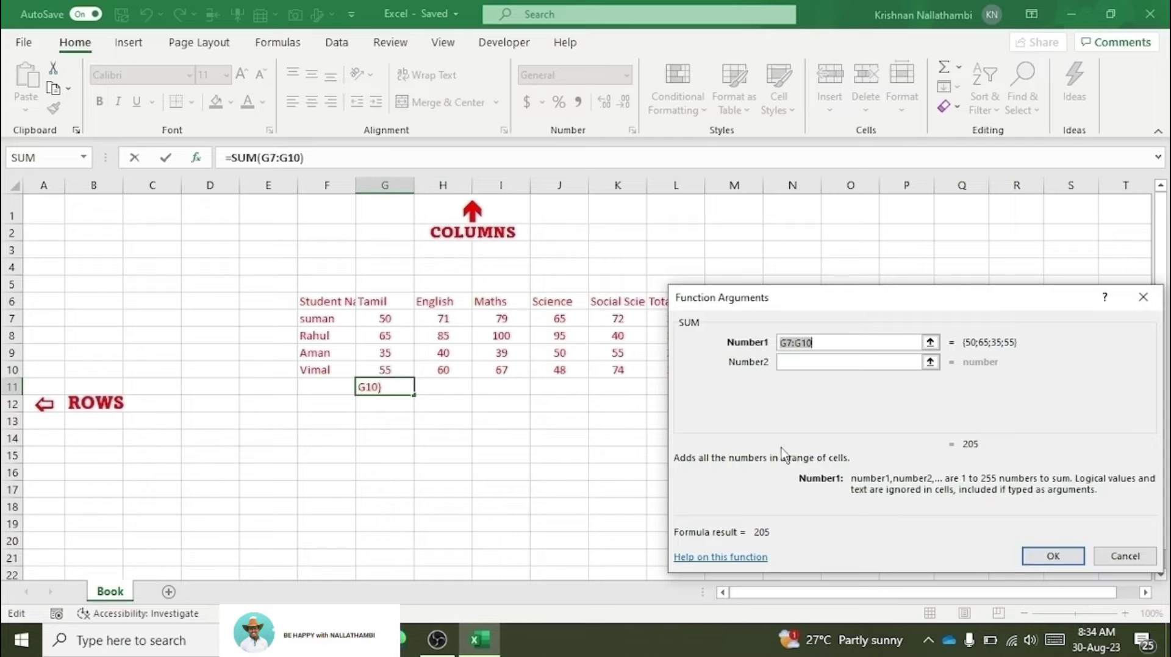
left_click(1060, 557)
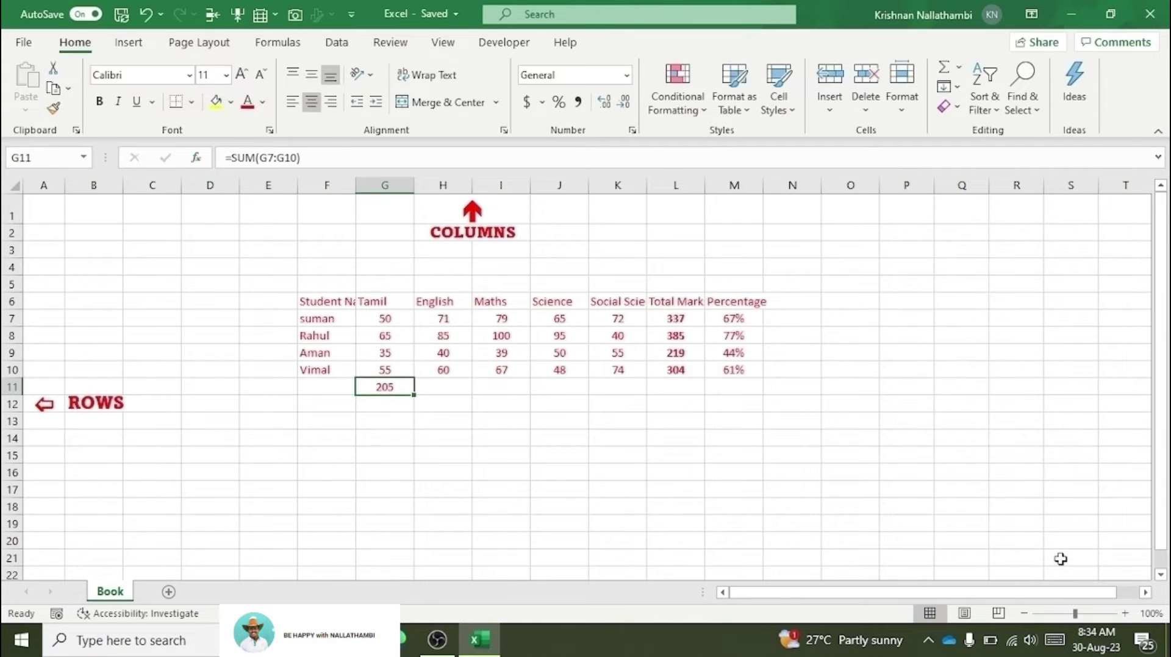
left_click(375, 321)
left_click_drag(375, 321, 386, 368)
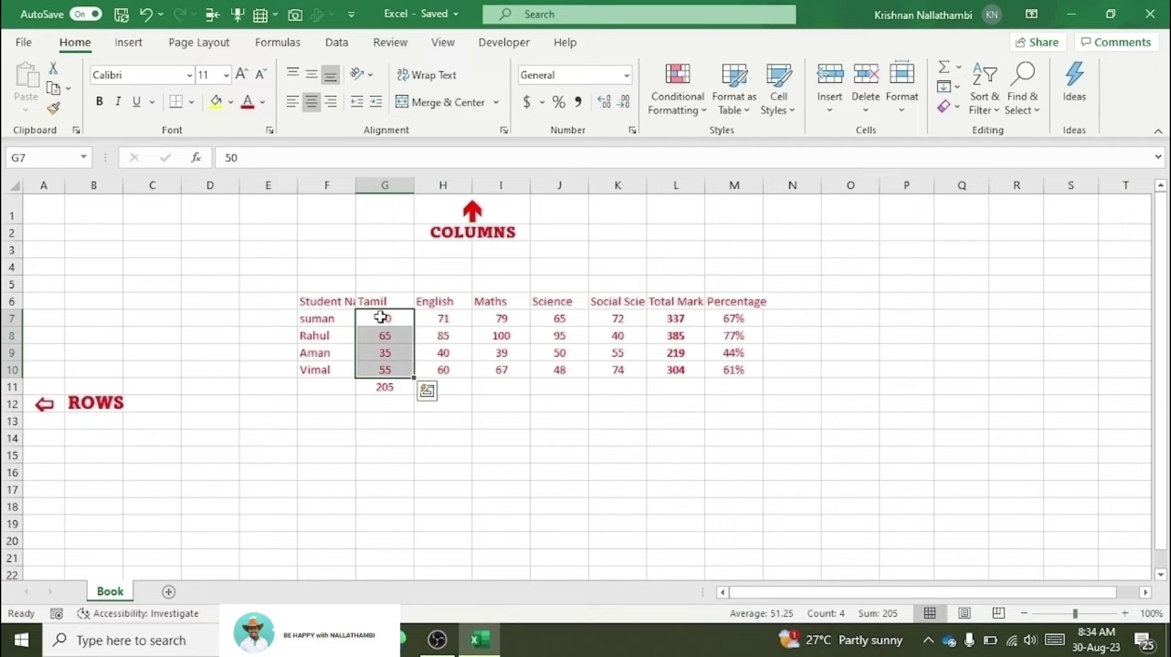
Step: Clear G11 and re-enter =SUM(G7:G10) with AutoSum, showing 205
left_click_drag(381, 316, 385, 361)
left_click(390, 402)
double_click(386, 385)
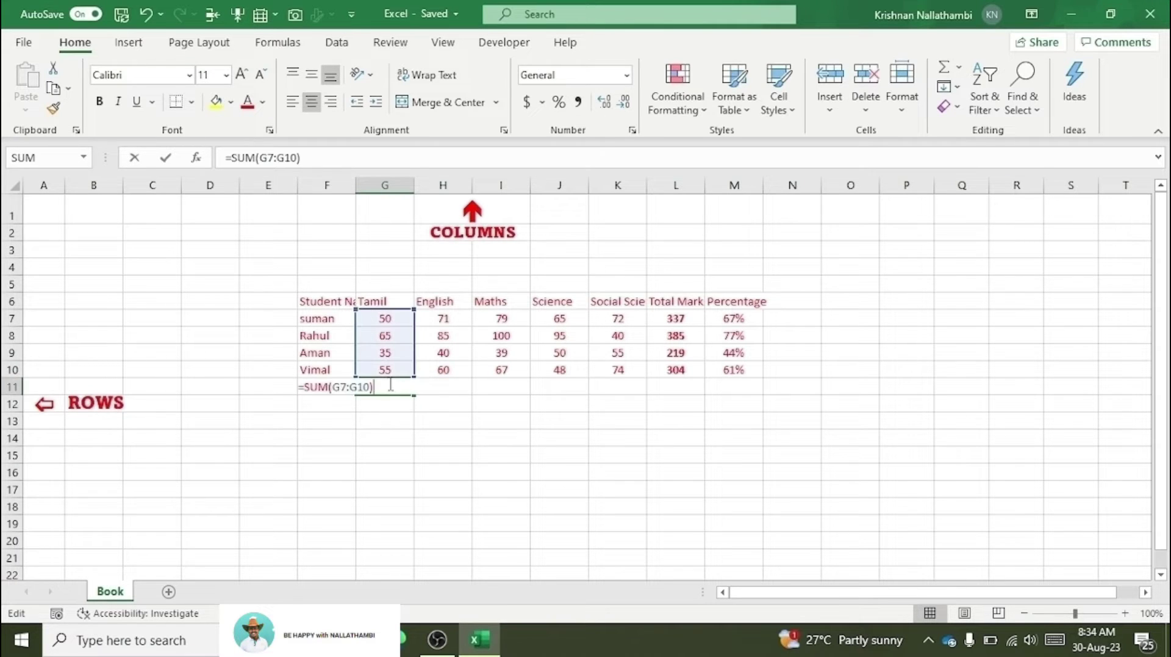
key("Return")
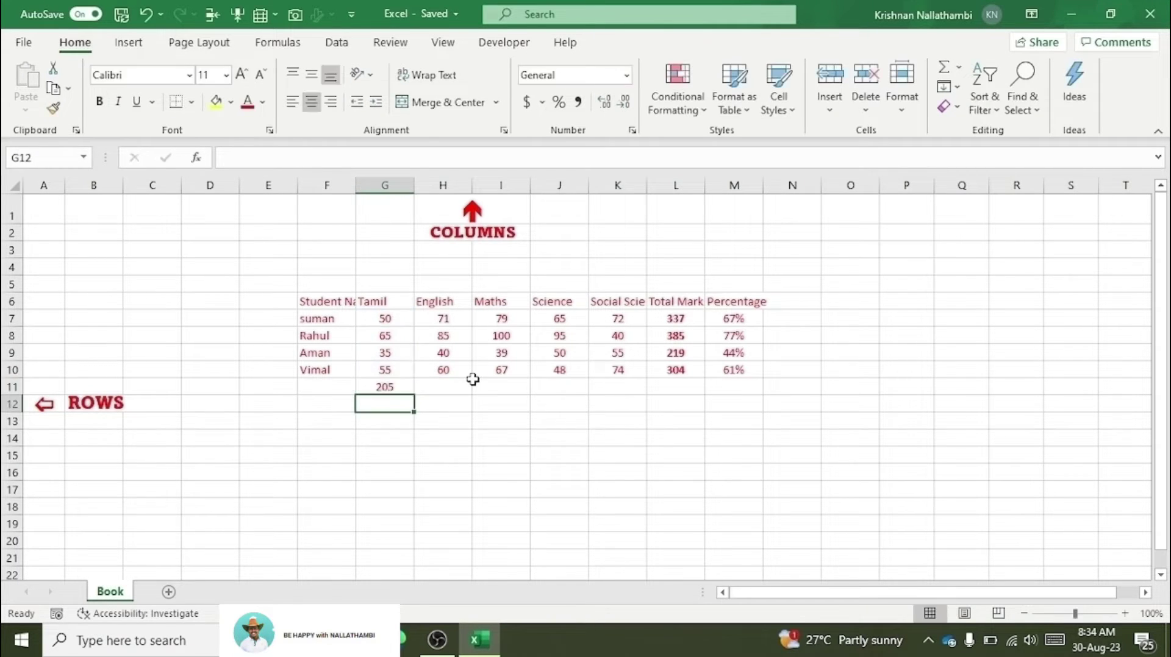
left_click(384, 386)
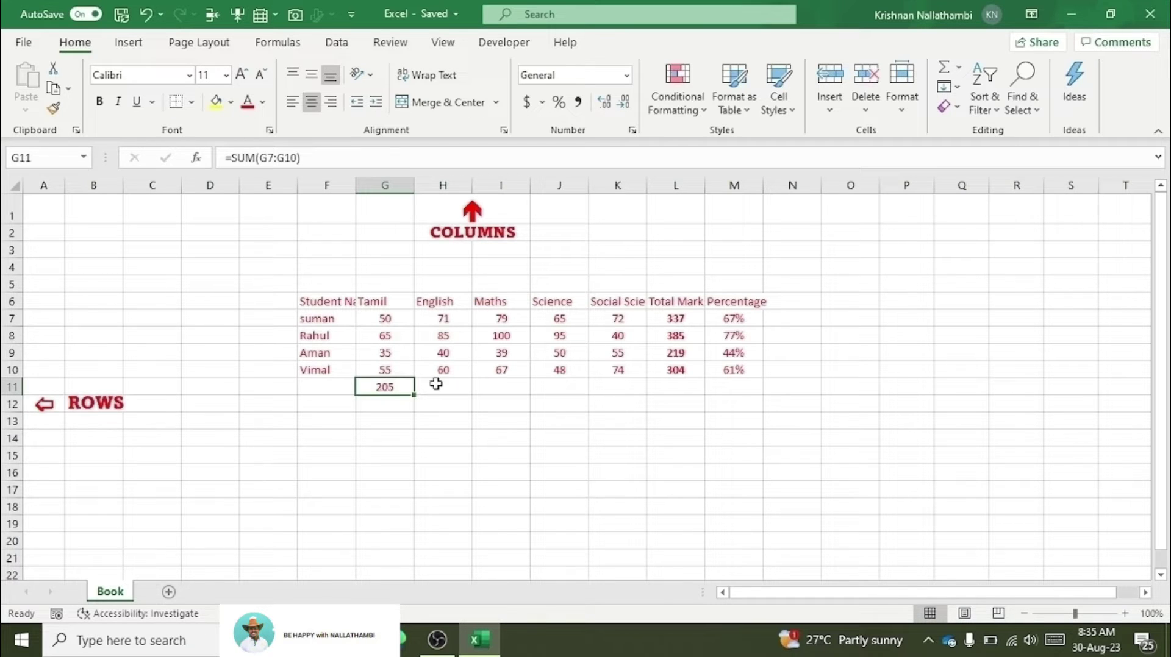
key("Delete")
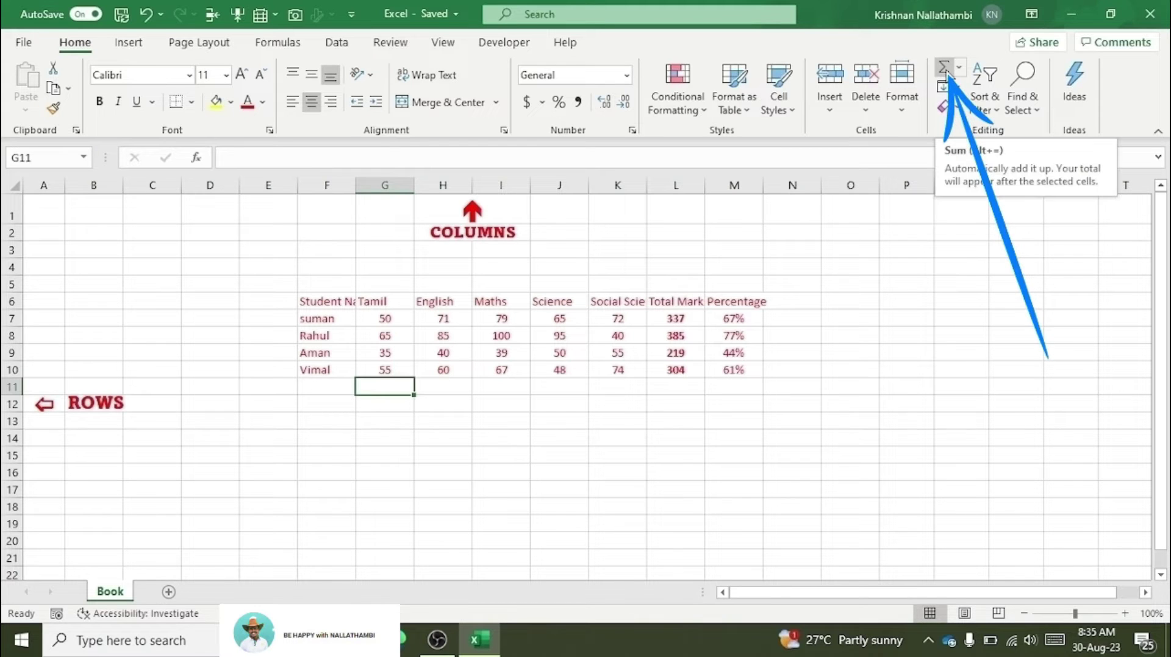
left_click(945, 67)
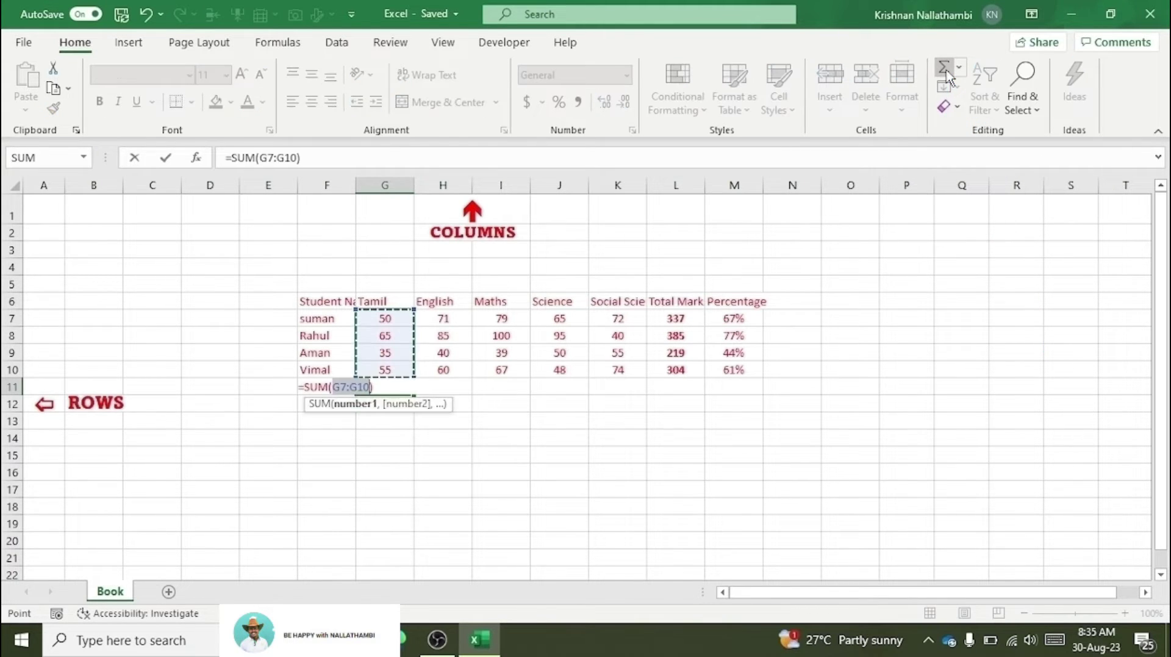
key("Return")
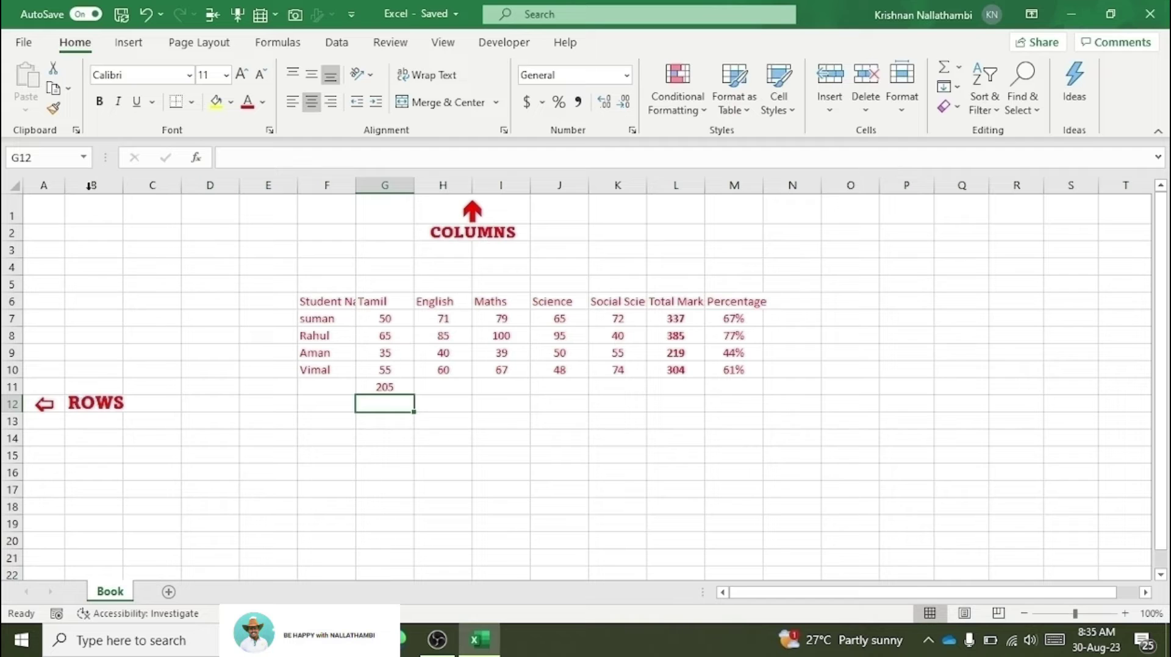
left_click(196, 157)
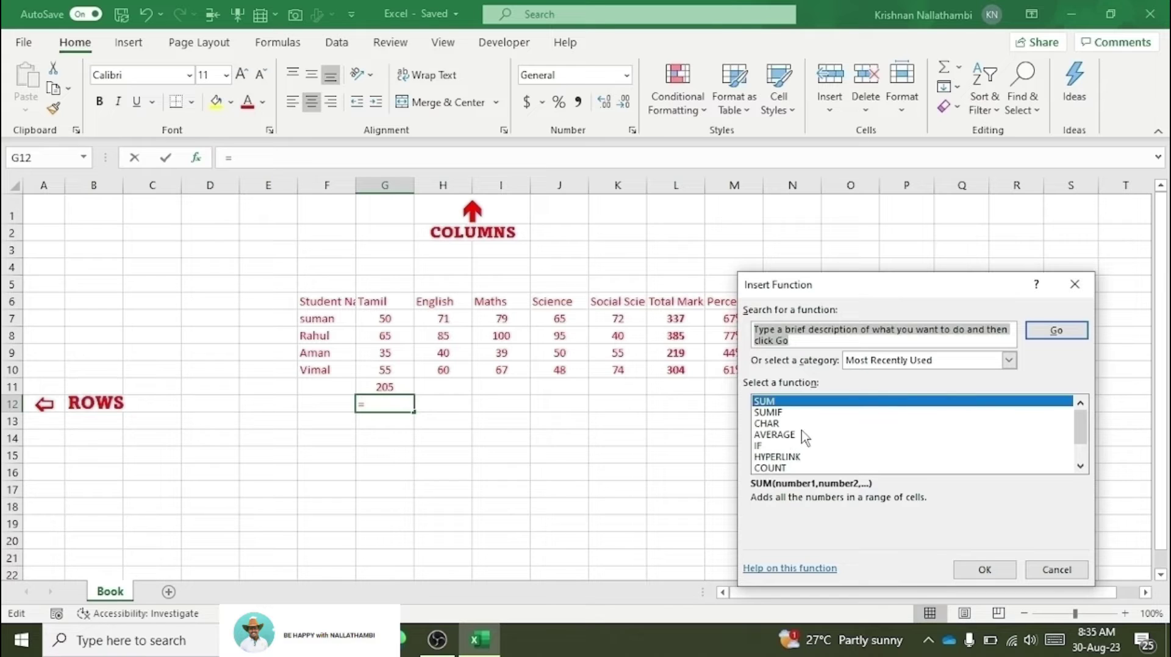
scroll(819, 464, "down", 1)
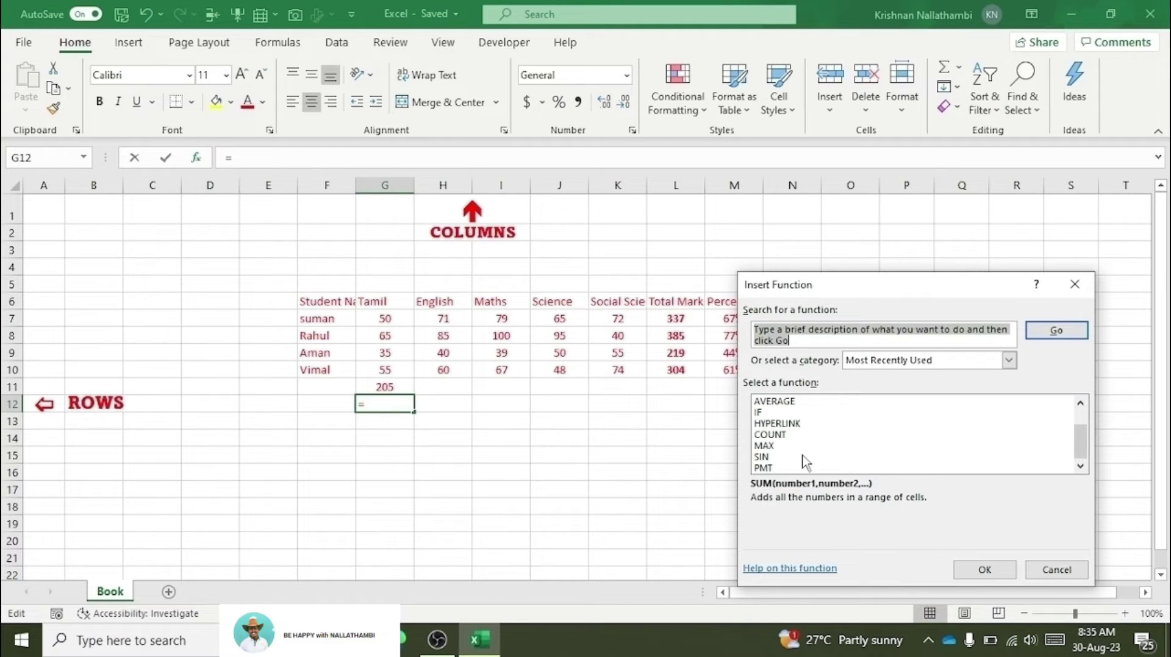
scroll(948, 460, "up", 1)
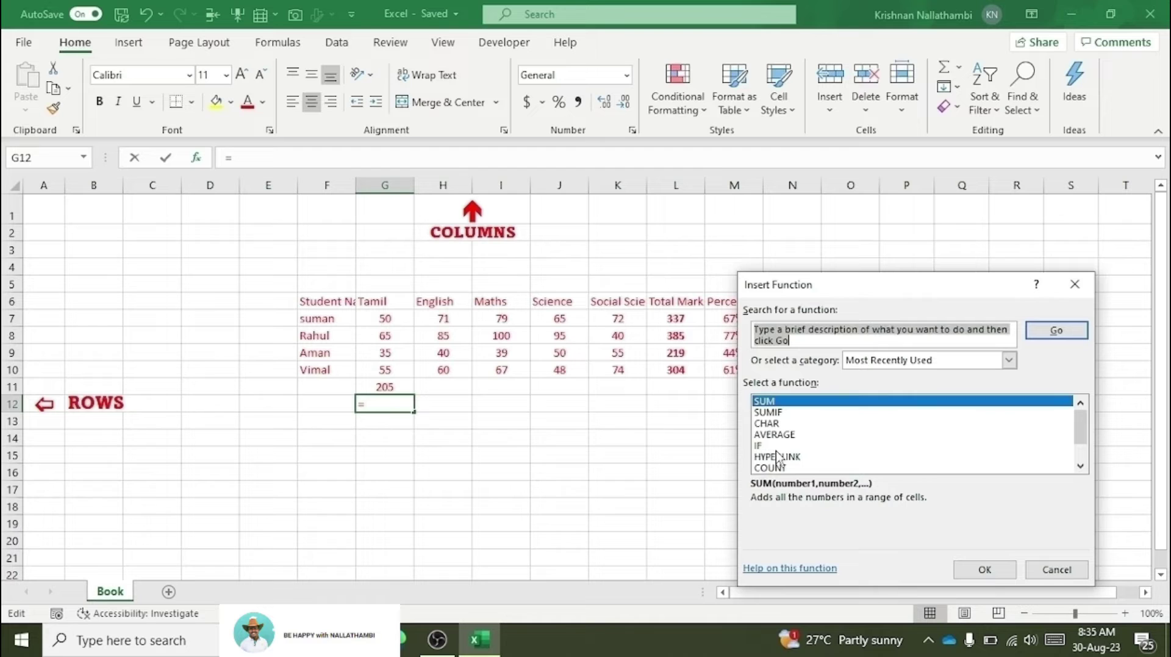
key("Escape")
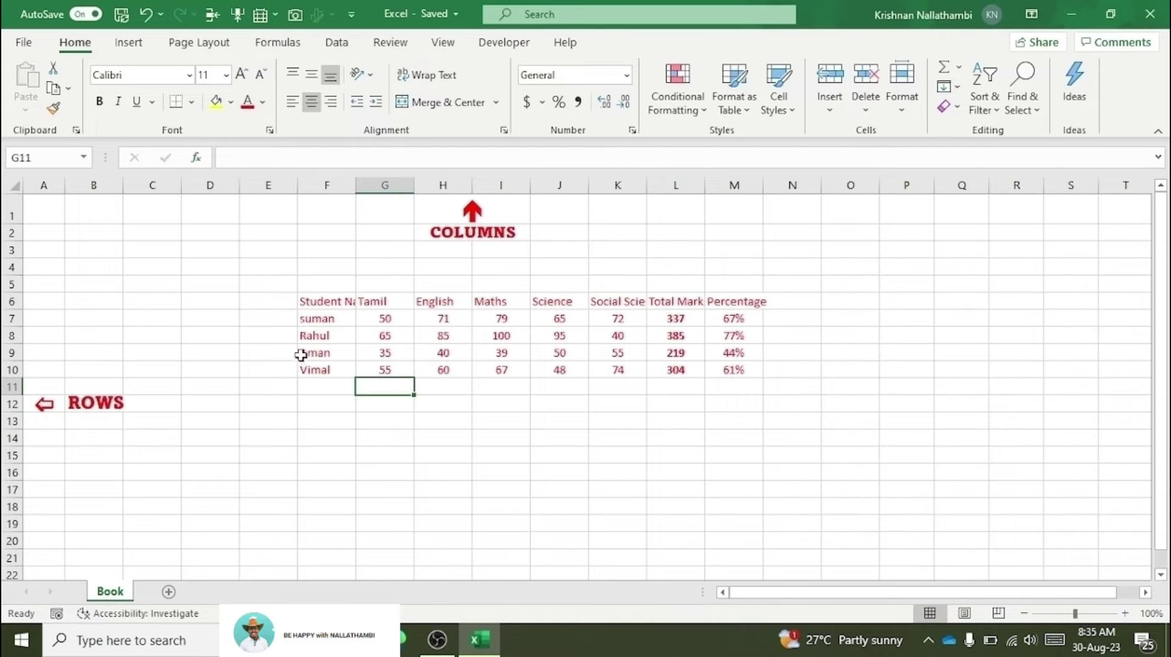
left_click(311, 352)
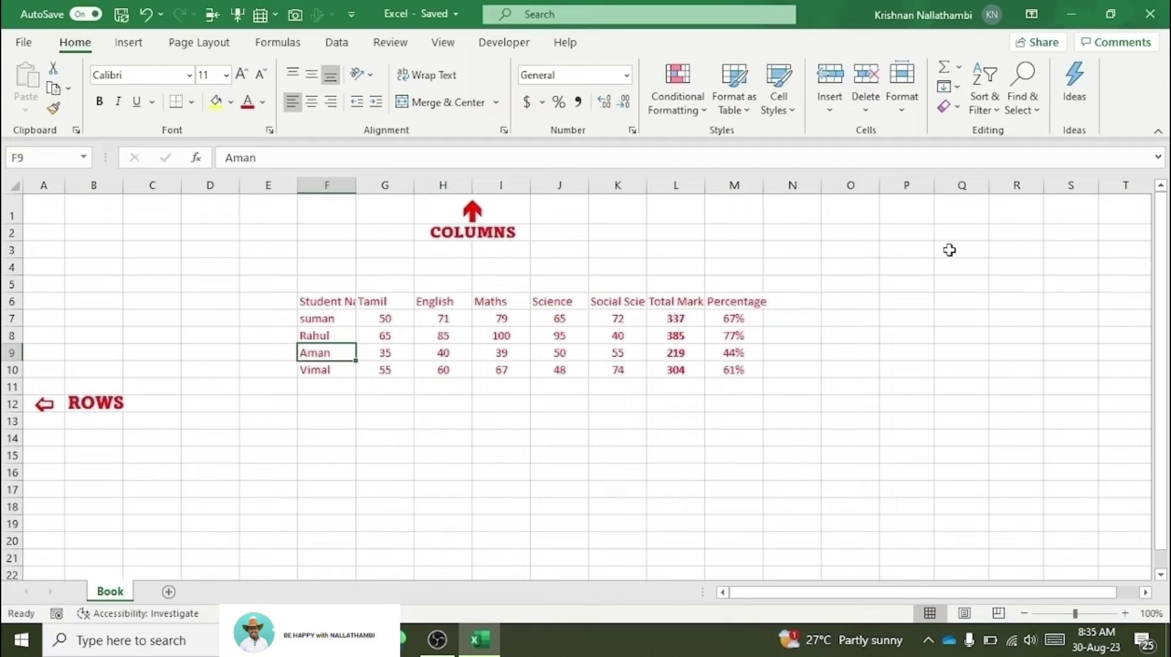
Step: Insert two blank sheet rows above Aman's row using Insert Sheet Rows
left_click(829, 103)
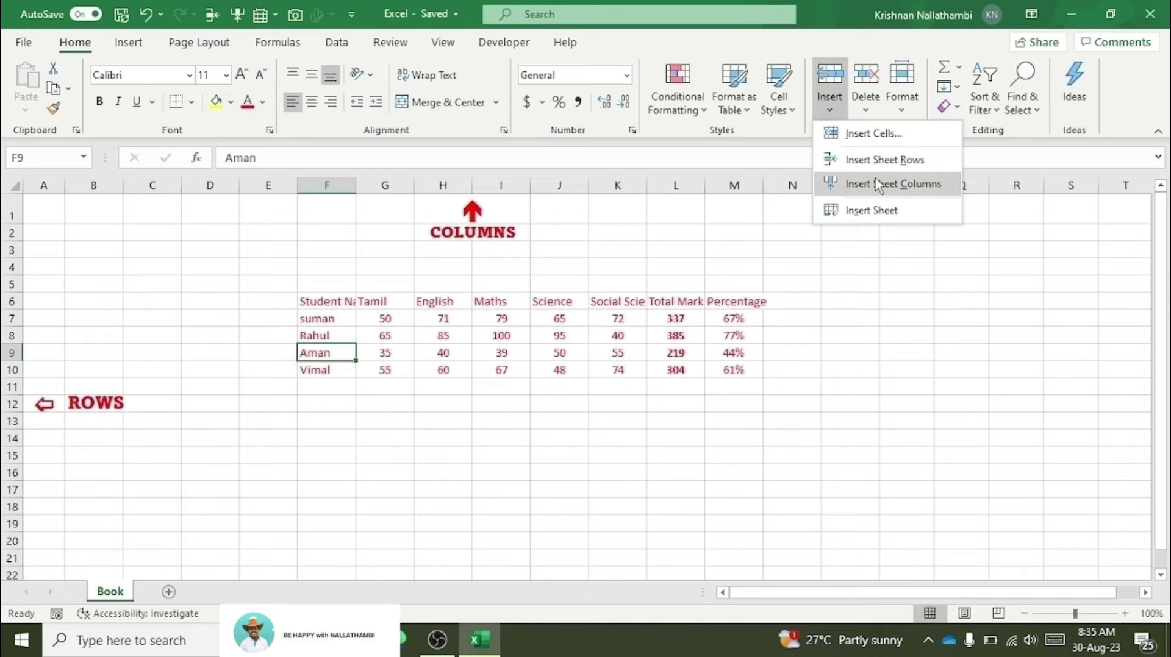
left_click(880, 163)
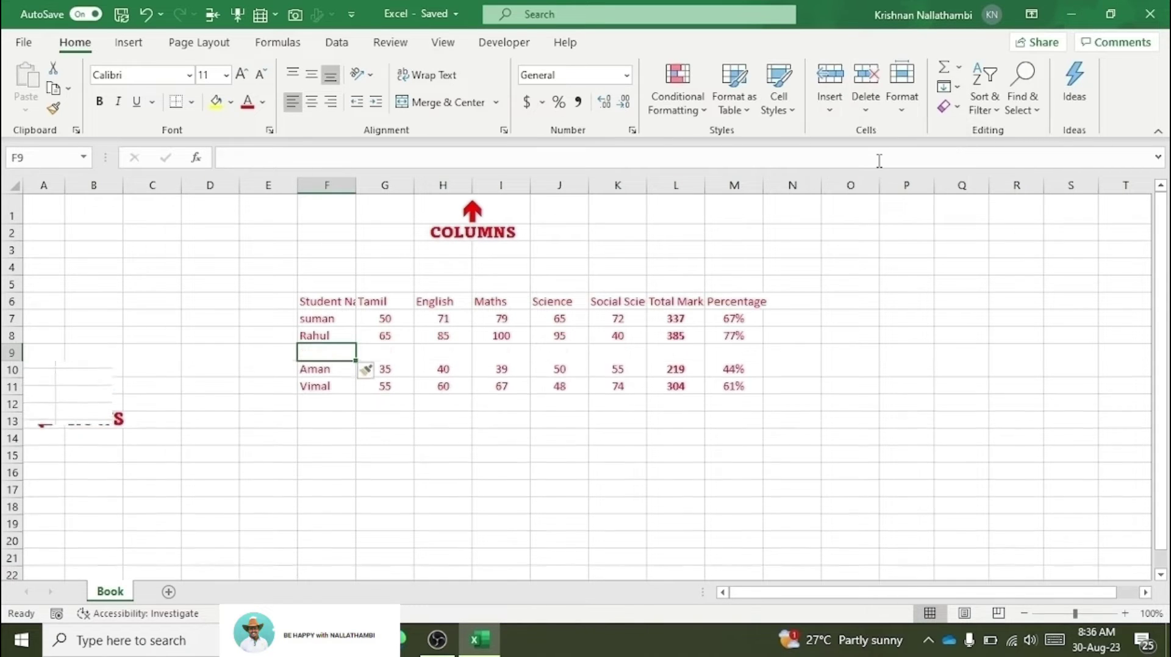
left_click(833, 107)
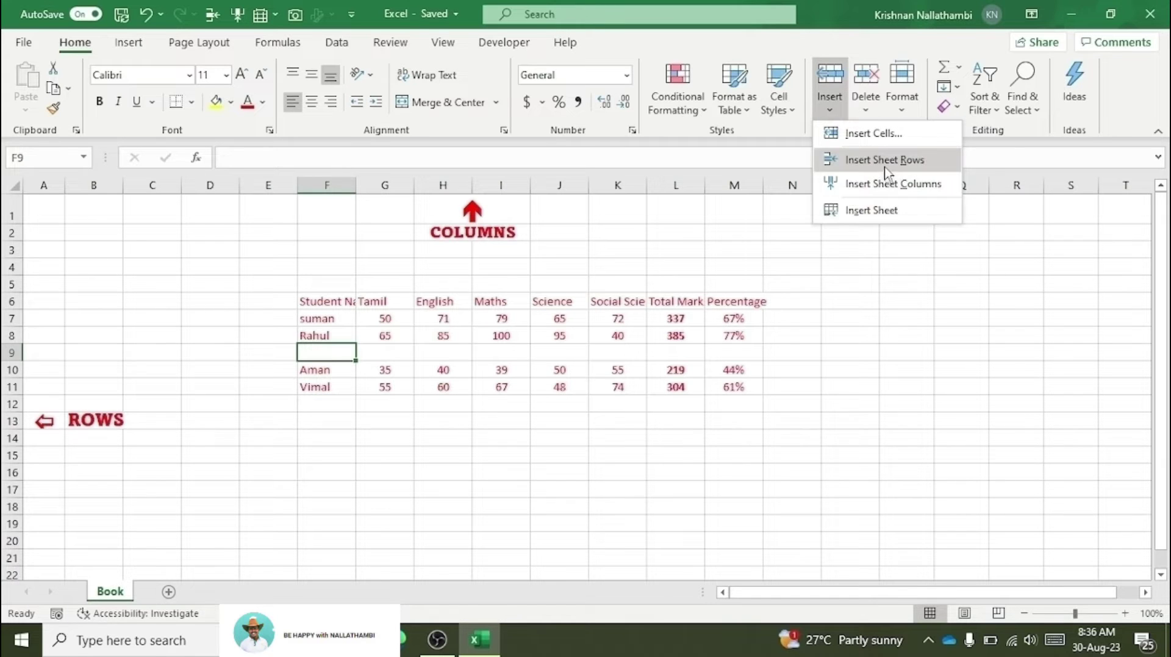
left_click(885, 162)
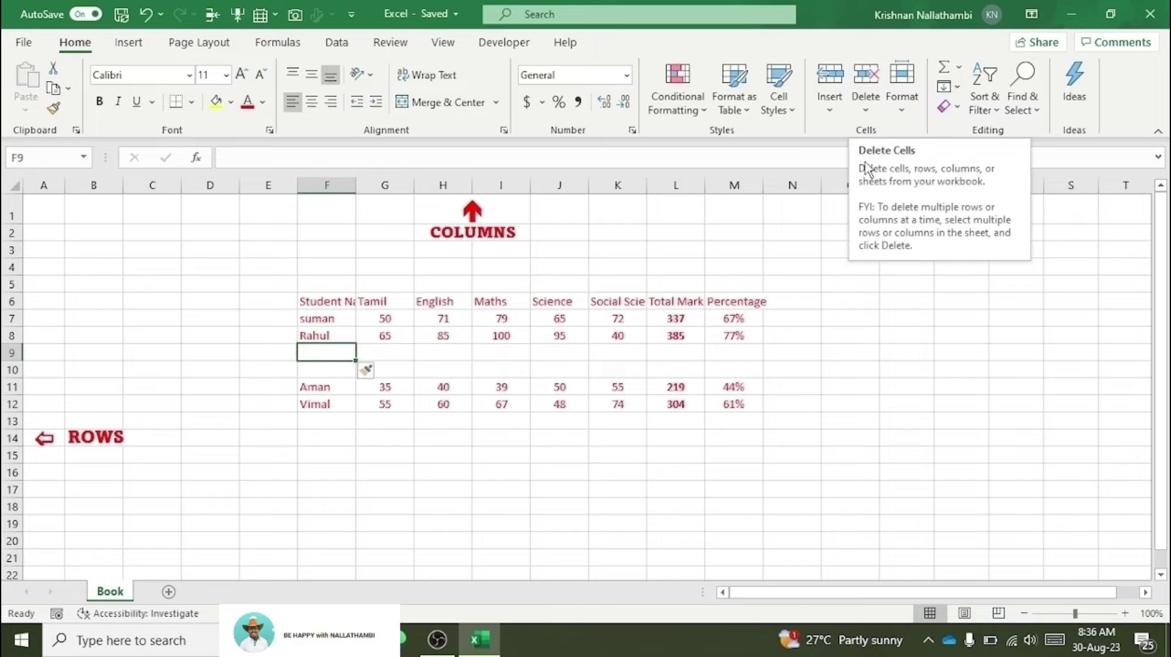
left_click(306, 334)
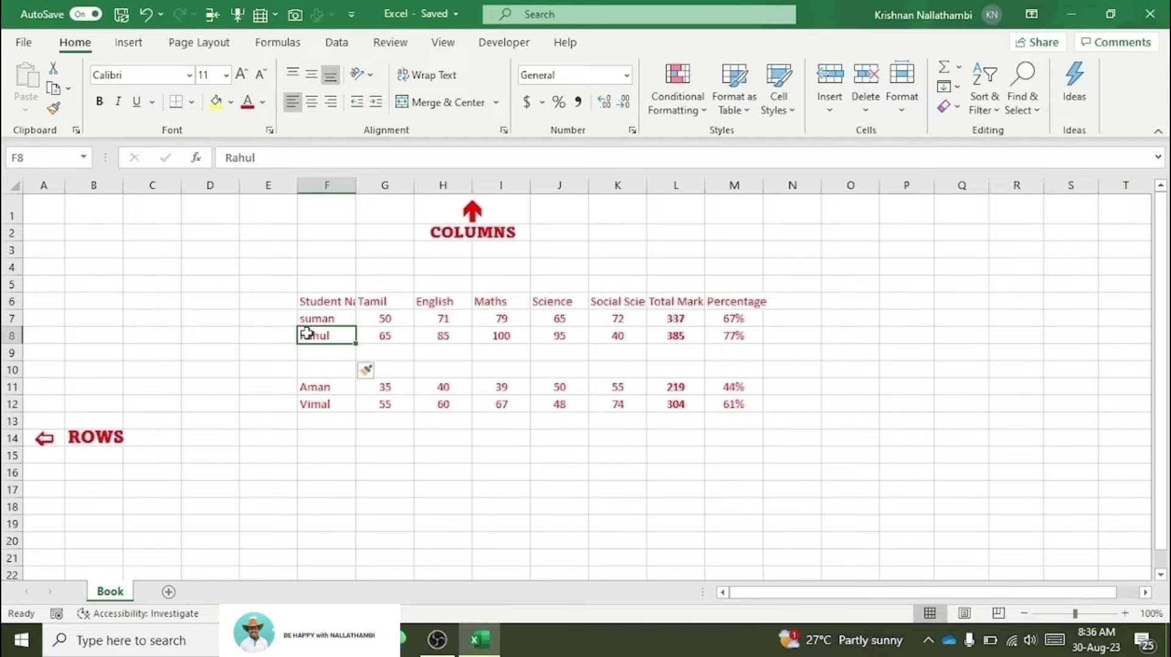
Step: Insert two blank rows above Rahul and two blank columns G–H before Tamil
left_click(214, 18)
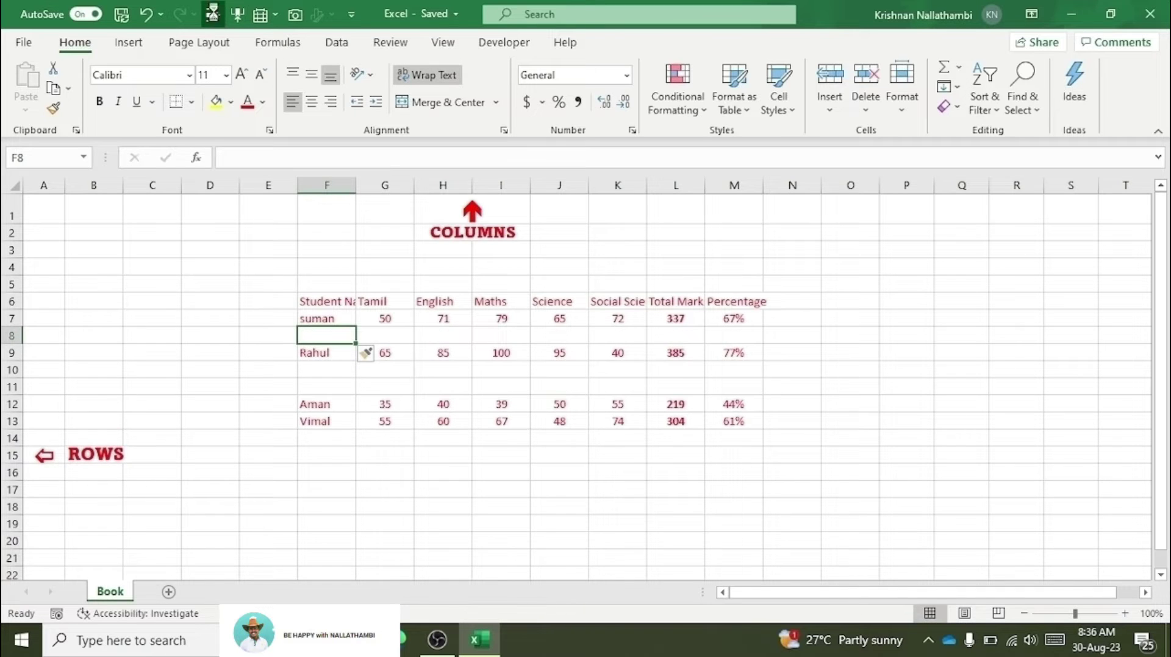
left_click(214, 17)
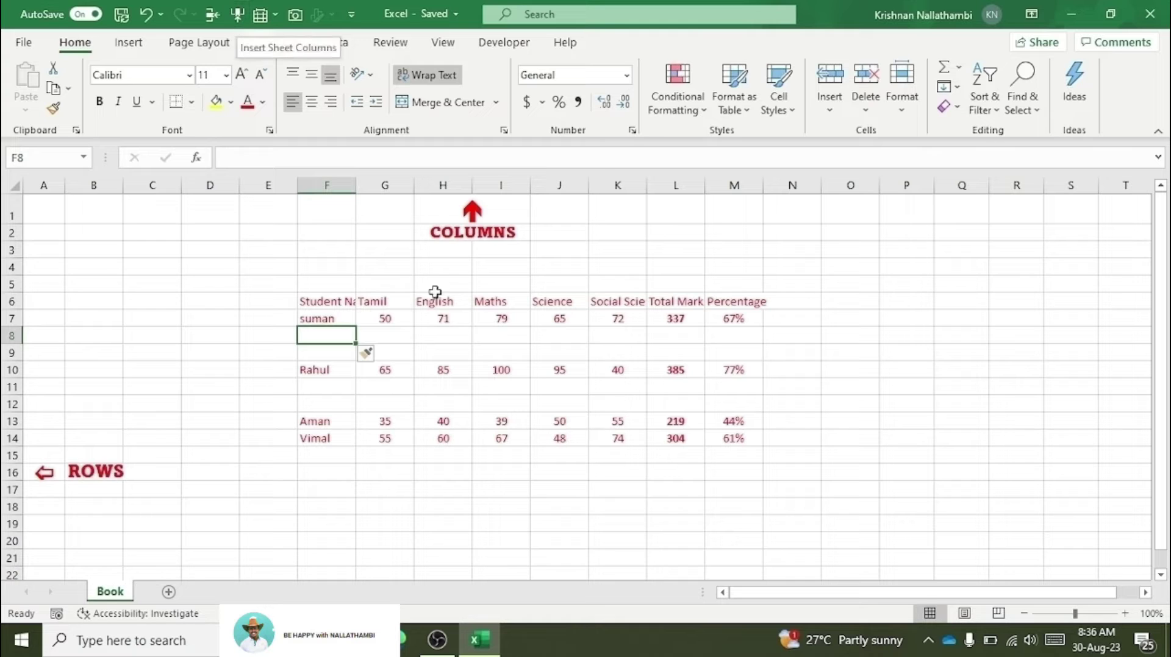
left_click(374, 285)
left_click(238, 14)
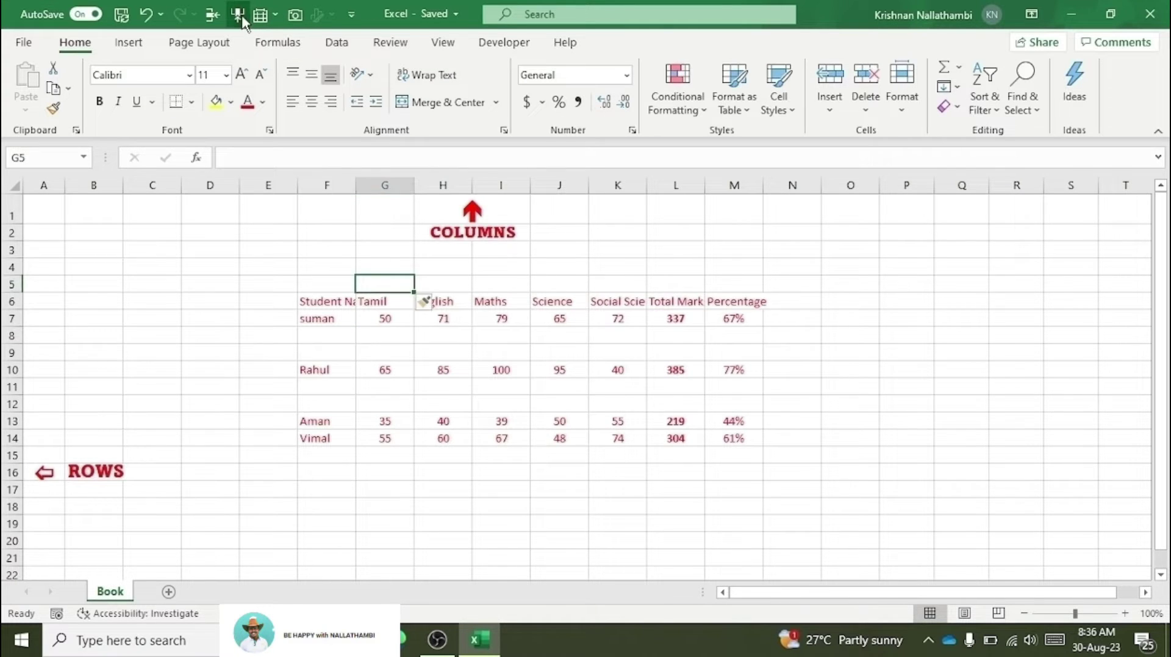
left_click(238, 14)
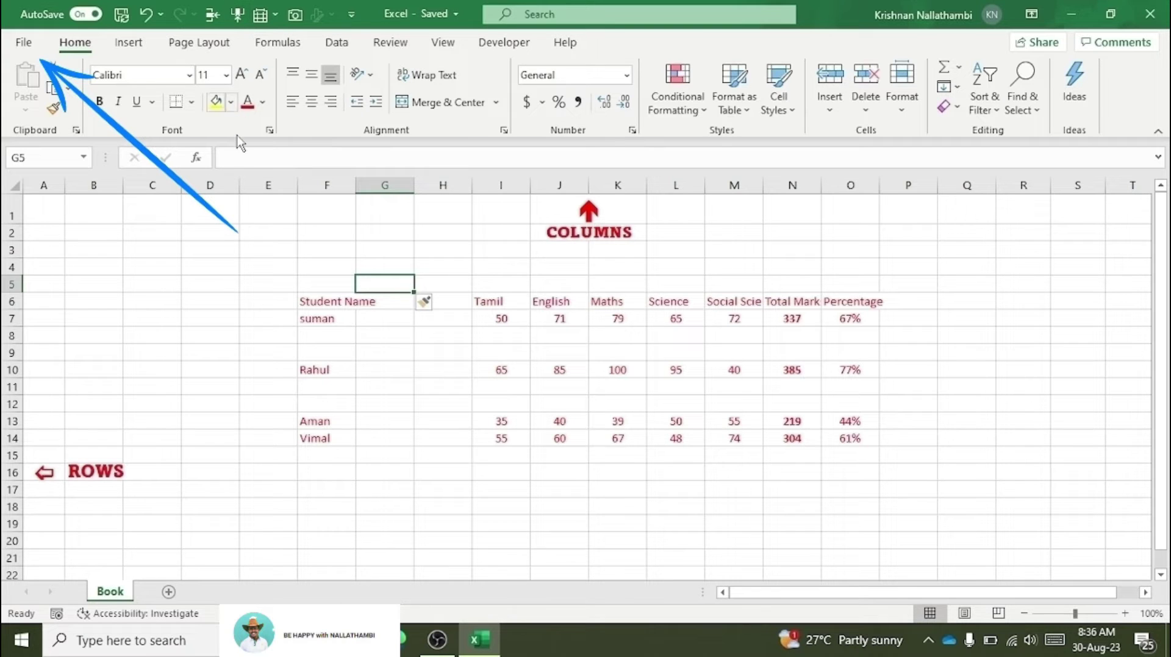
Step: Open Excel Options' Quick Access Toolbar settings with Home Tab as the command source
left_click(18, 42)
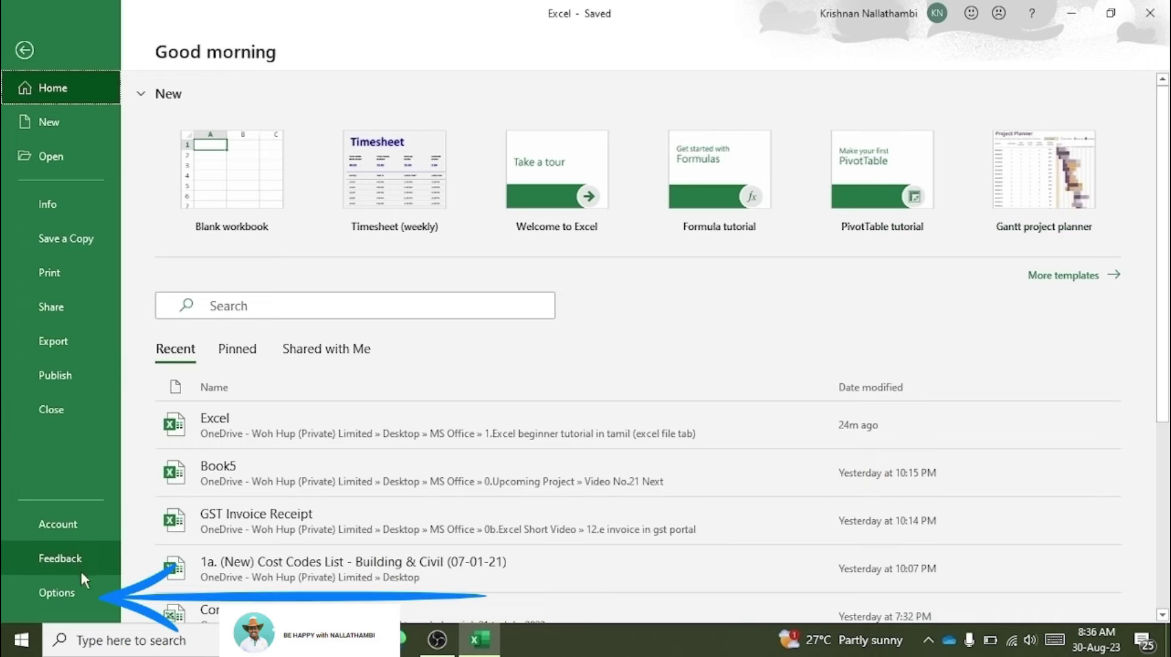
left_click(76, 595)
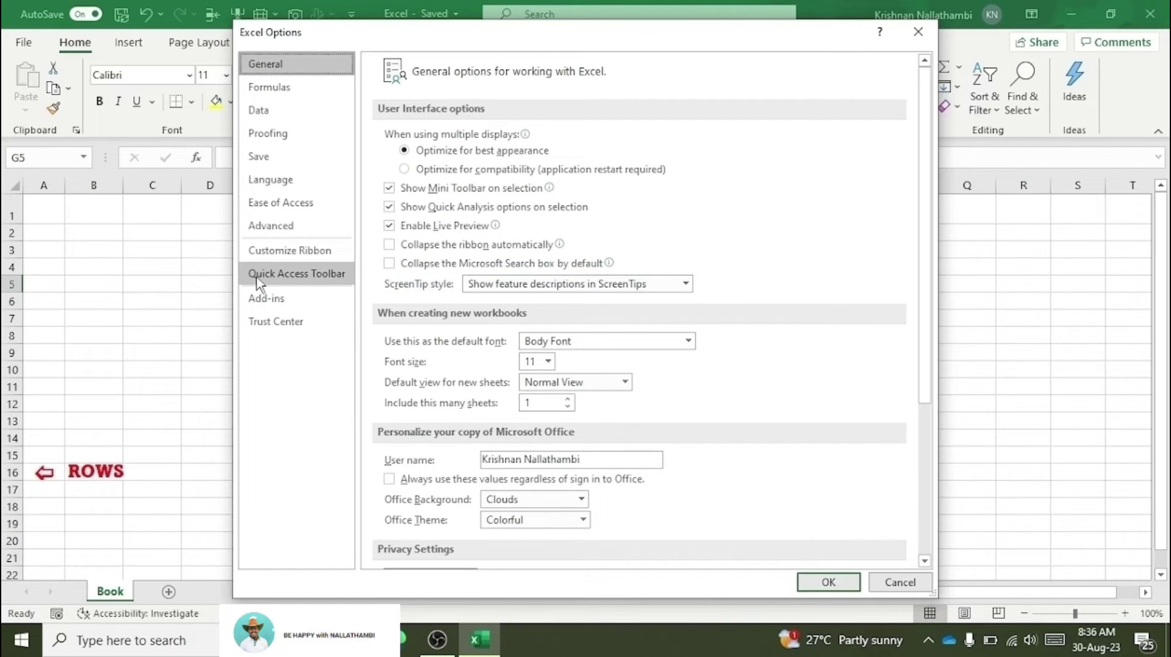
left_click(278, 278)
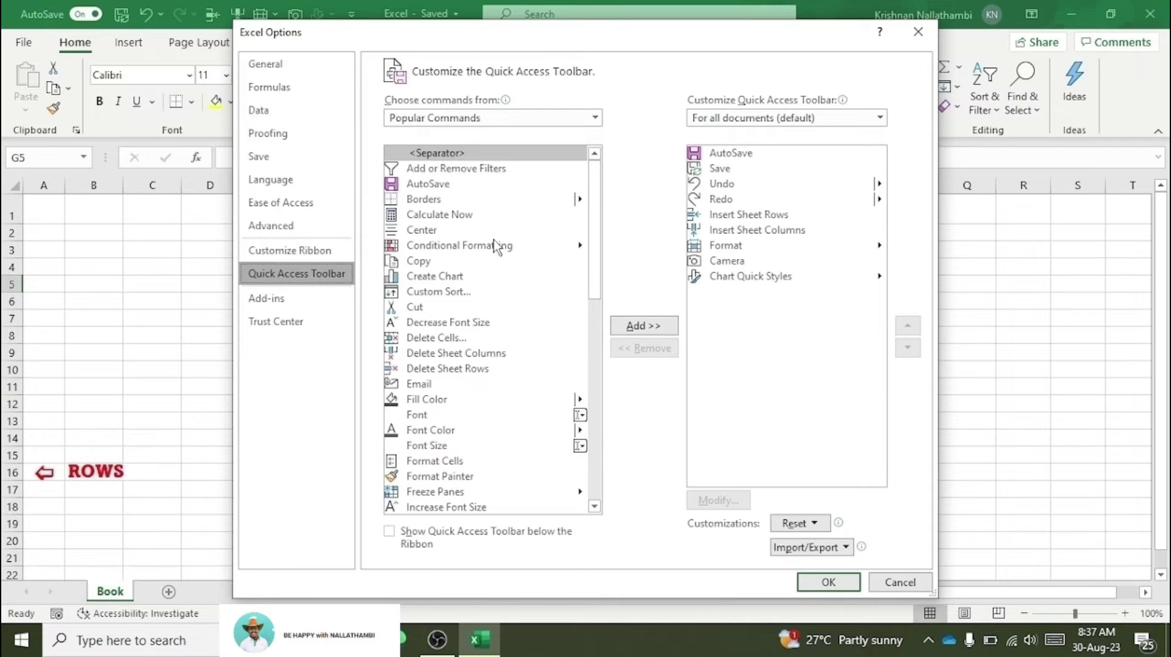
scroll(499, 256, "down", 6)
scroll(504, 274, "down", 5)
scroll(506, 277, "up", 11)
left_click(600, 120)
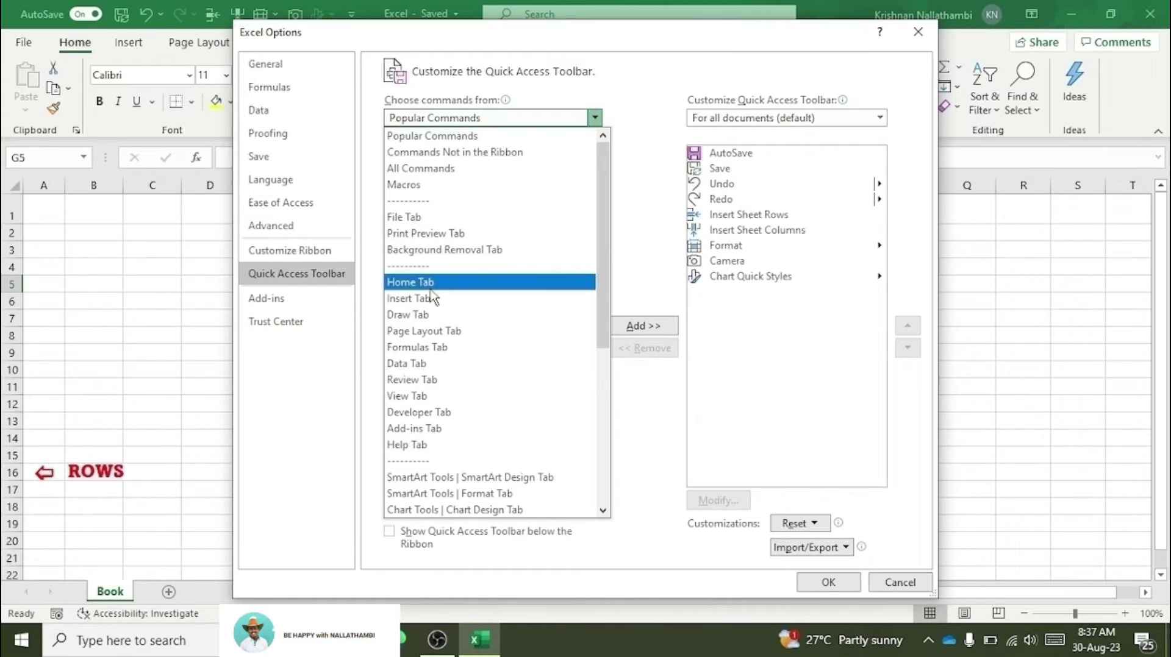
left_click(430, 289)
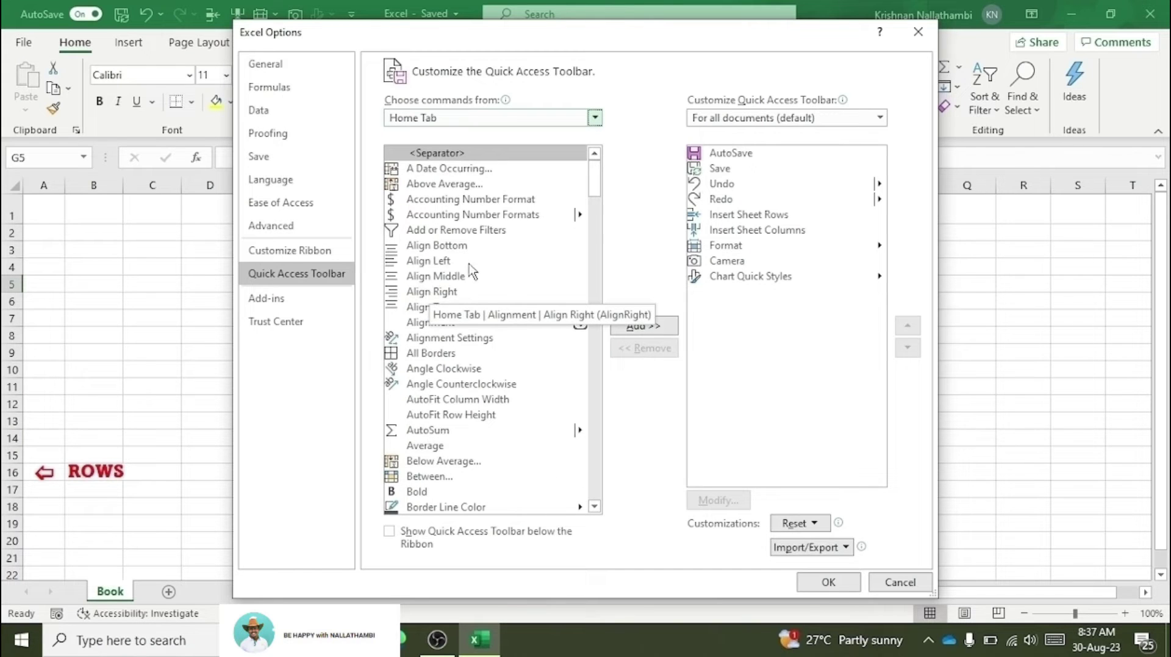
Step: Add the Format command to the toolbar, dismiss the already-added notice, and close Options
scroll(485, 404, "down", 2)
scroll(485, 404, "down", 1)
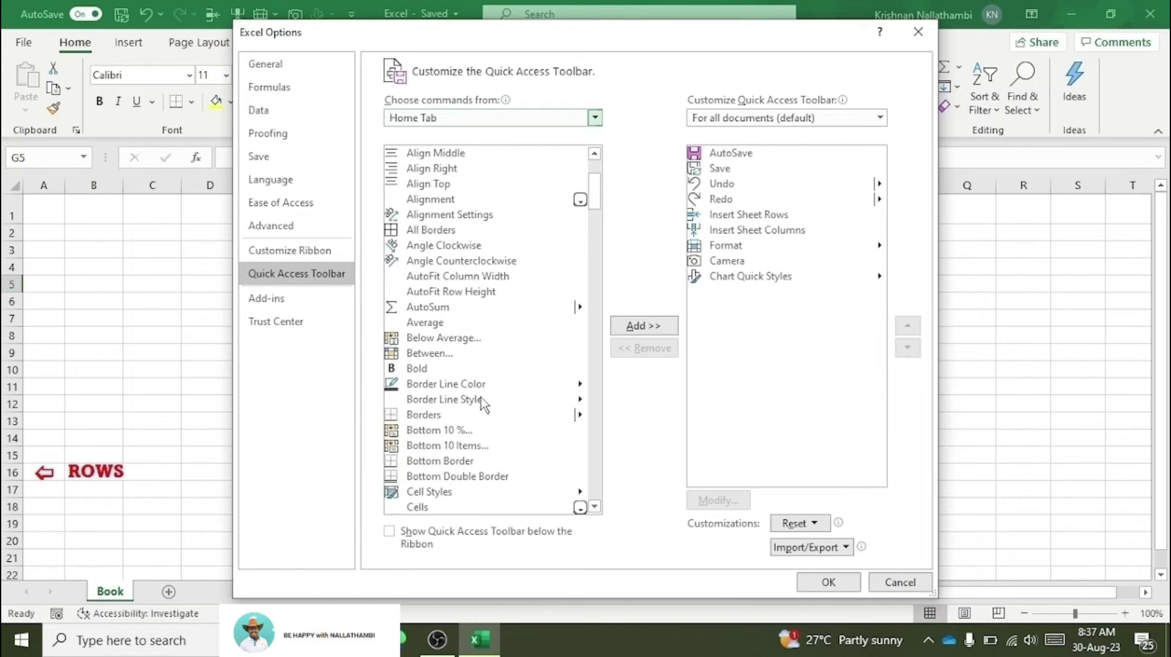
scroll(485, 403, "down", 10)
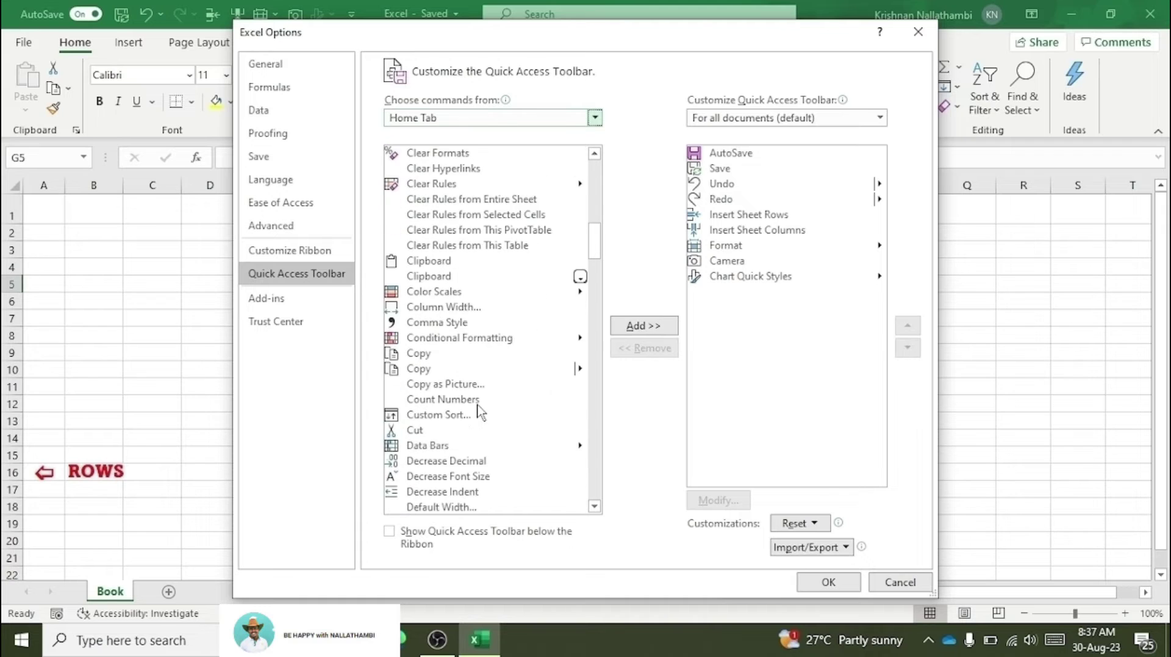
scroll(481, 413, "down", 6)
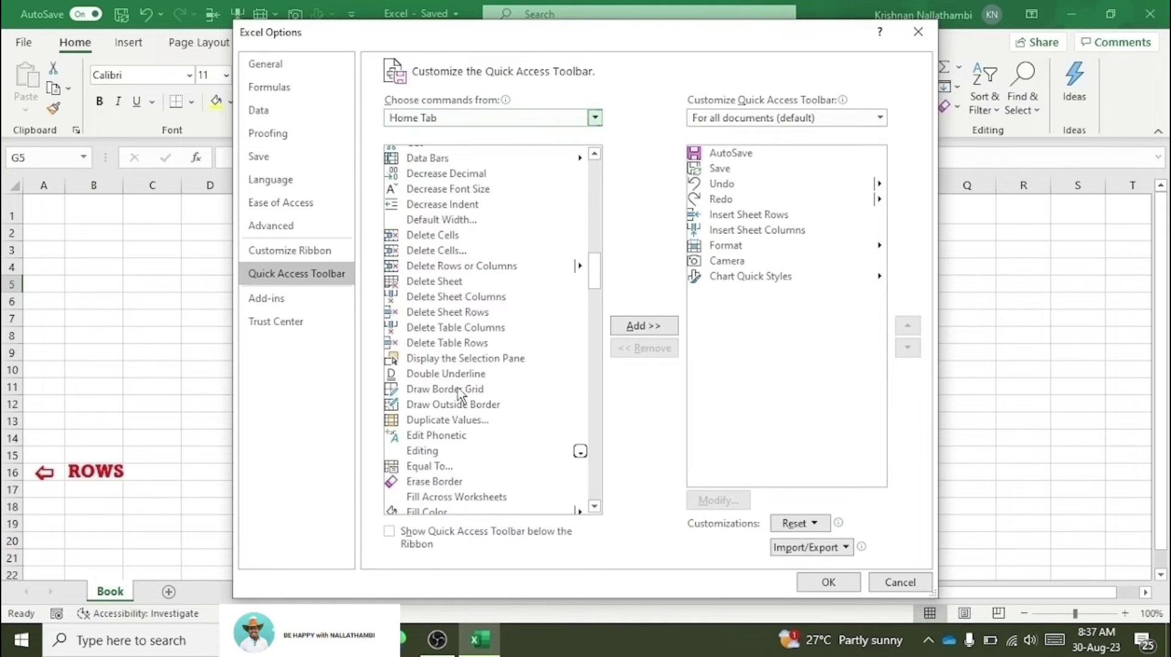
scroll(461, 402, "down", 5)
scroll(462, 402, "down", 6)
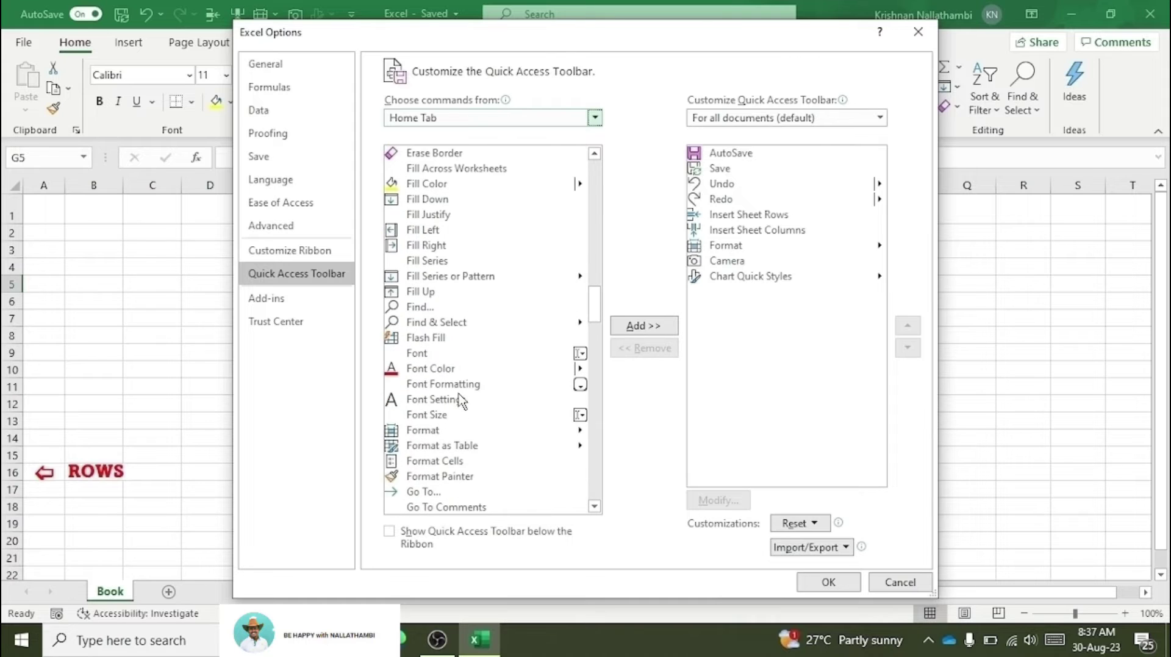
scroll(462, 403, "down", 20)
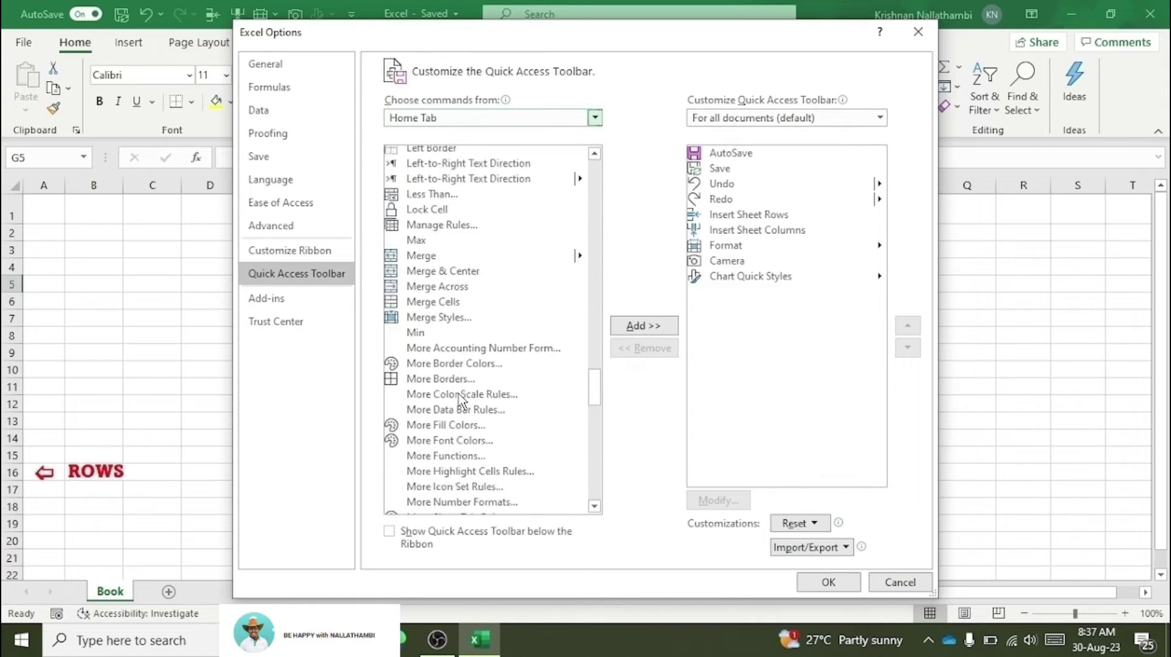
scroll(462, 402, "down", 5)
scroll(457, 405, "up", 3)
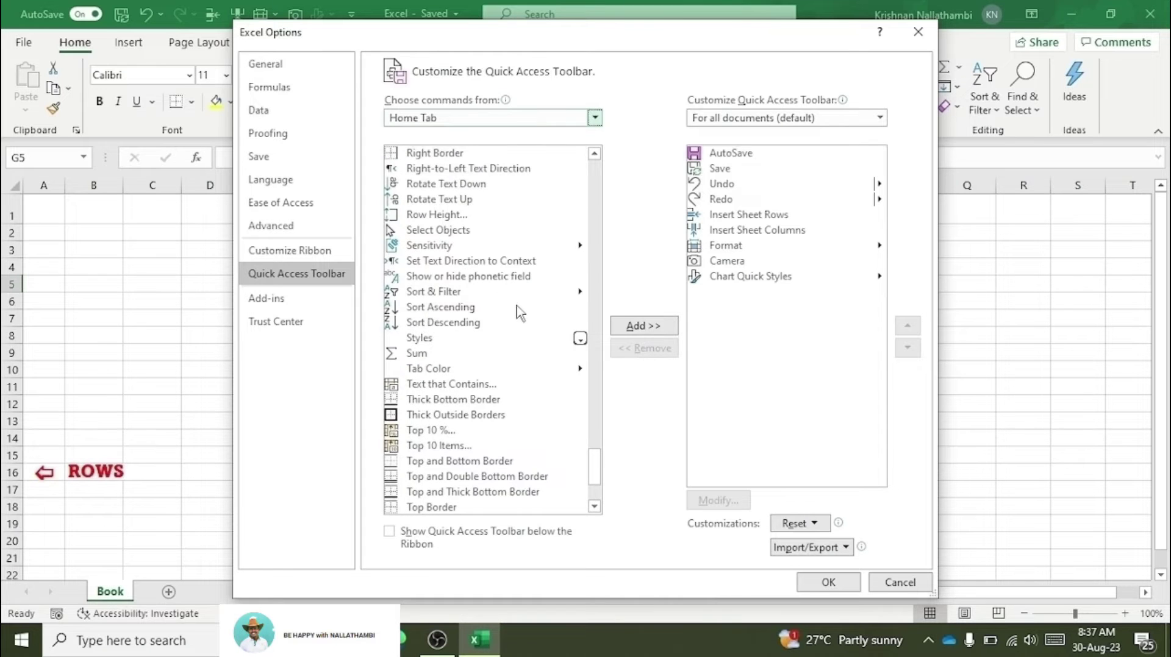
scroll(518, 309, "down", 3)
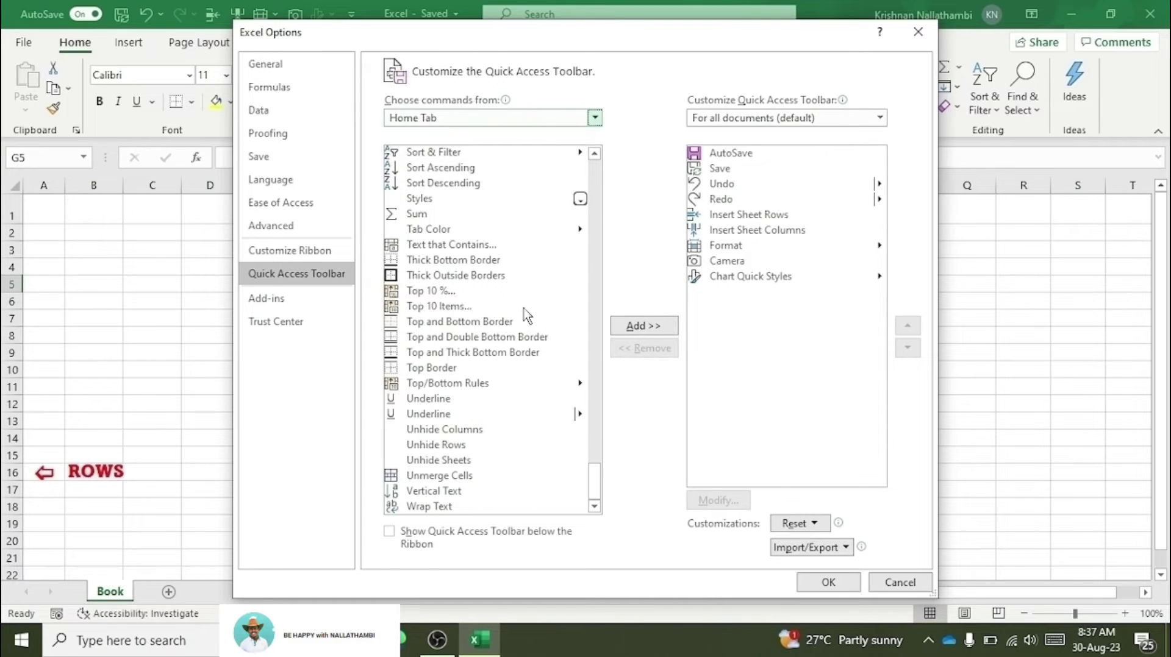
scroll(520, 319, "up", 15)
scroll(517, 319, "up", 12)
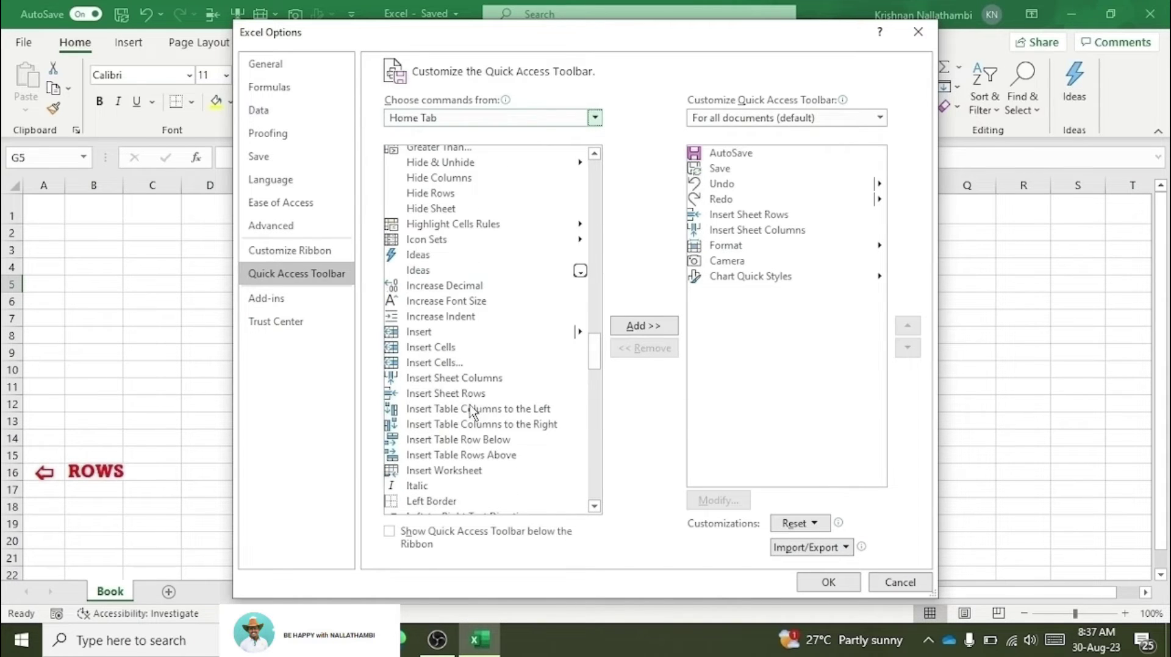
scroll(454, 320, "up", 5)
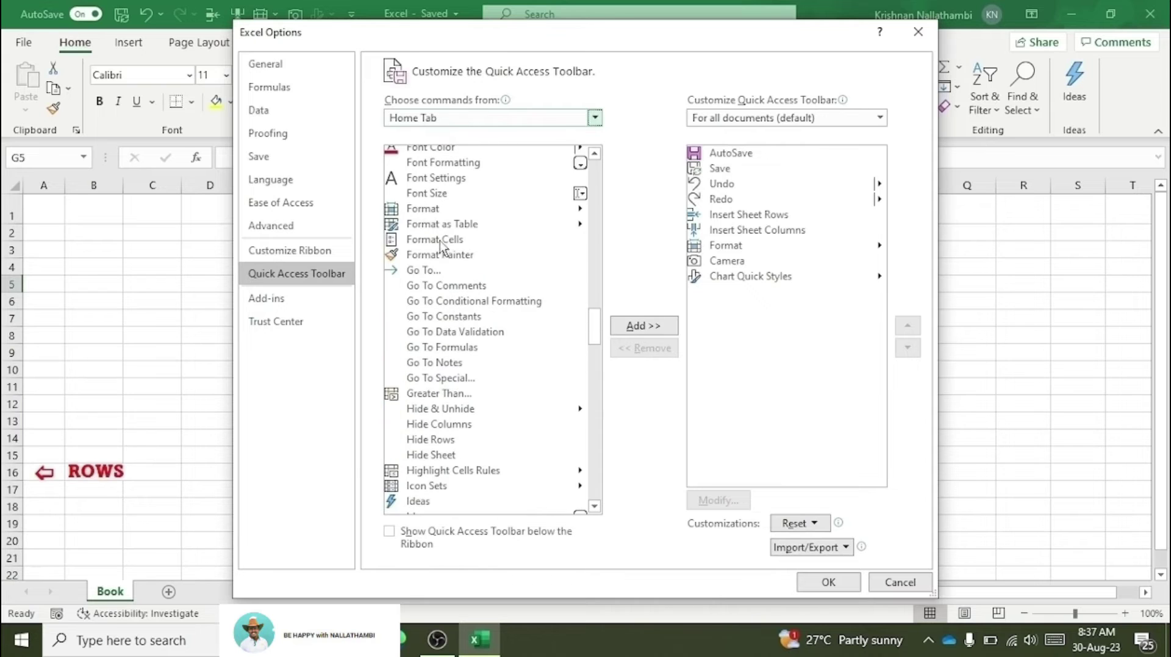
left_click(434, 211)
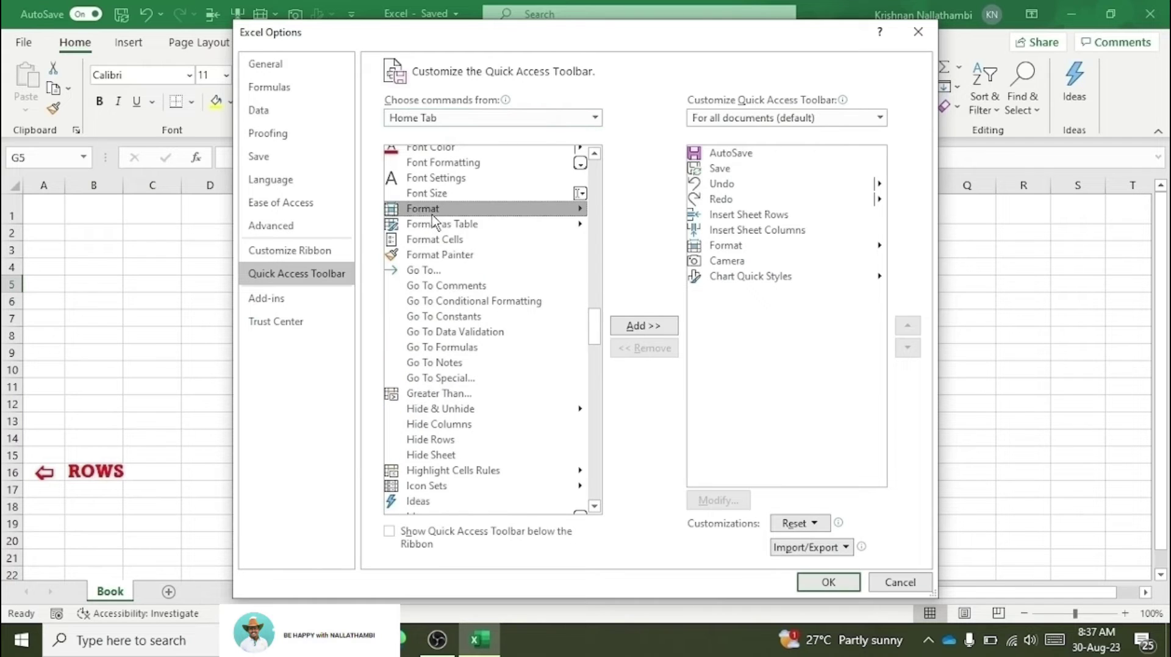
left_click(673, 327)
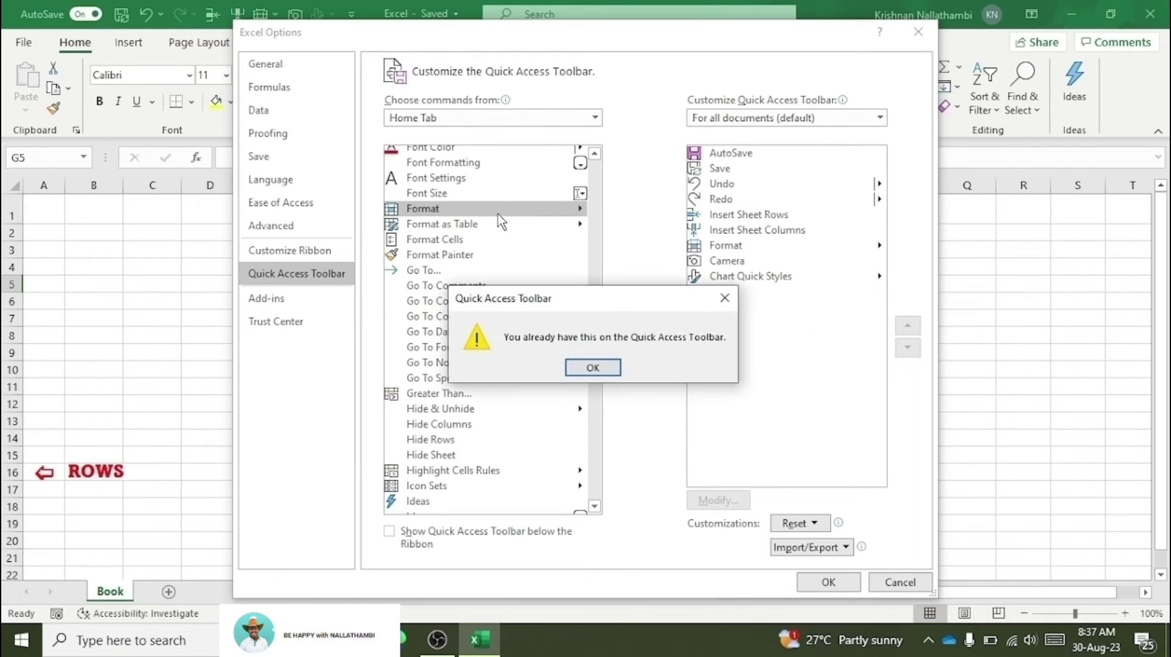
left_click(592, 367)
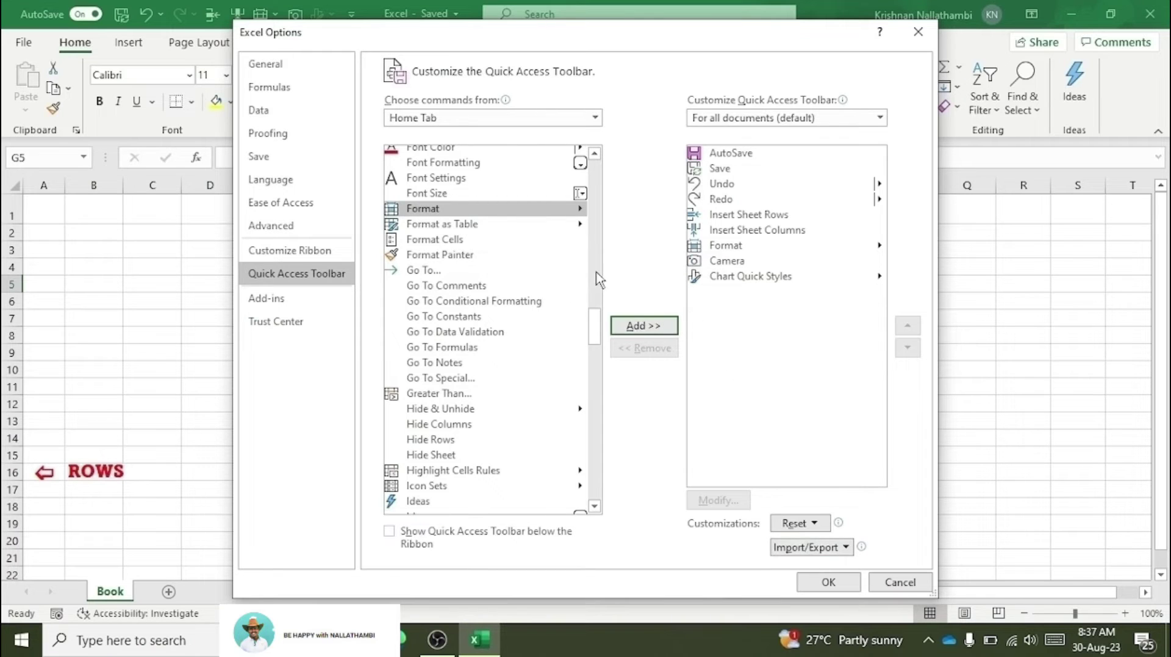
left_click(827, 583)
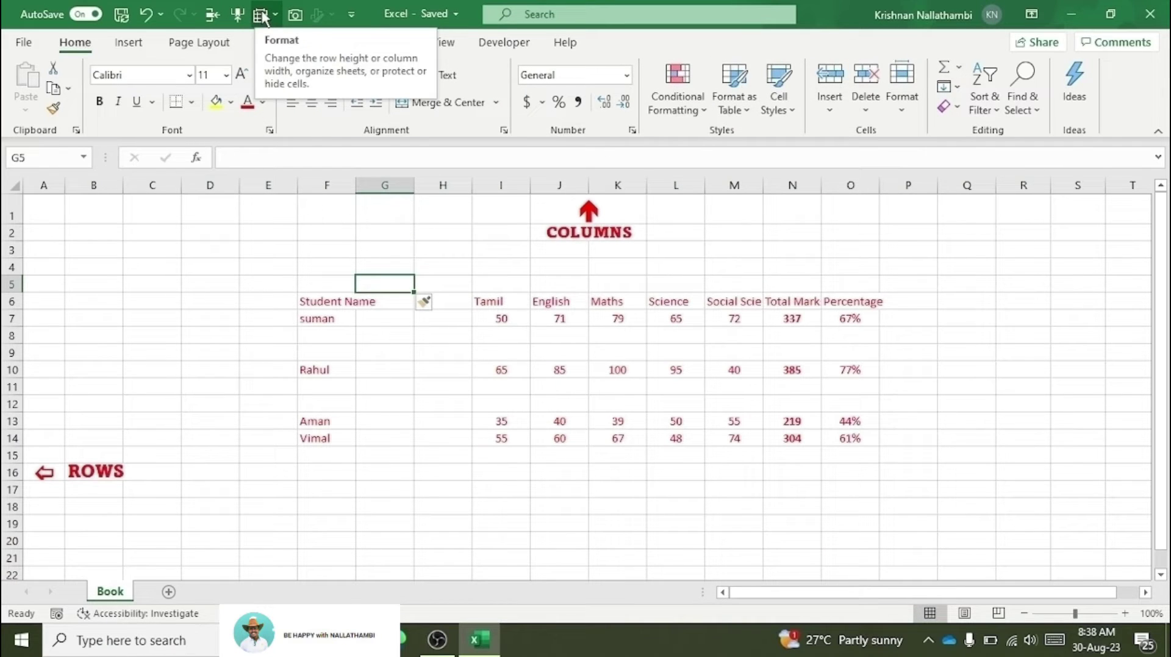
left_click(276, 16)
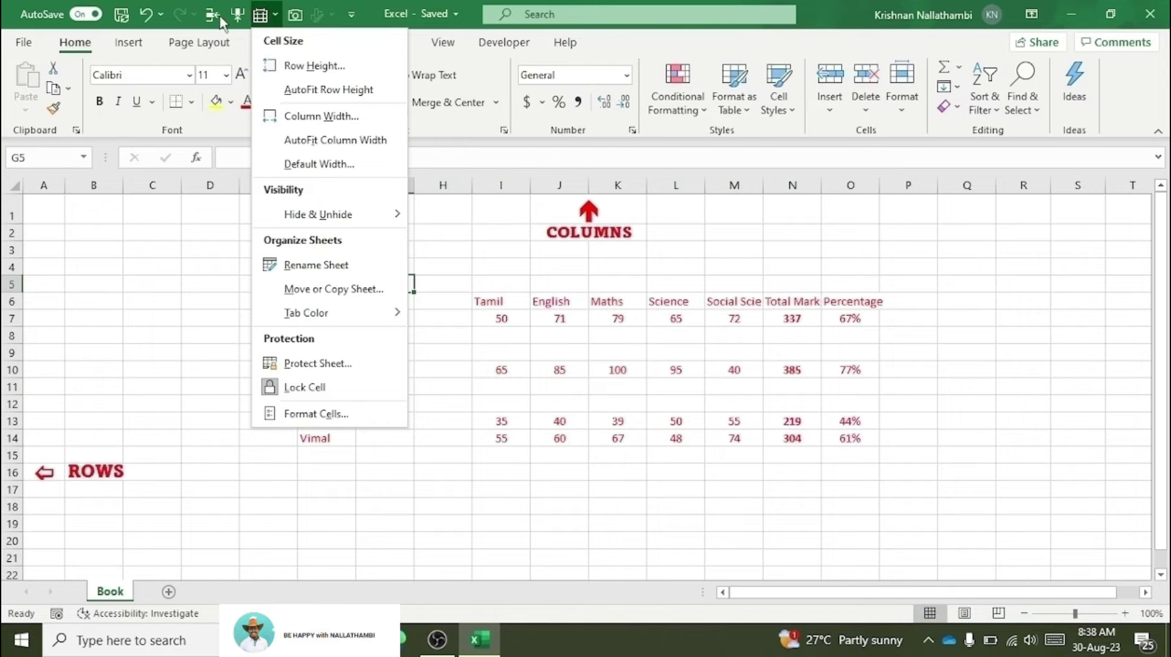
left_click(172, 300)
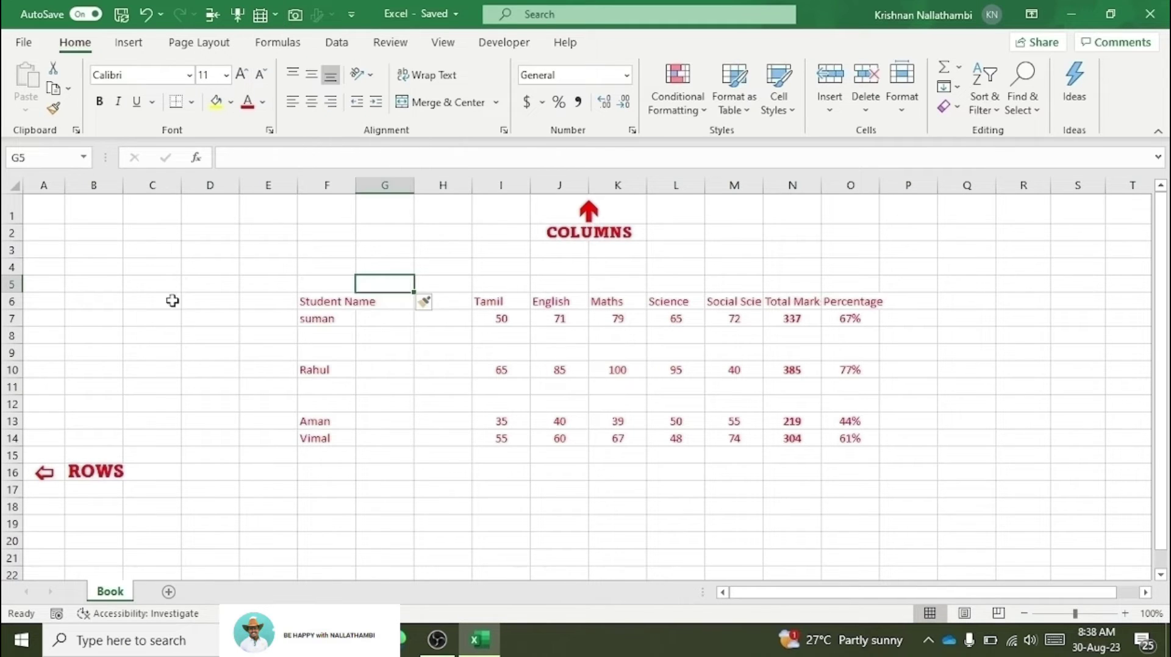
left_click(25, 43)
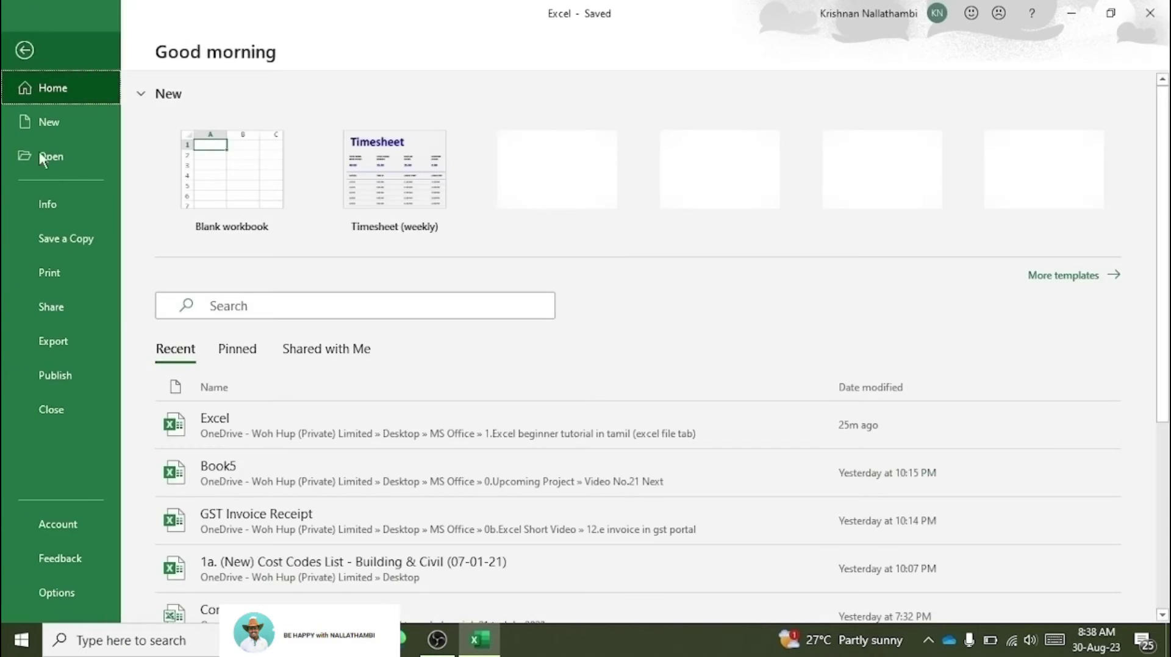
left_click(71, 592)
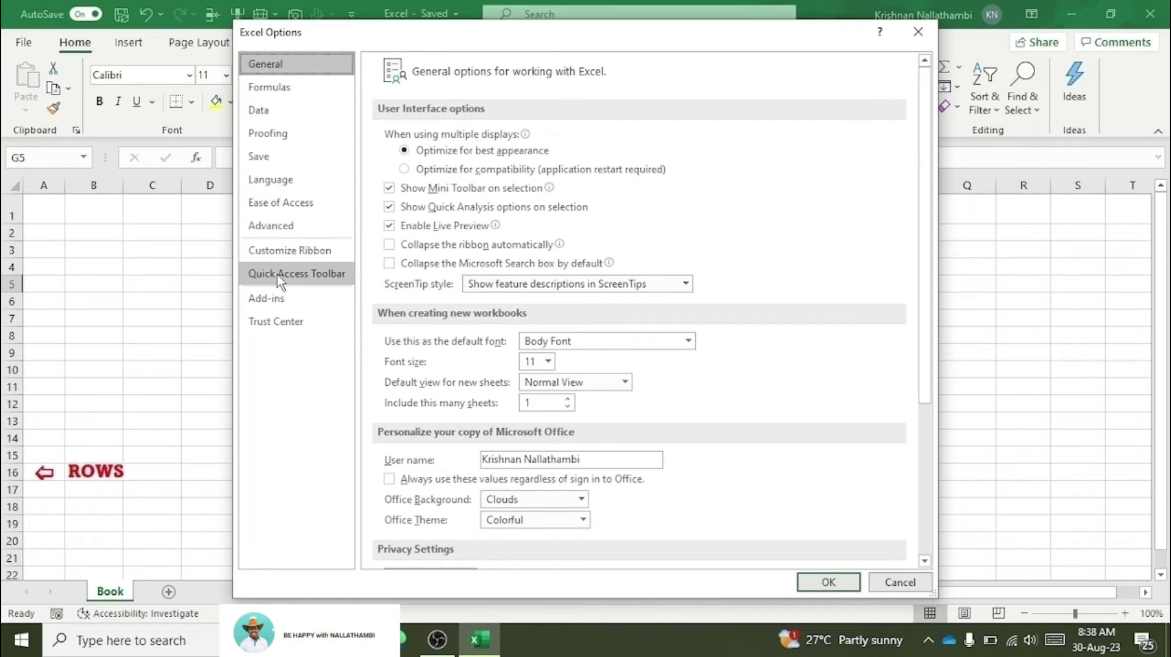
left_click(313, 284)
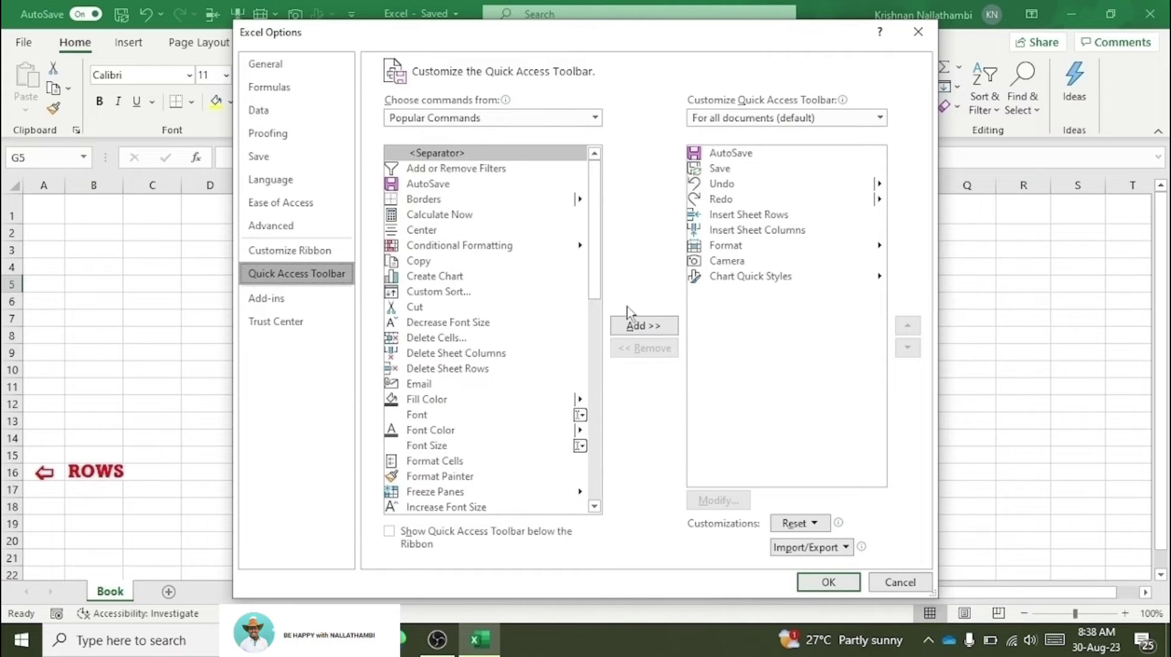
left_click(917, 33)
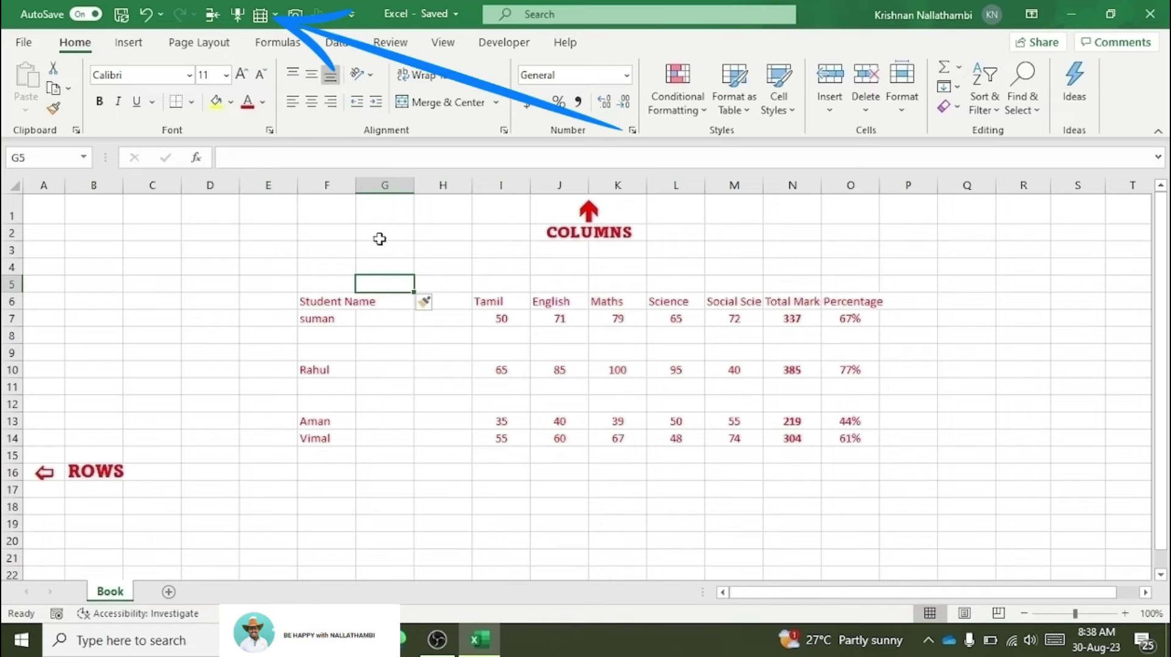
left_click(412, 337)
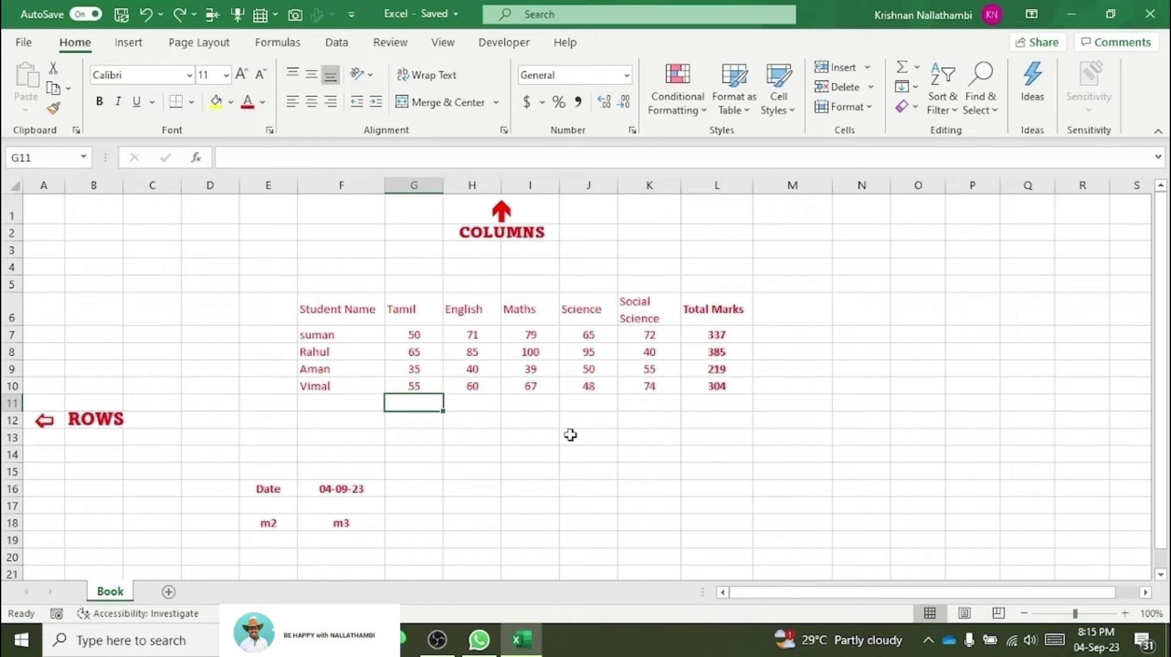
left_click(332, 366)
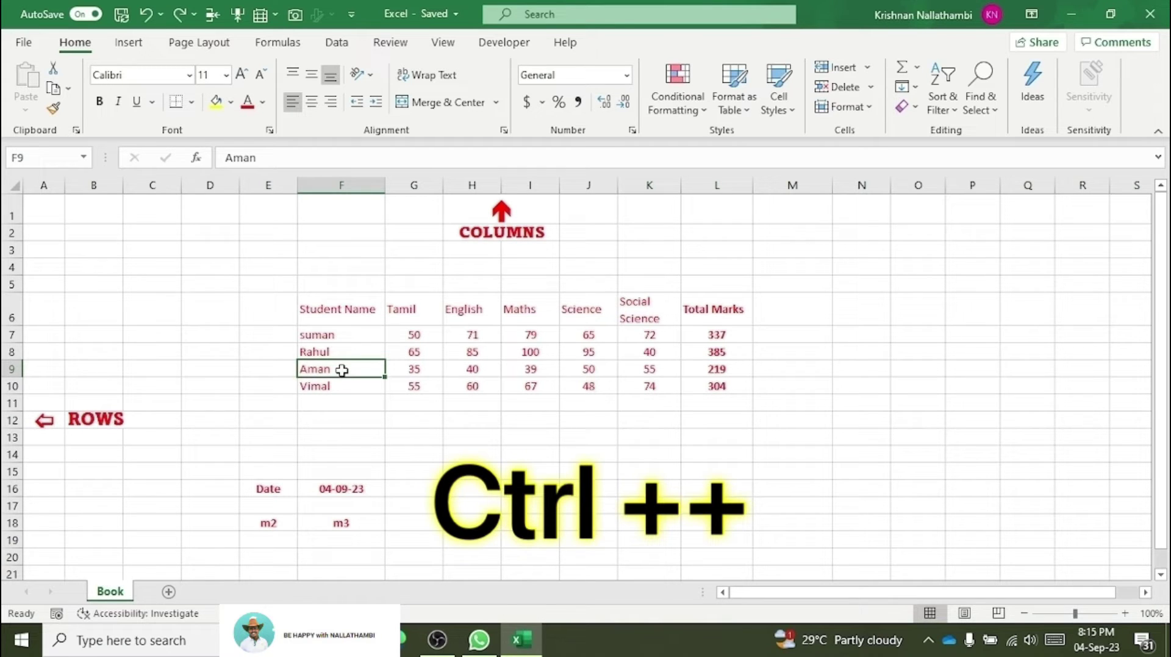
key("ctrl+plus")
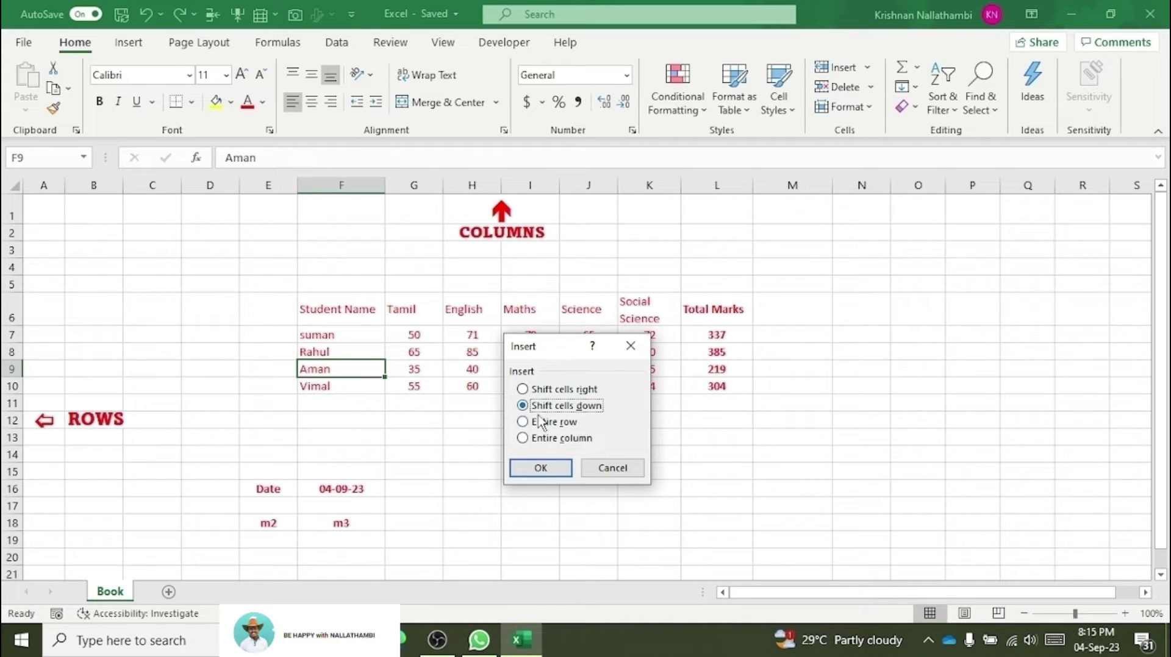
left_click(540, 427)
left_click(540, 468)
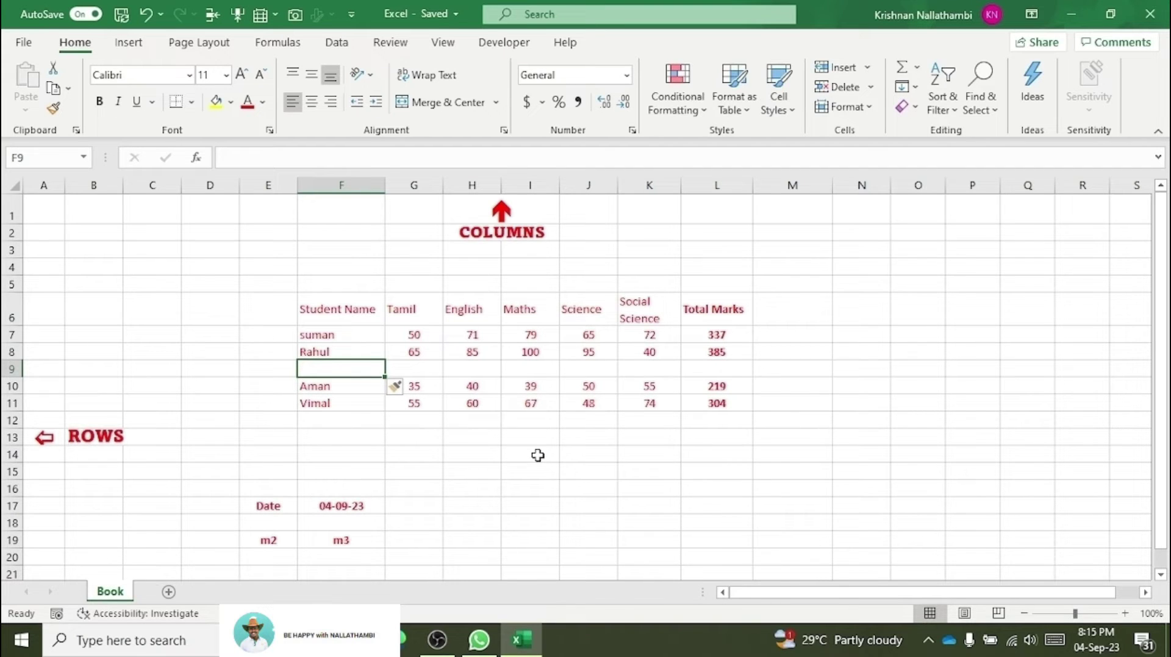
key("ctrl+z")
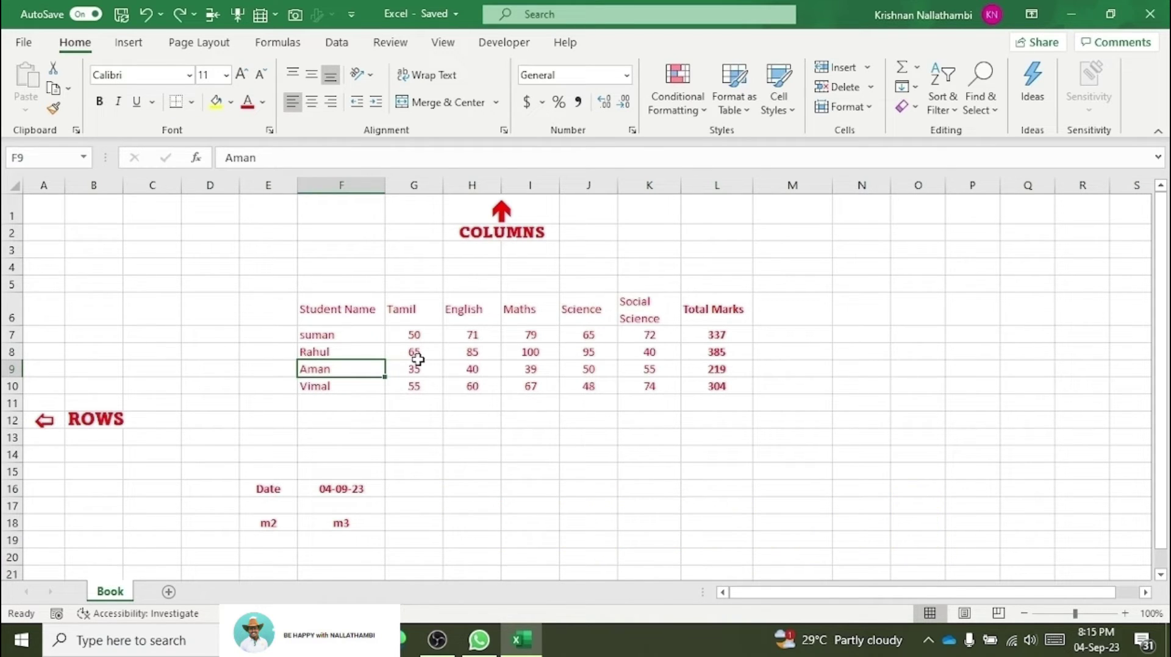
key("alt+i")
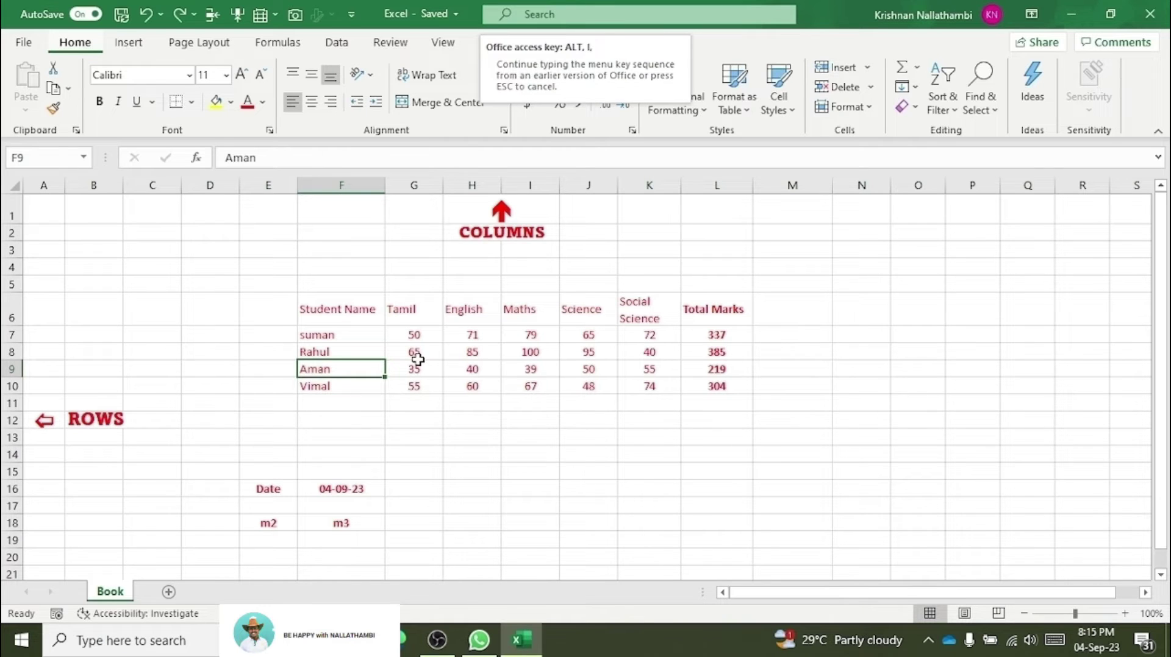
key("r")
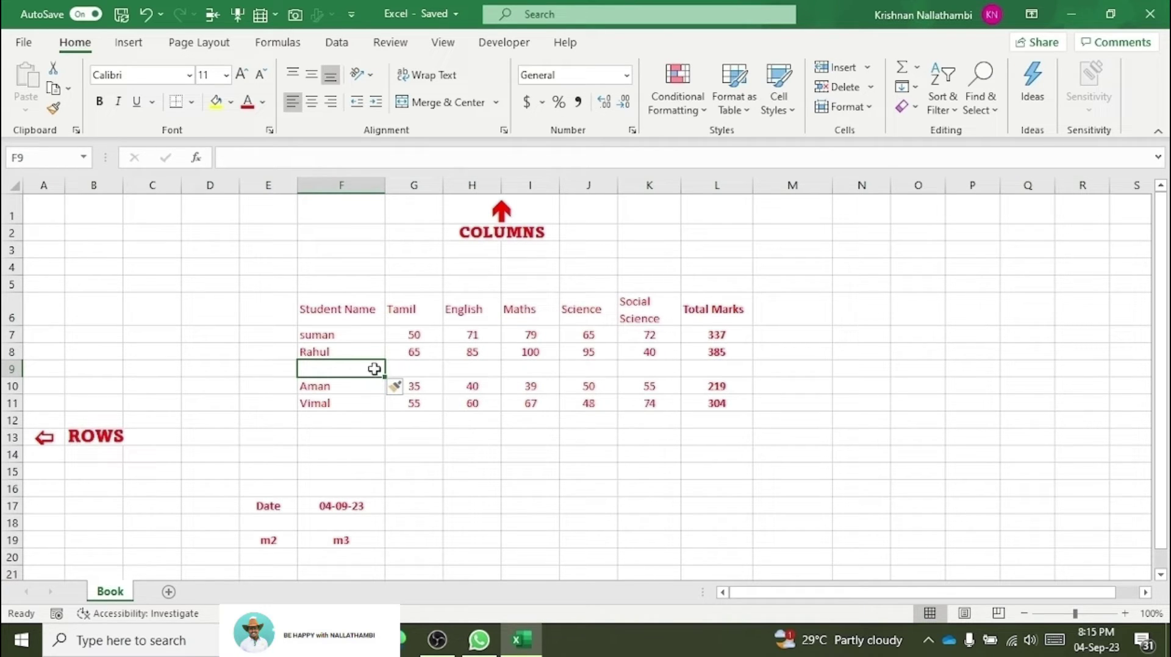
left_click(867, 68)
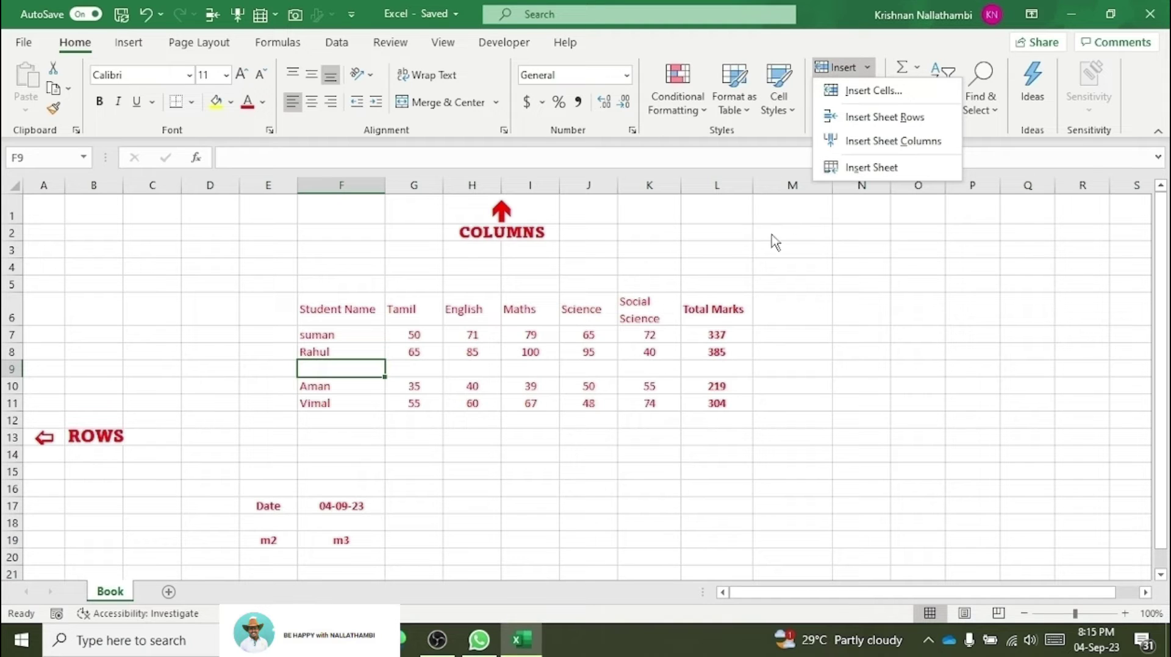
left_click(733, 291)
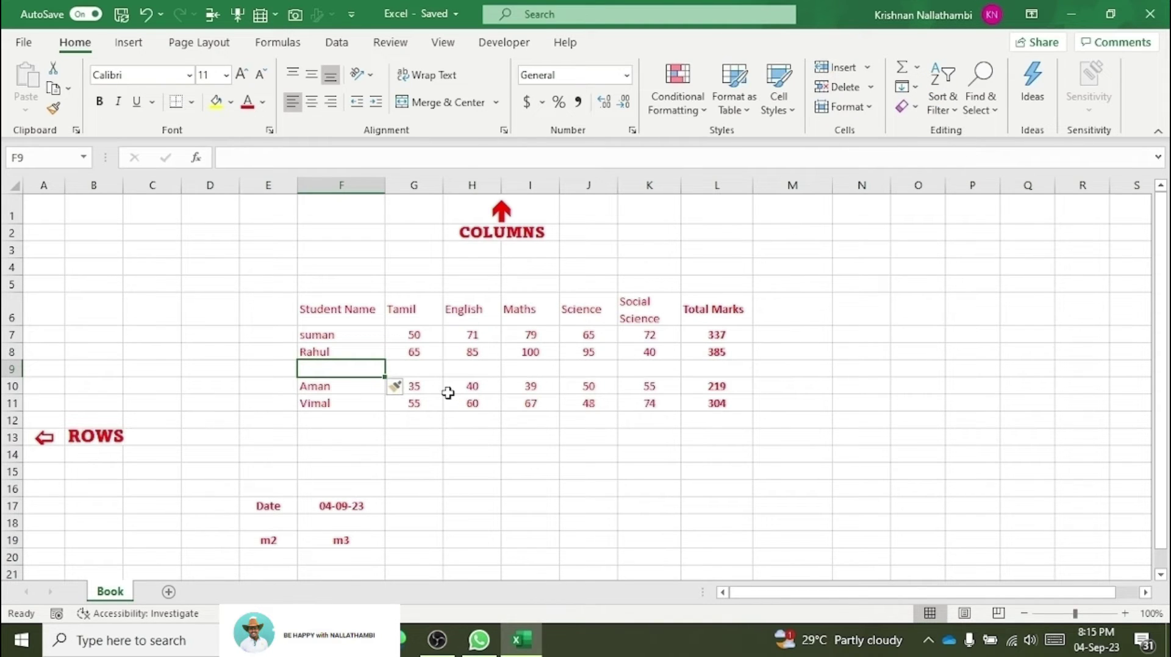
key("ctrl+z")
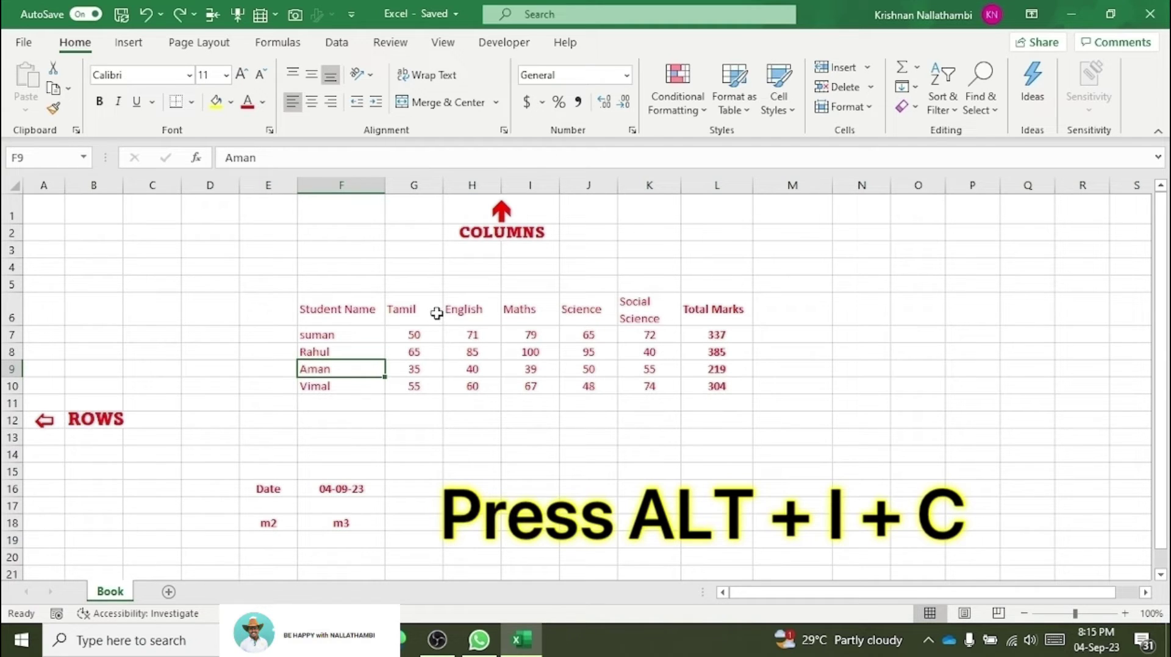
left_click(433, 333)
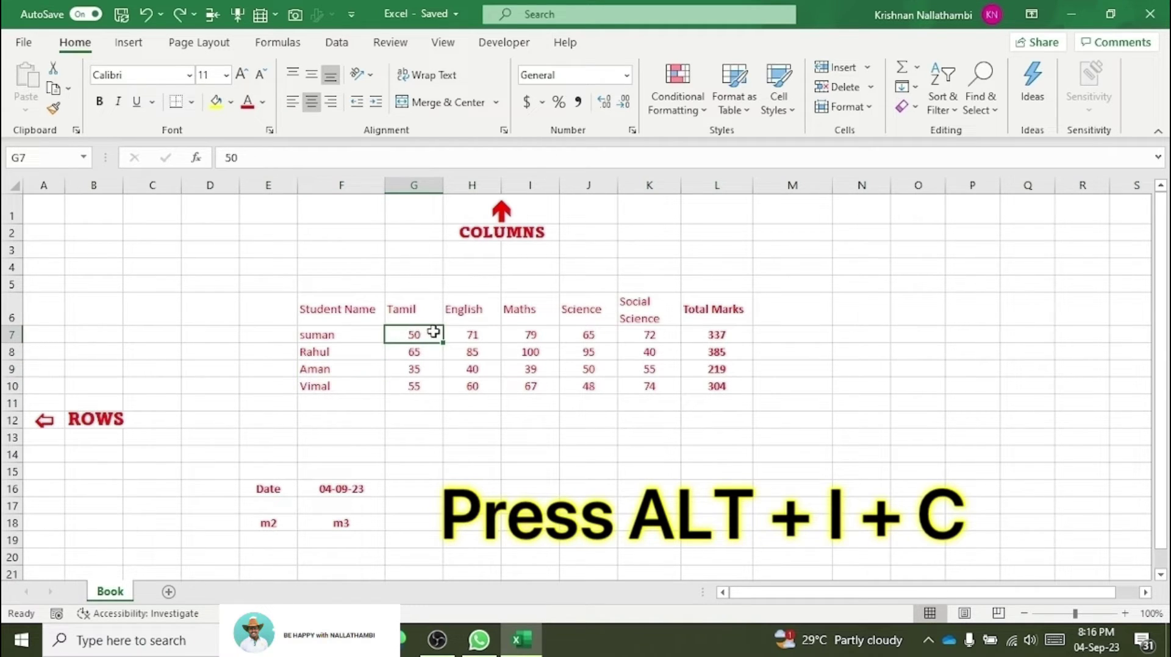
key("alt+i")
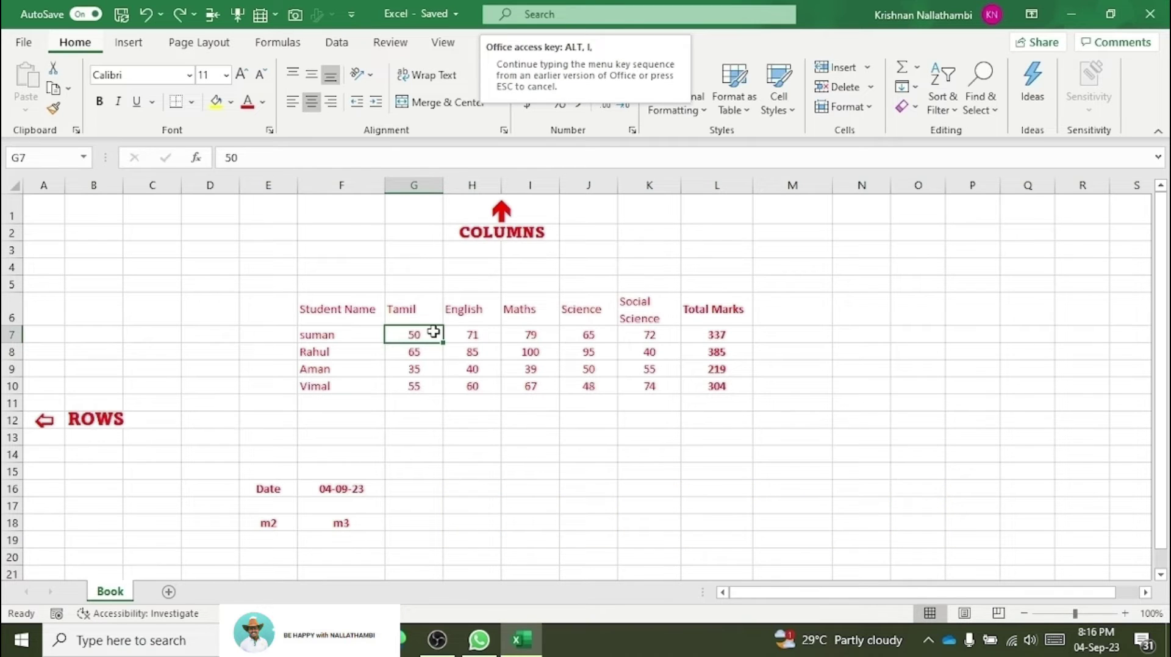
key("c")
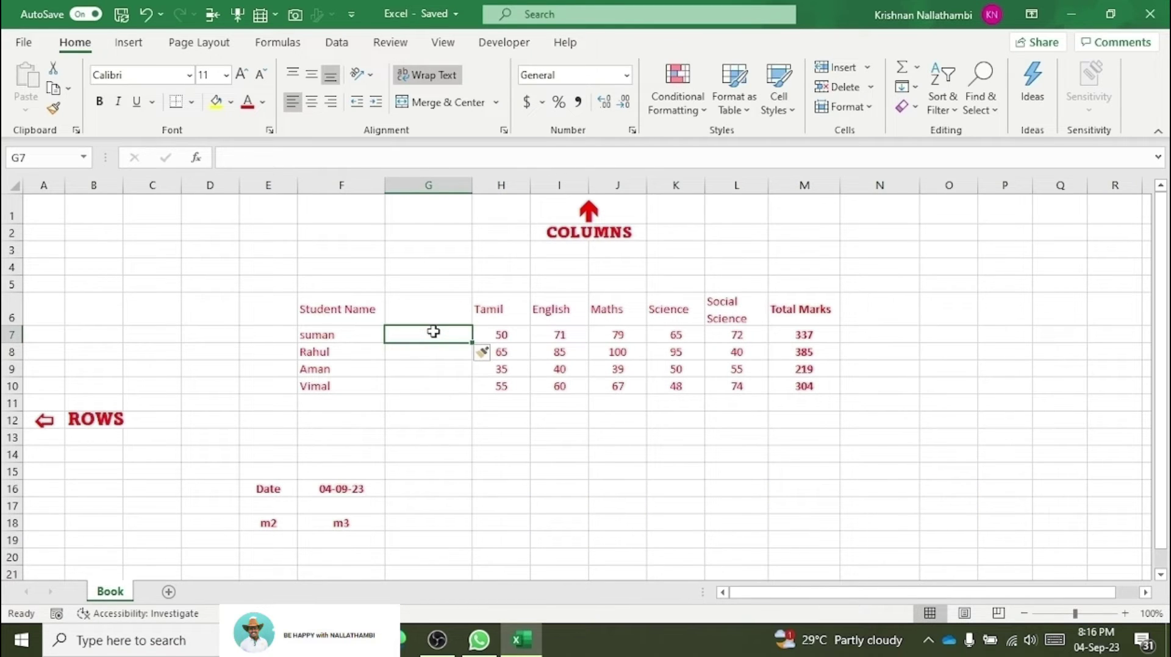
key("alt")
key("i")
key("Escape")
key("ctrl+z")
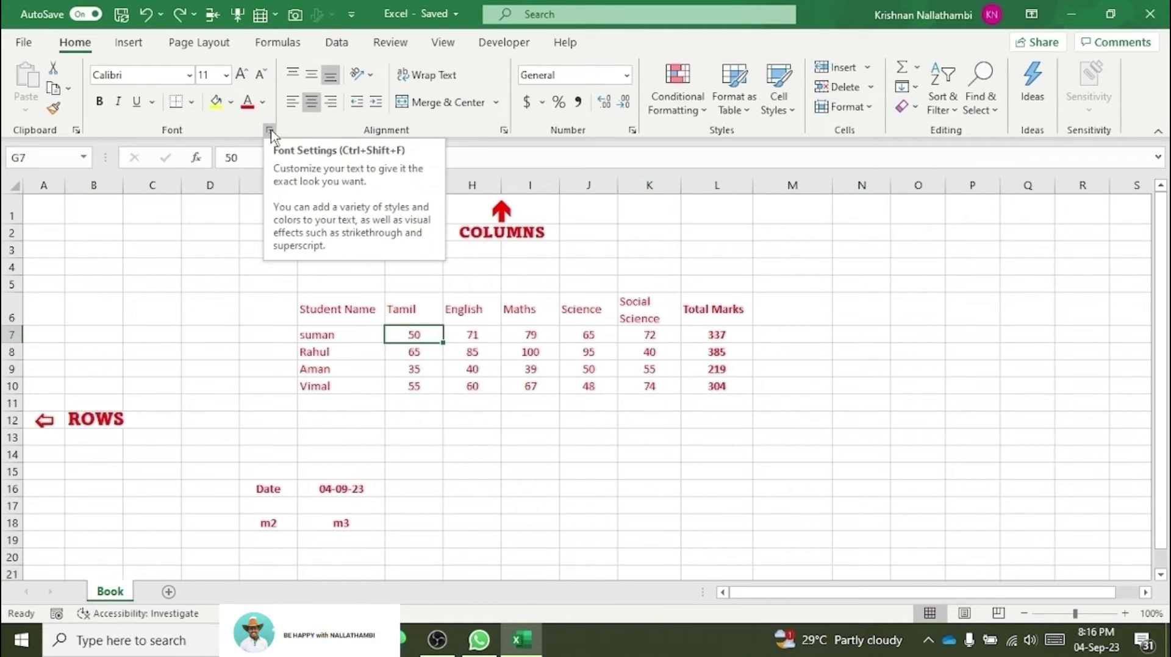
left_click(270, 130)
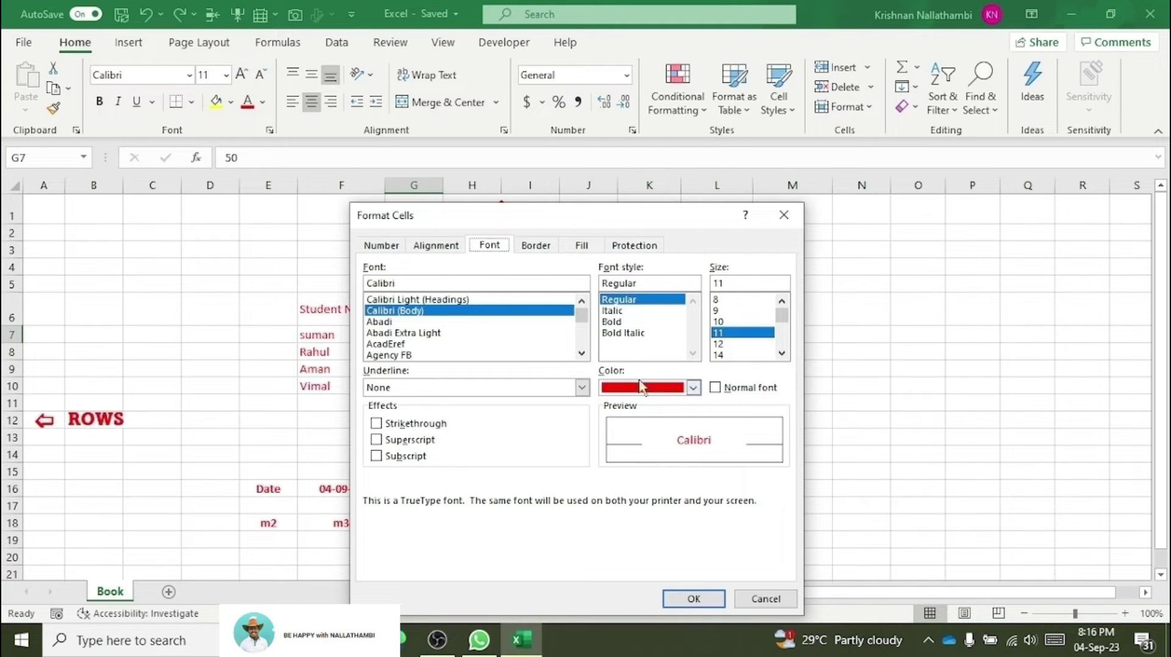
left_click(783, 217)
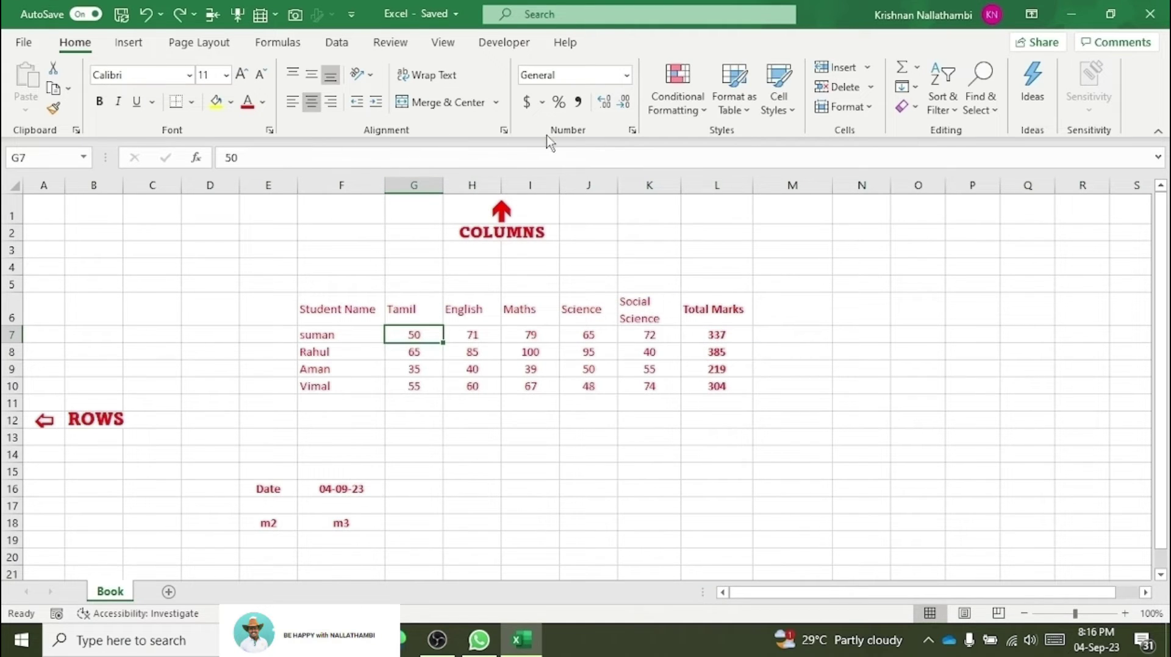
left_click(504, 130)
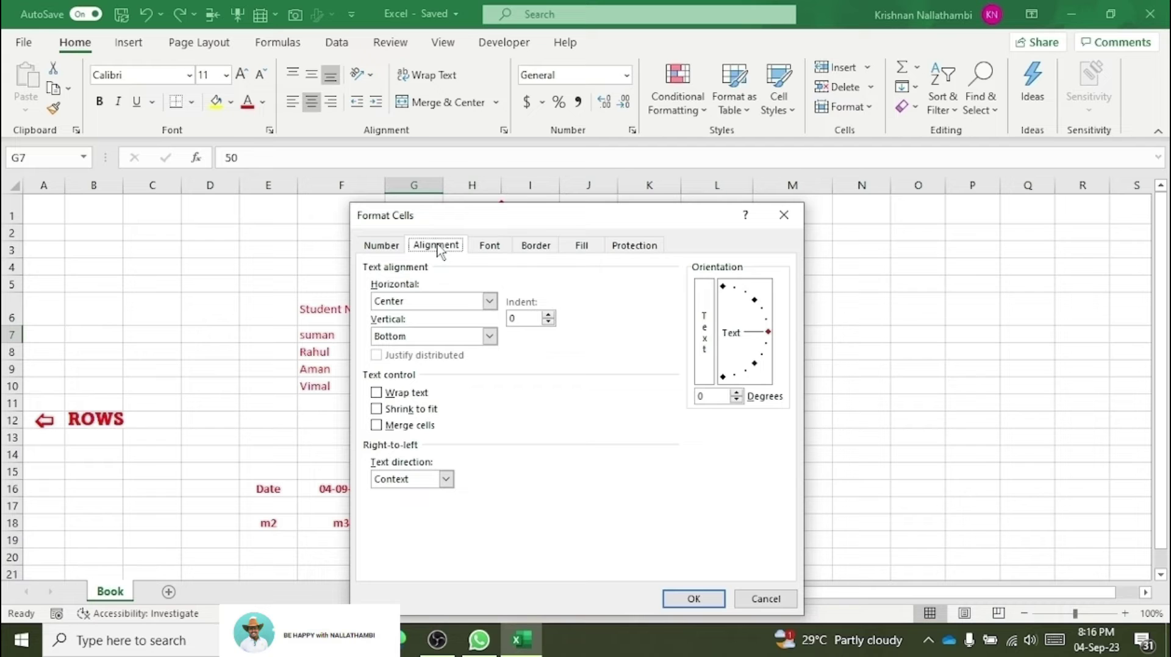
left_click(783, 214)
left_click(632, 130)
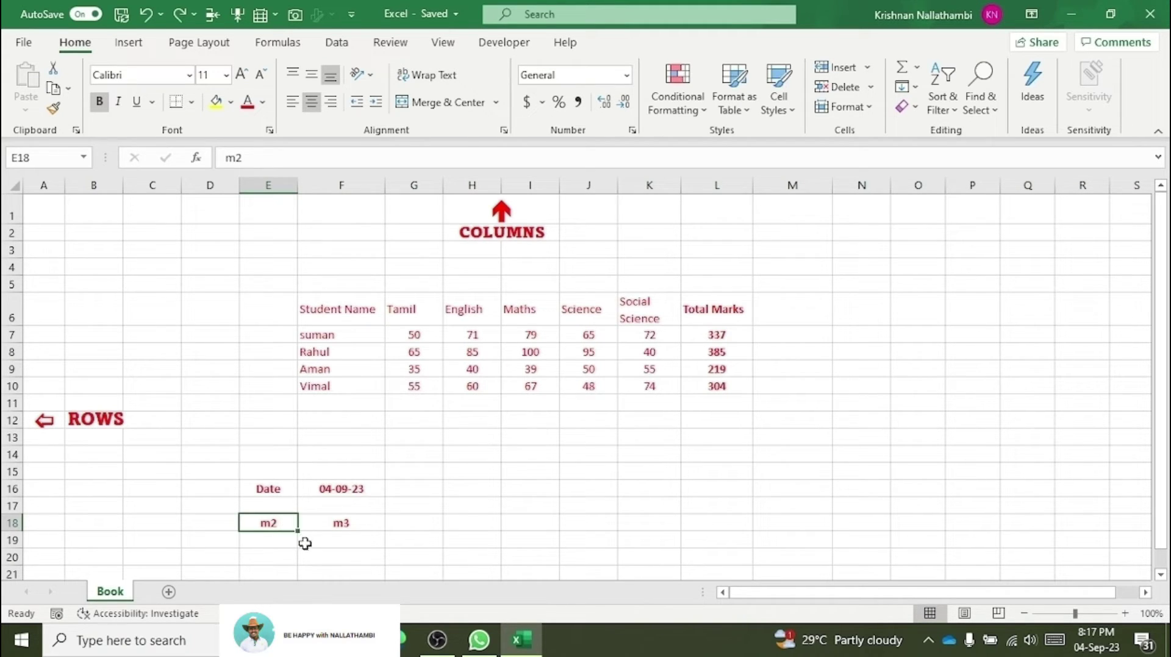
Step: Make the 2 in E18 superscript so the cell shows m²
double_click(280, 520)
double_click(271, 523)
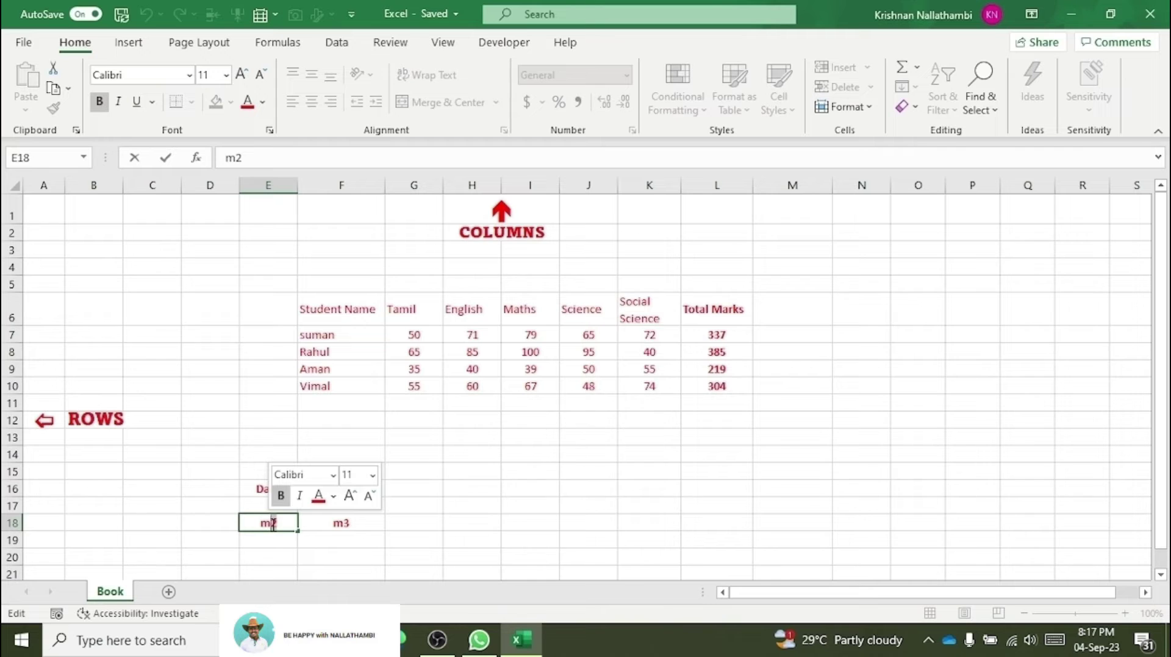
right_click(273, 524)
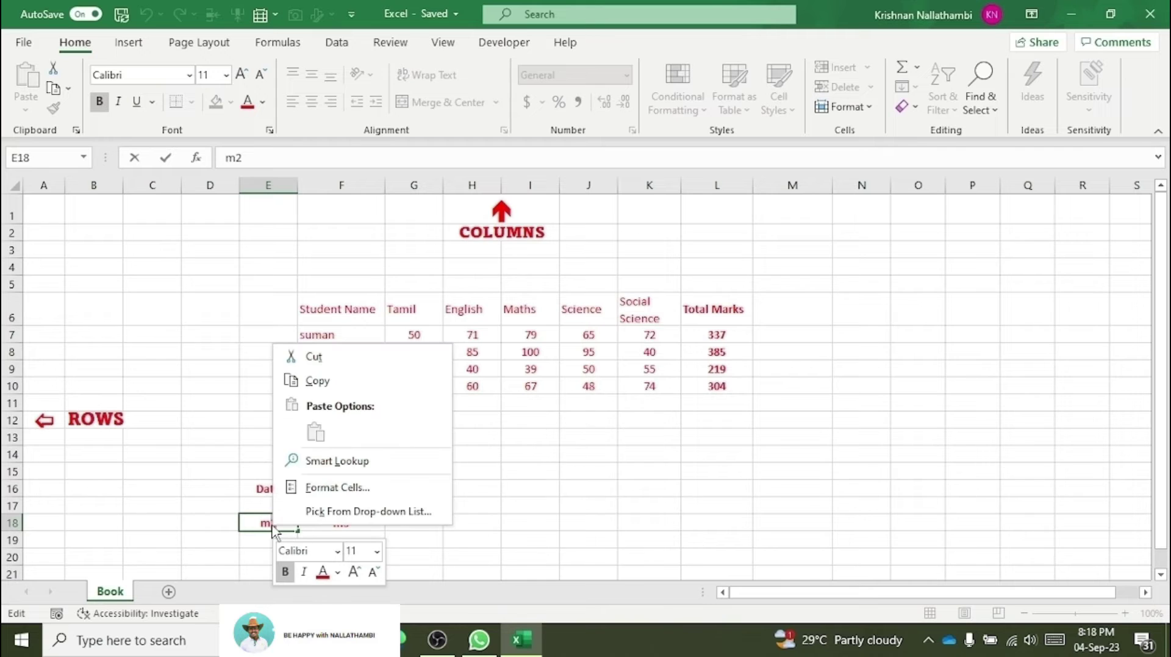
left_click(328, 491)
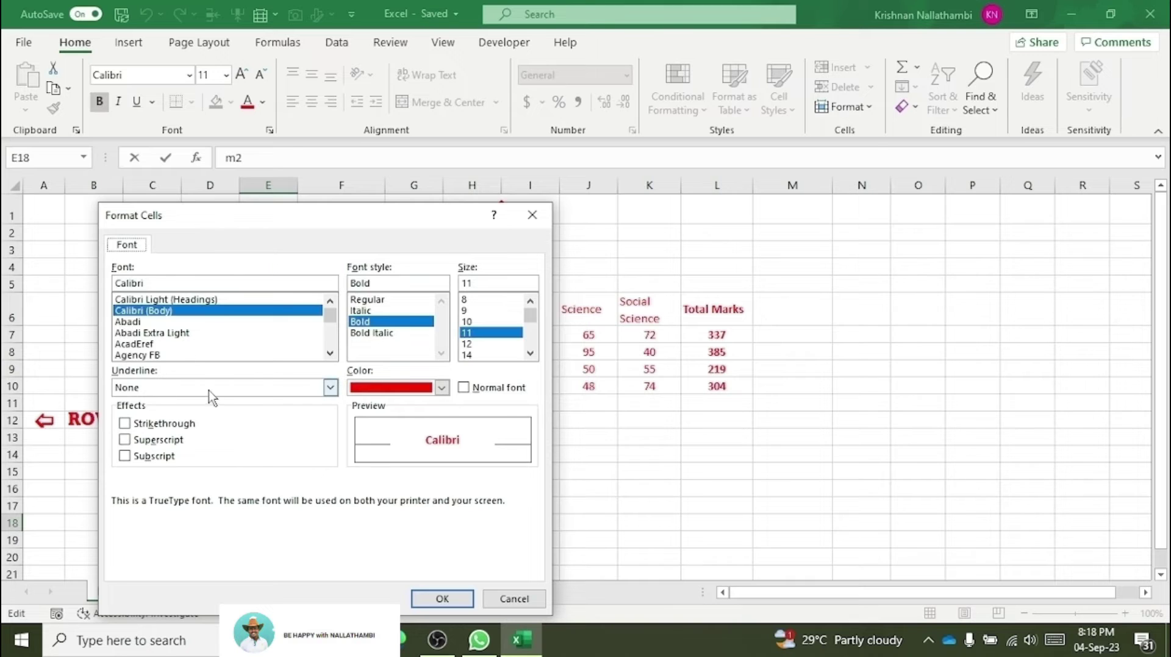
left_click(171, 444)
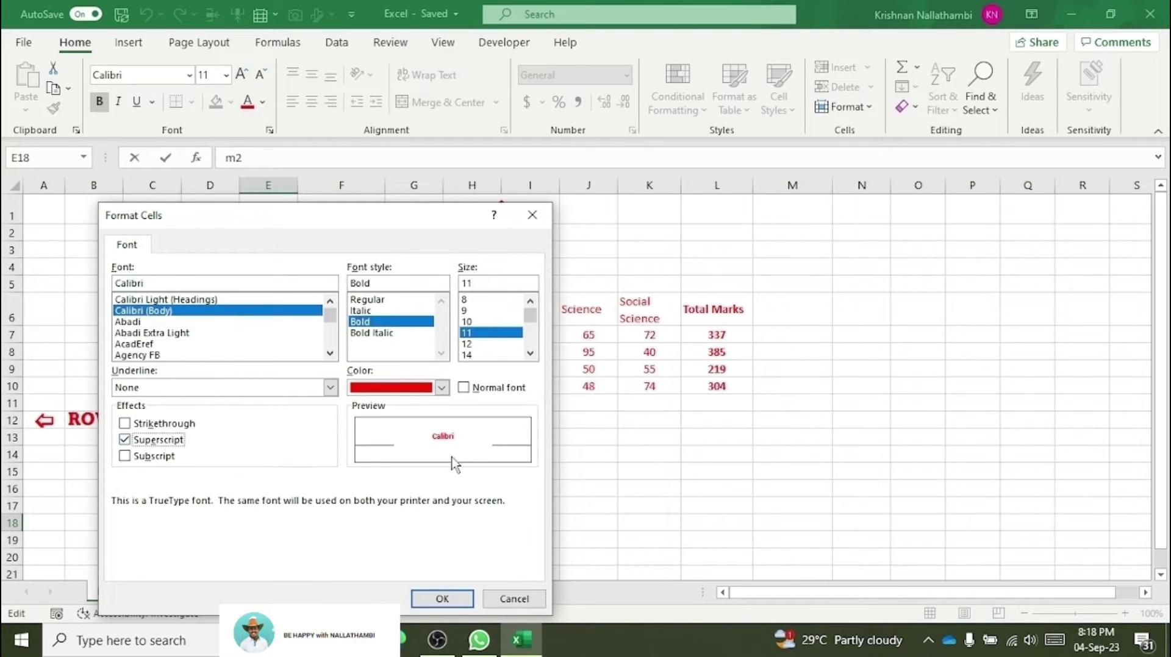
left_click_drag(442, 225, 773, 166)
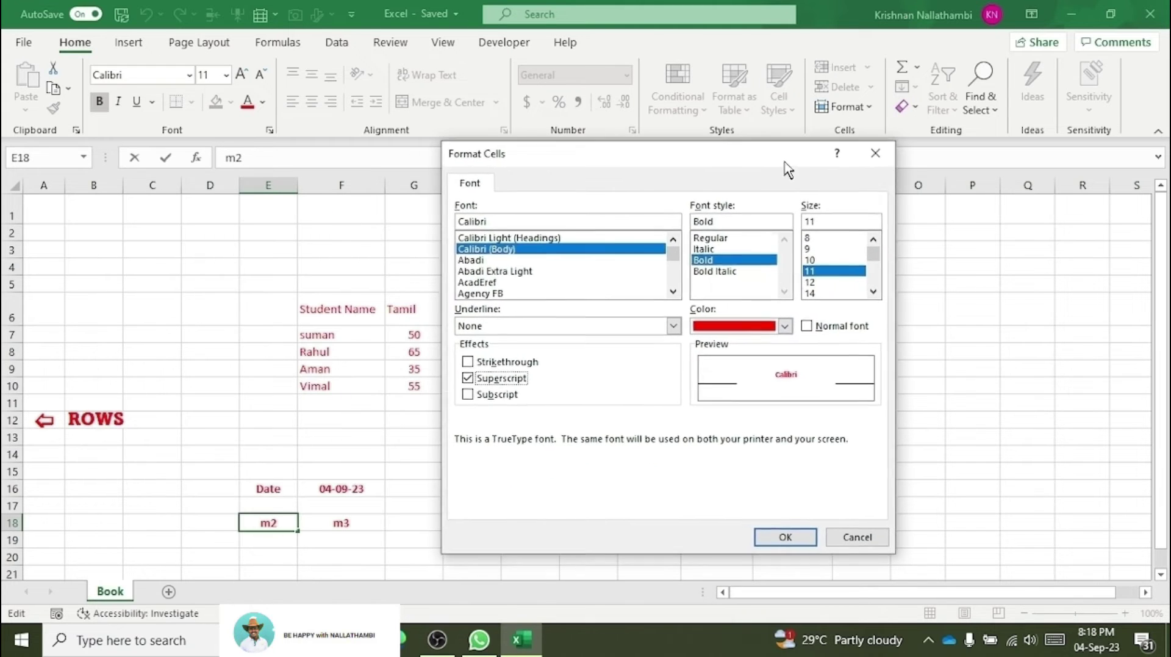
left_click(790, 537)
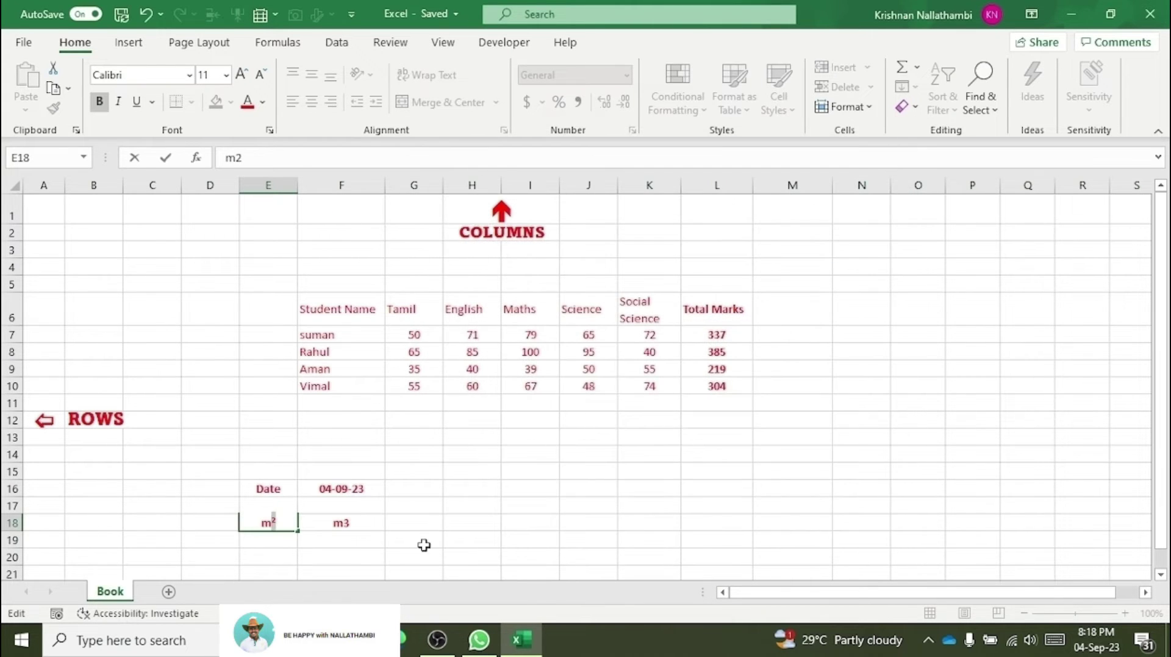
left_click(235, 456)
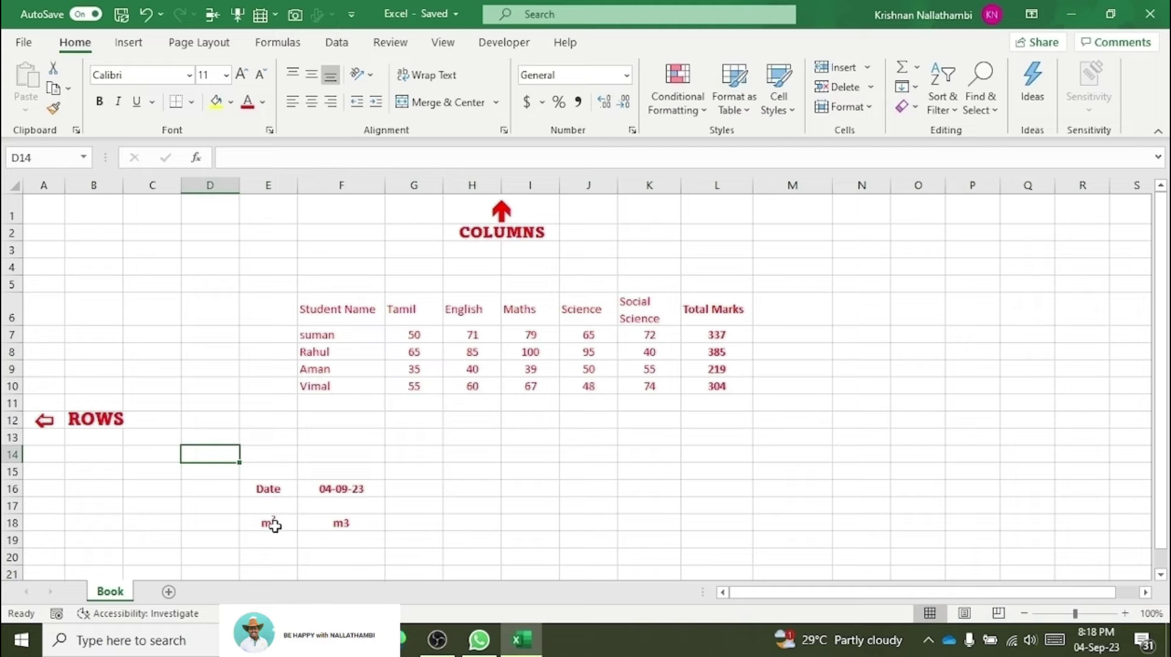
Step: Make the 3 in F18 superscript so the cell shows m³
double_click(341, 523)
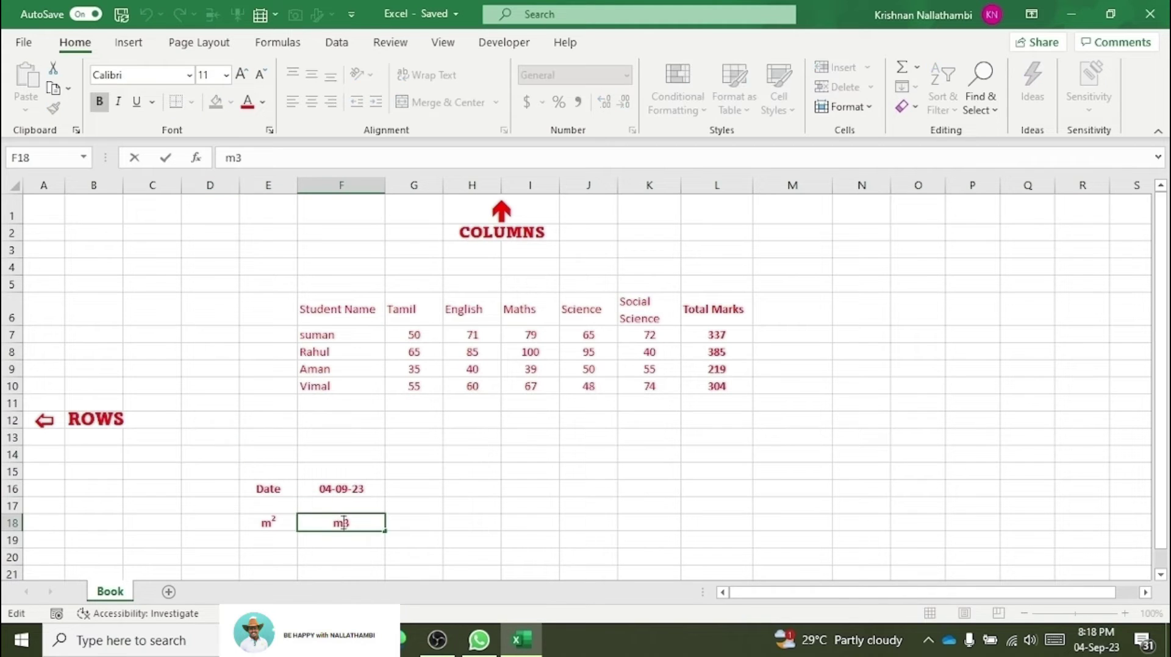
left_click_drag(351, 523, 344, 523)
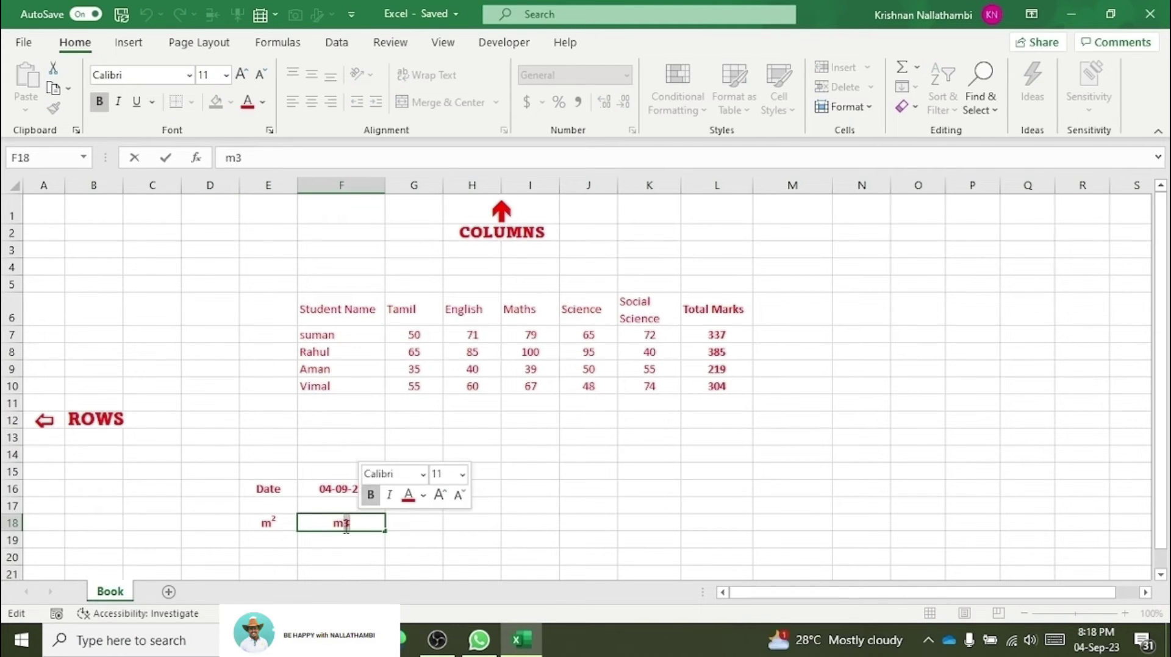
right_click(347, 525)
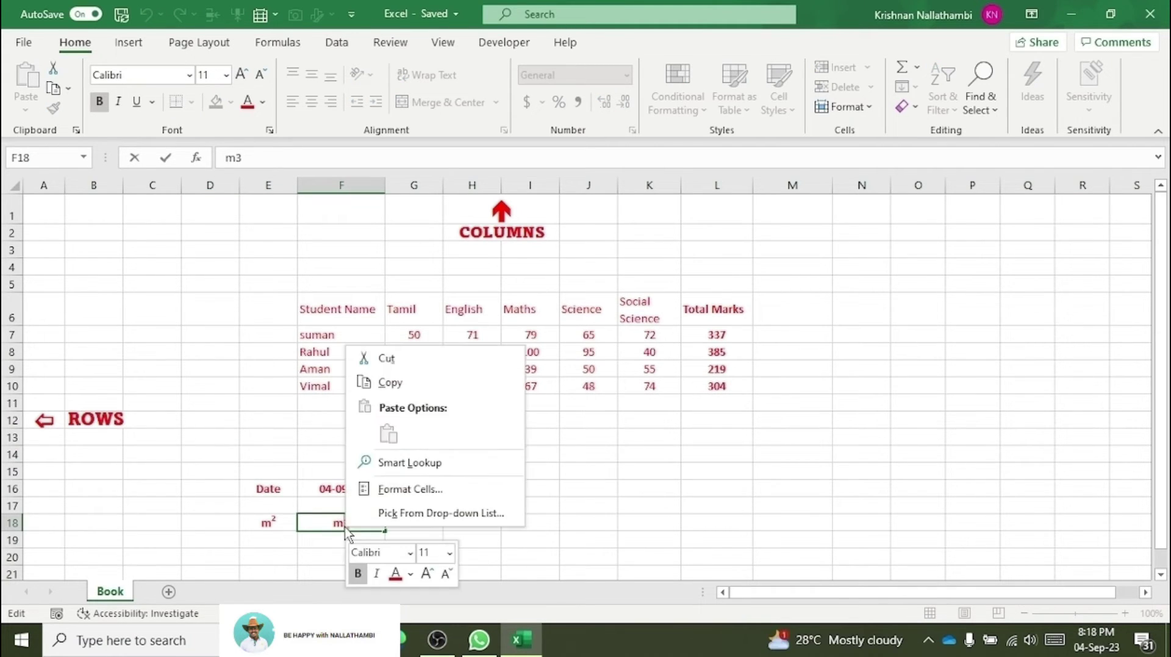
left_click(410, 489)
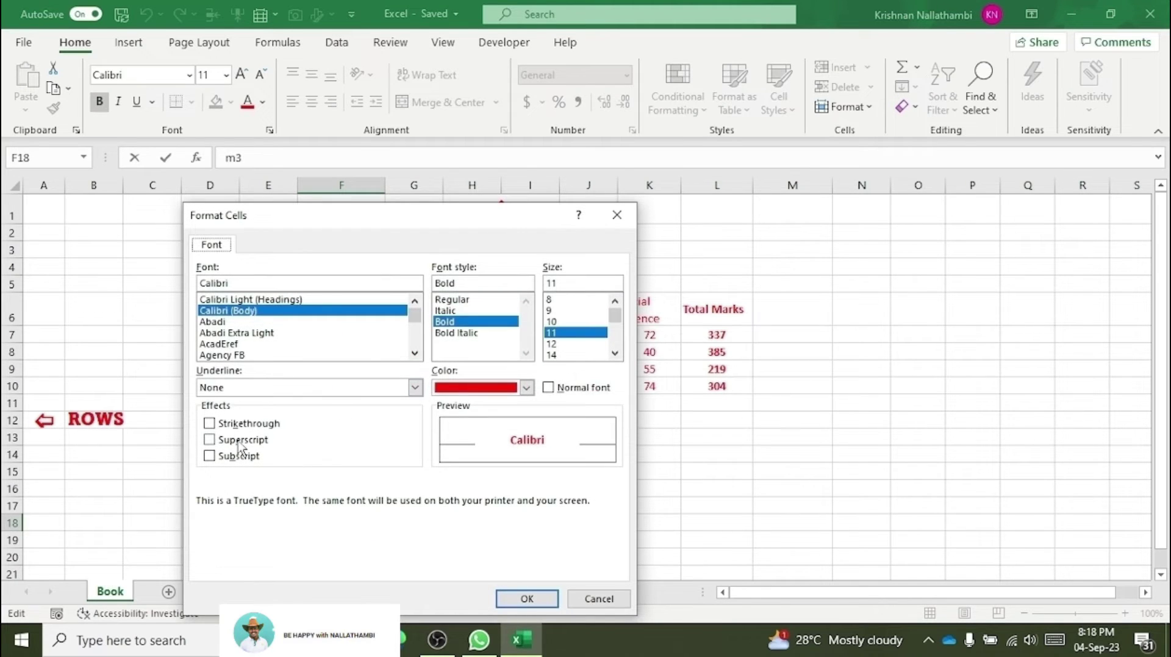
left_click(238, 441)
left_click(536, 596)
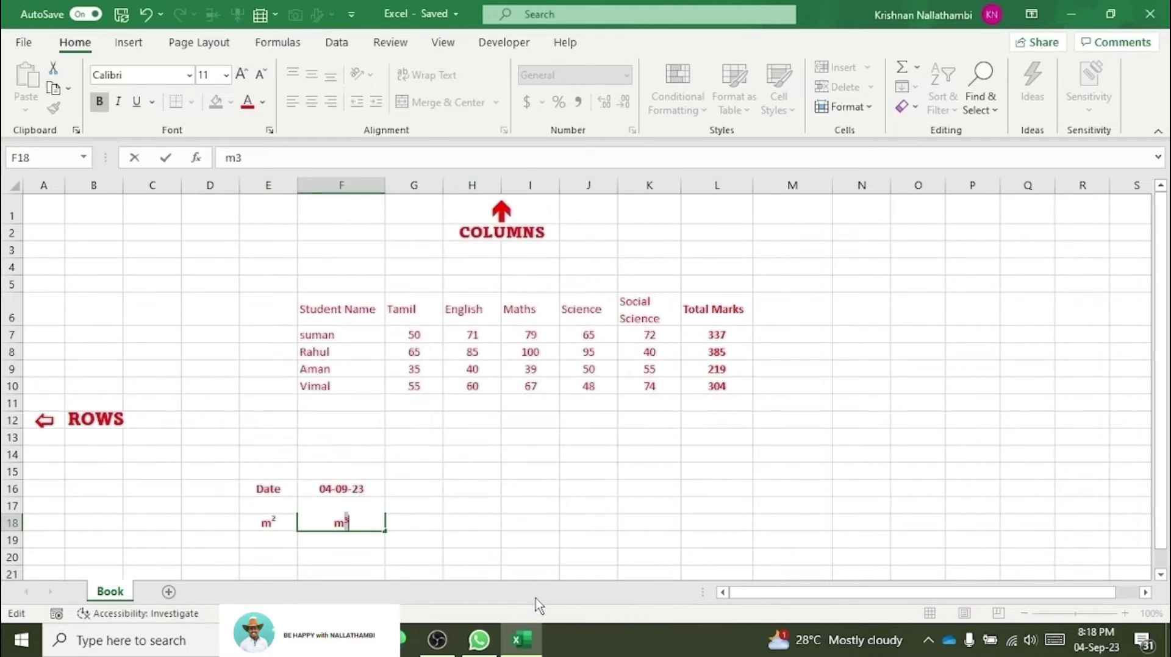
left_click(489, 509)
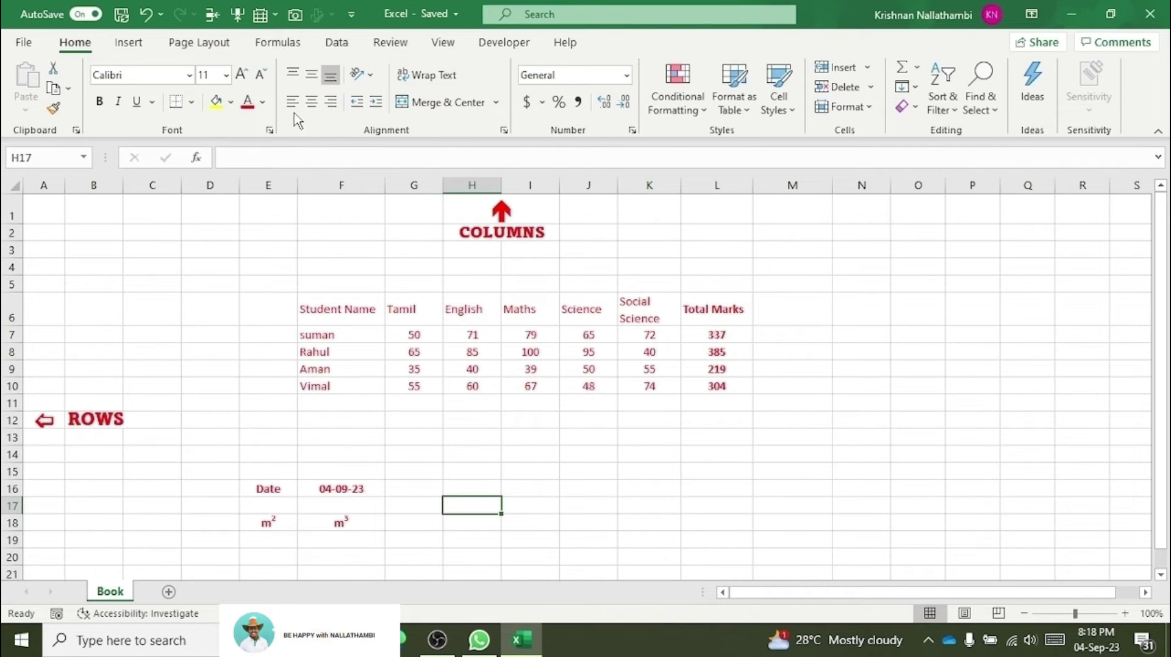
left_click(415, 402)
left_click(473, 422)
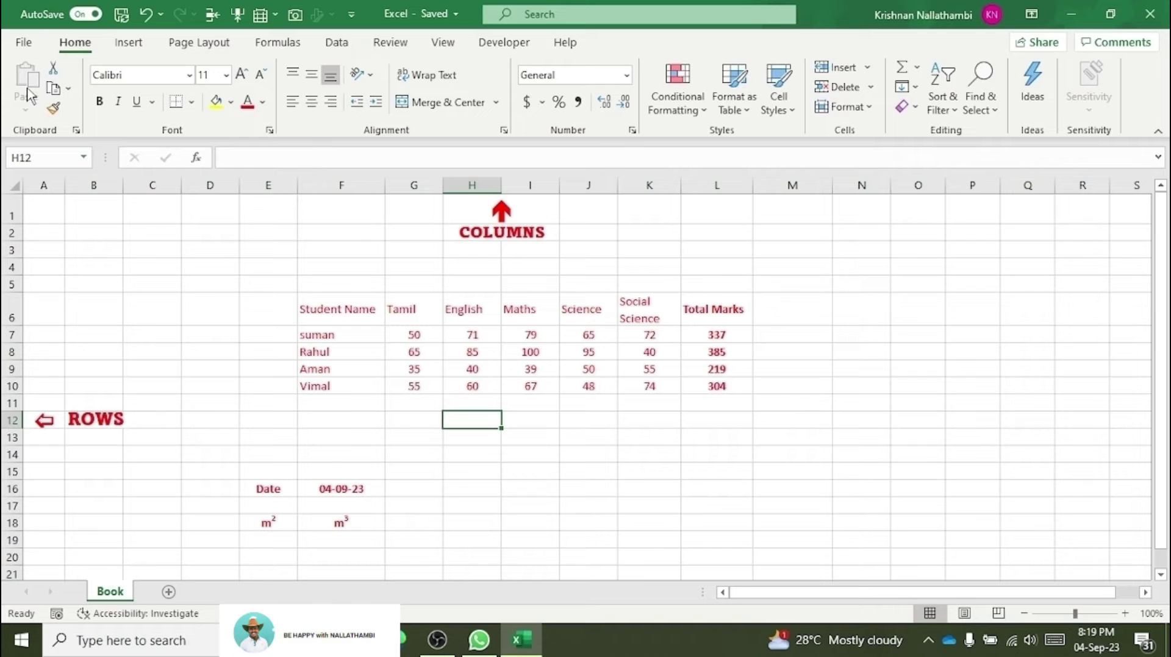
left_click_drag(379, 334, 736, 402)
left_click(60, 72)
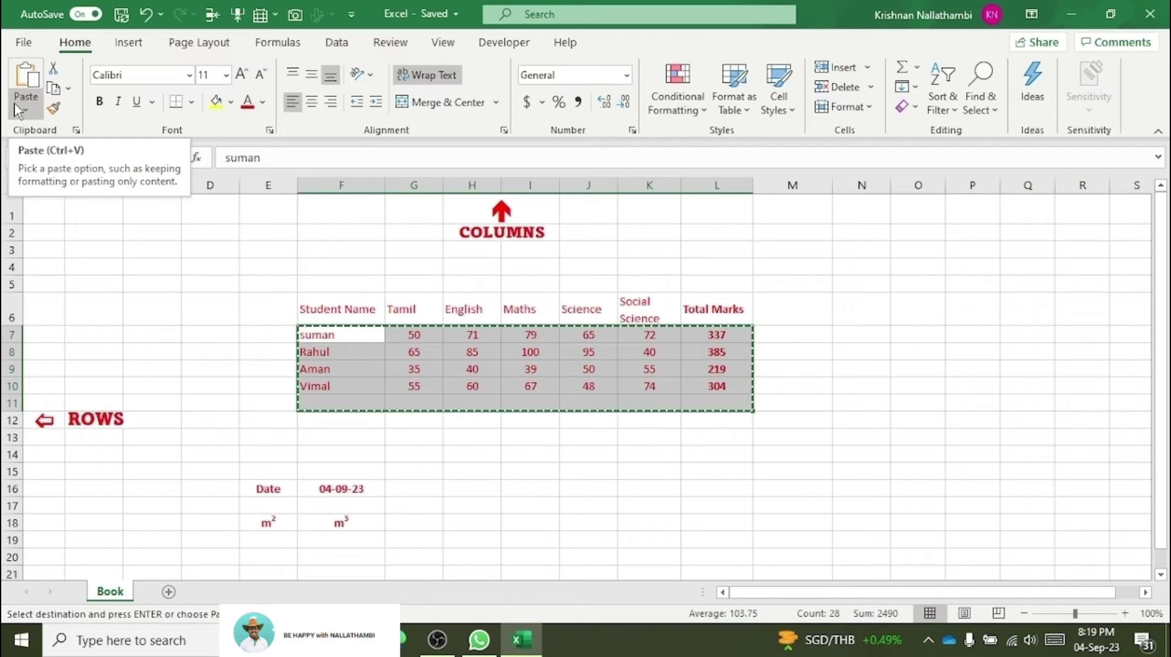
left_click(509, 472)
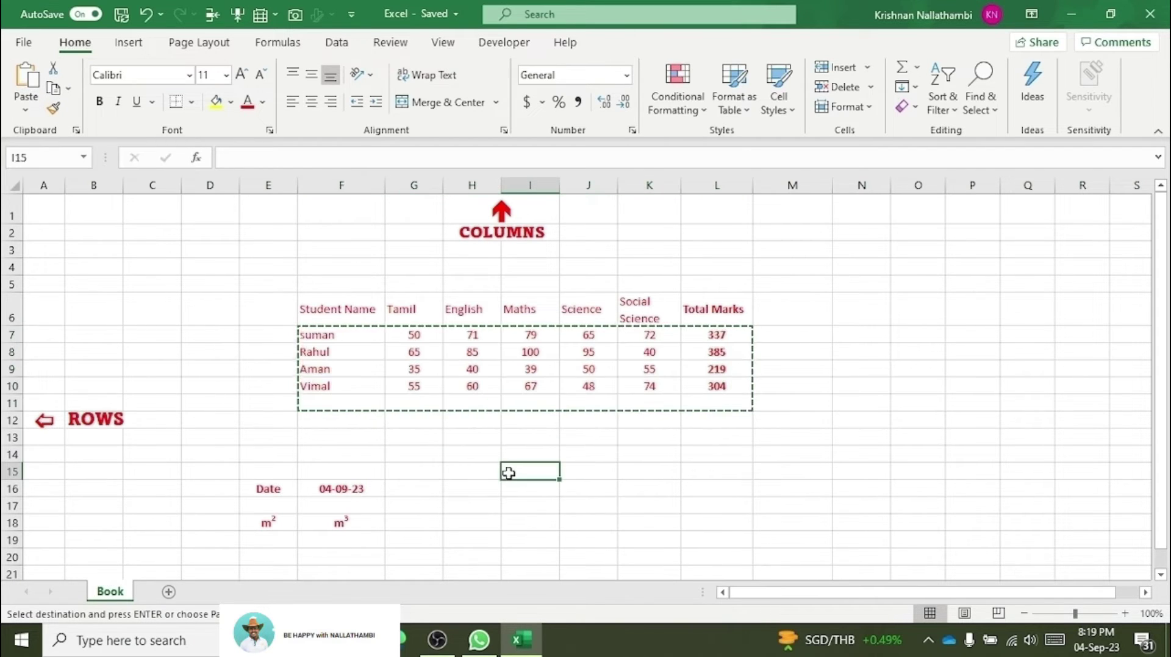
key("ctrl+v")
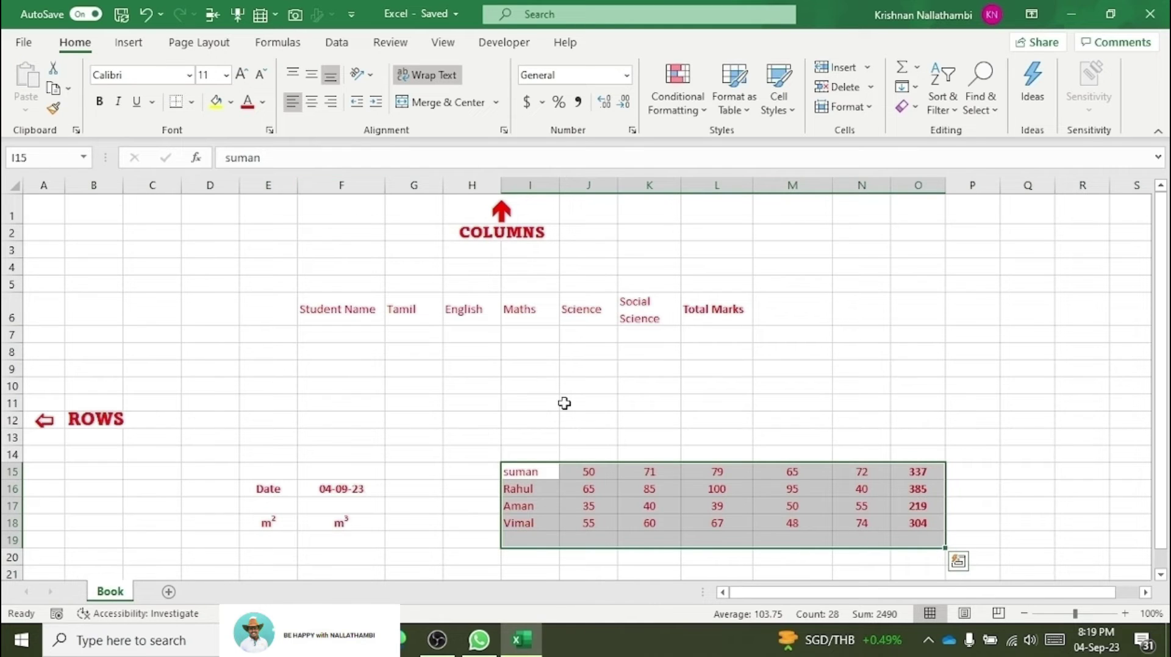
key("ctrl+z")
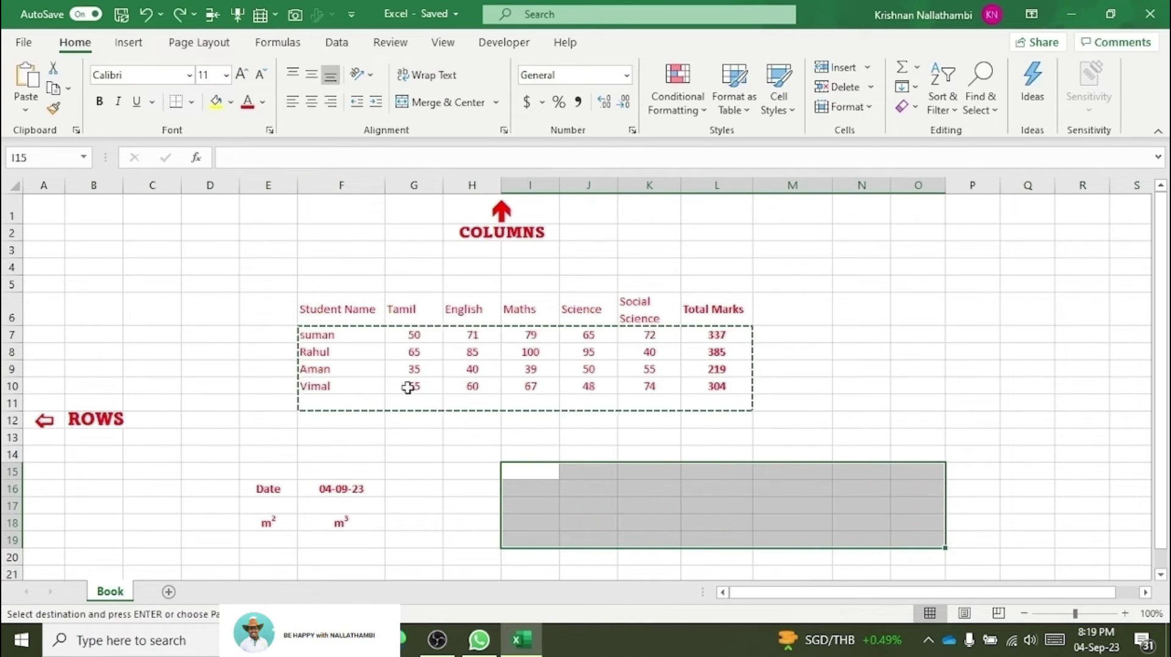
left_click(518, 470)
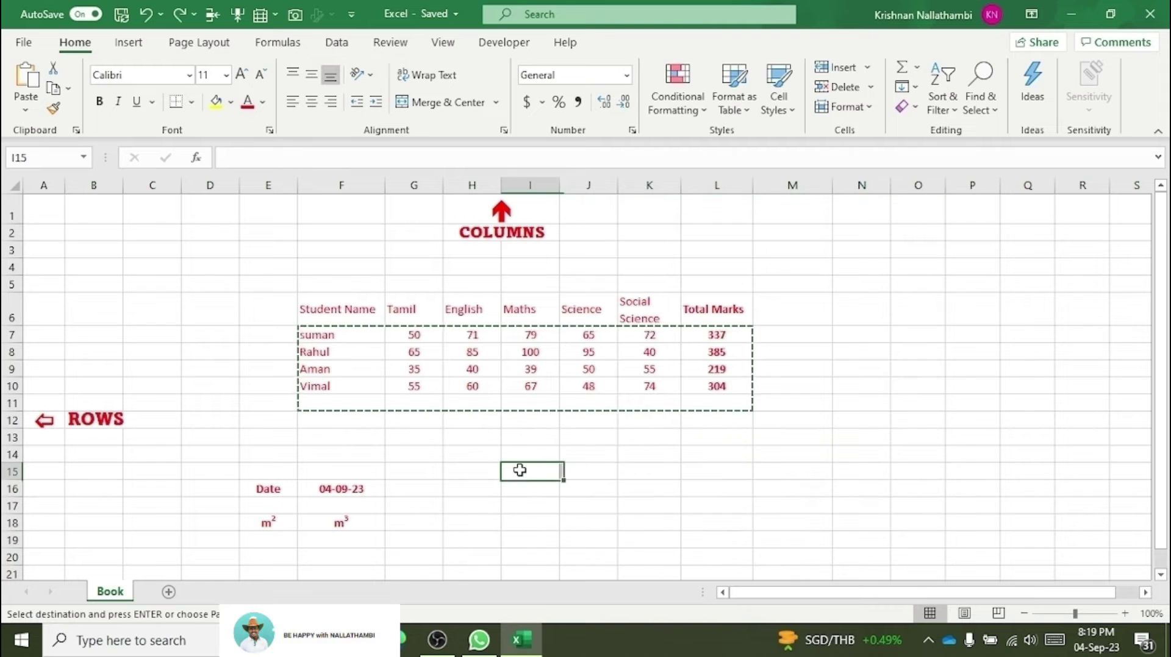
left_click(30, 85)
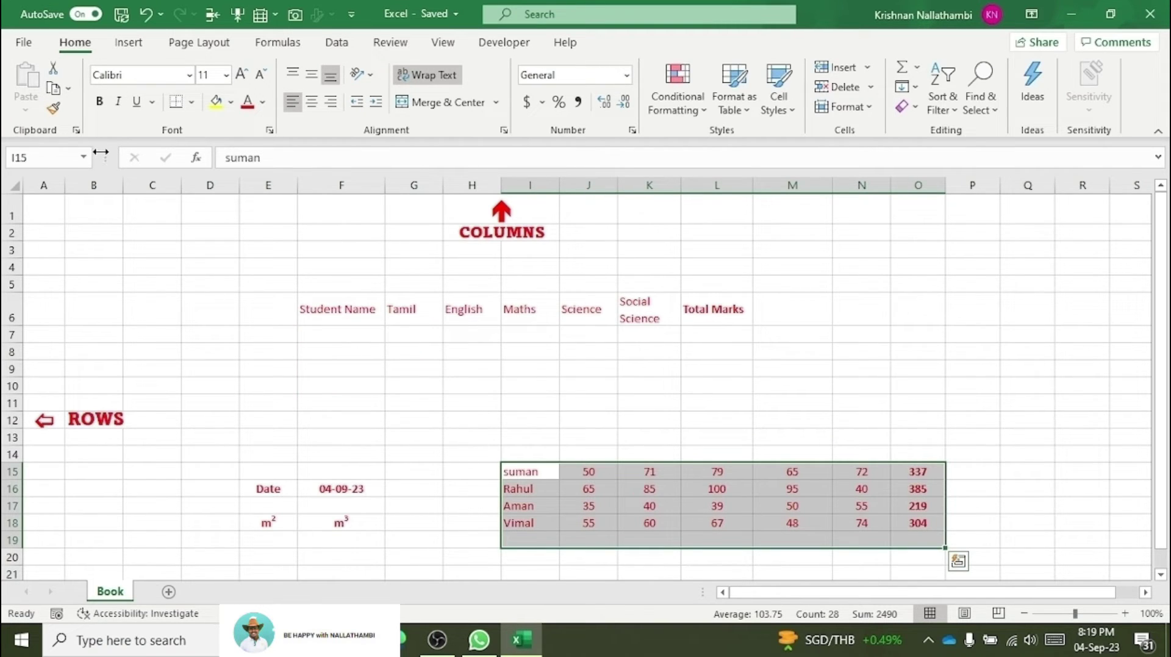
key("ctrl+z")
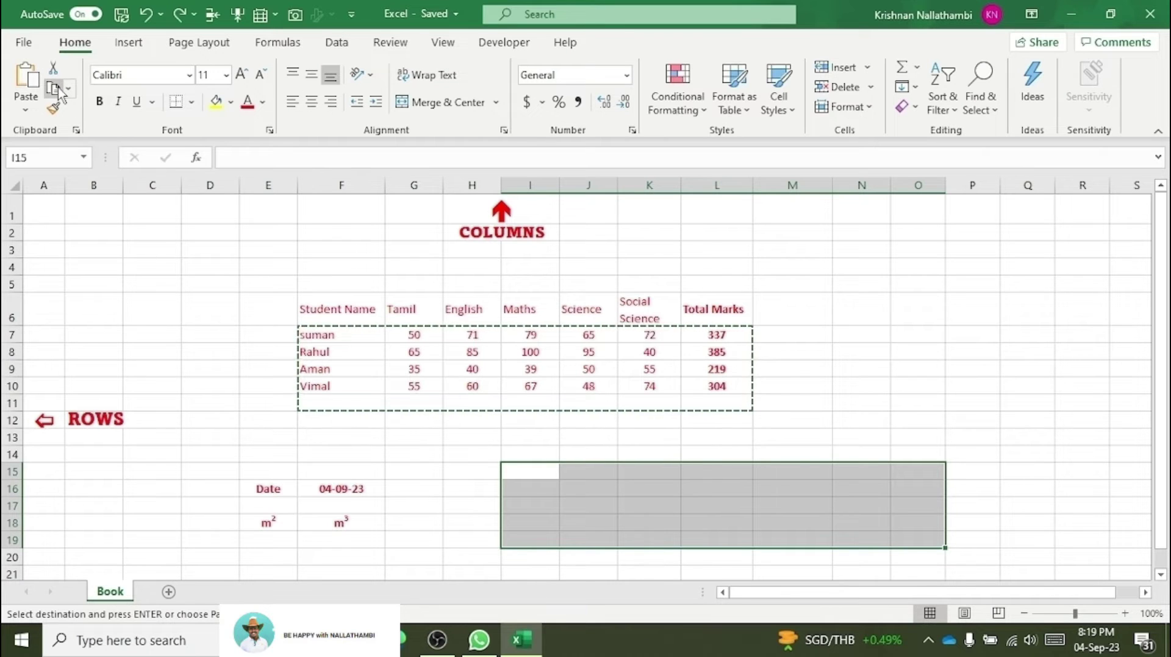
left_click(201, 401)
left_click_drag(342, 314, 738, 402)
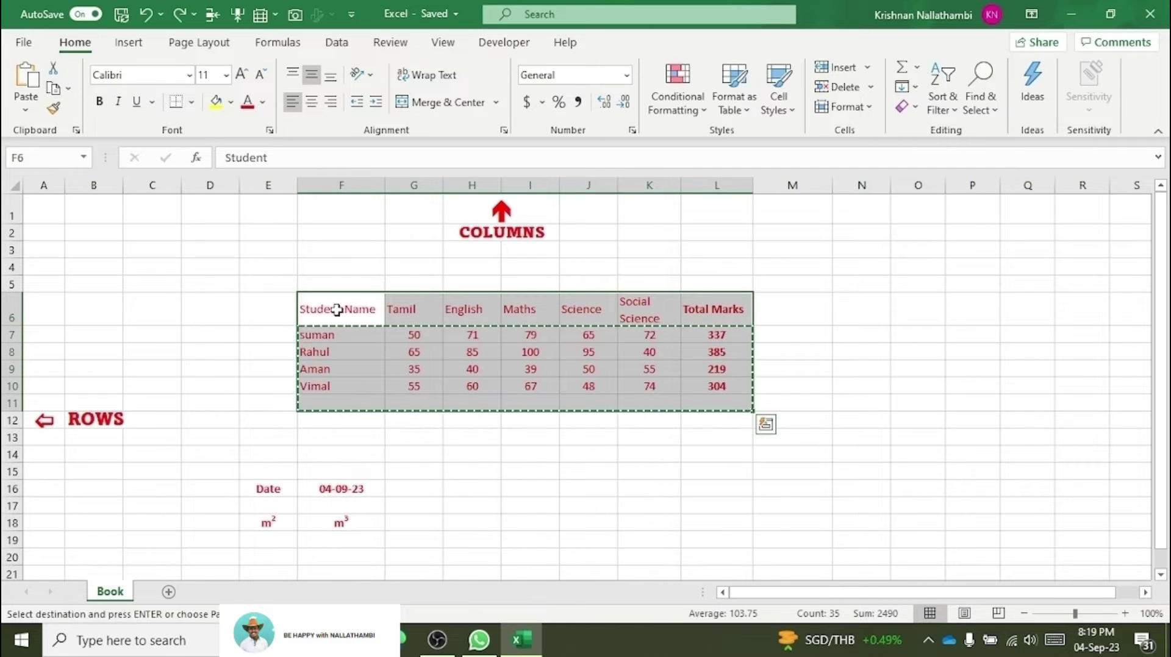
left_click(53, 90)
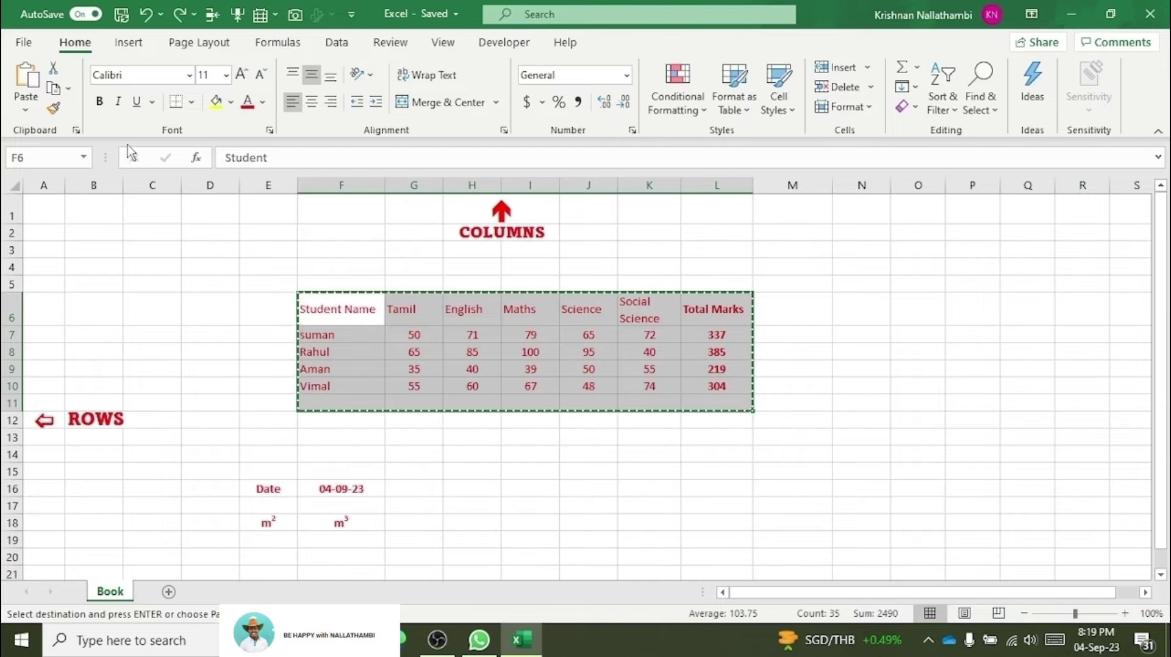
left_click(538, 488)
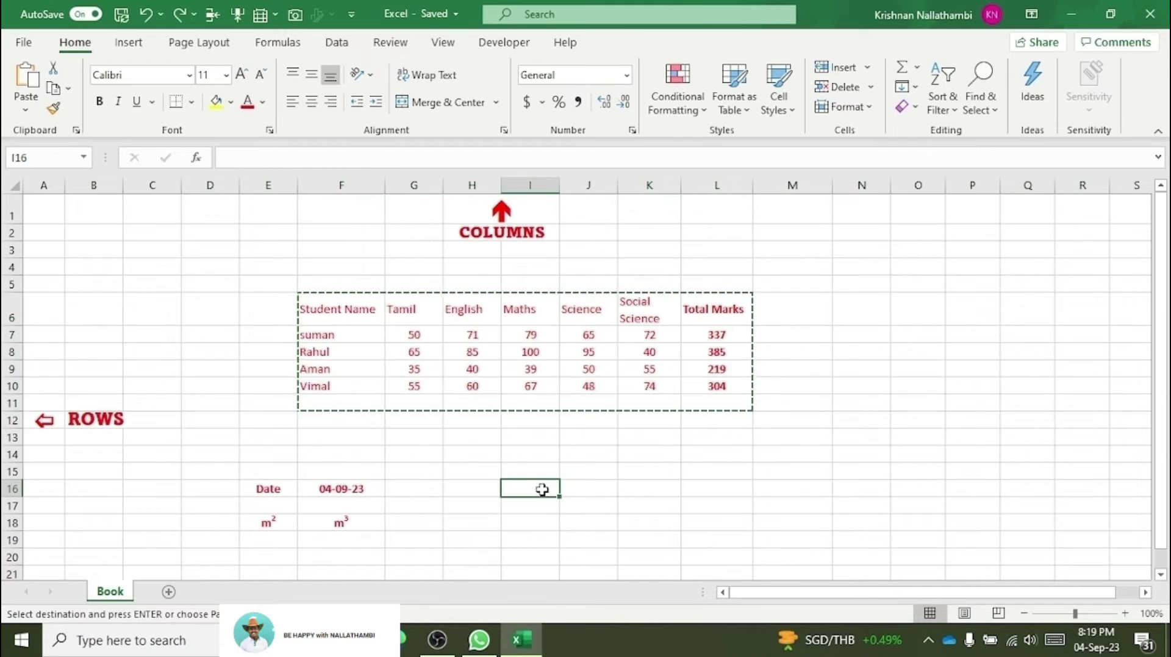
left_click(24, 91)
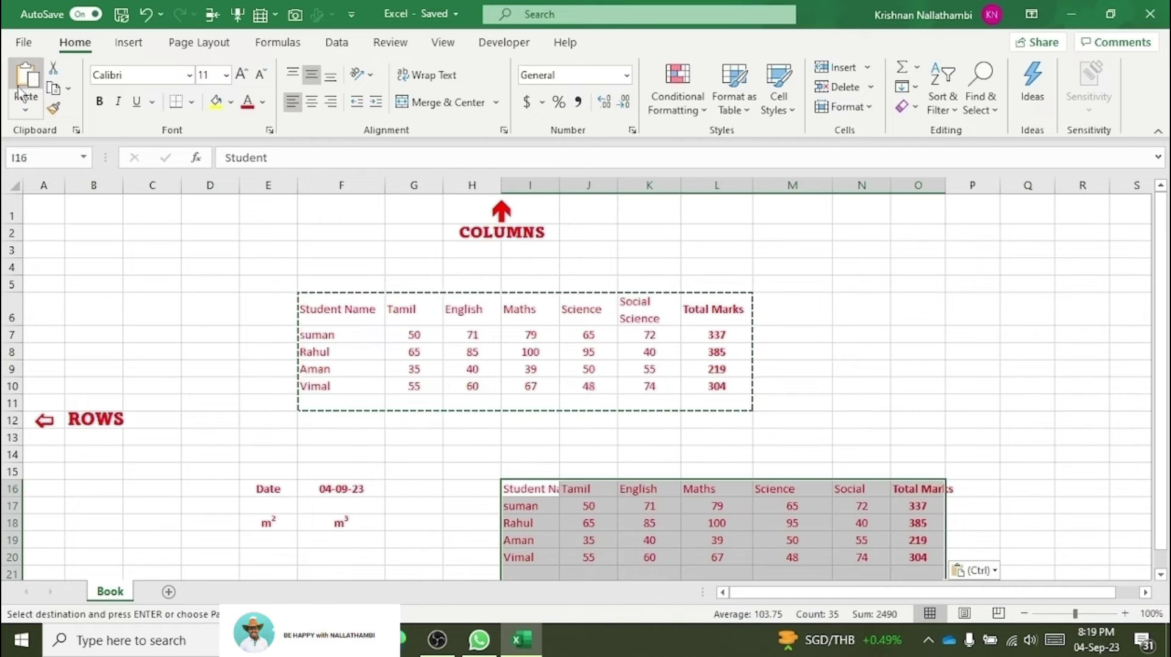
key("ctrl+z")
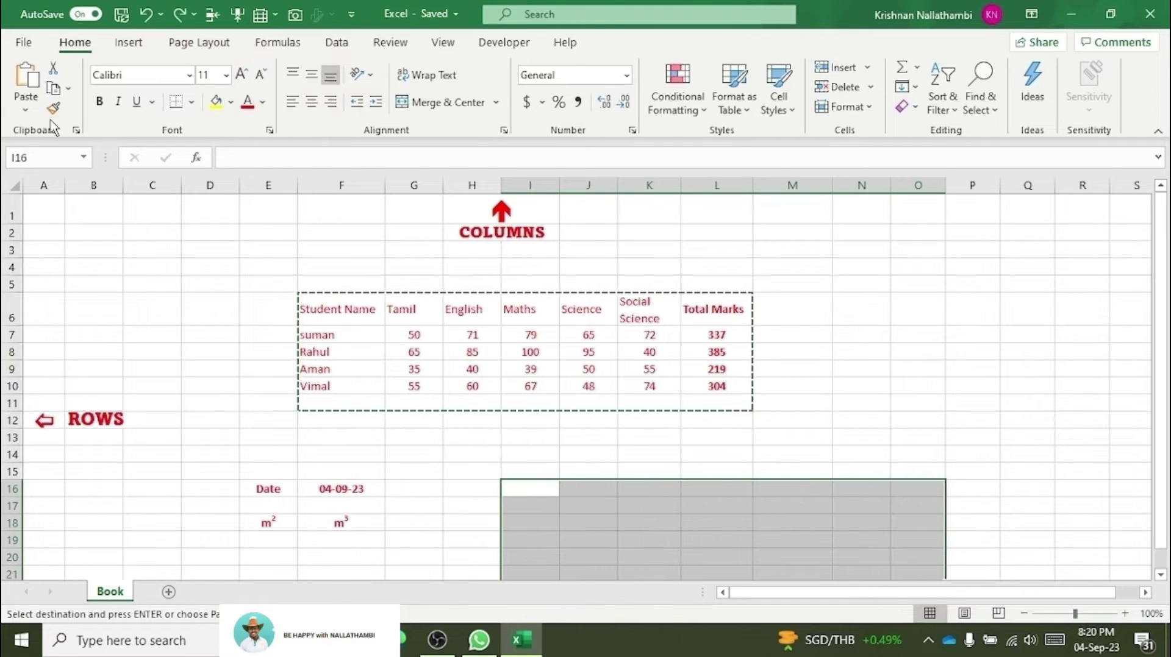
left_click(261, 335)
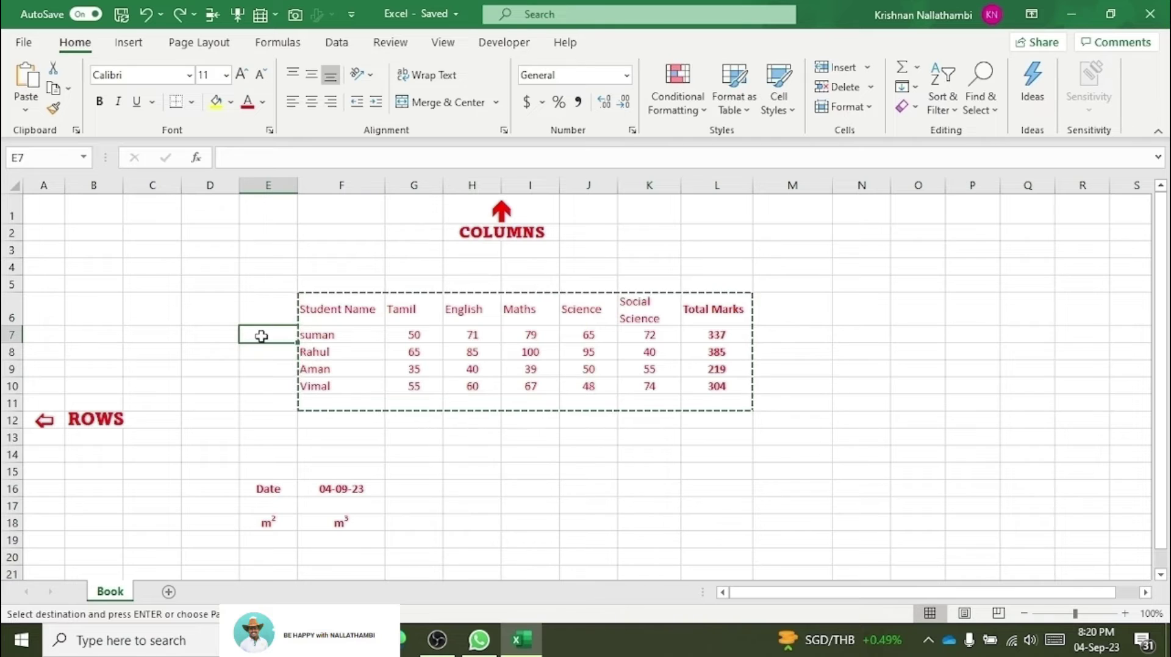
key("Escape")
left_click(234, 266)
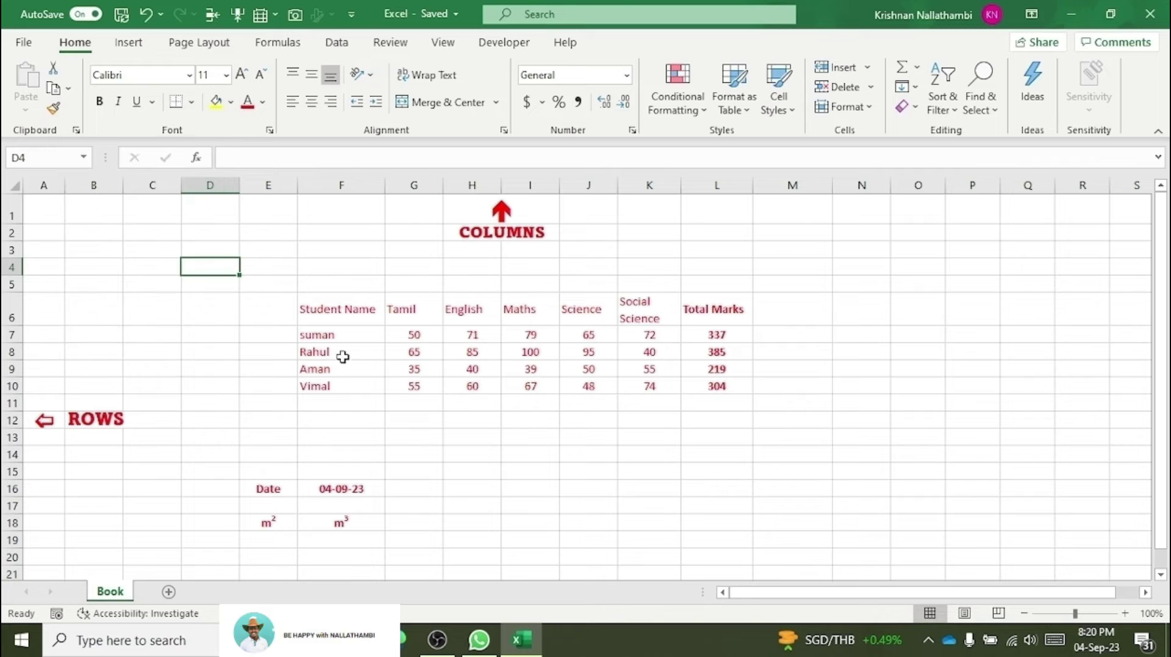
Step: Use Format Painter to apply the ROWS label's bold Amasis MT Pro Black 16 across the marks table
left_click(324, 311)
left_click(106, 421)
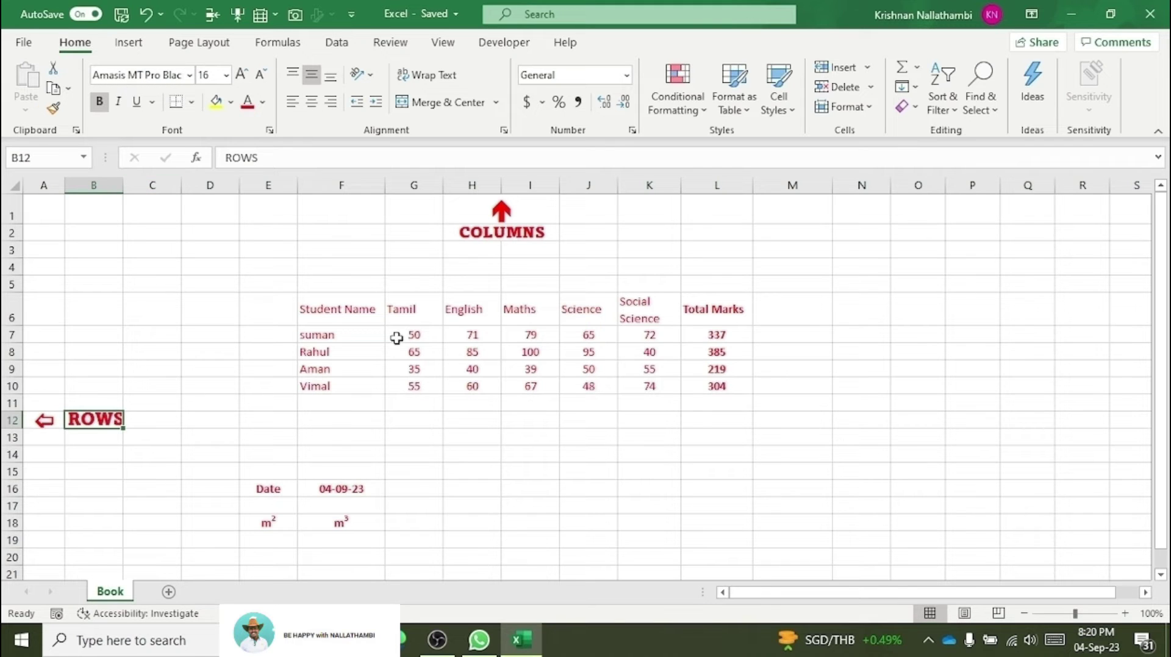
left_click(327, 310)
left_click_drag(327, 310, 309, 369)
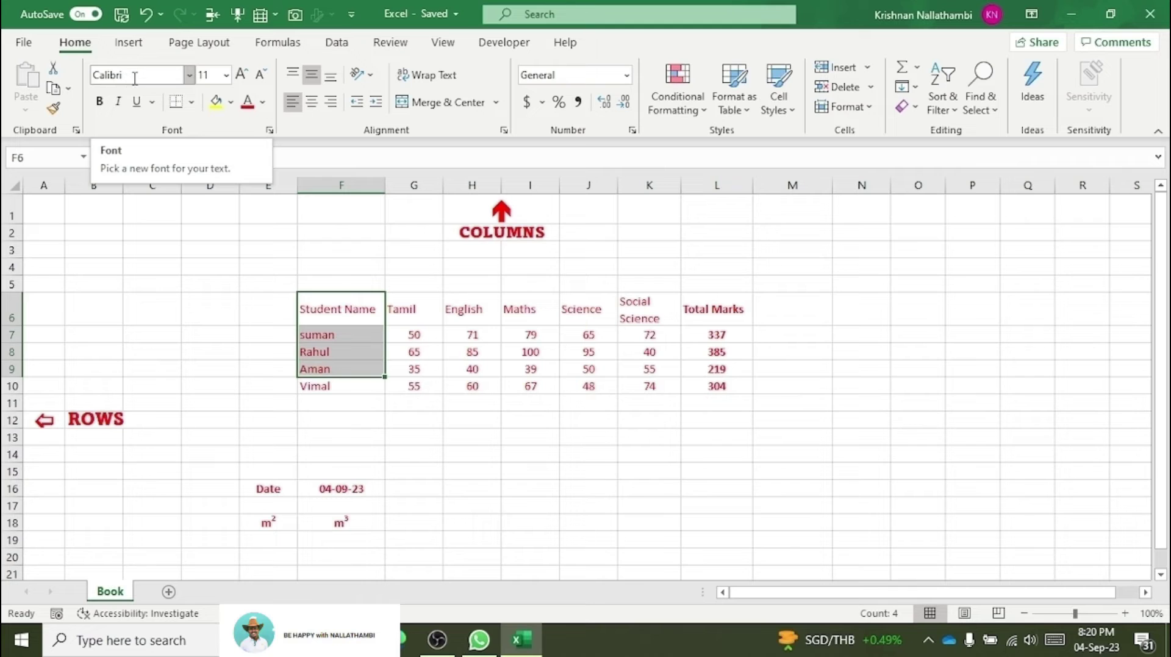
left_click(94, 419)
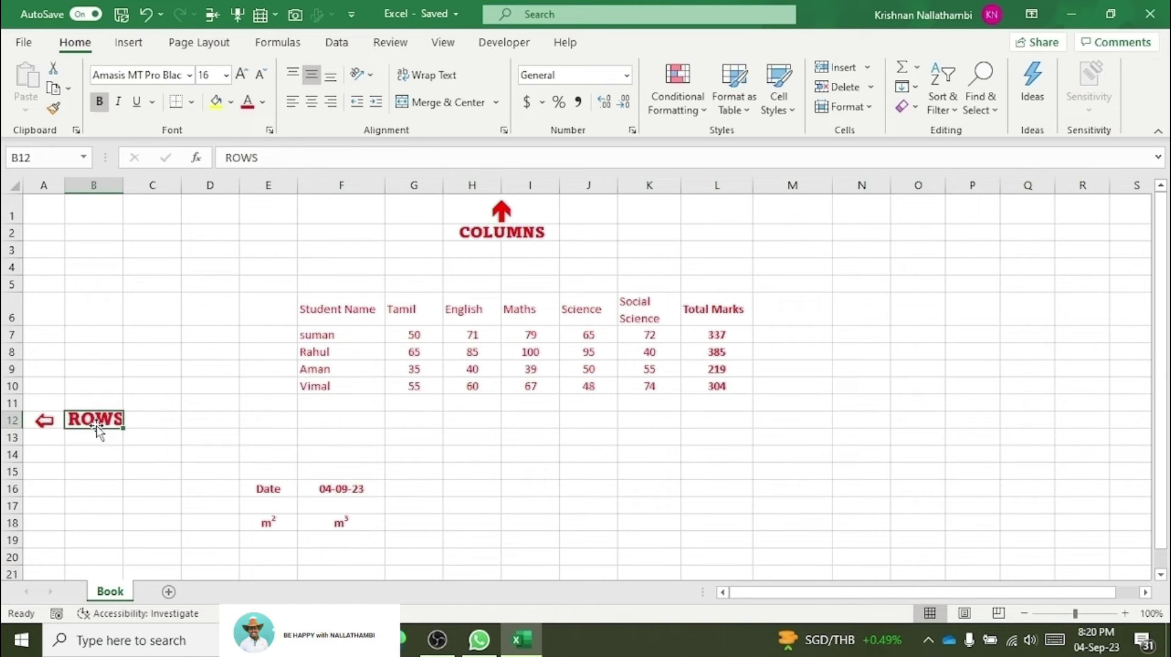
left_click(54, 111)
mouse_move(314, 299)
left_mouse_down()
mouse_move(353, 393)
mouse_move(792, 393)
left_mouse_up()
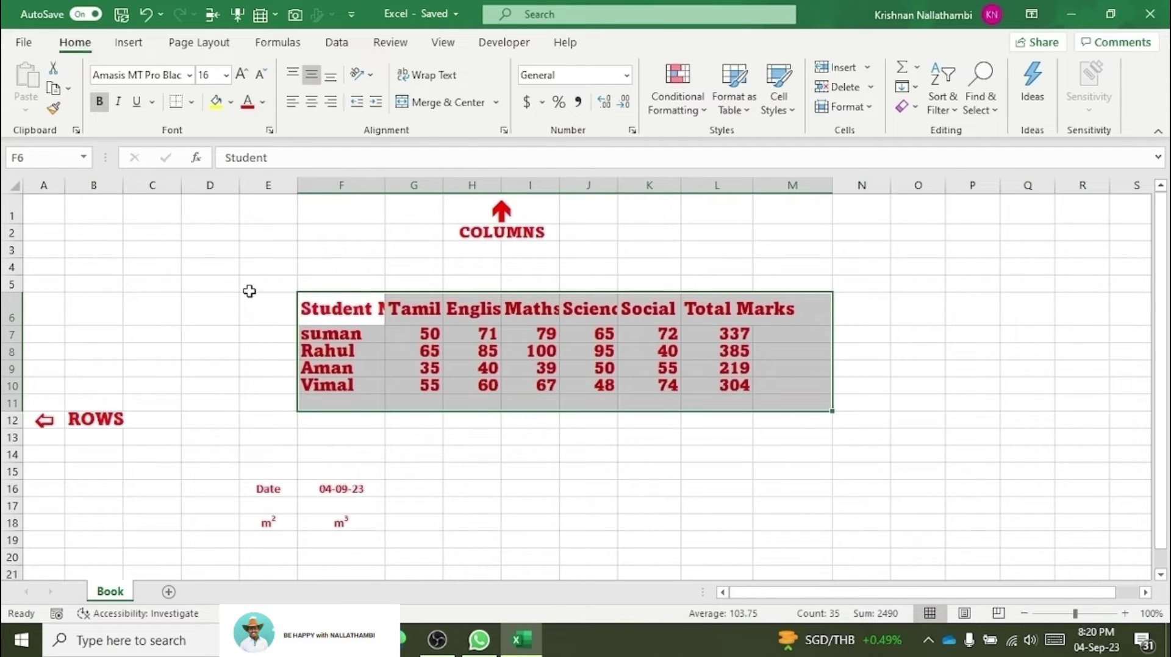
left_click(242, 381)
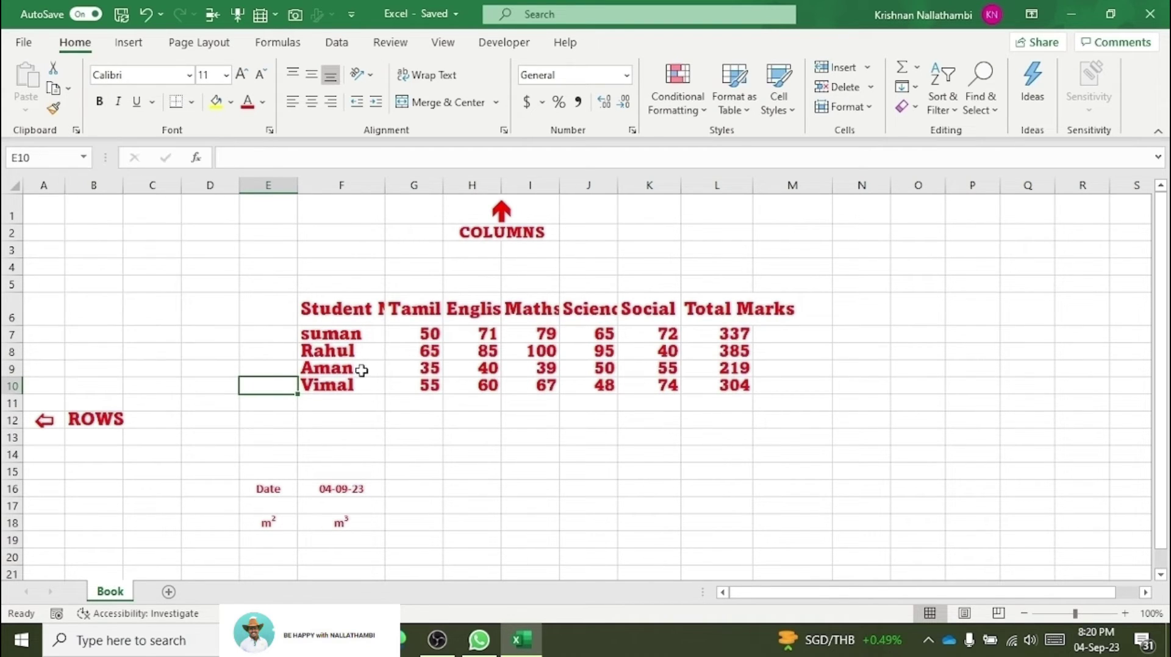
Step: Undo the oversized text and make the marks table F6:L10 bold
key("ctrl+z")
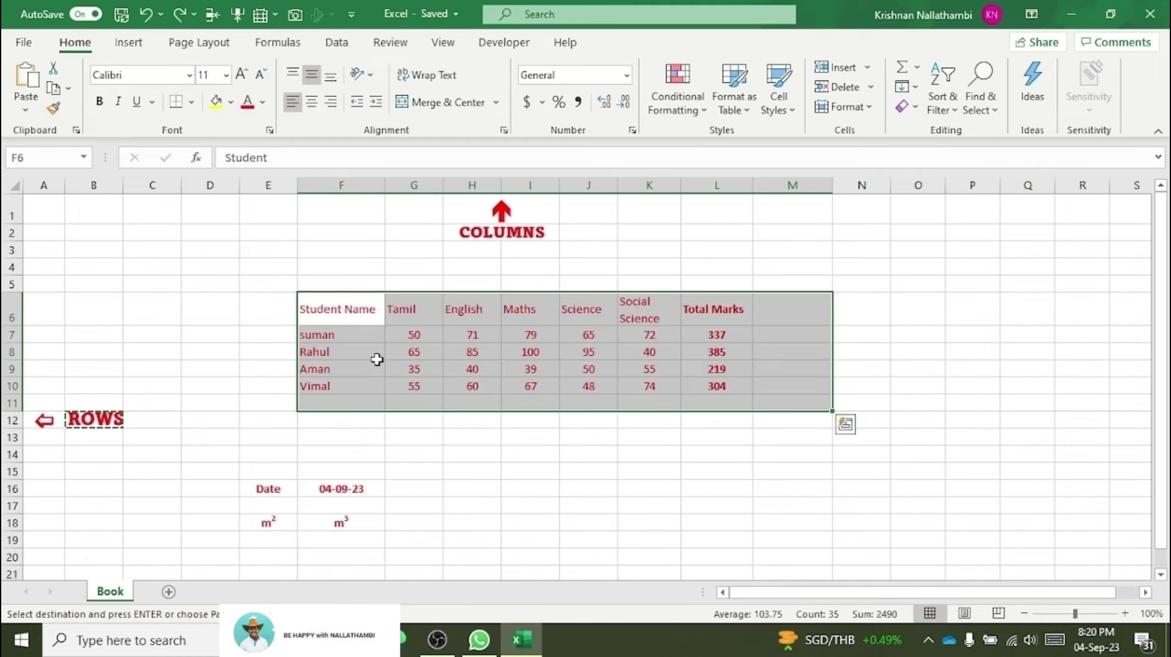
left_click(356, 355)
left_click(261, 314)
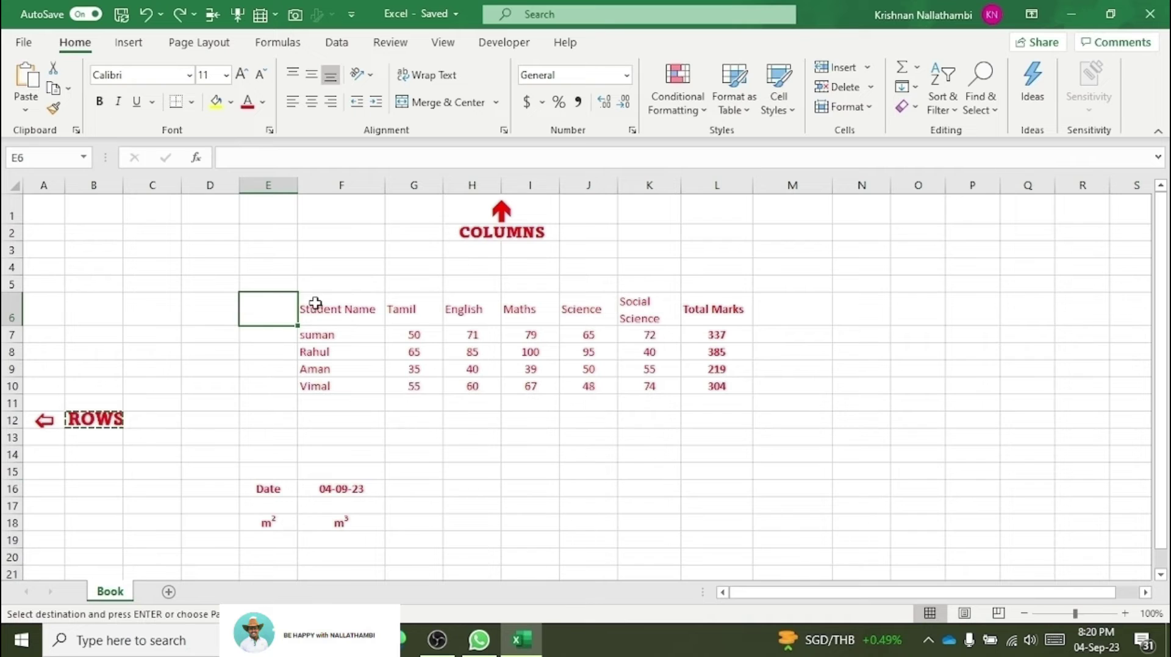
left_click_drag(313, 303, 701, 386)
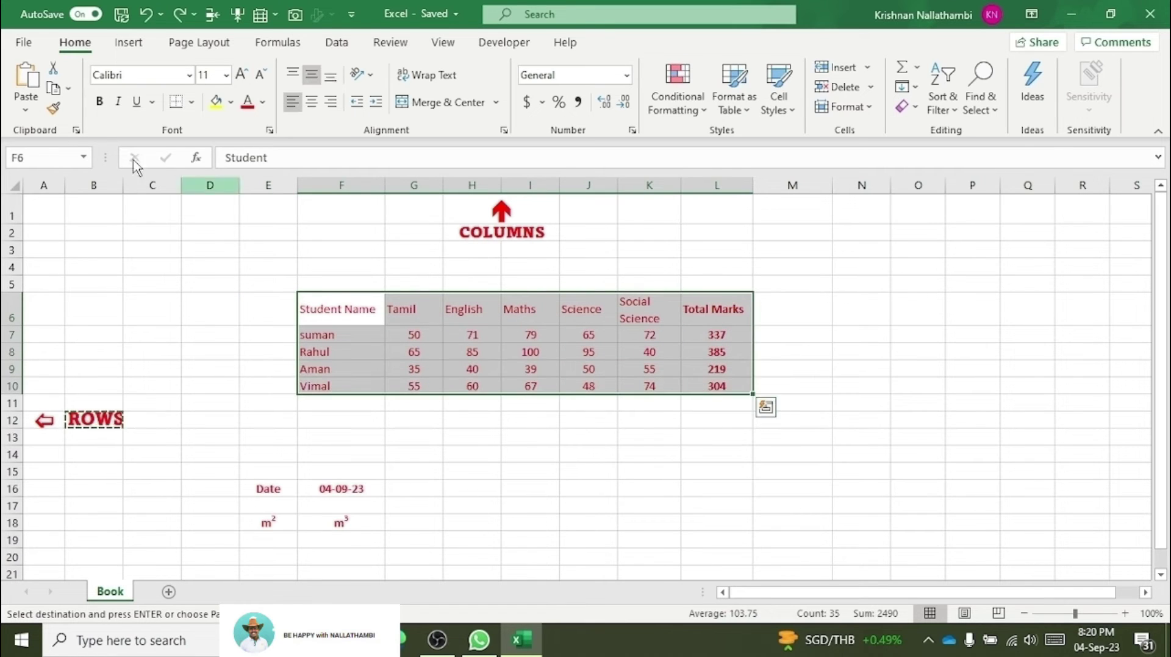
left_click(100, 103)
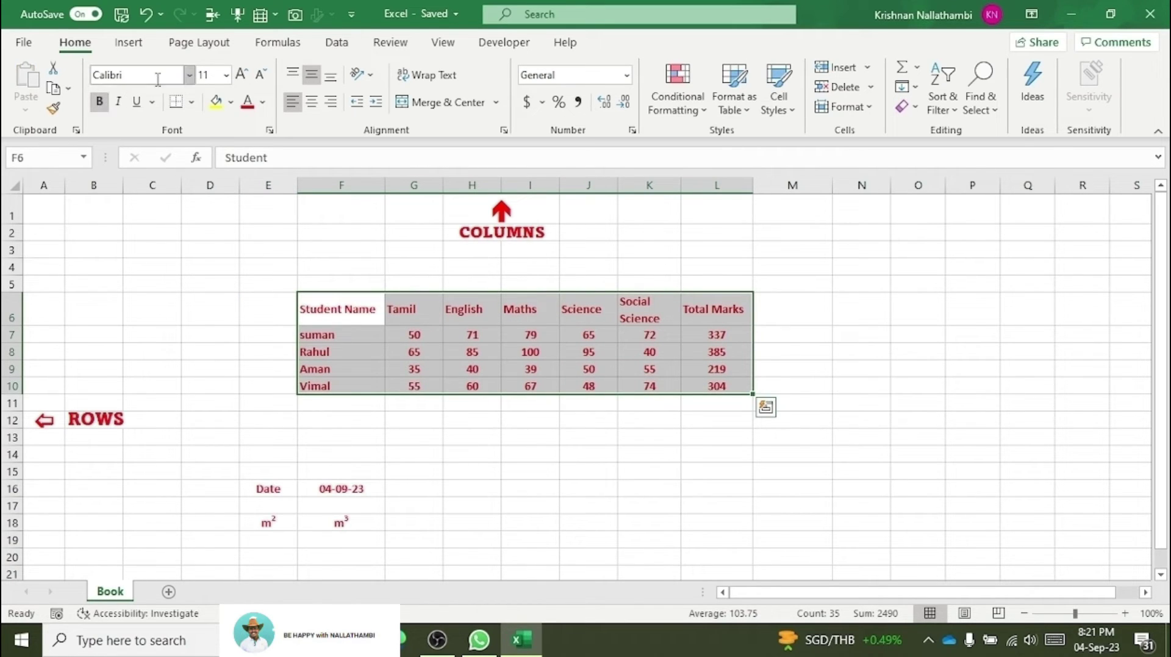
Step: Keep the current font at size 11, toggle italics off, and undo the underline
left_click(191, 76)
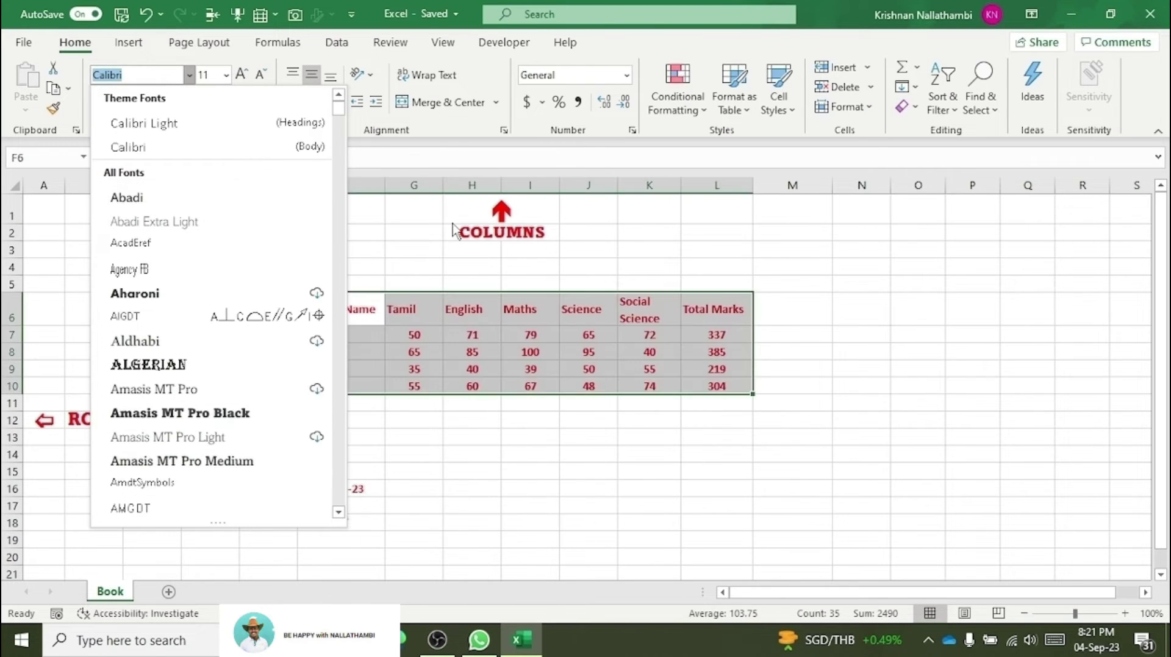
key("Escape")
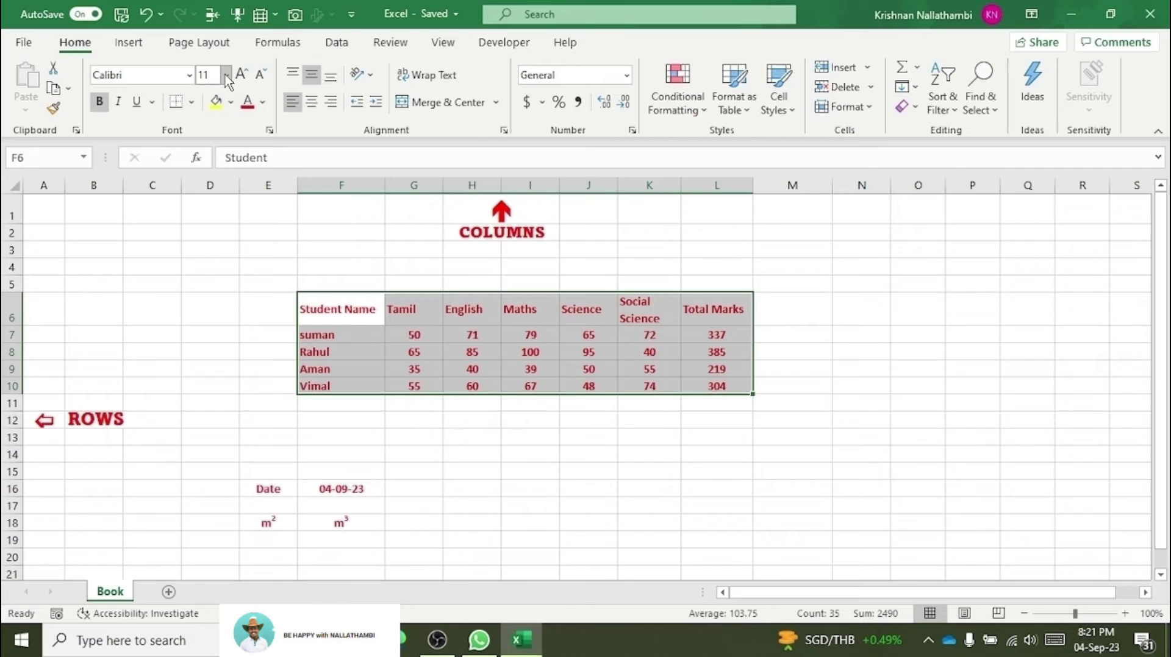
left_click(225, 75)
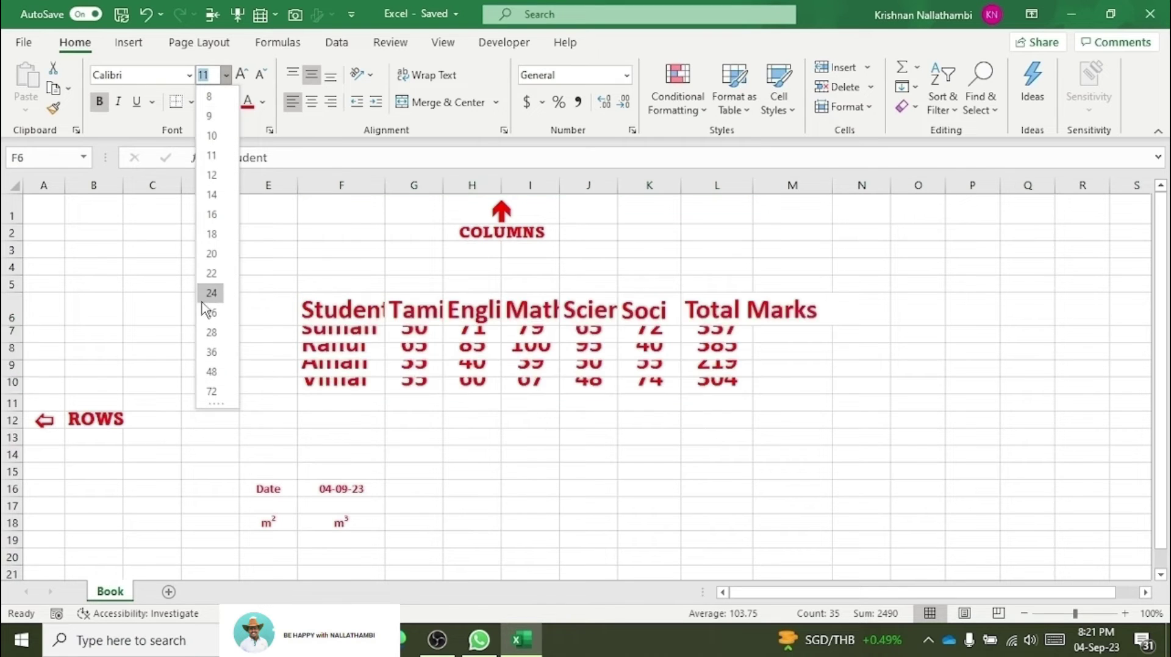
key("Escape")
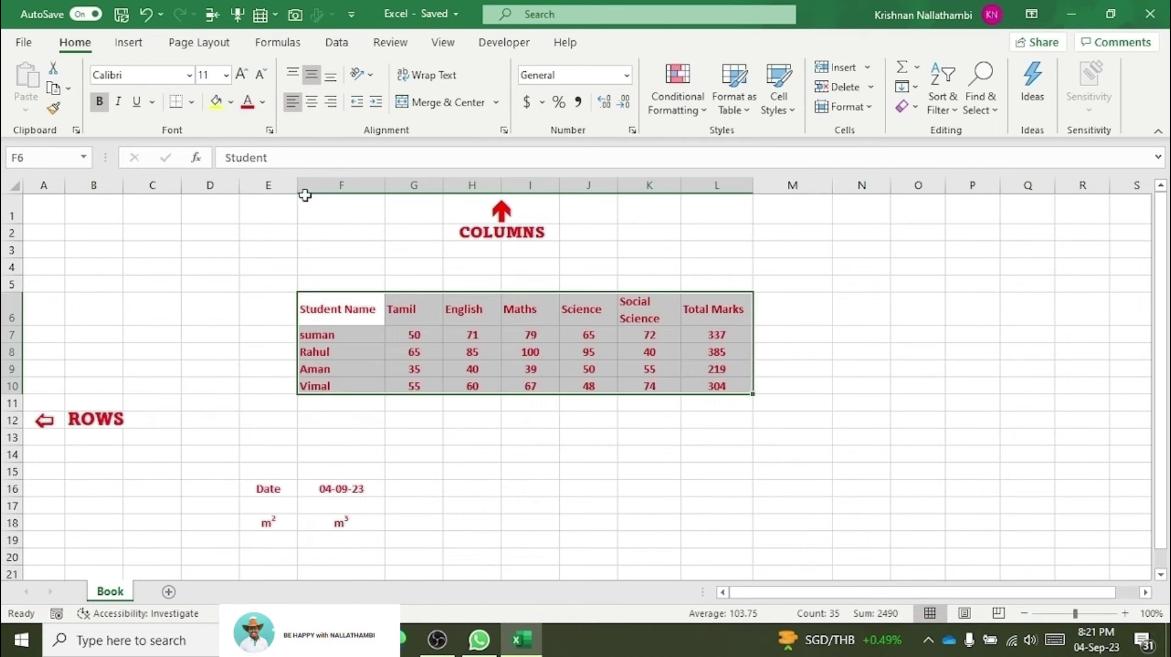
left_click(119, 107)
left_click(119, 105)
left_click(137, 104)
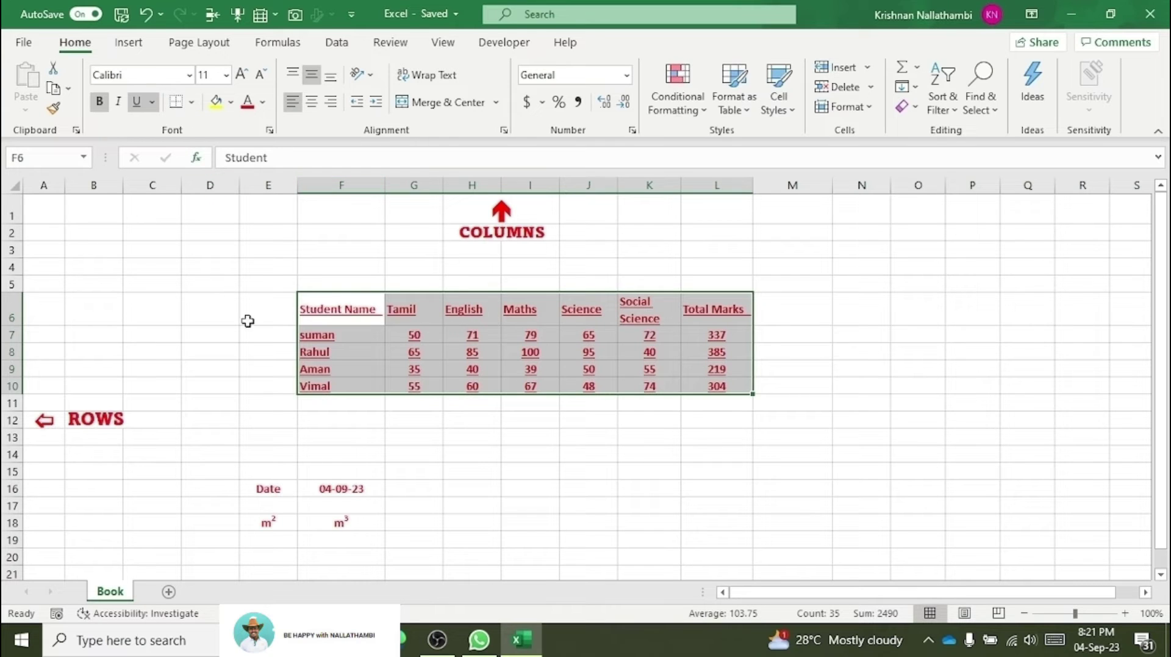
key("ctrl+z")
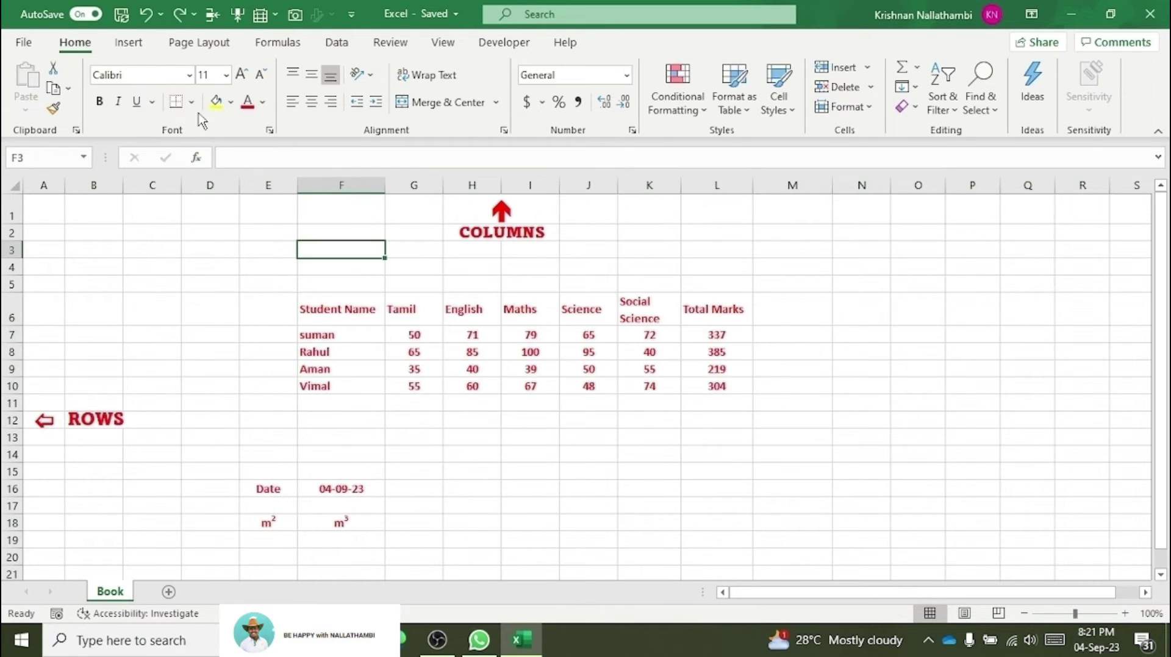
Step: Apply All Borders to every cell of the marks table
left_click_drag(312, 308, 720, 387)
left_click(192, 108)
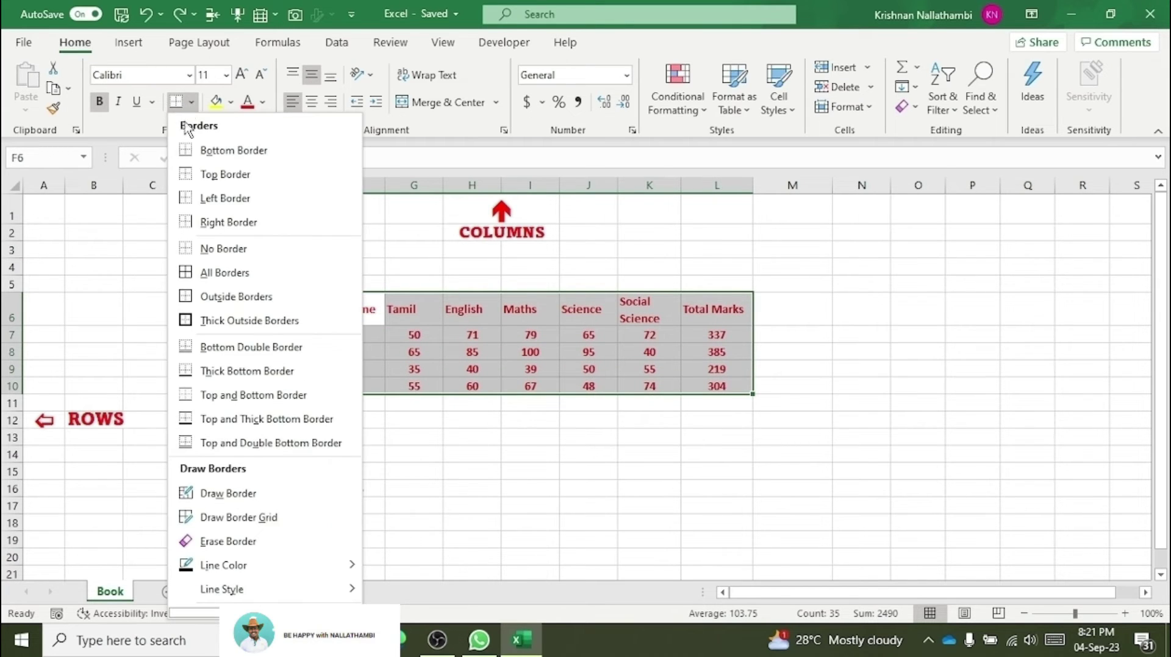
left_click(194, 272)
left_click(353, 417)
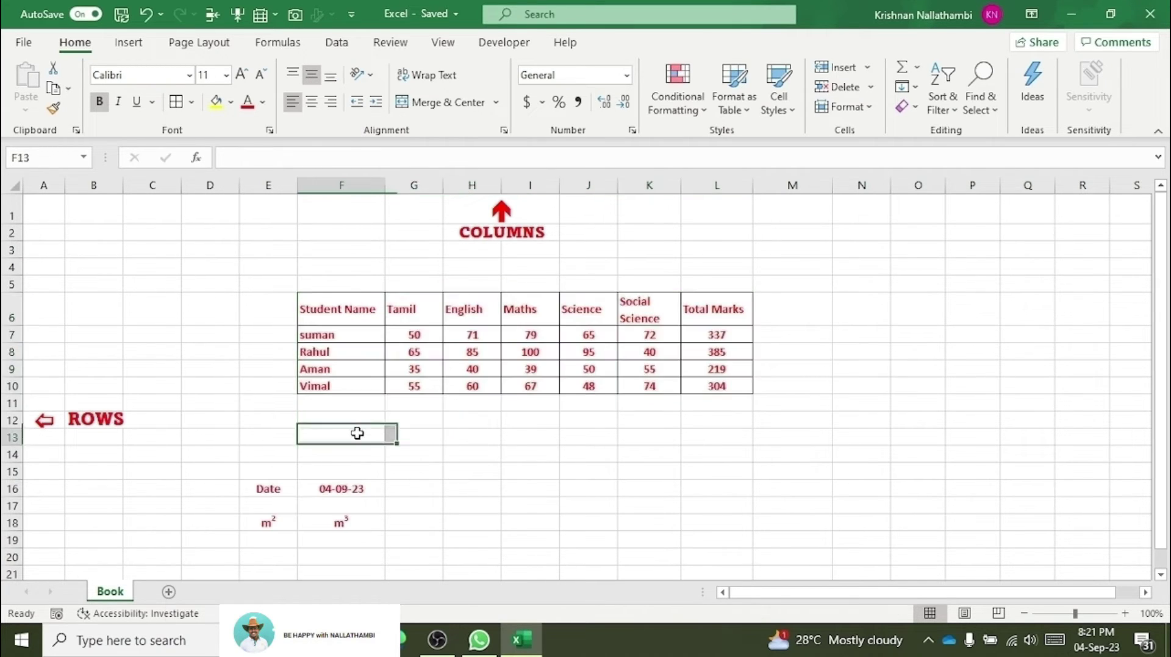
Step: Give the header row F6:L6 a grey fill instead of yellow
left_click(315, 313)
left_click_drag(315, 313, 744, 309)
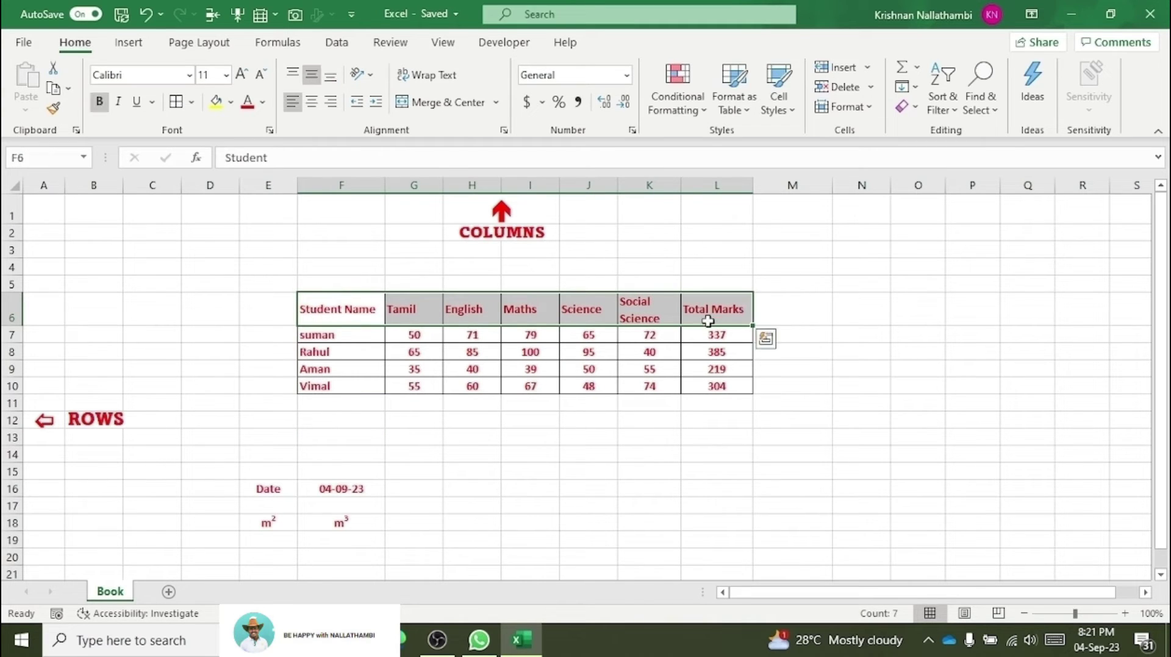
left_click(216, 102)
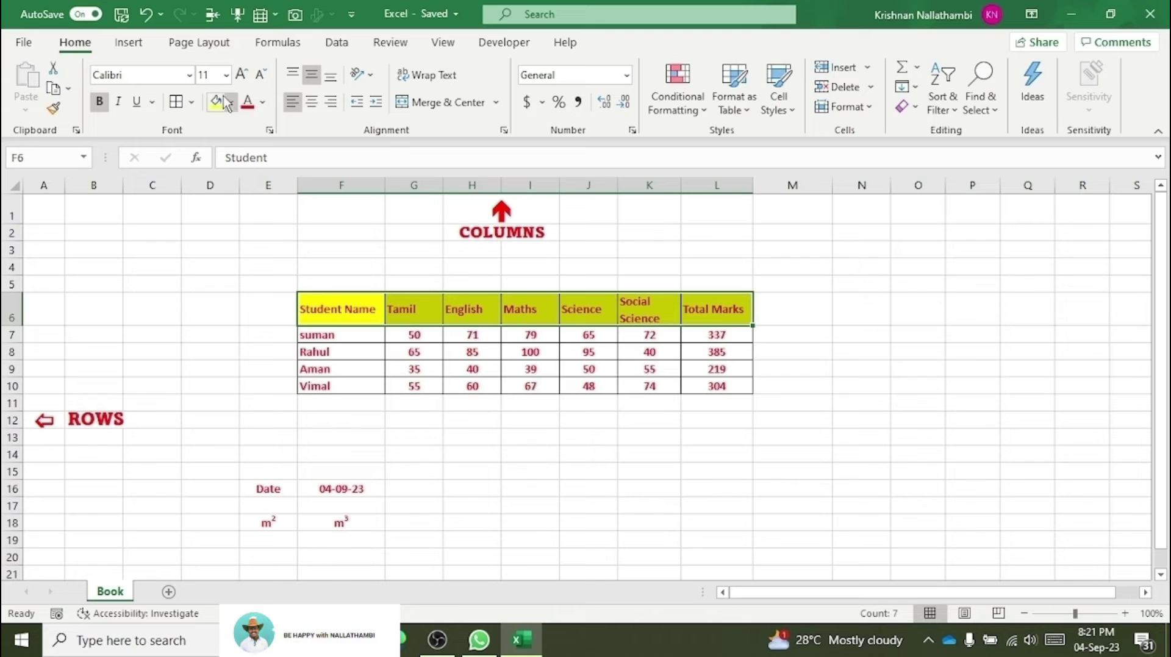
left_click(231, 103)
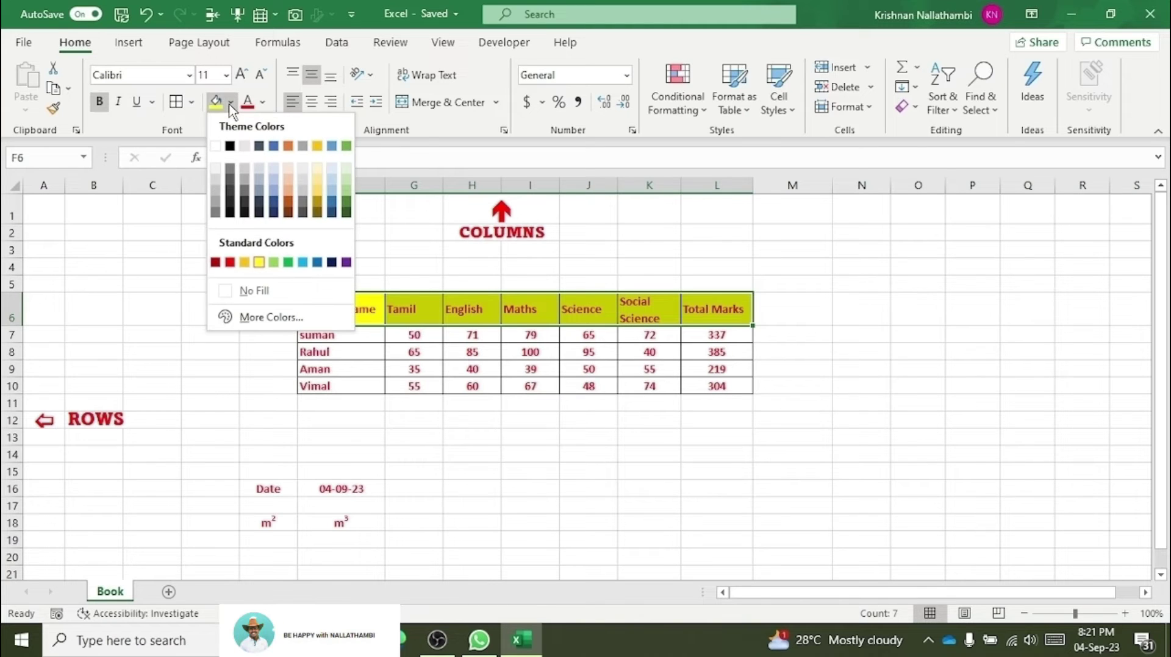
left_click(210, 180)
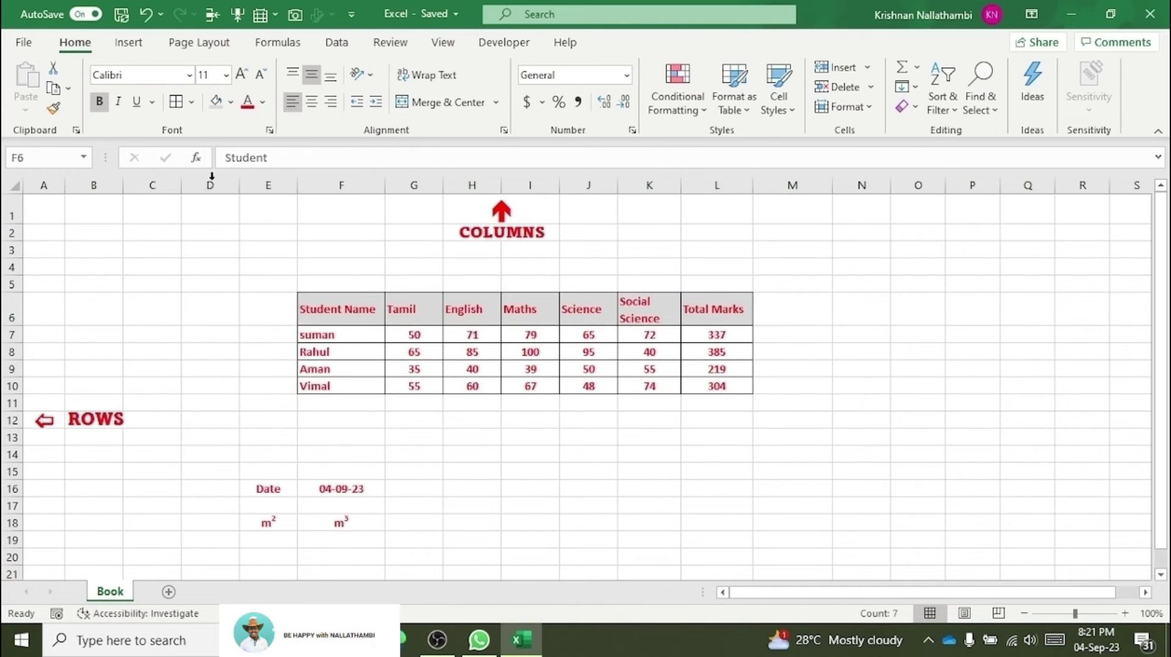
left_click(314, 231)
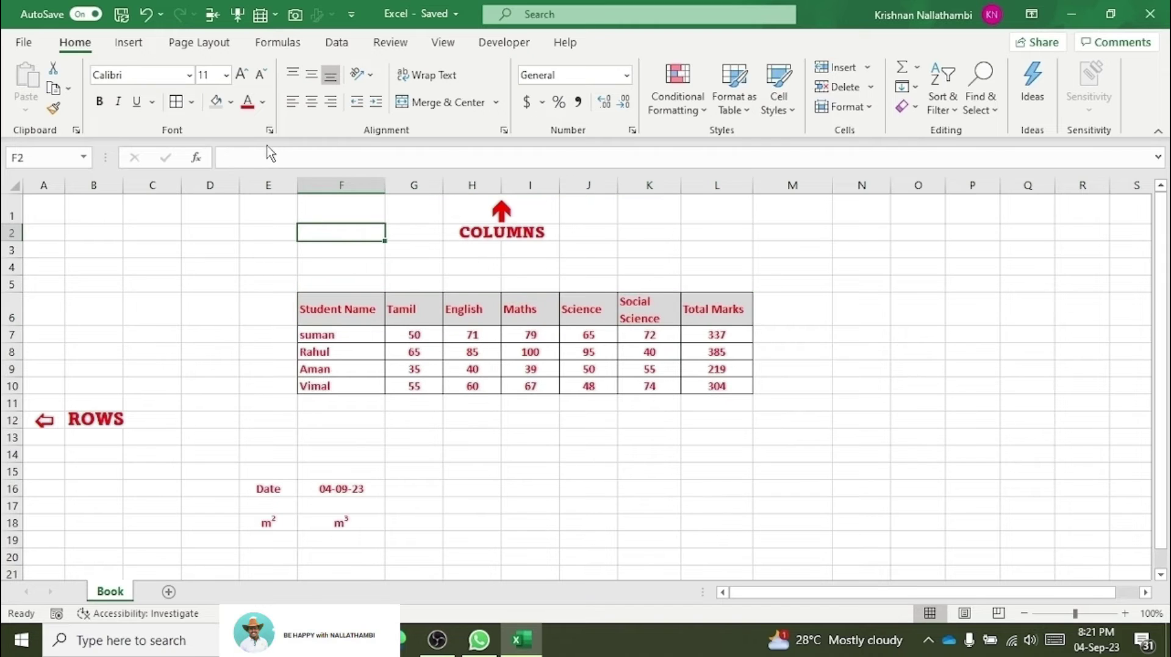
Step: Switch the marks table's font colour from red to Automatic black
left_click_drag(314, 278, 738, 421)
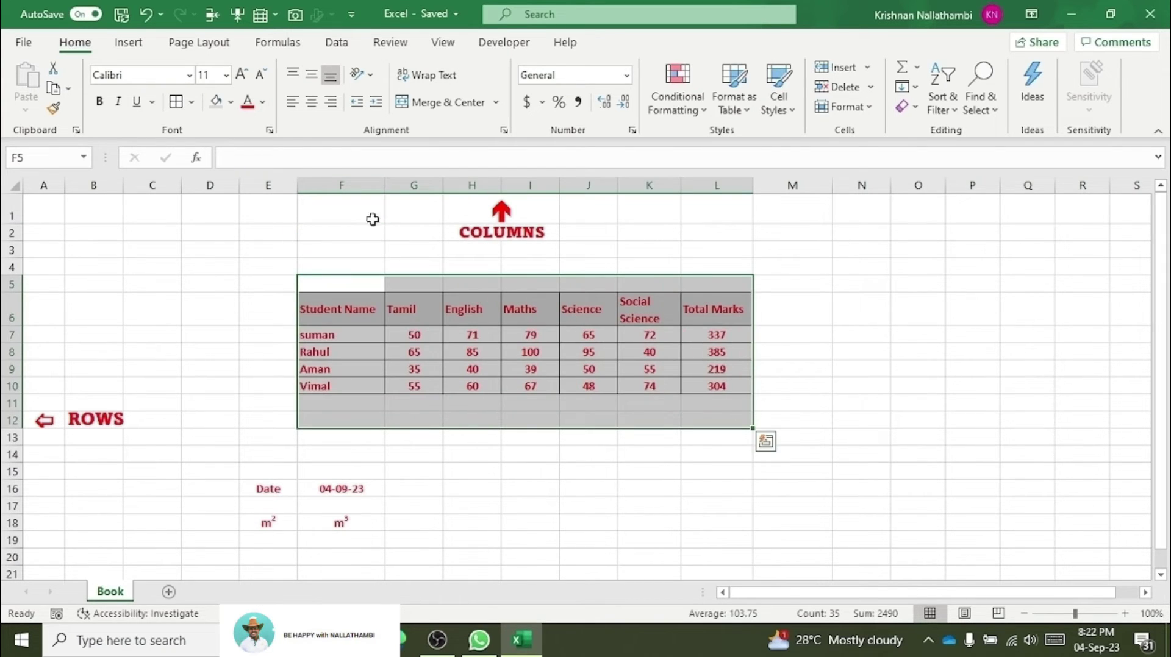
left_click(262, 103)
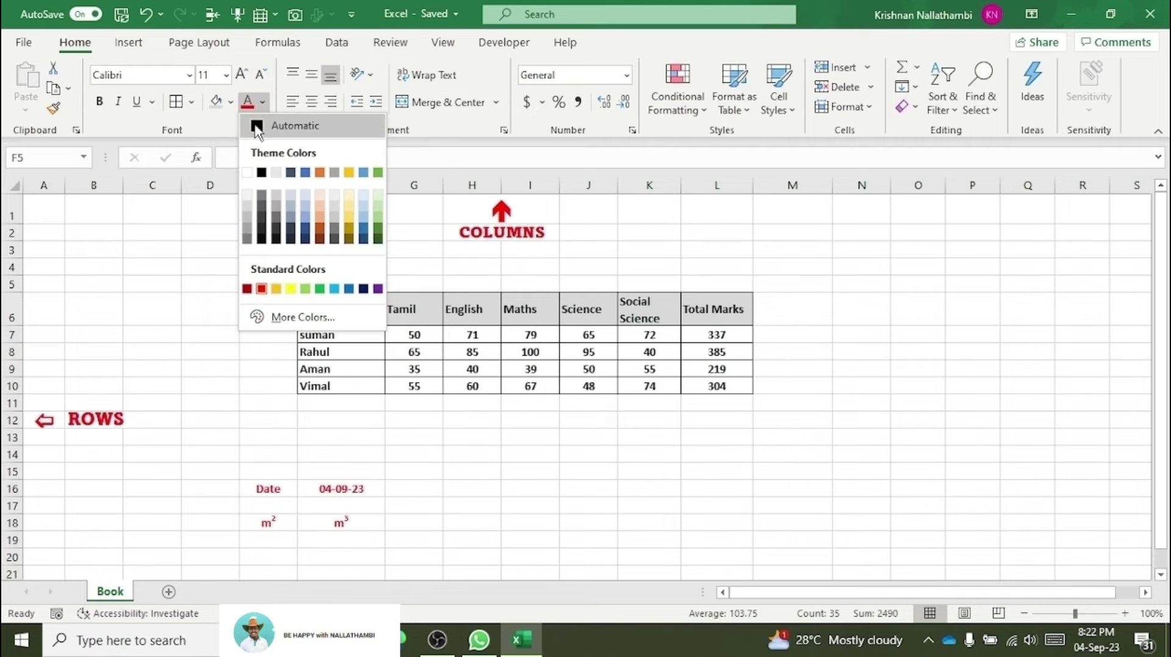
left_click(254, 124)
left_click(305, 247)
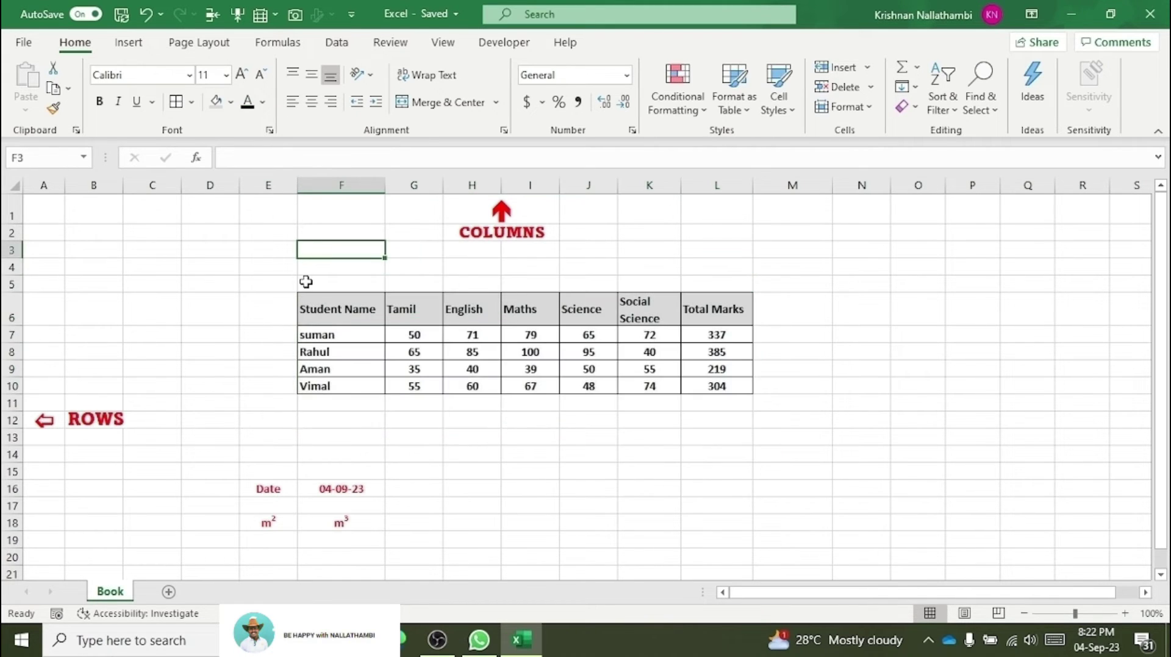
left_click(306, 283)
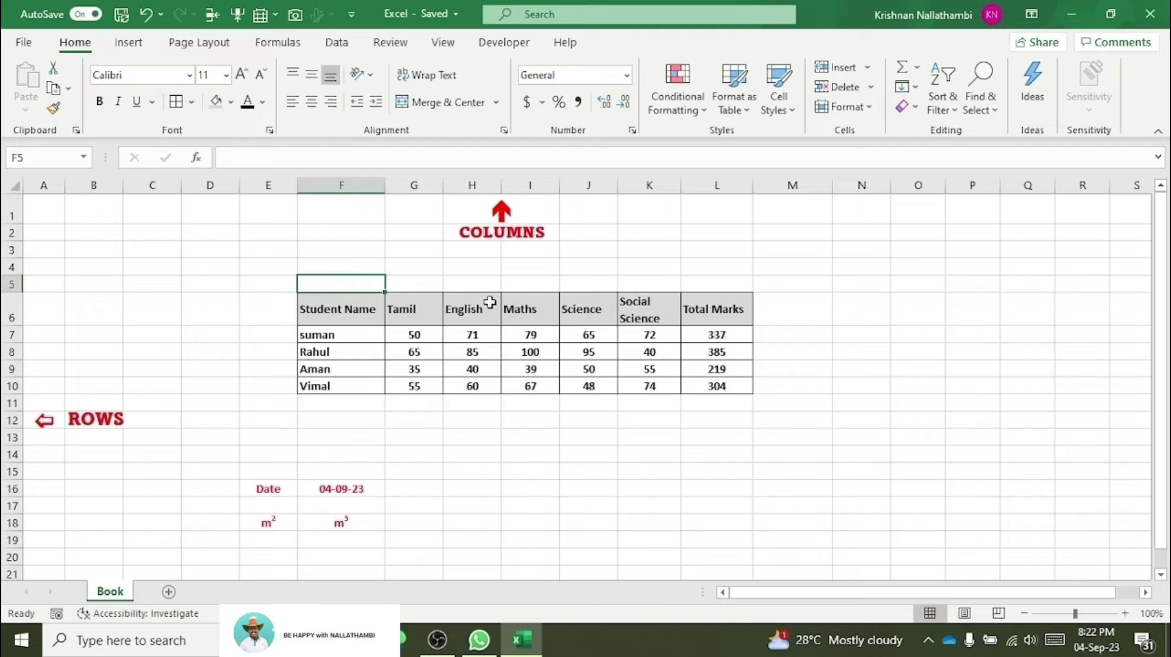
left_click_drag(323, 305, 701, 384)
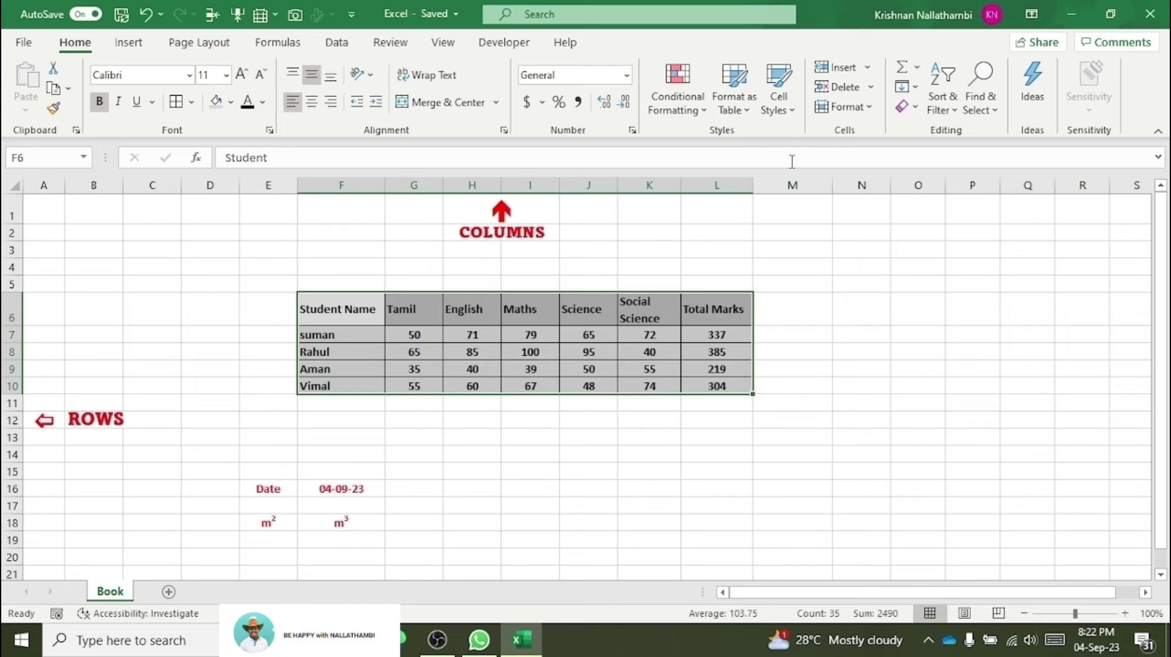
Step: Convert F6:L10 to a table and apply the green Table Style Medium 14
left_click(751, 111)
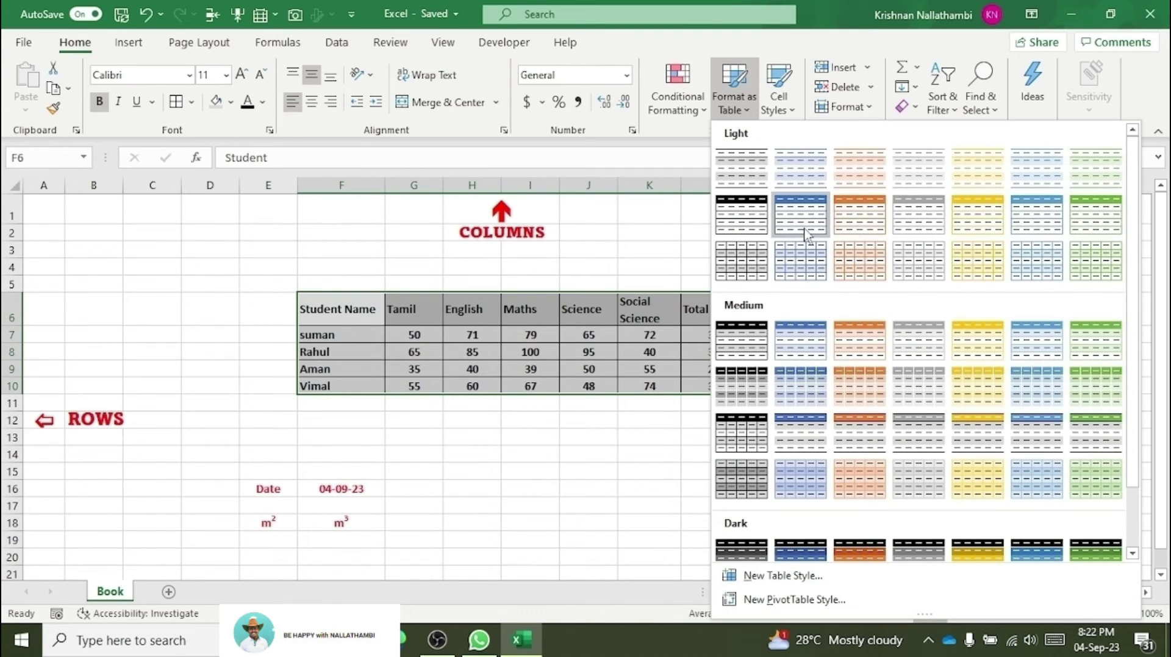
left_click(807, 235)
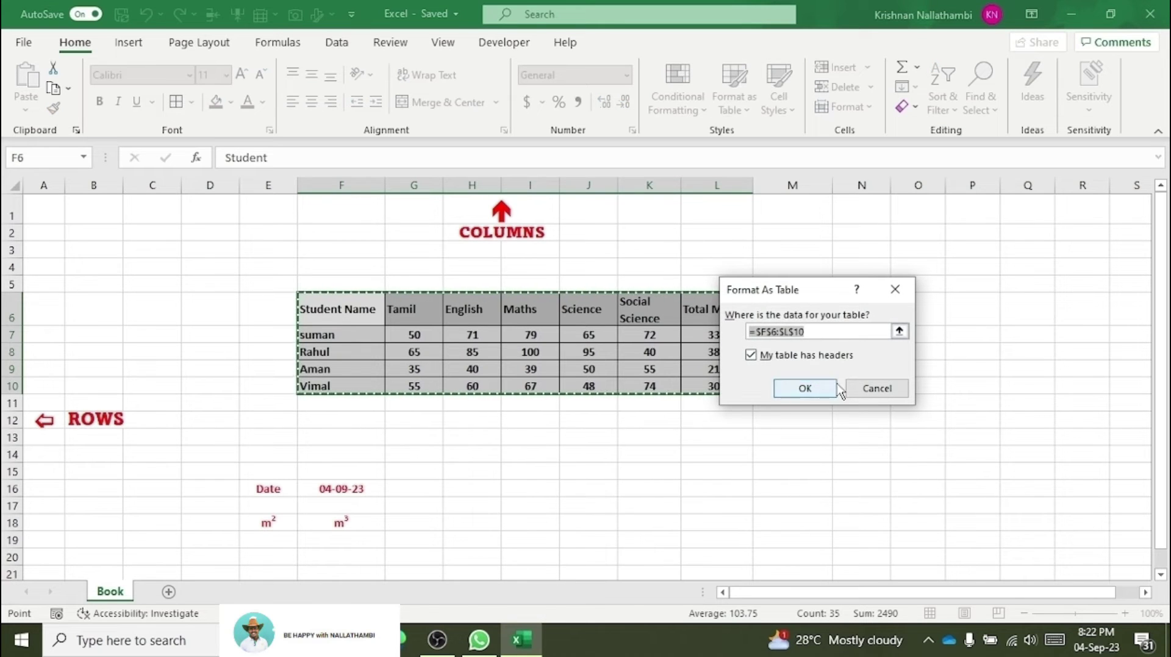
left_click(814, 389)
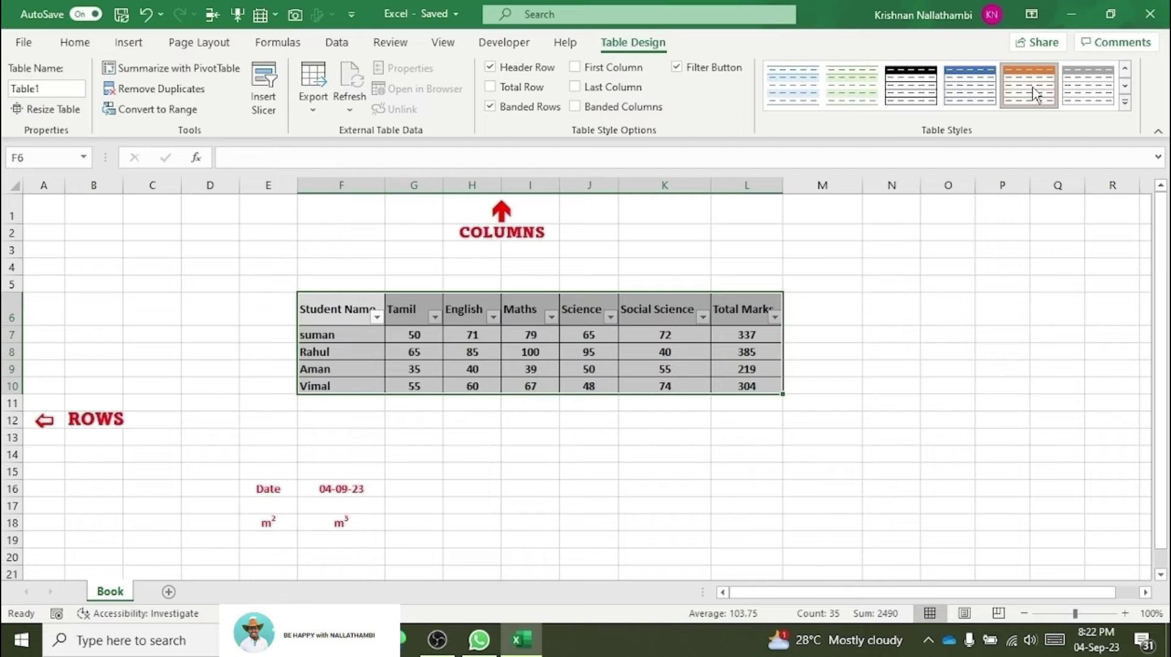
left_click(890, 319)
left_click(334, 310)
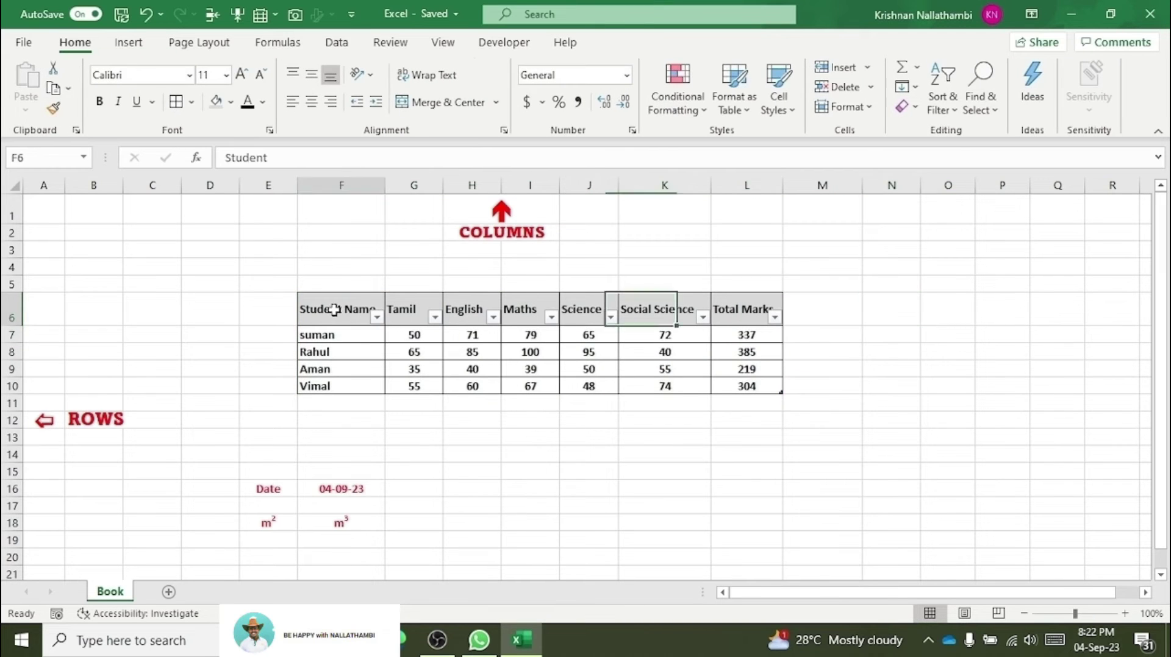
left_click_drag(334, 310, 744, 386)
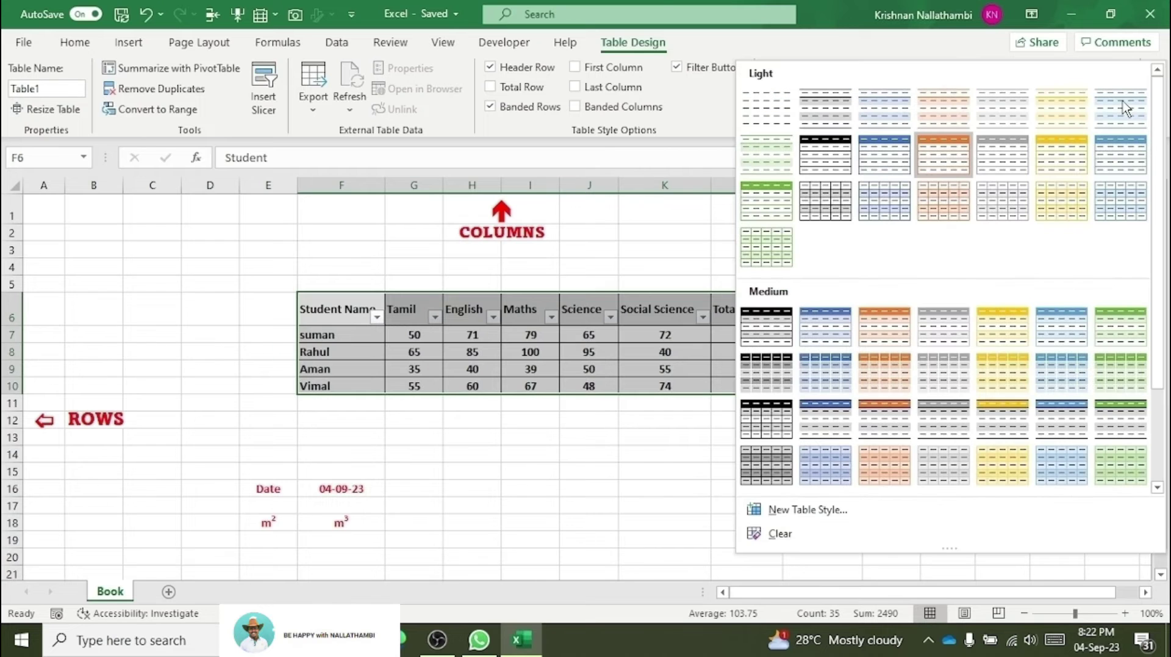
left_click(1125, 102)
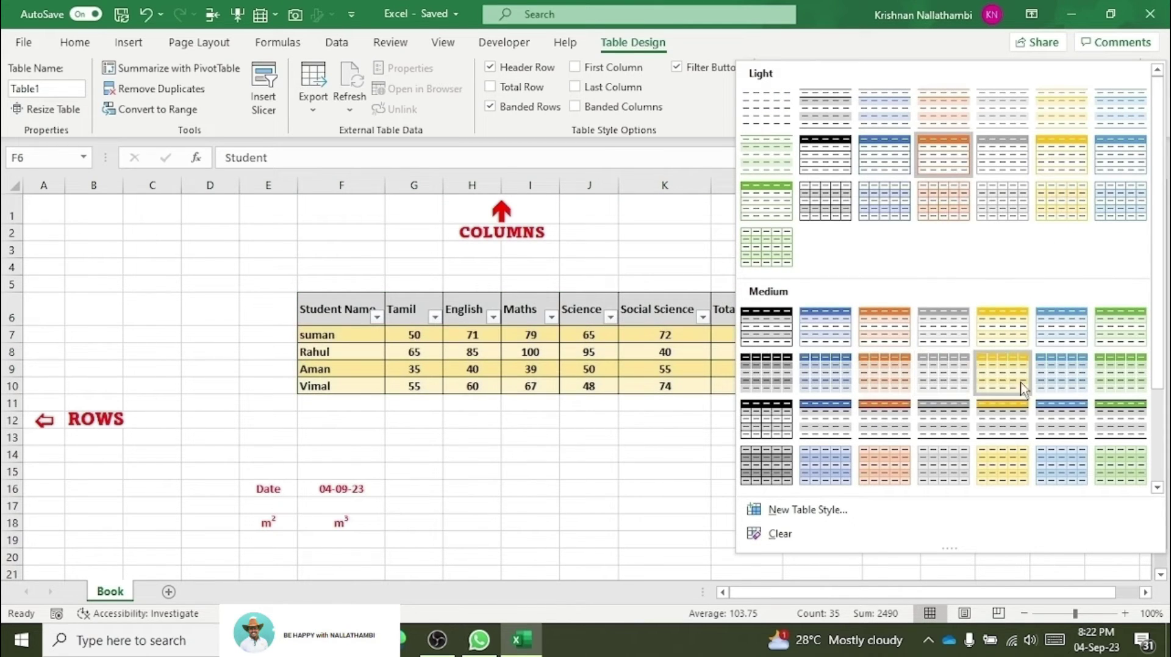
left_click(1107, 383)
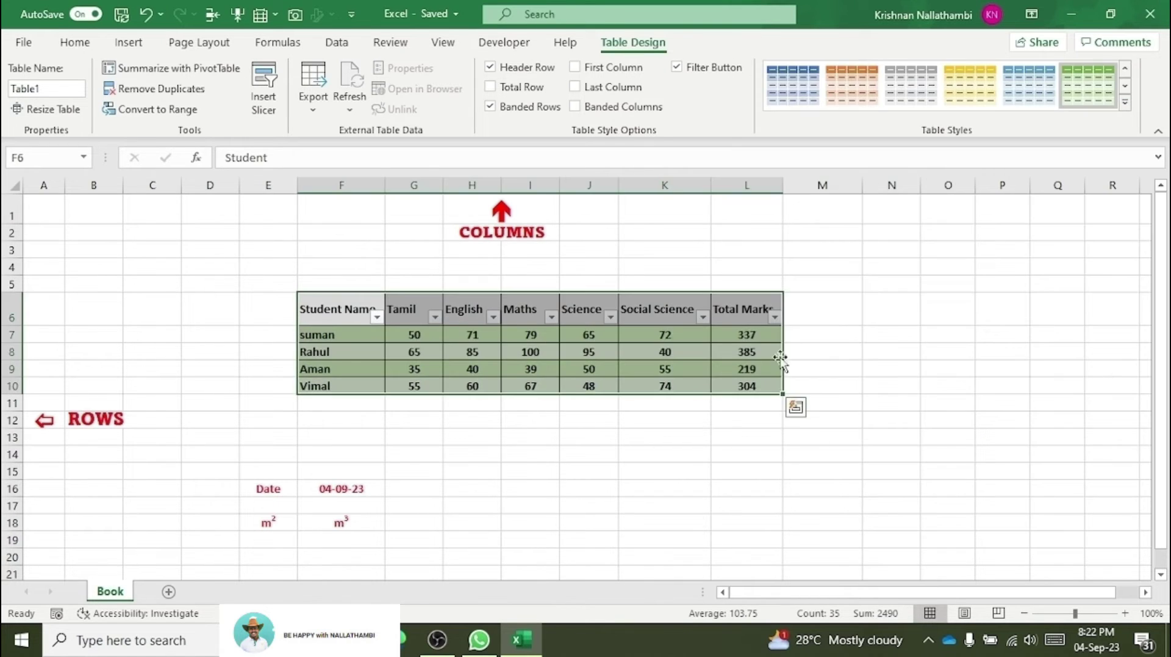
left_click(821, 334)
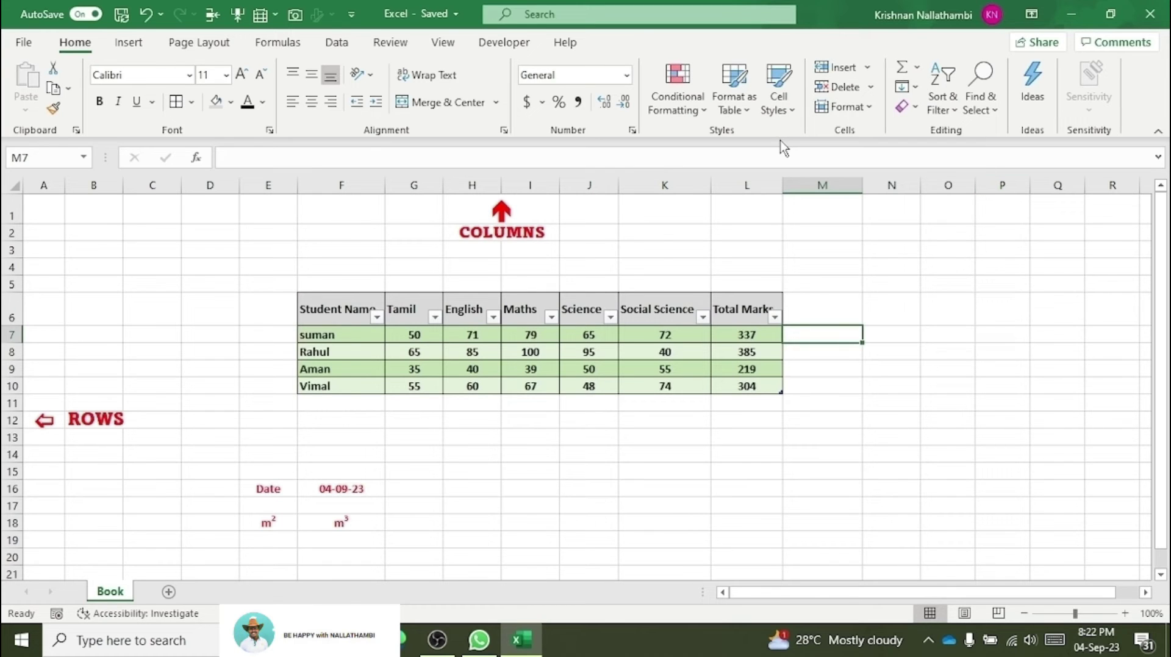
Step: Try a dark brown table style, then cancel the prompt and close the gallery unchanged
left_click(734, 100)
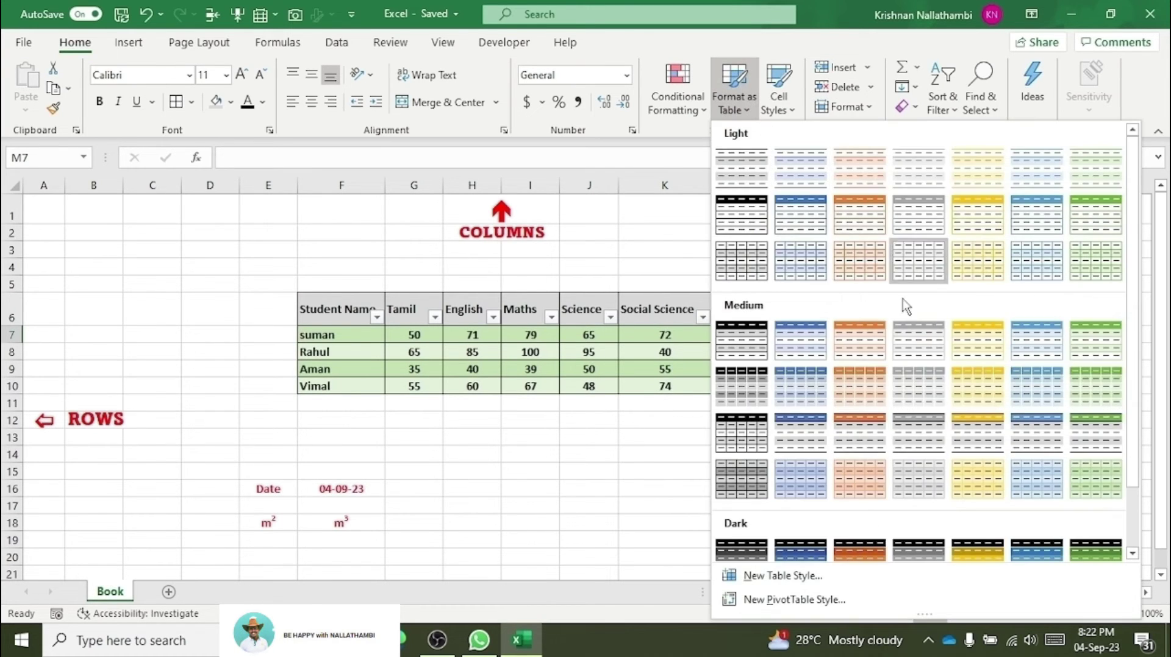
scroll(930, 407, "down", 2)
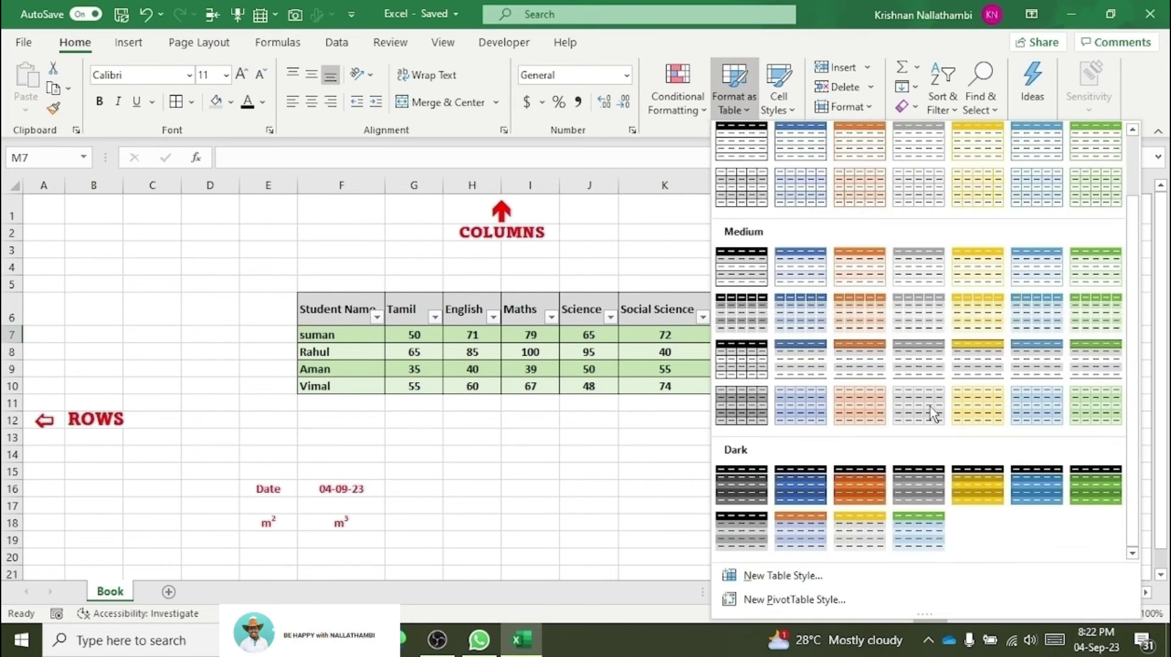
left_click(881, 491)
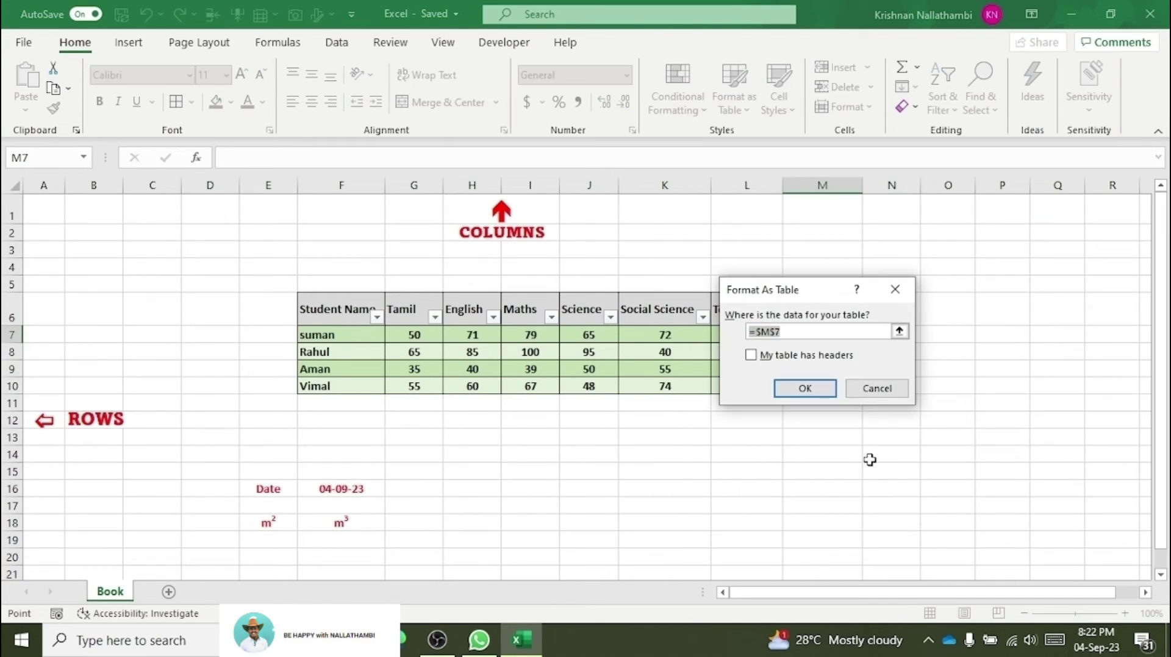
left_click(906, 298)
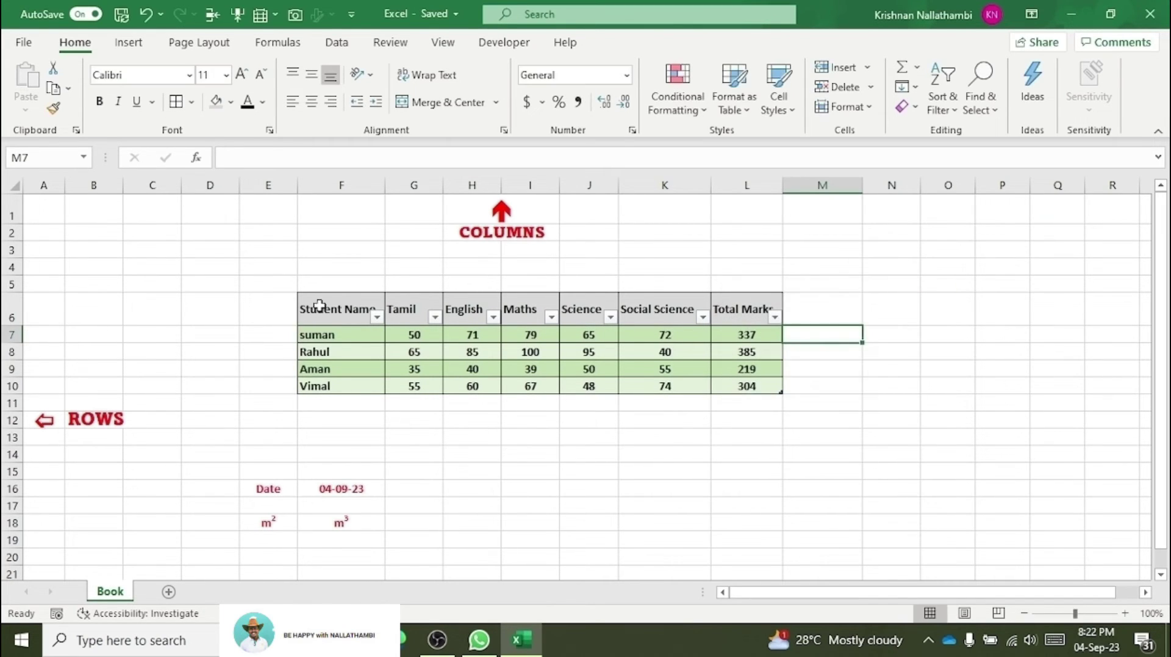
left_click_drag(358, 305, 756, 388)
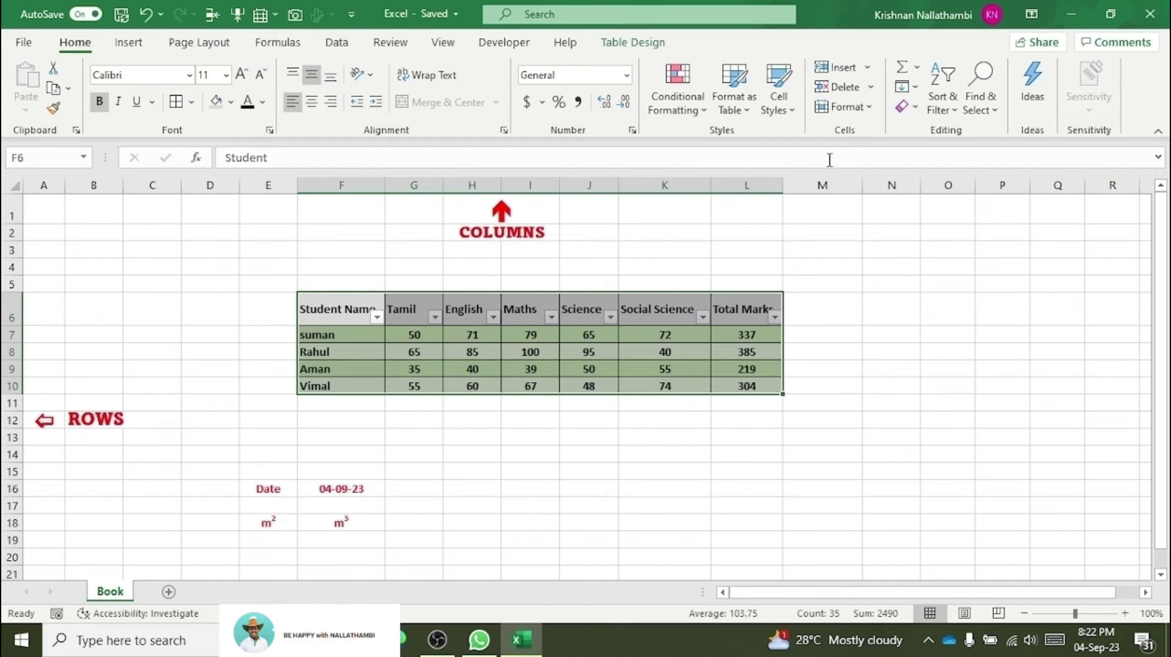
left_click(745, 115)
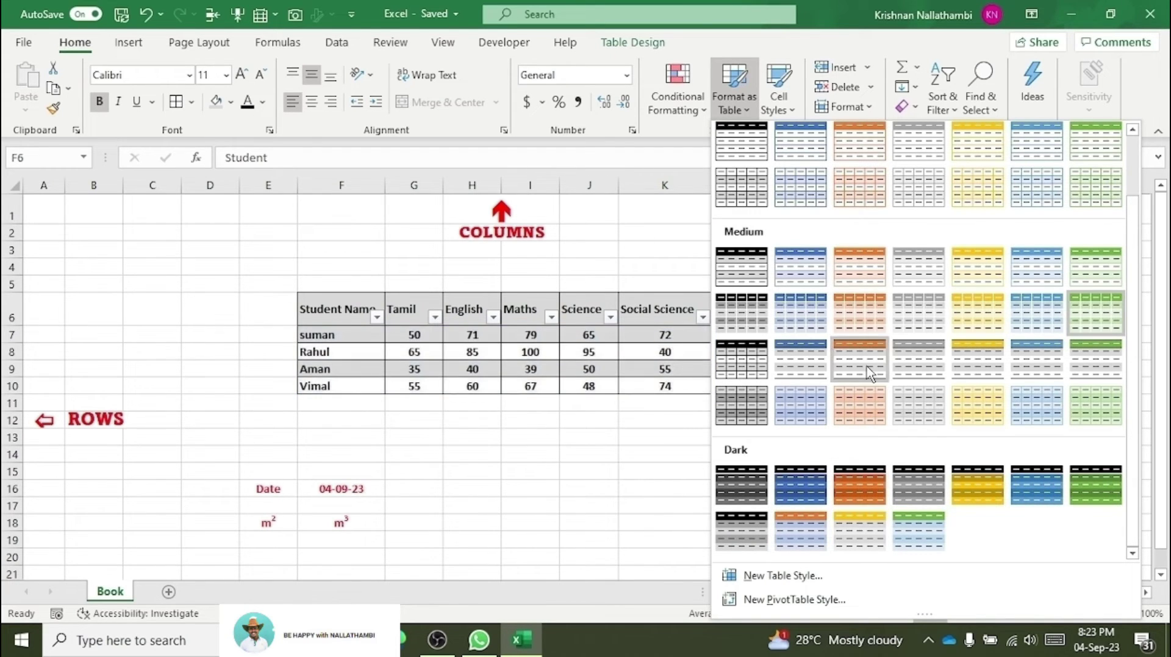
left_click(504, 475)
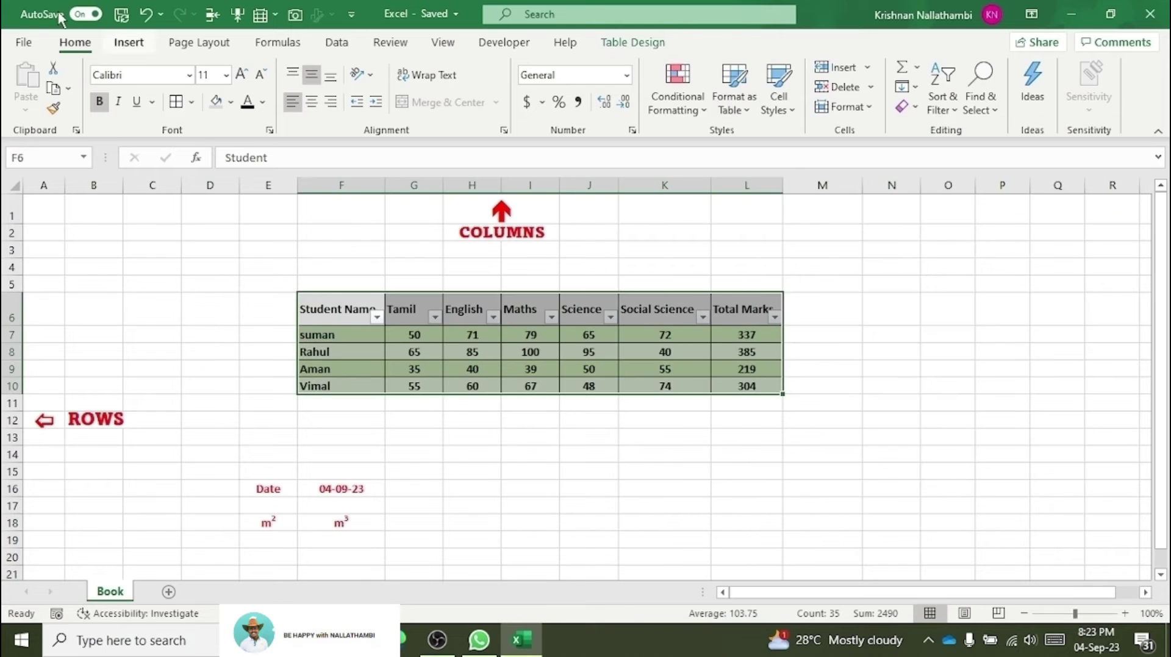
Step: Undo the table styling and centre-align all cells in F6:L10
key("ctrl+z")
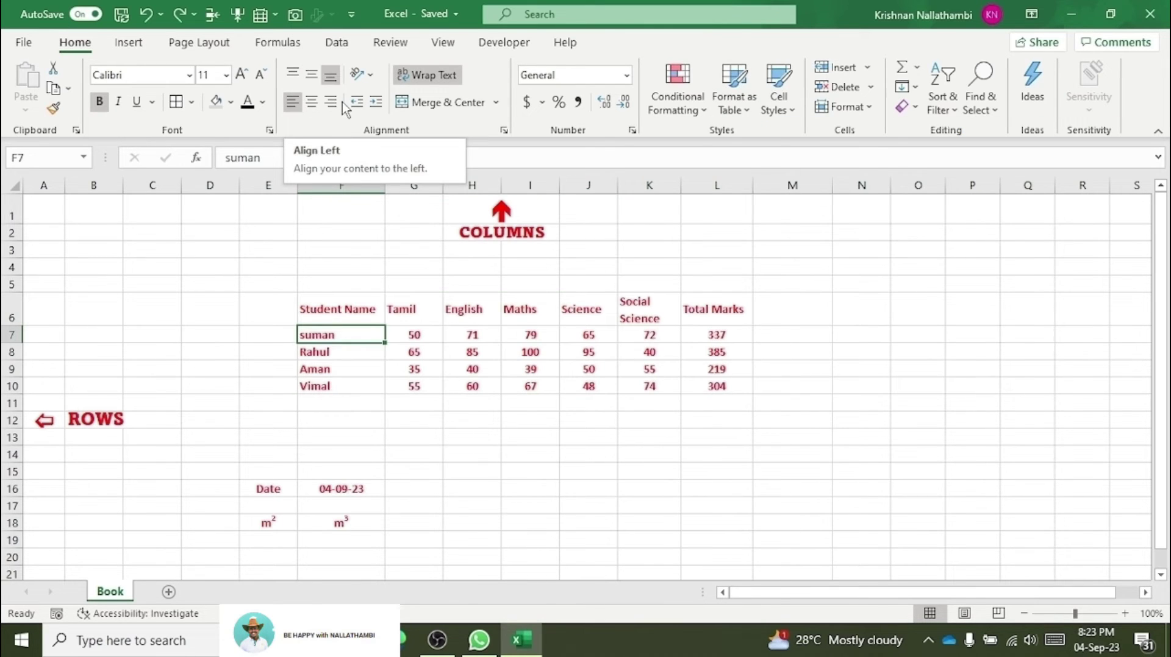
left_click_drag(322, 303, 737, 385)
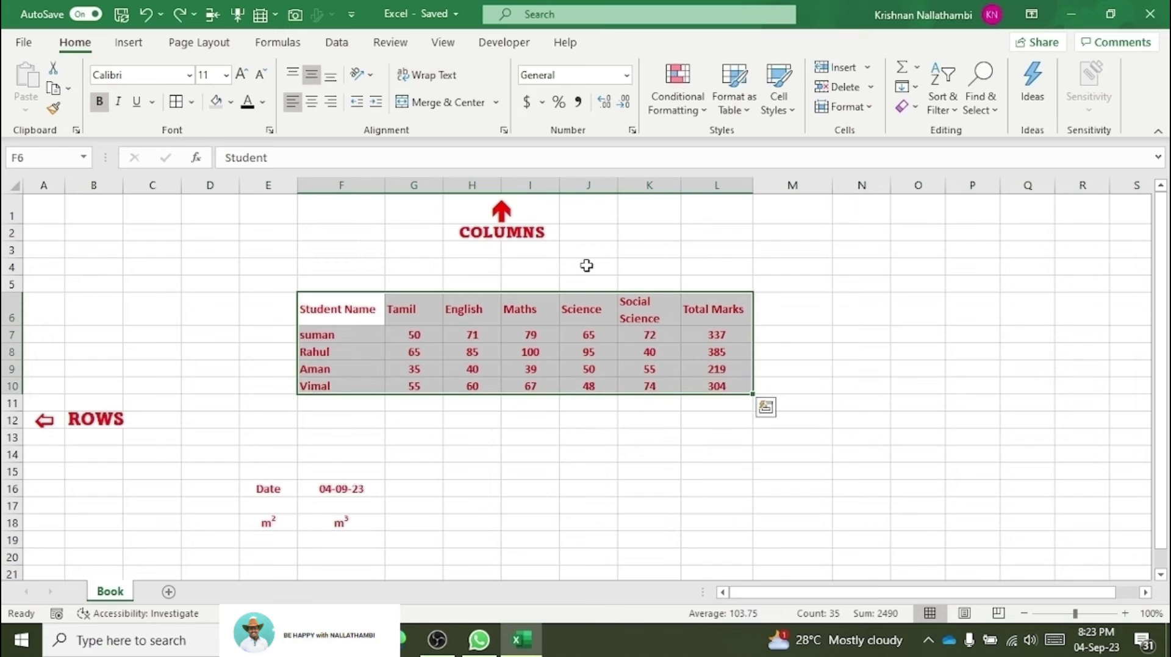
left_click(315, 106)
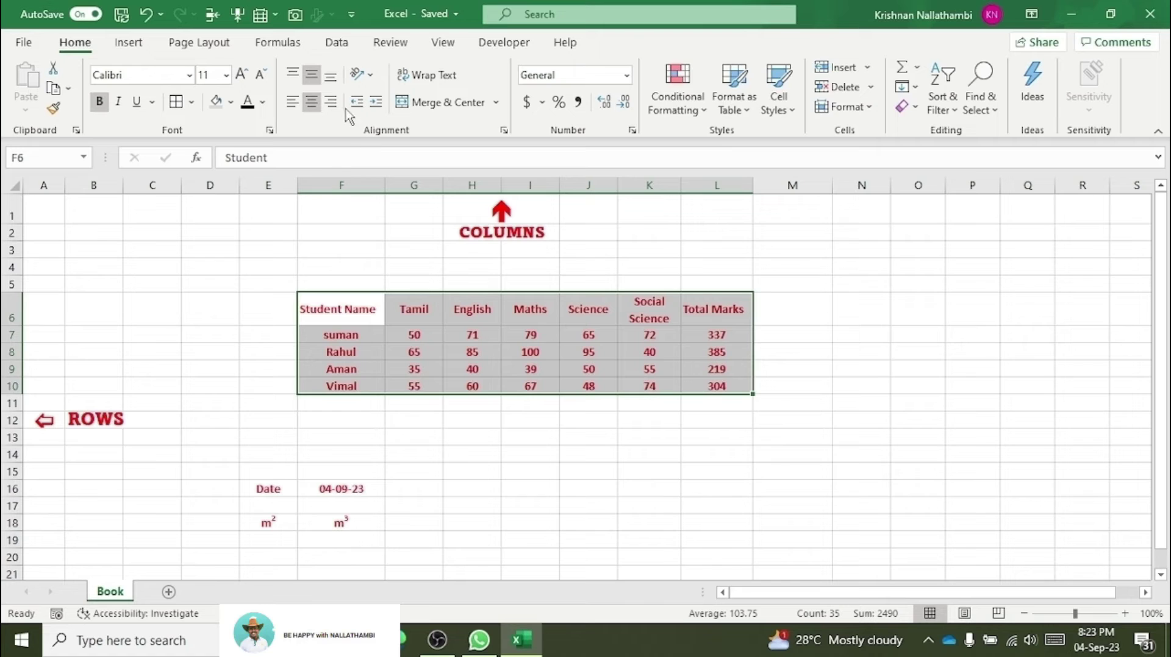
left_click(439, 354)
left_click(339, 282)
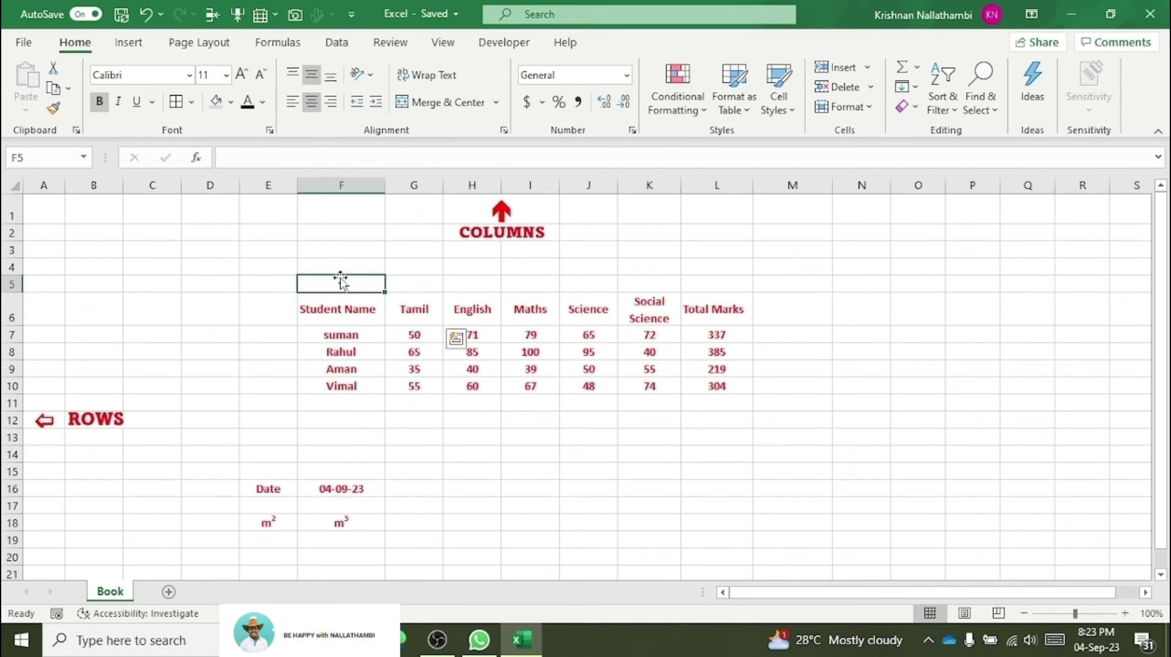
left_click(334, 312)
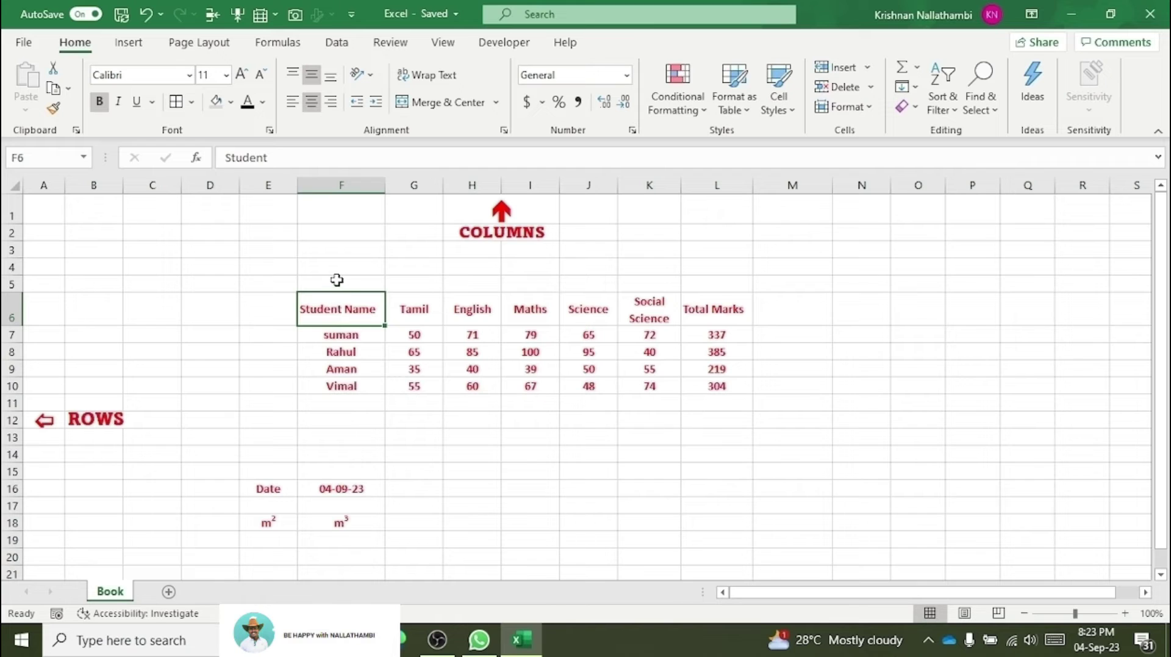
Step: Merge and centre F5:F6, G5:G6 and H5:H6 for Student Name, Tamil and English
left_click_drag(336, 280, 337, 308)
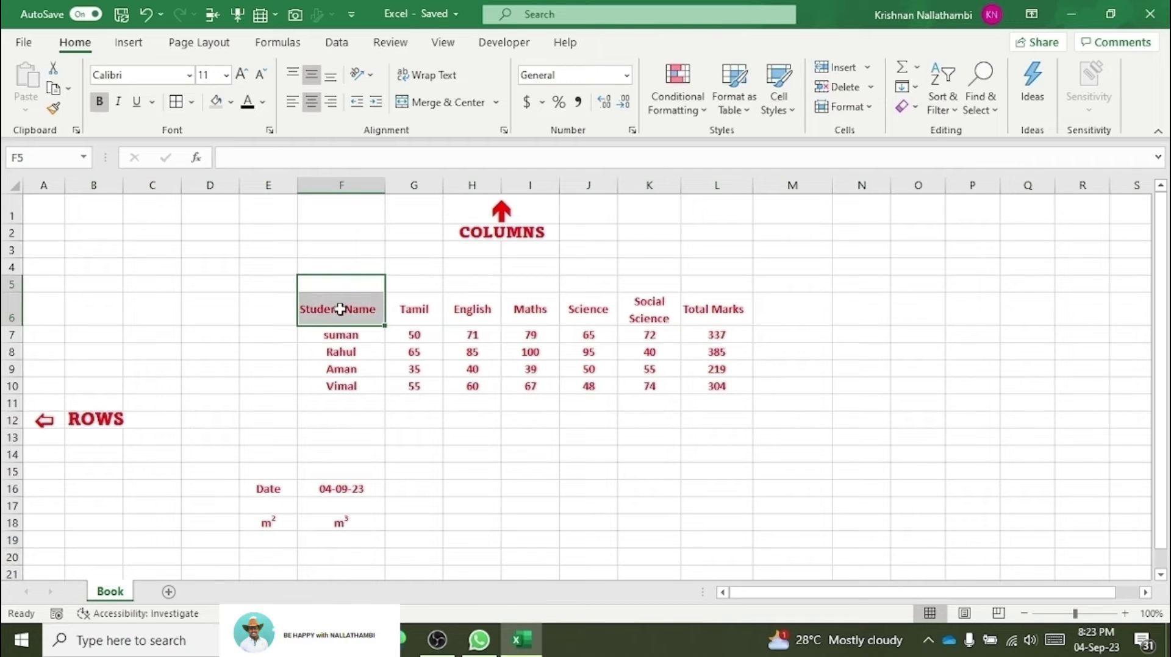
left_click(449, 103)
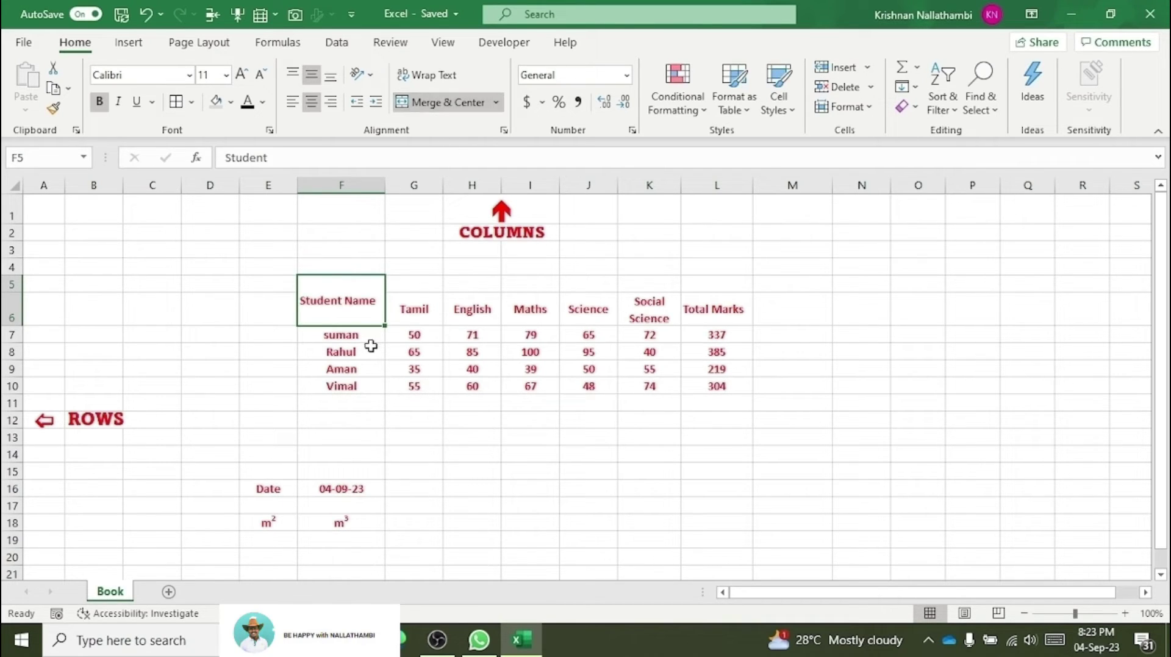
left_click_drag(416, 317, 413, 280)
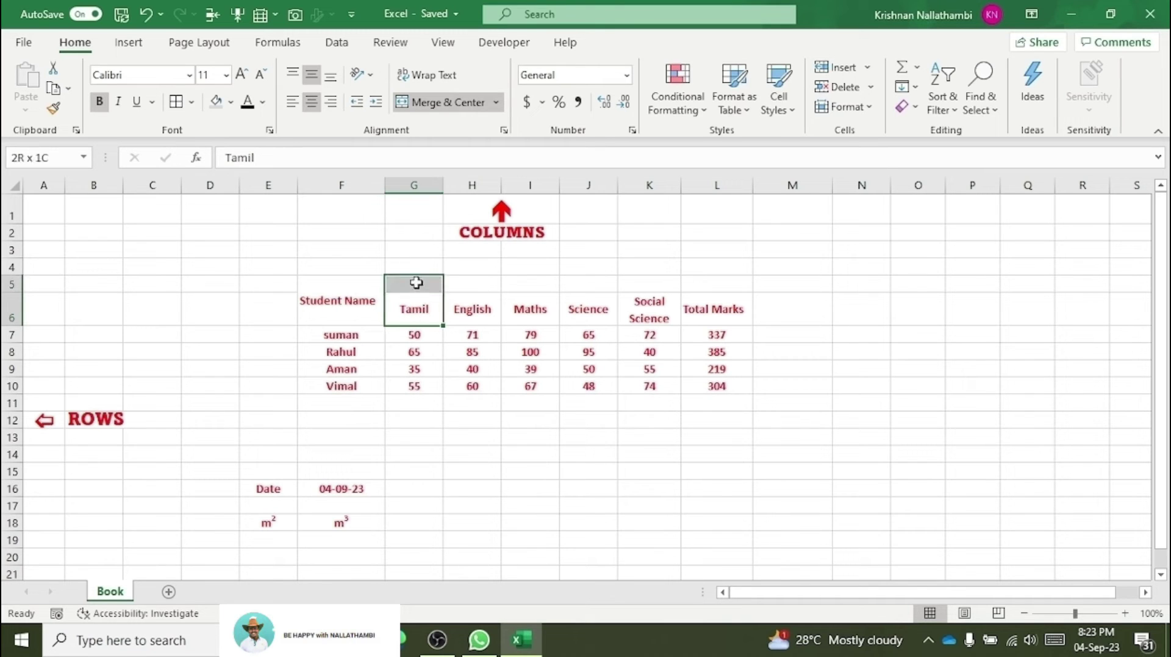
left_click(470, 112)
left_click_drag(473, 308, 478, 289)
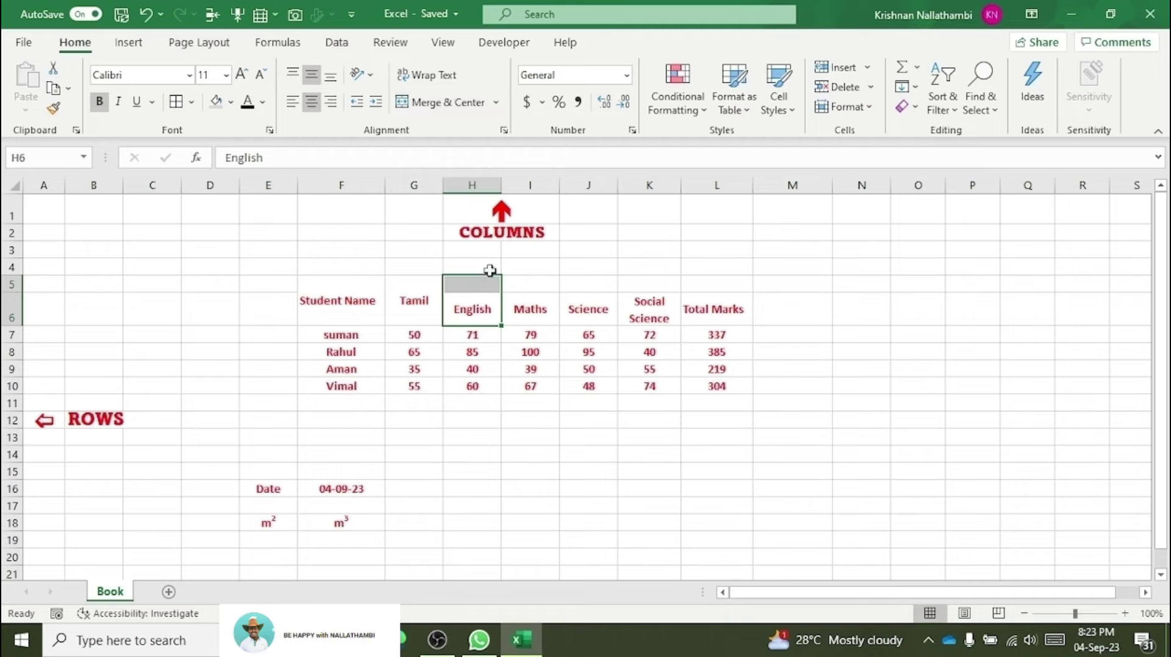
left_click(451, 103)
Step: Merge and centre the Maths, Science, Social Science and Total Marks headers across rows 5–6
left_click_drag(550, 306, 645, 280)
left_click(463, 103)
left_click(421, 102)
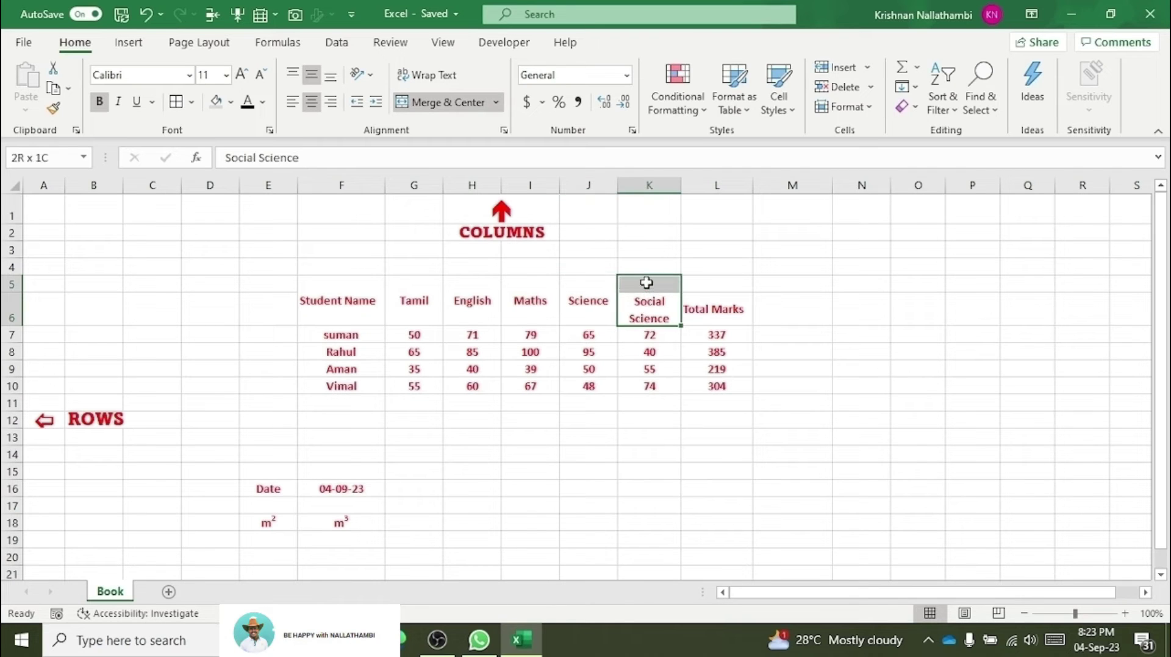
left_click(431, 104)
left_click_drag(724, 310, 721, 291)
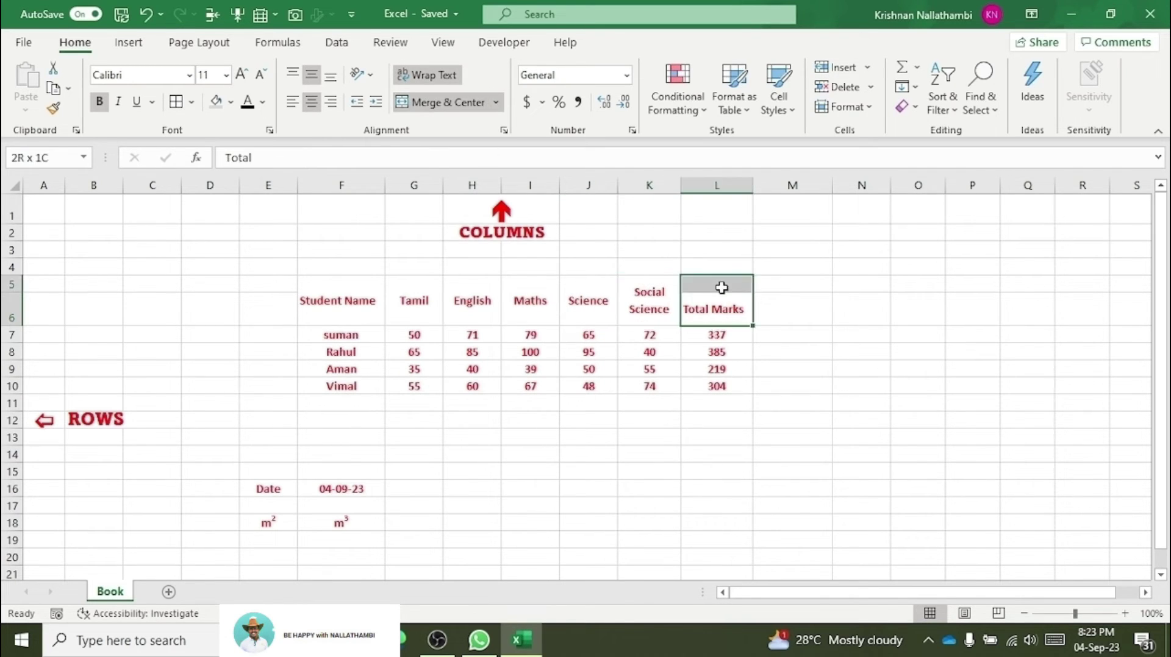
left_click(427, 101)
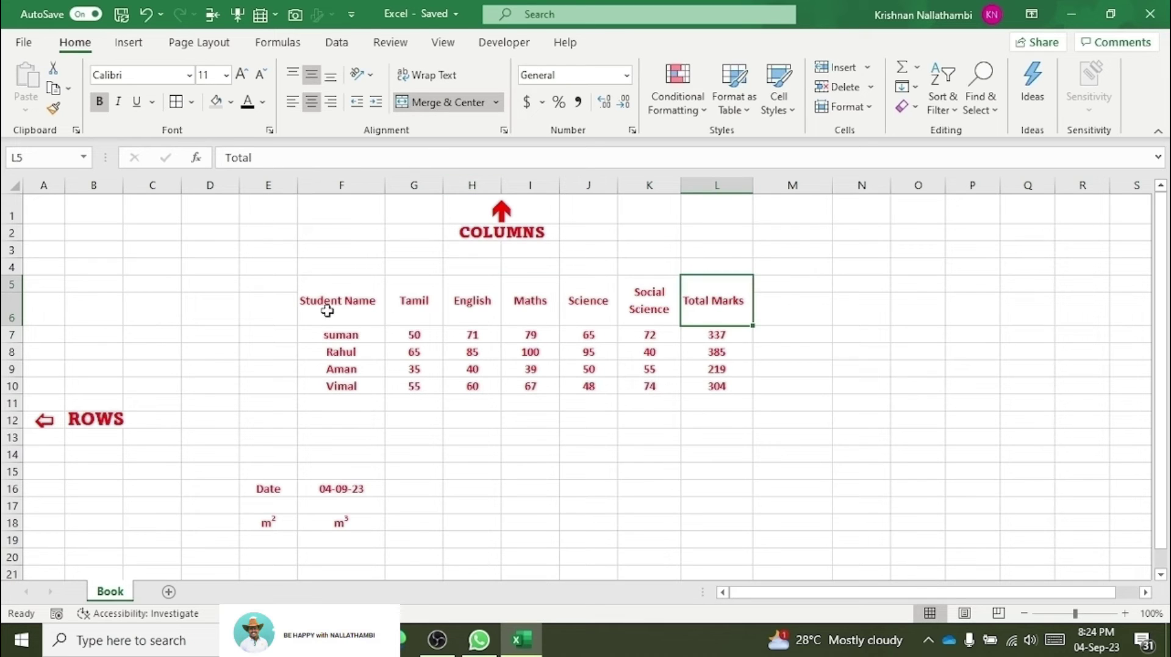
left_click_drag(327, 311, 710, 302)
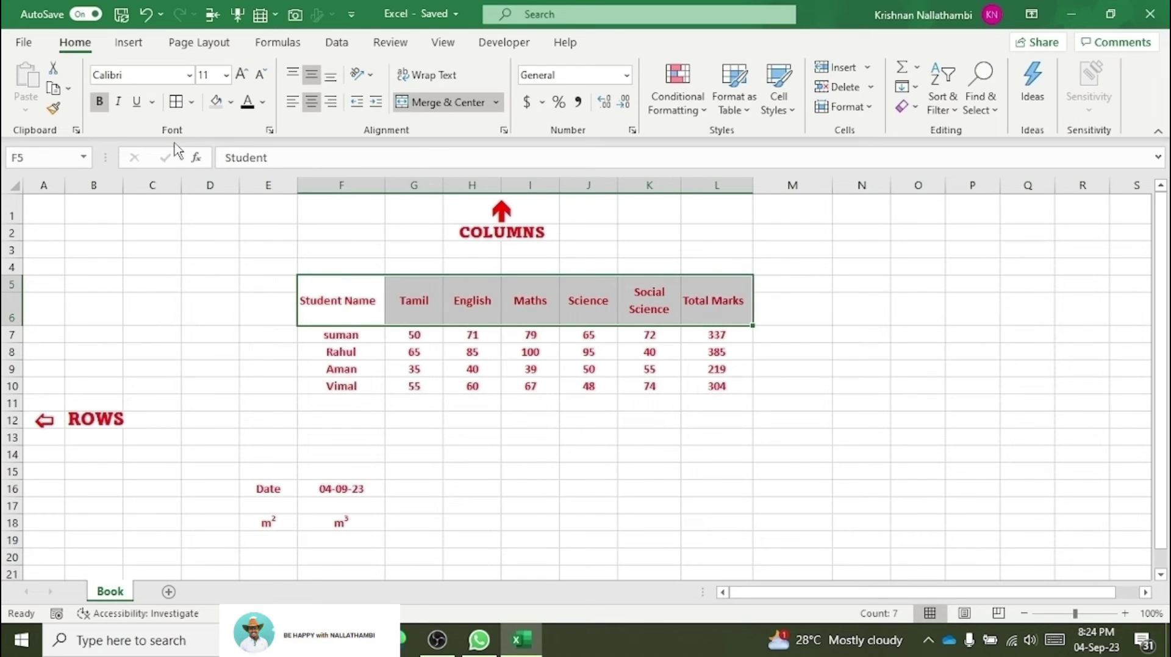
Step: Set the header text to size 14 and wrap Student Name and Total Marks
left_click(225, 75)
left_click(214, 185)
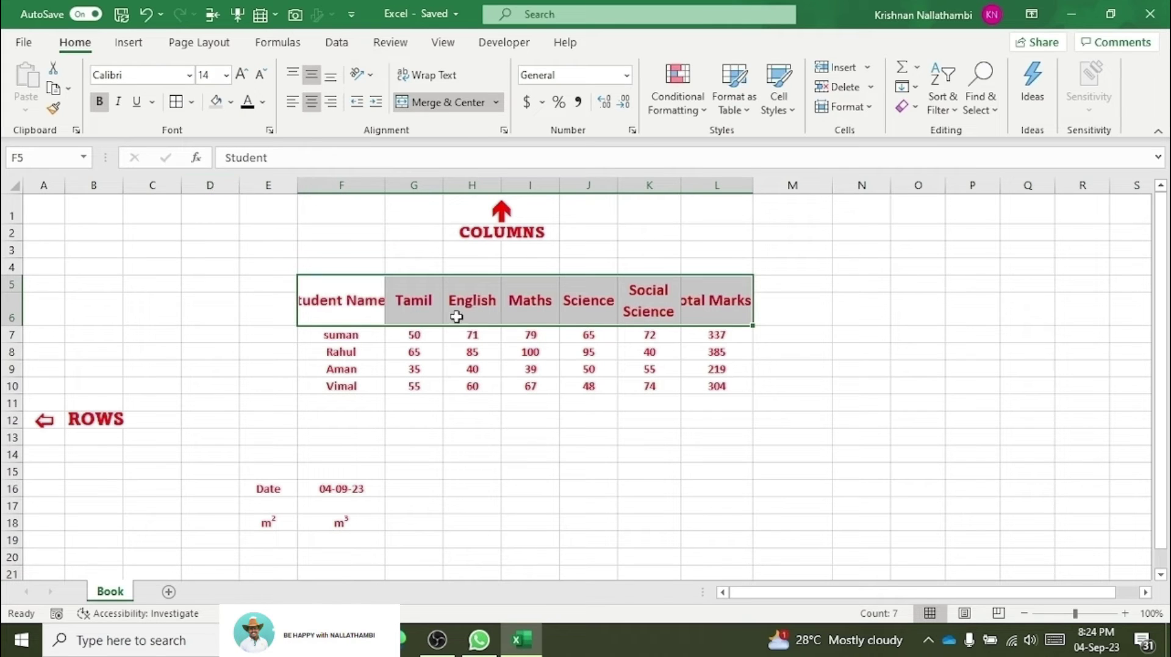
left_click(323, 313)
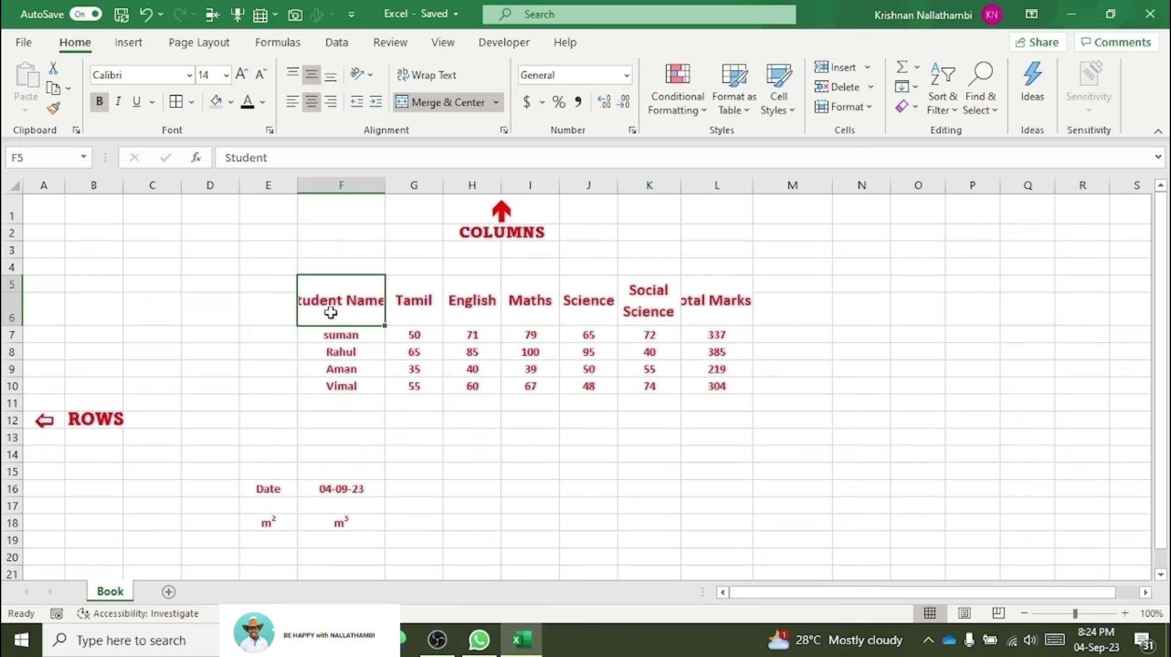
left_click(428, 76)
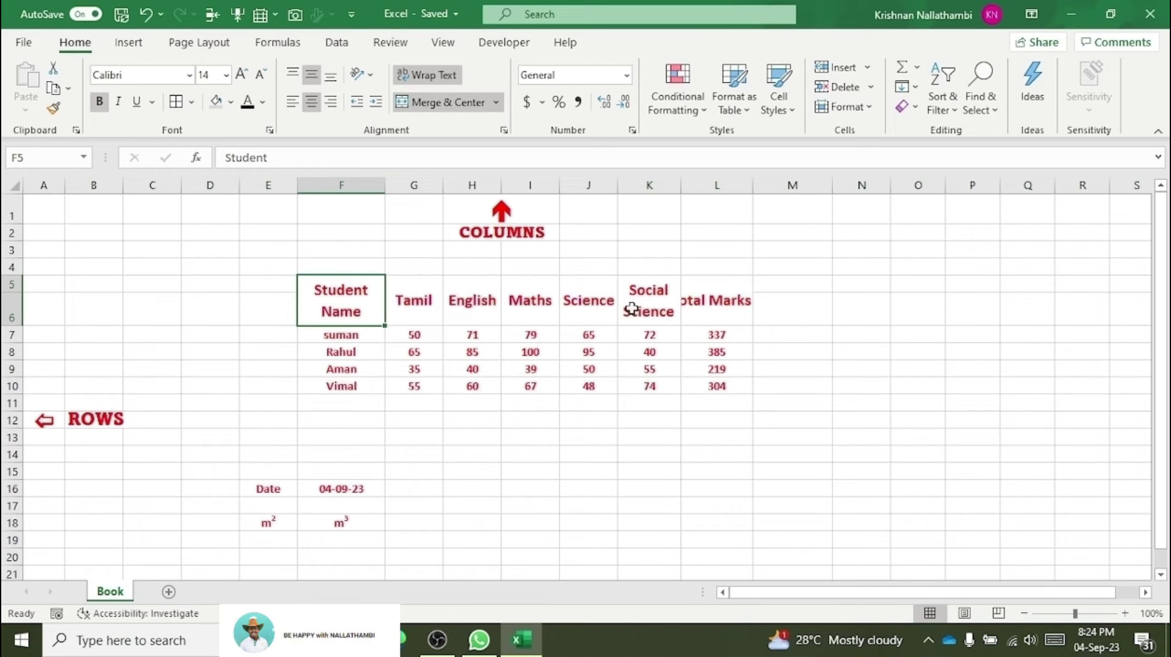
left_click(724, 318)
left_click(421, 76)
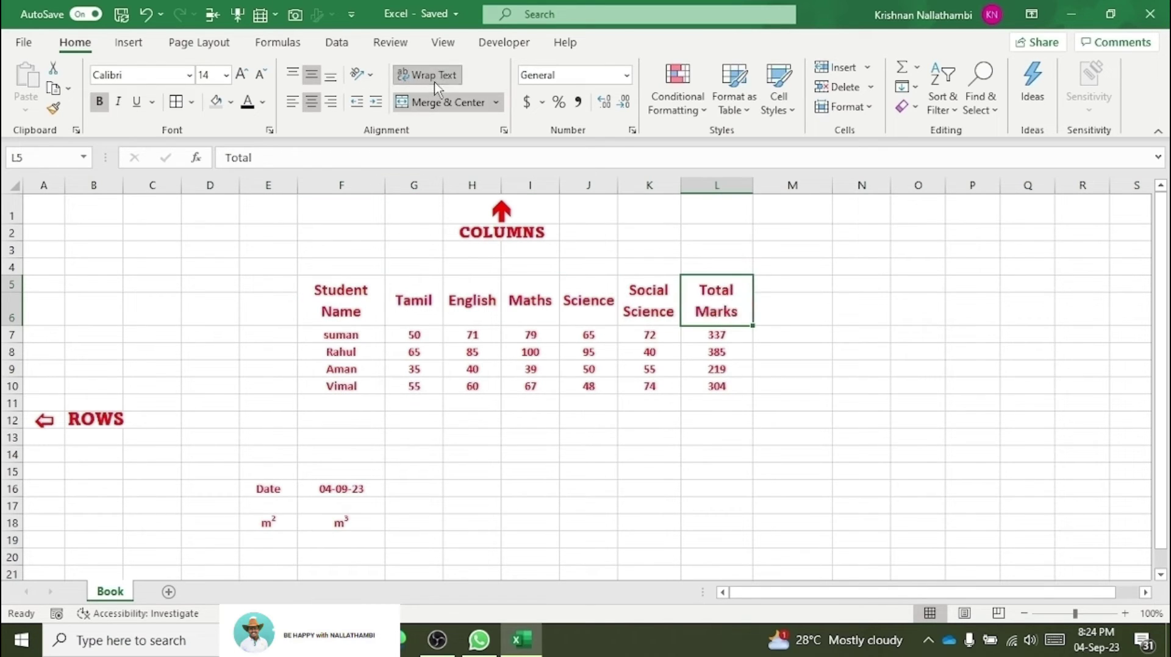
Step: Shade the merged header row F5:L6 grey
left_click(503, 324)
left_click_drag(332, 298, 719, 310)
left_click(214, 102)
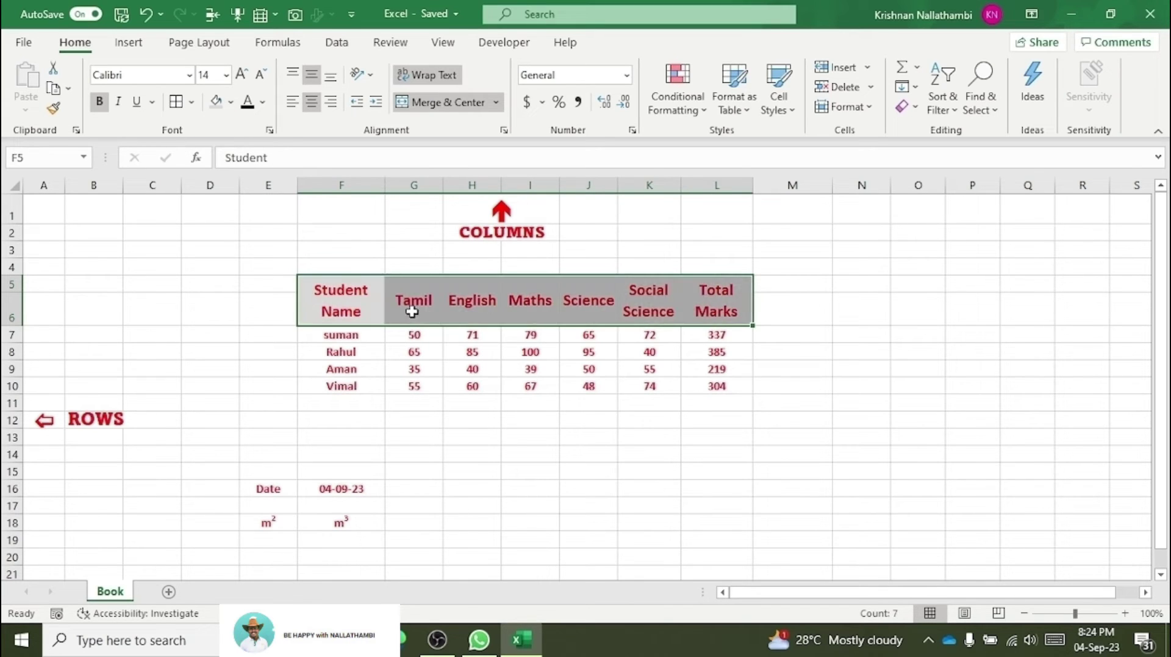
left_click(436, 418)
left_click_drag(414, 335, 414, 369)
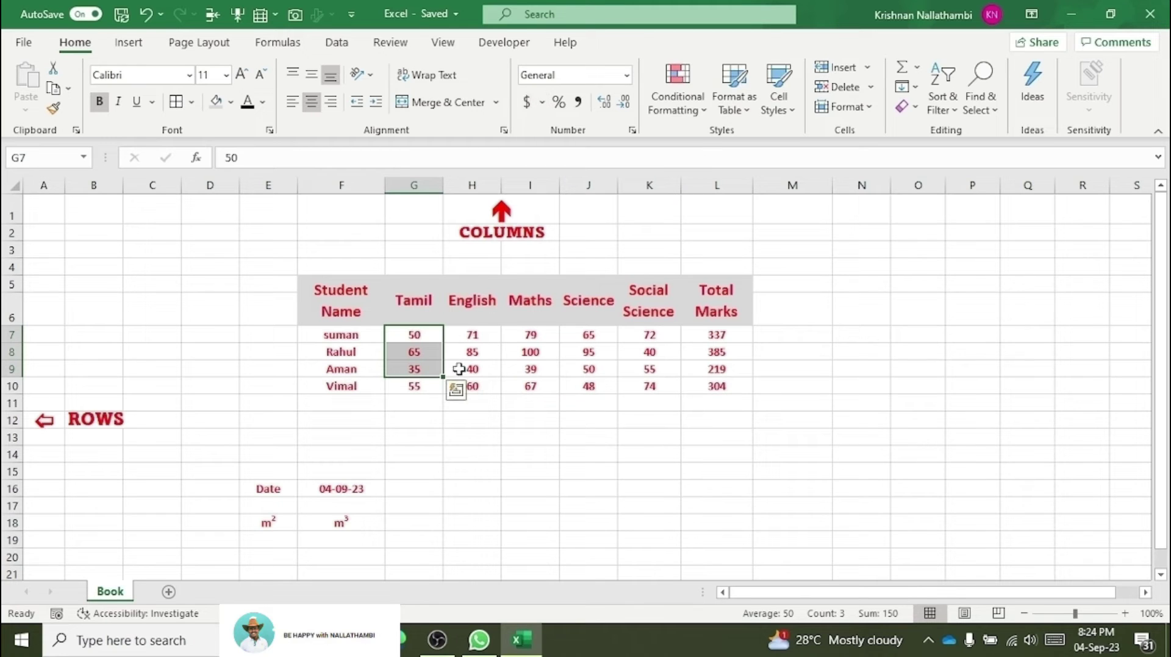
Step: Format K11 as Currency with the ₹ English (India) symbol and 2 decimal places
left_click(666, 402)
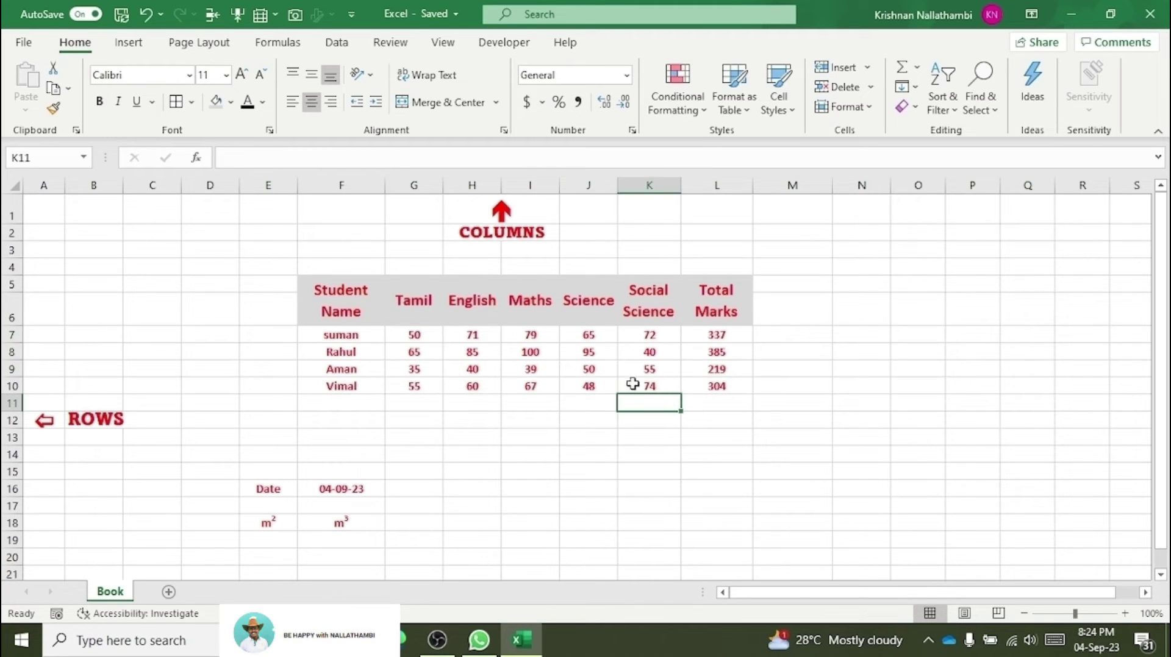
left_click(542, 105)
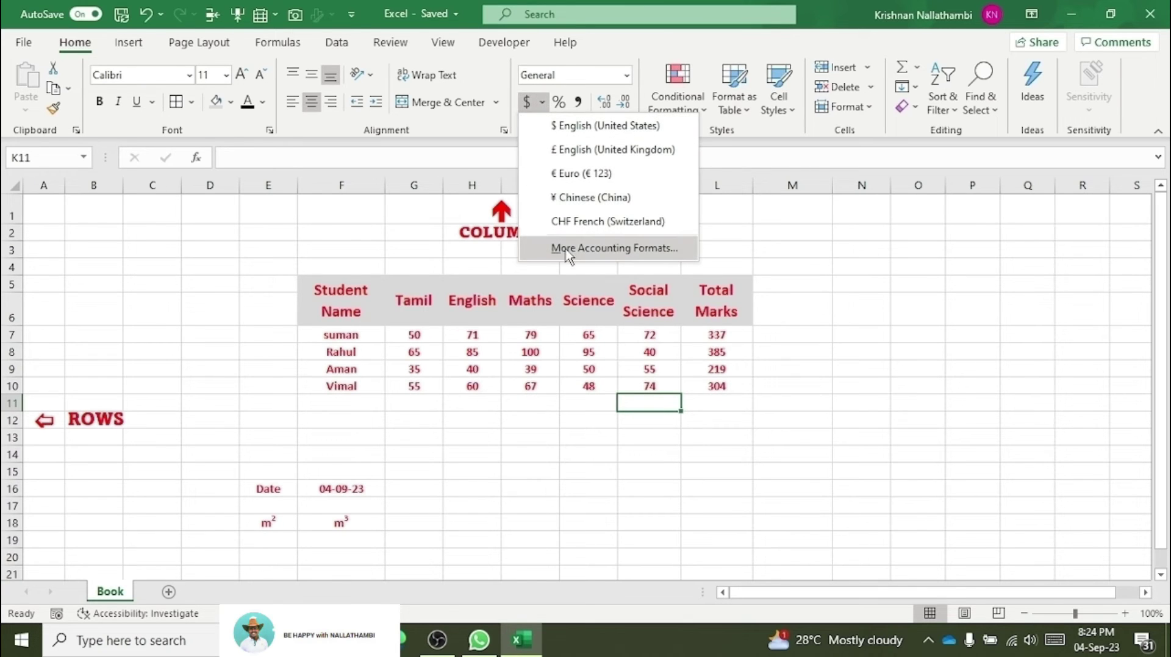
left_click(599, 248)
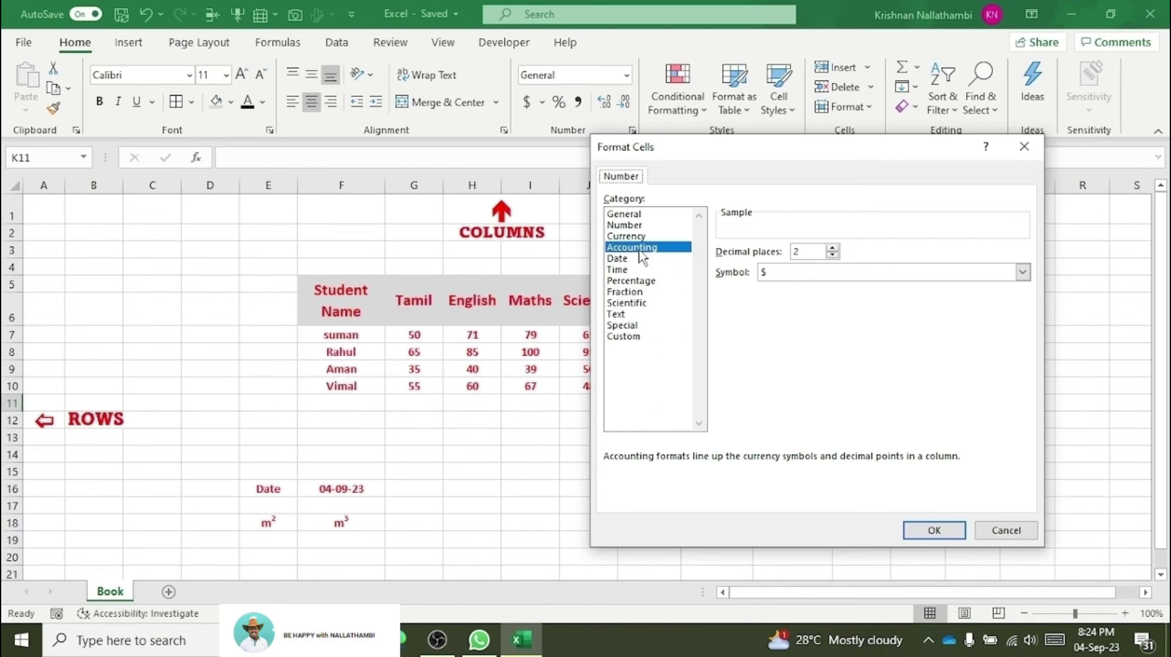
left_click(628, 236)
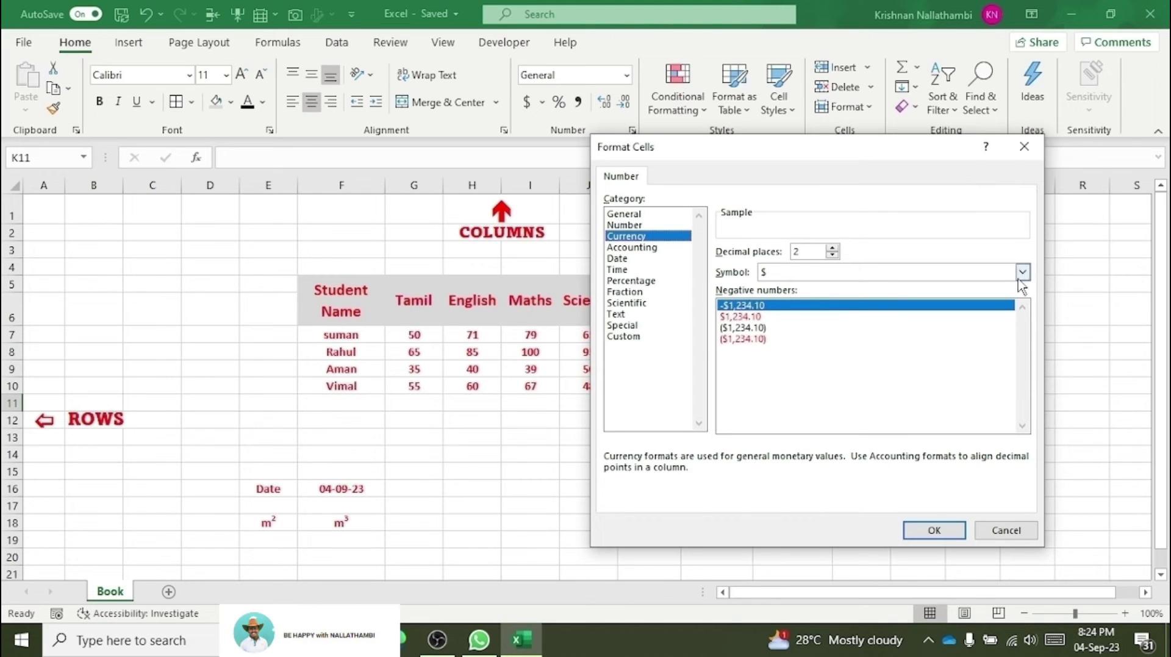
left_click(1023, 272)
scroll(975, 359, "down", 8)
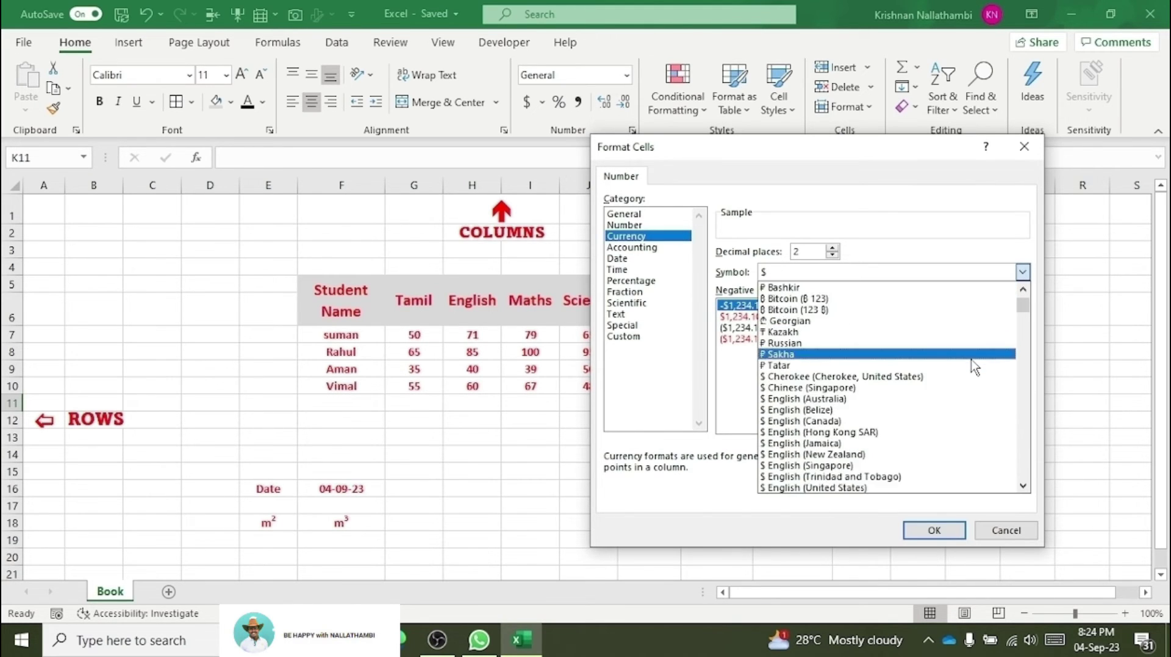
scroll(973, 368, "down", 15)
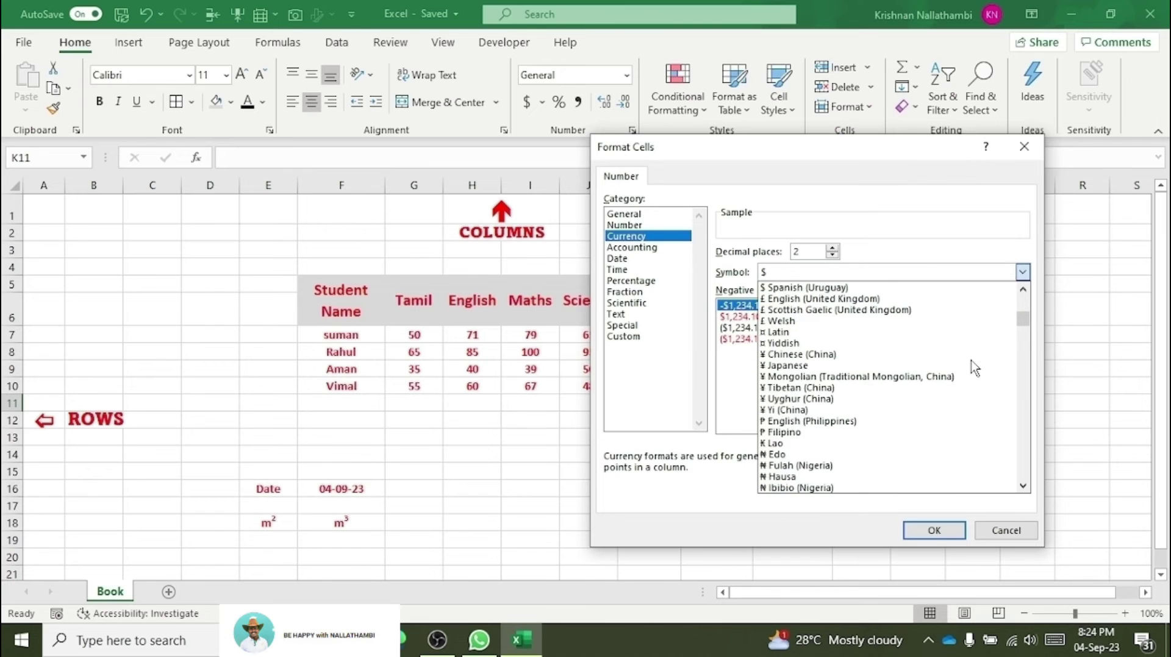
scroll(974, 368, "down", 15)
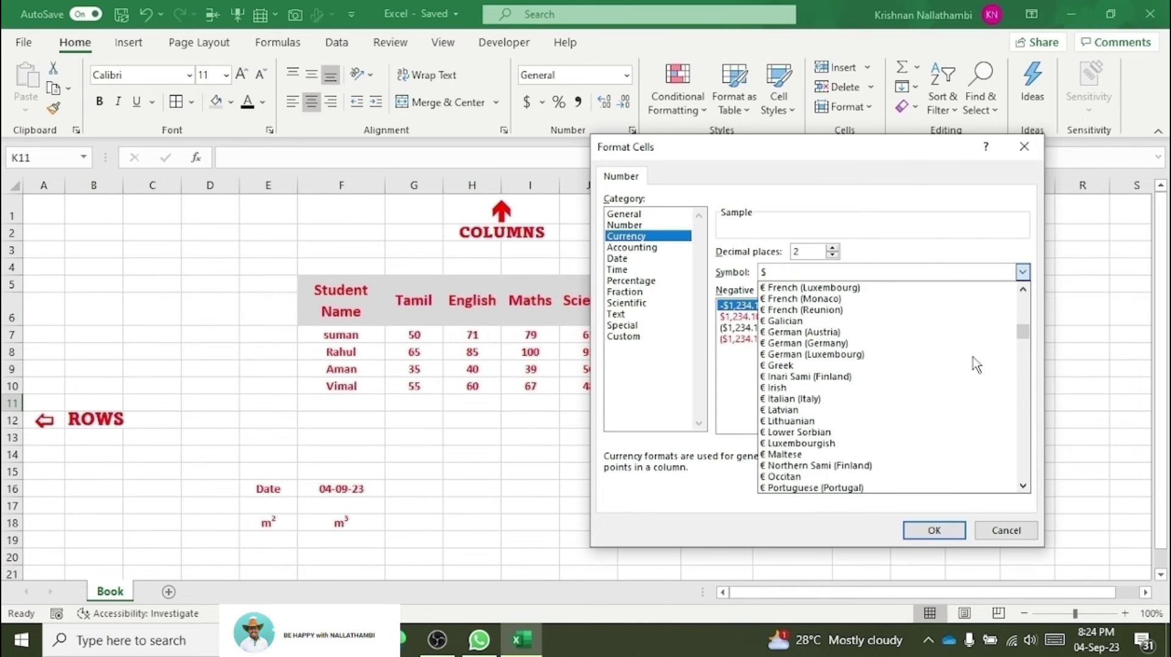
scroll(975, 364, "down", 15)
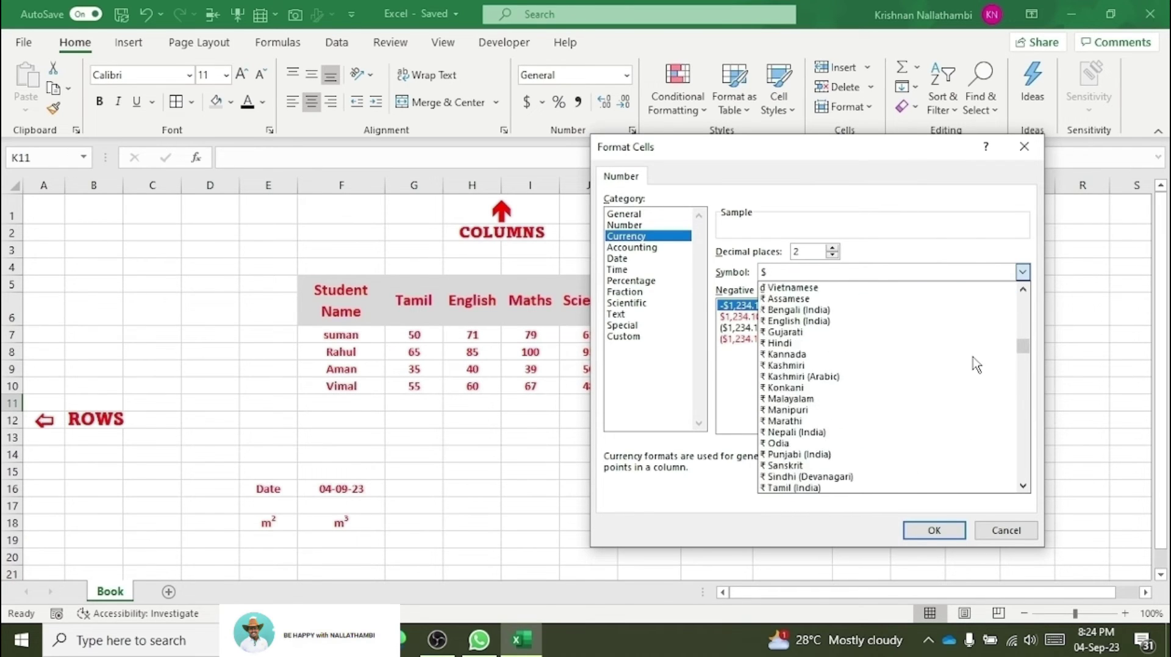
scroll(975, 365, "up", 2)
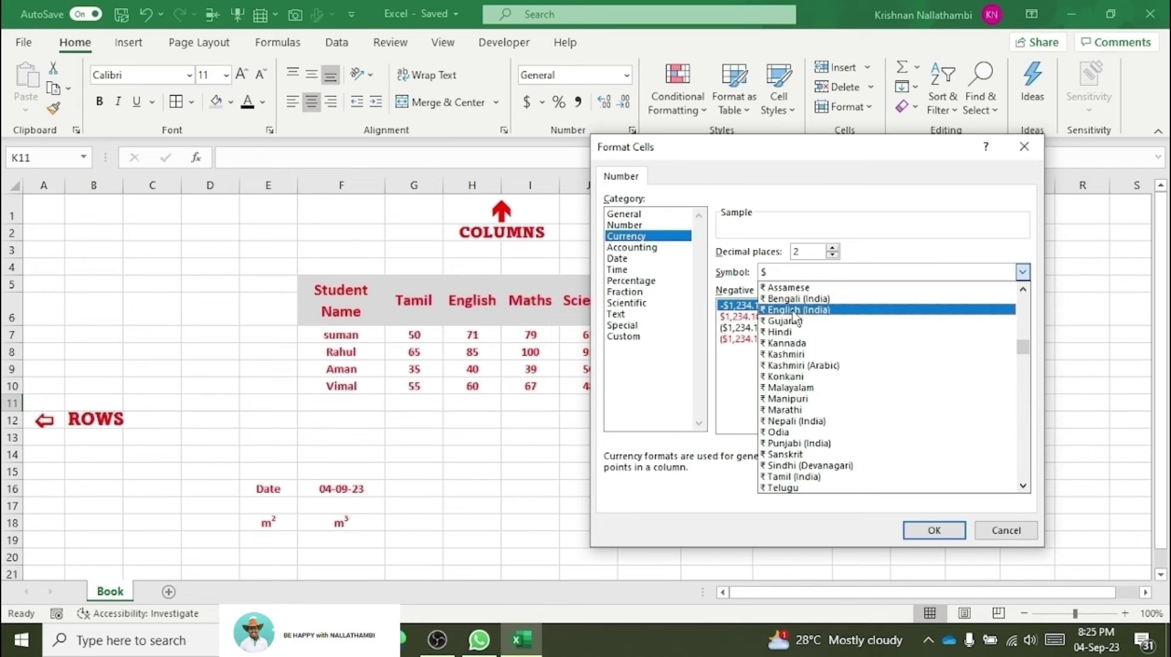
left_click(771, 316)
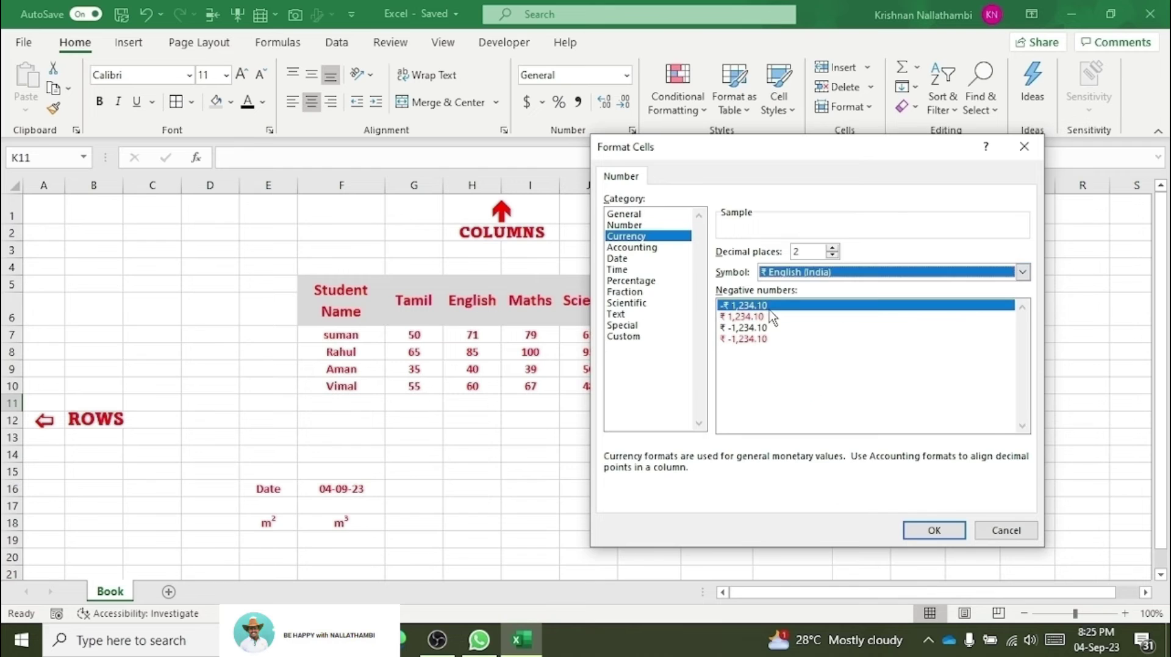
left_click(927, 530)
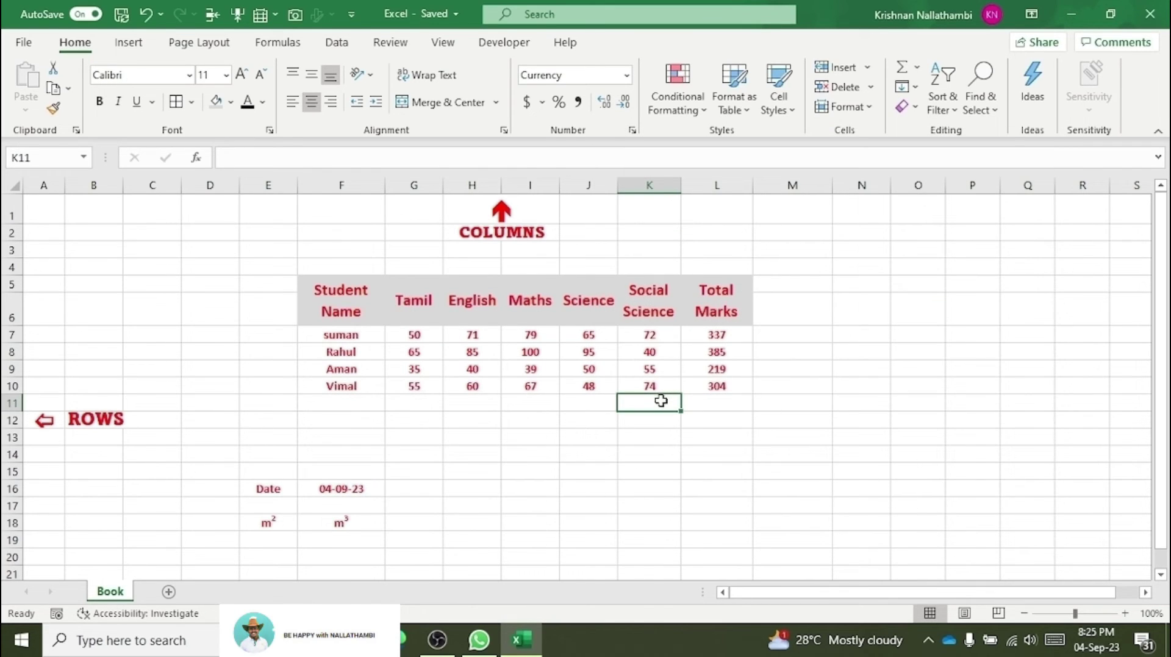
Step: Enter 10 in K11 and raise its font size to 20
type("10")
key("Return")
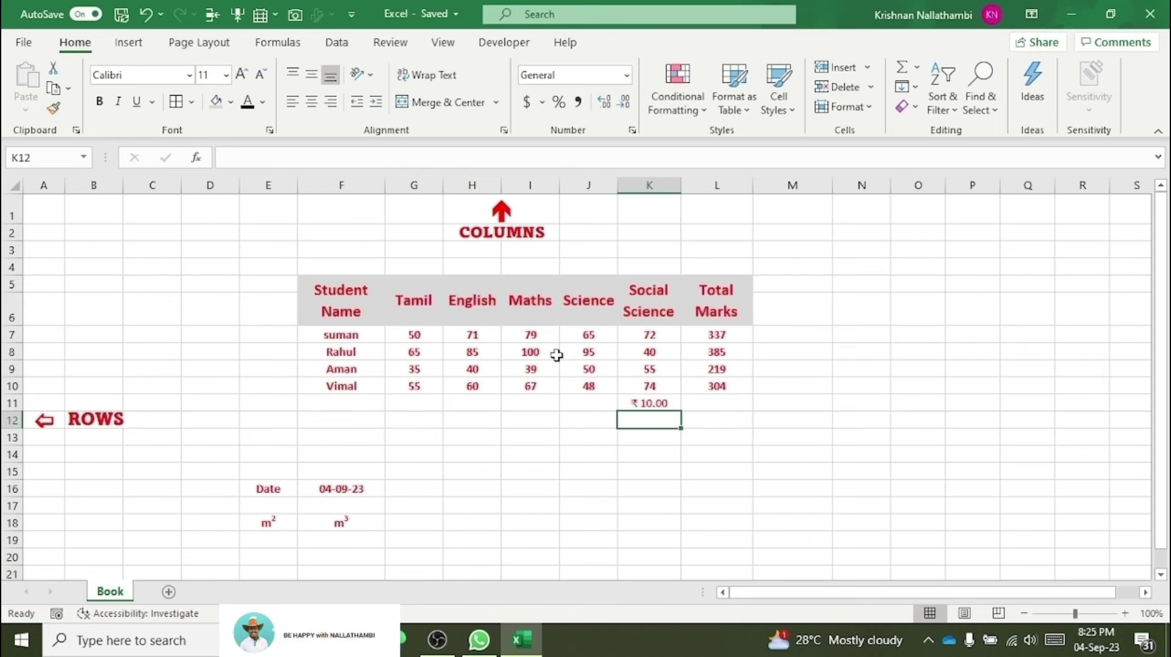
left_click(659, 400)
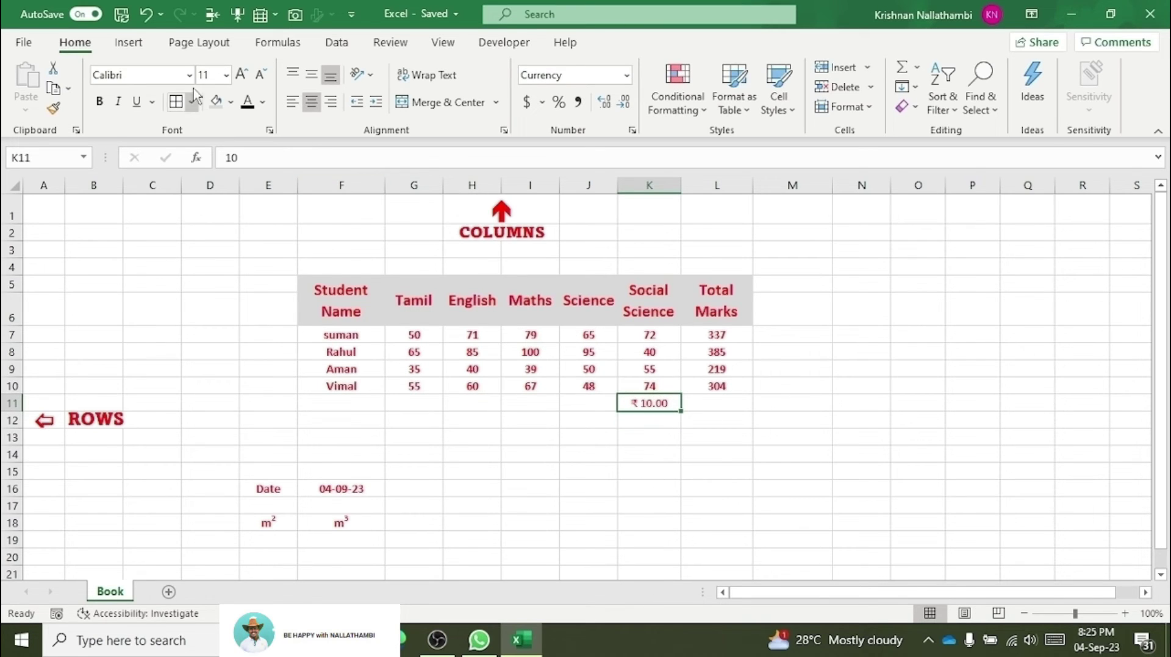
left_click(241, 77)
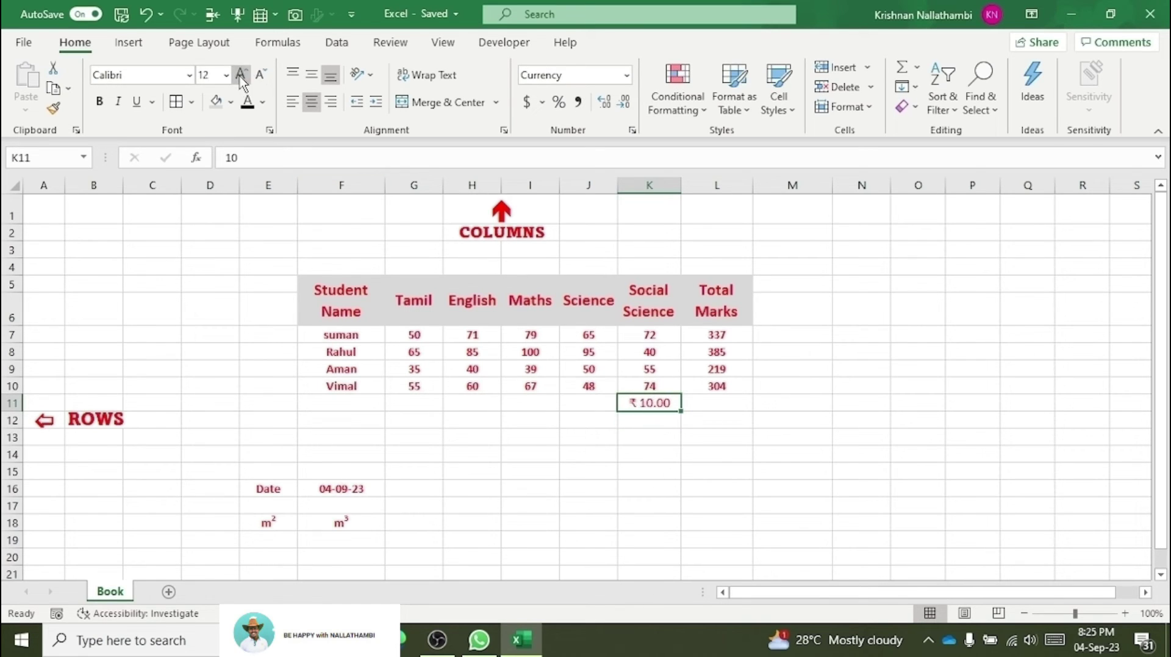
left_click(241, 76)
left_click(241, 76)
left_click(242, 76)
left_click(241, 76)
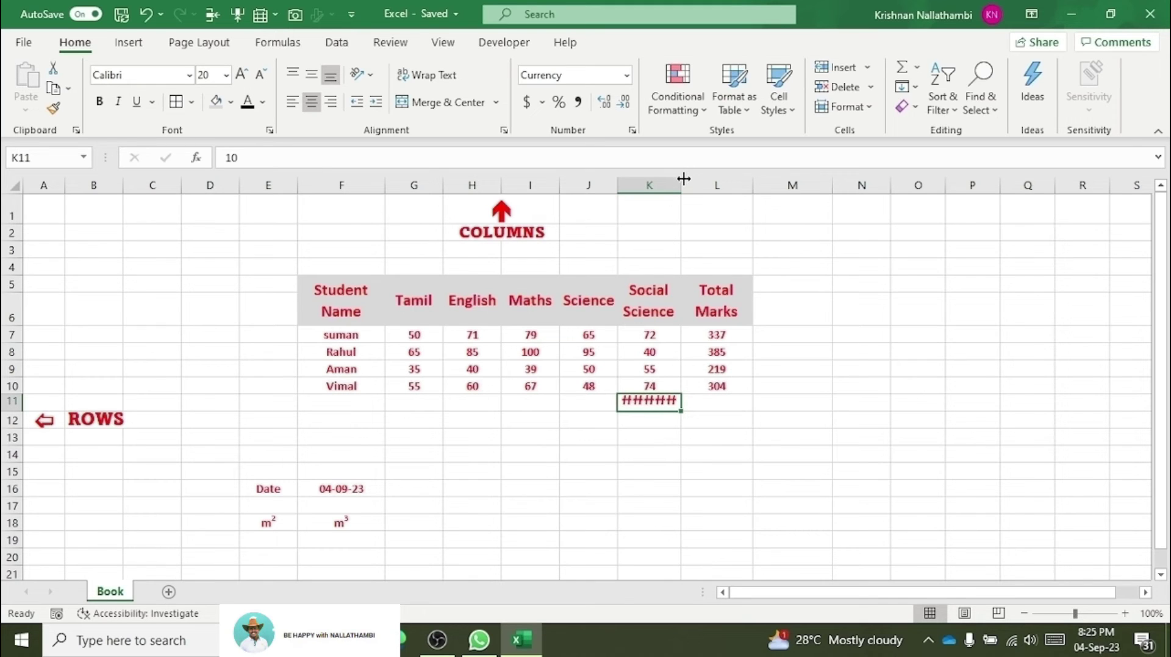
Step: Widen column K and heighten row 11 so ₹ 10.00 fits
left_click_drag(683, 178, 704, 183)
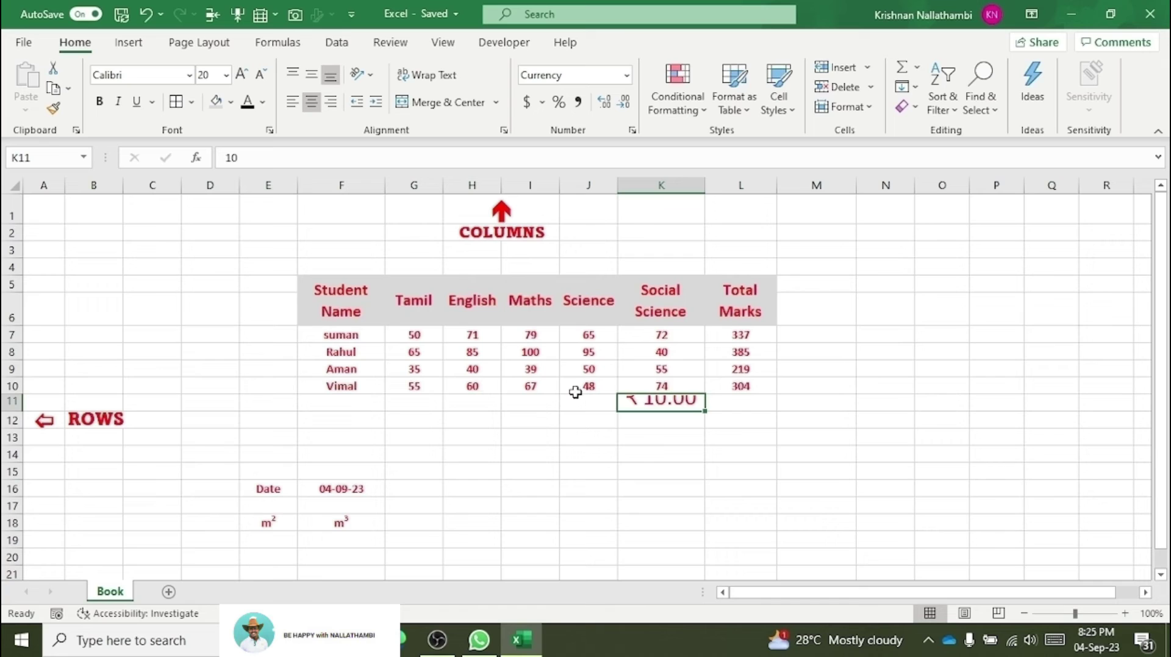
left_click_drag(12, 408, 12, 421)
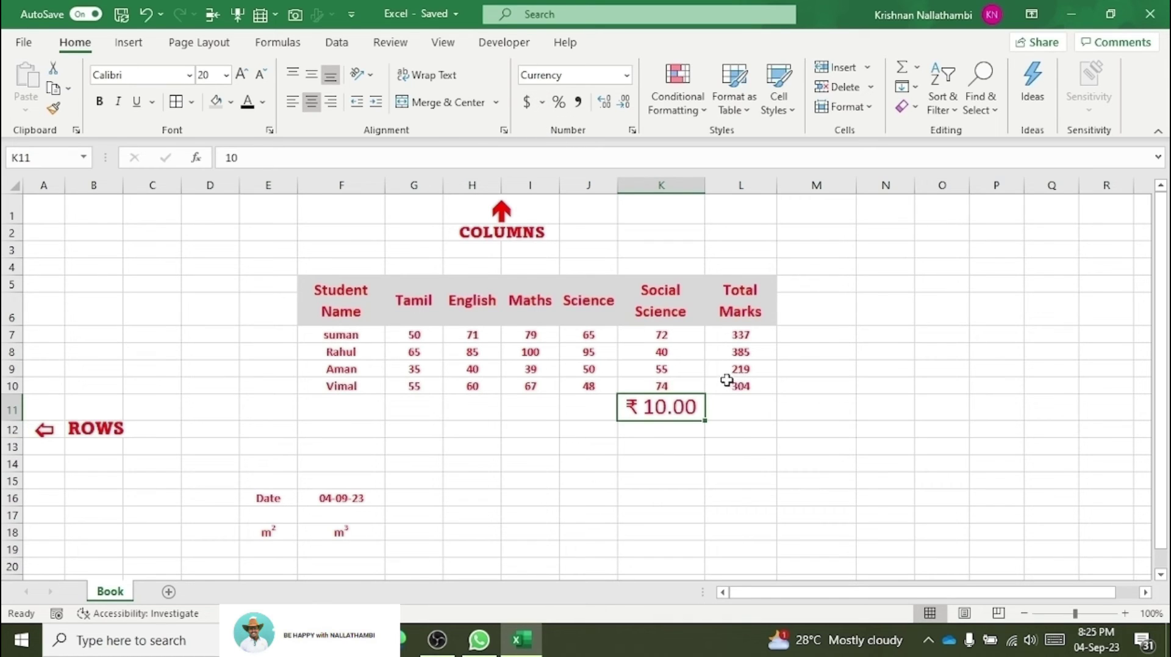
left_click_drag(744, 334, 739, 387)
Step: Try Percent Style on the Total Marks values, then undo it
left_click(558, 103)
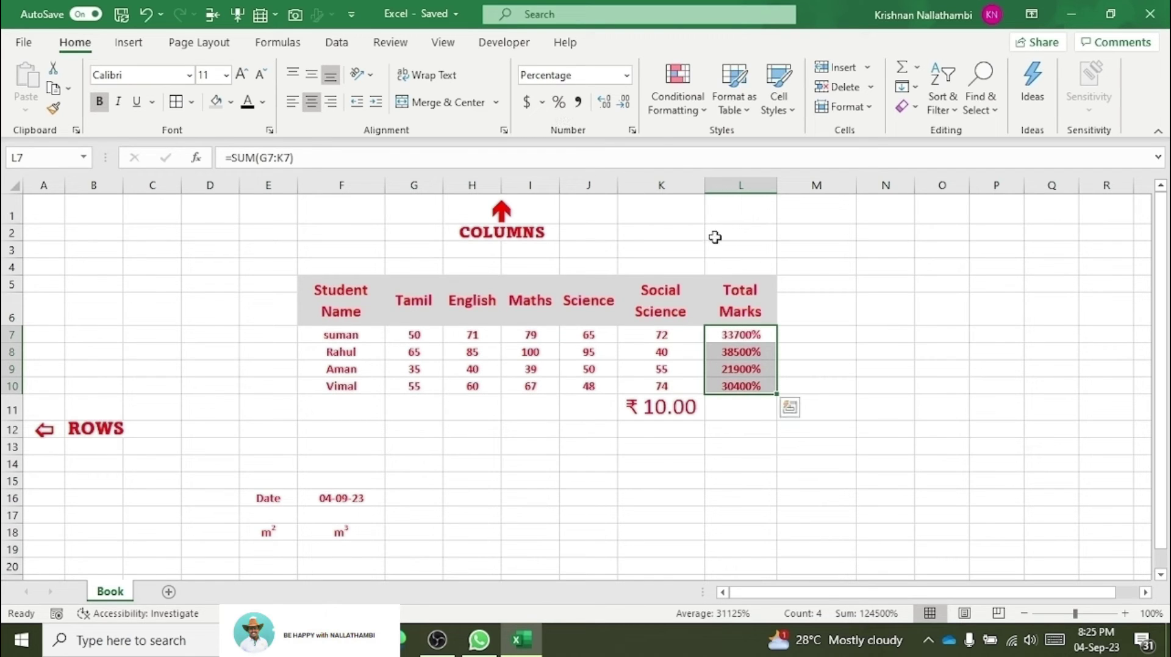
left_click(680, 383)
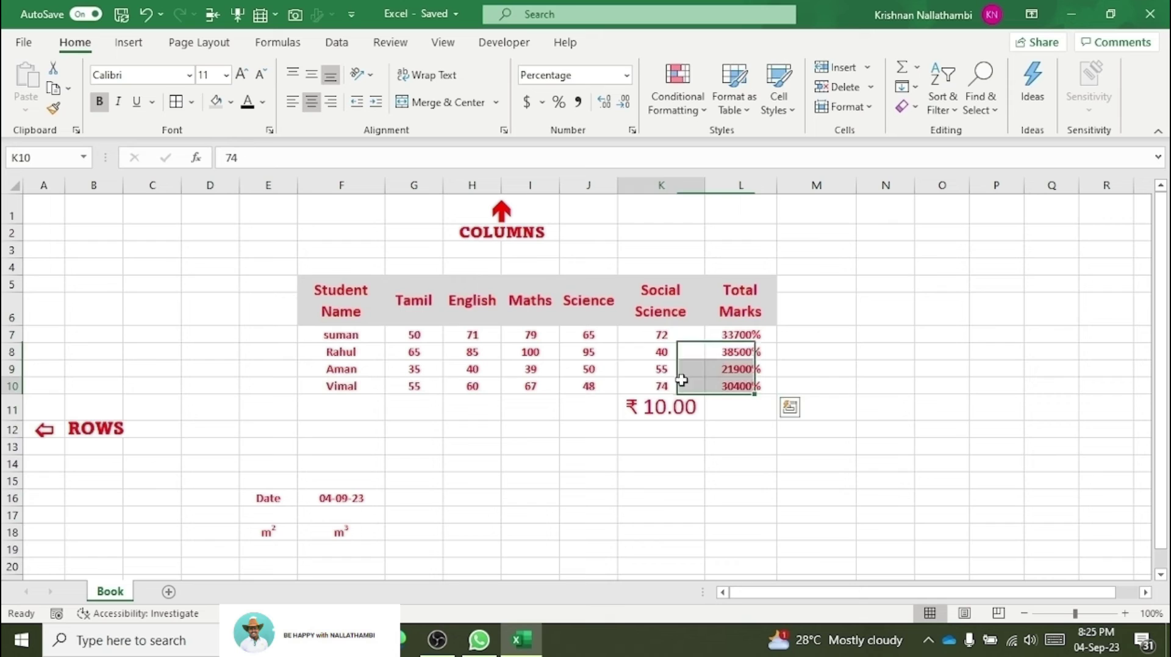
left_click(743, 333)
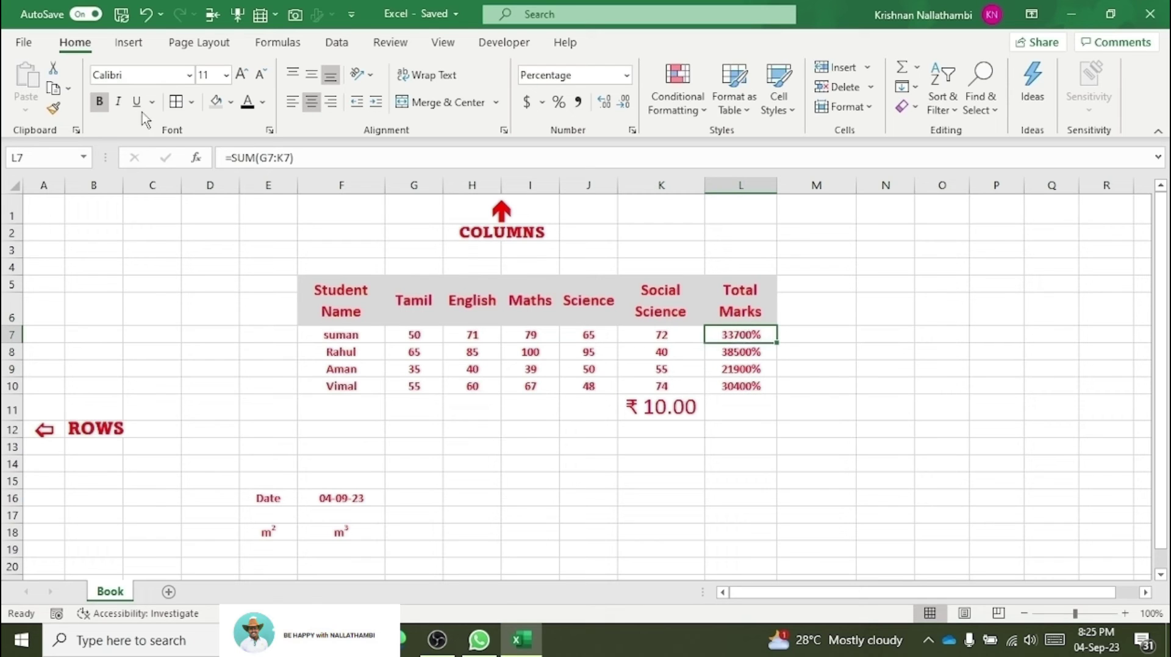
left_click(147, 16)
left_click(746, 404)
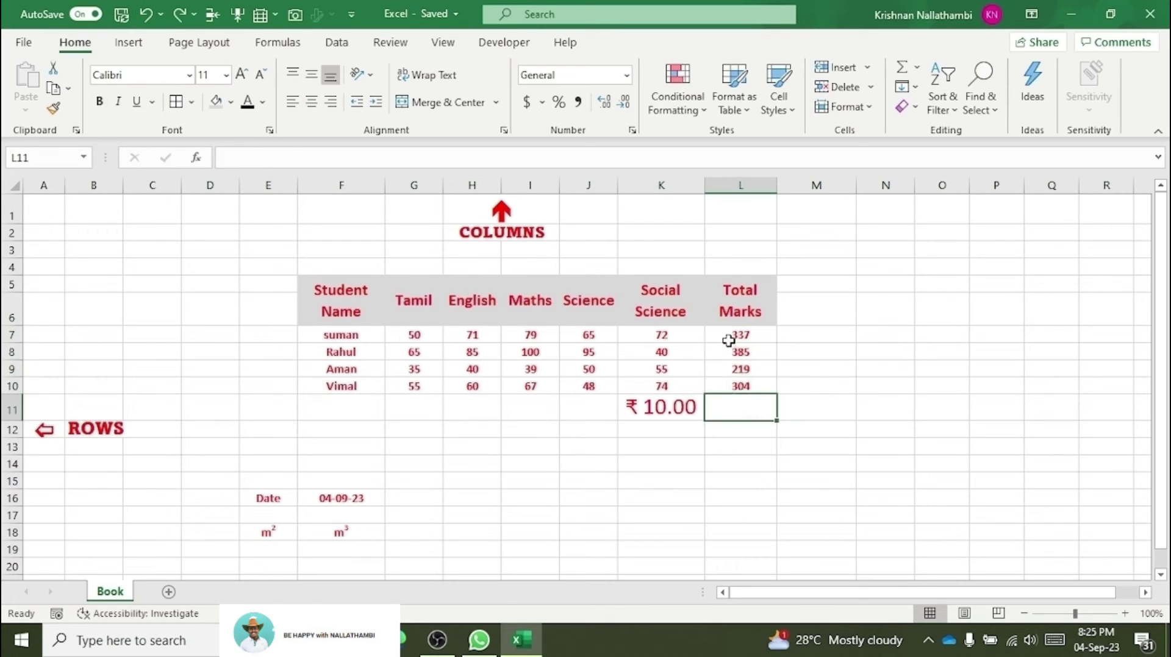
left_click_drag(730, 335, 734, 413)
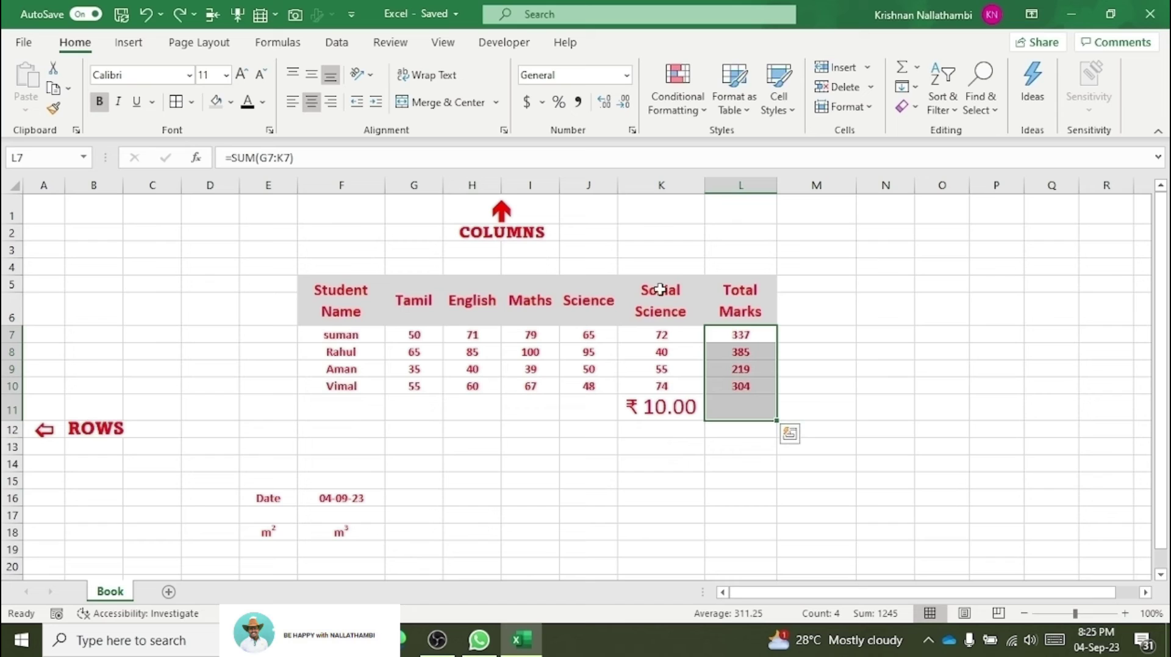
Step: Apply Comma Style to the Total Marks and reduce them to no decimal places
left_click(580, 102)
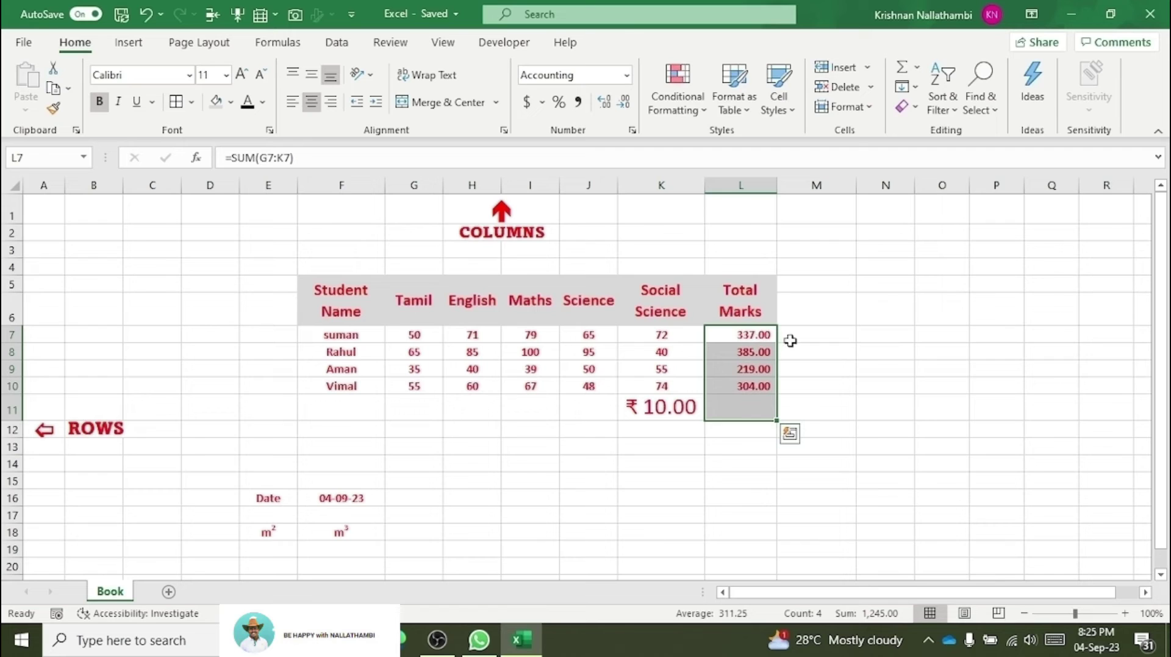
left_click(607, 105)
left_click(606, 105)
left_click(606, 105)
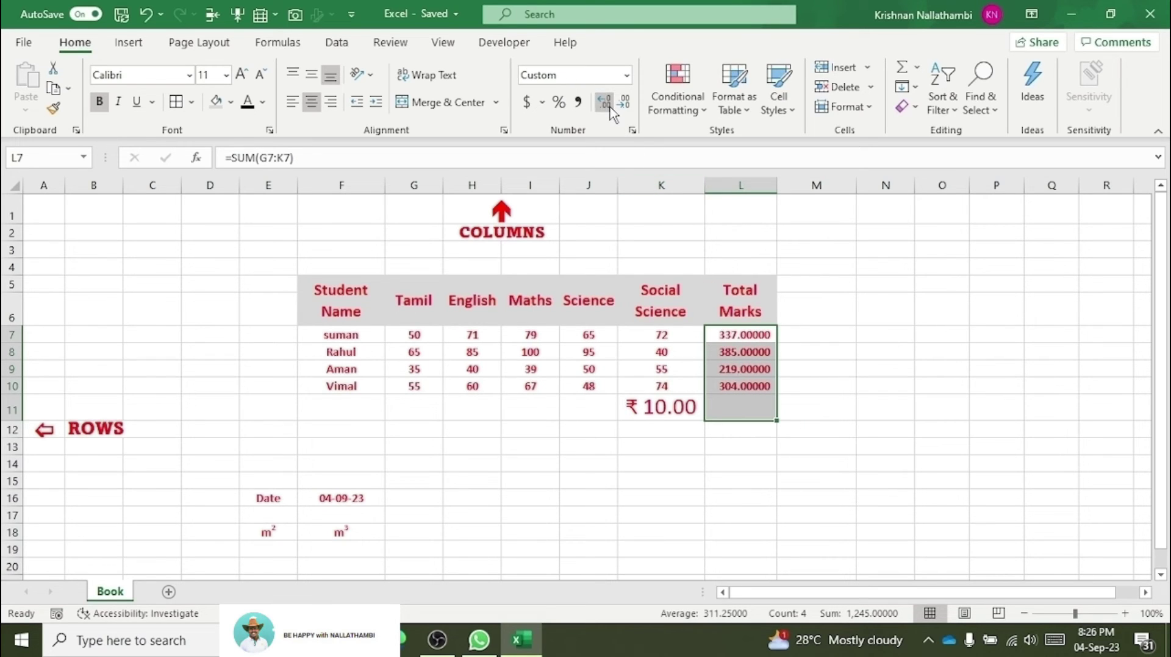
left_click(623, 102)
left_click(624, 103)
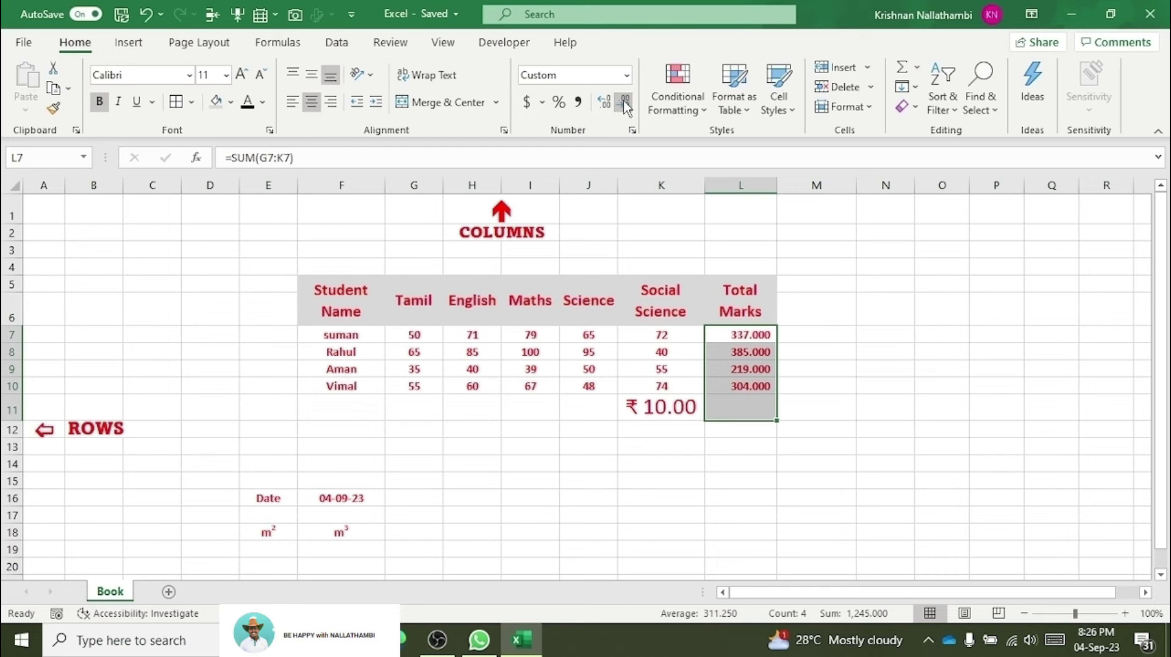
left_click(624, 102)
left_click(625, 105)
left_click(625, 104)
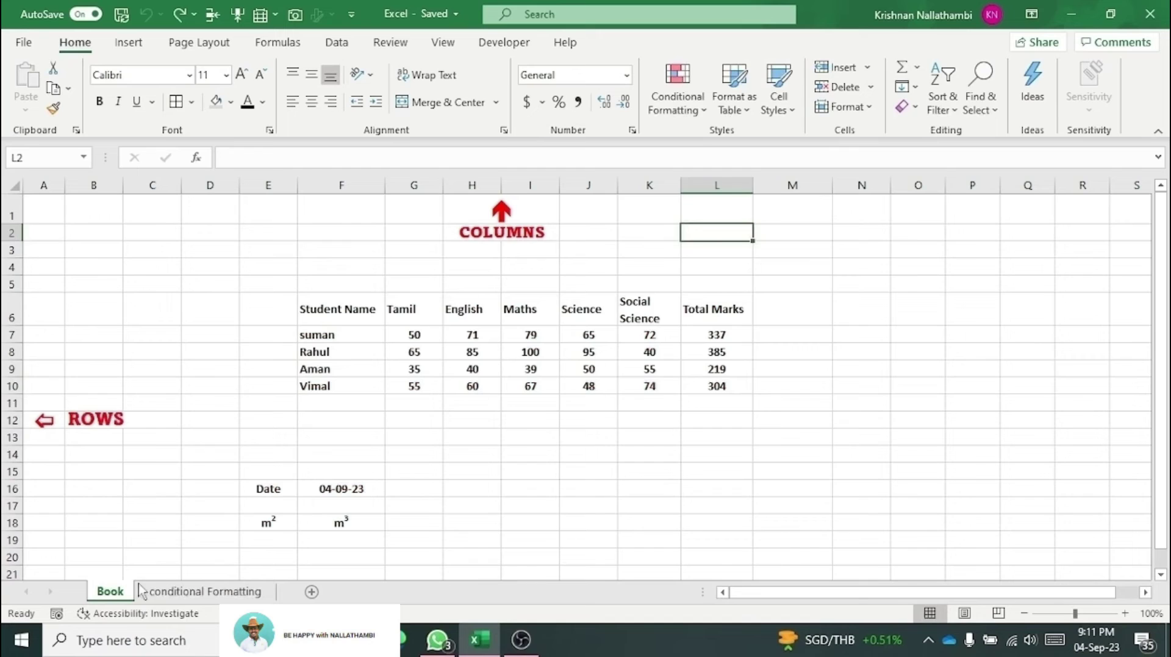
left_click(368, 454)
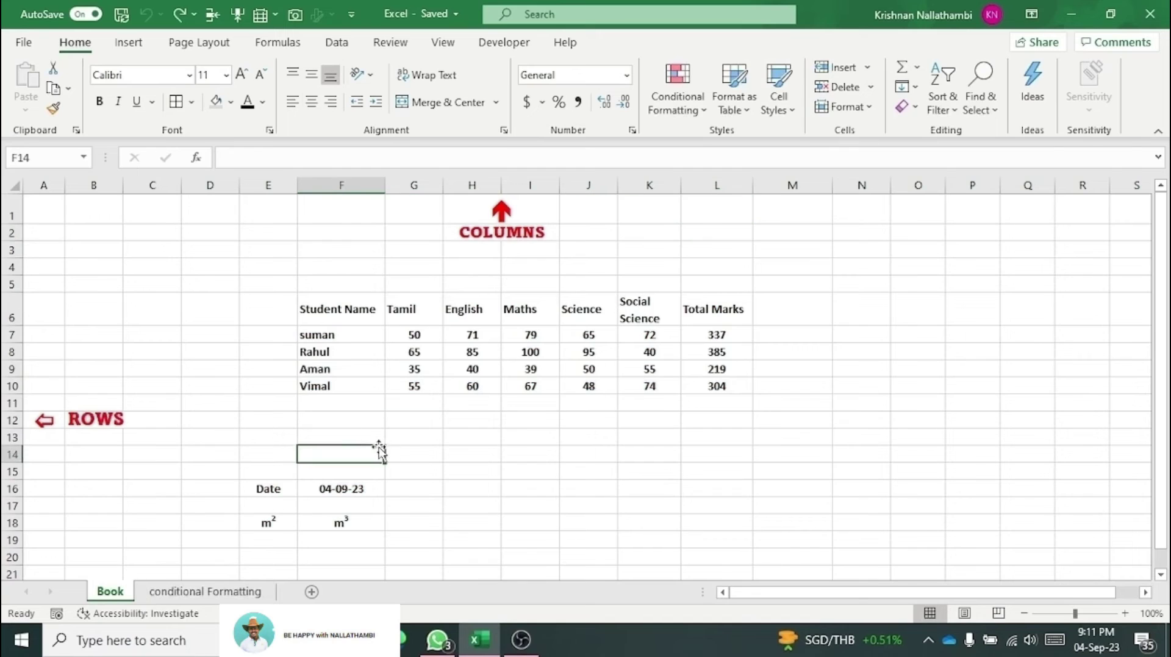
Step: Dismiss the Conditional Formatting menu without applying any rule to the marks table
left_click(680, 101)
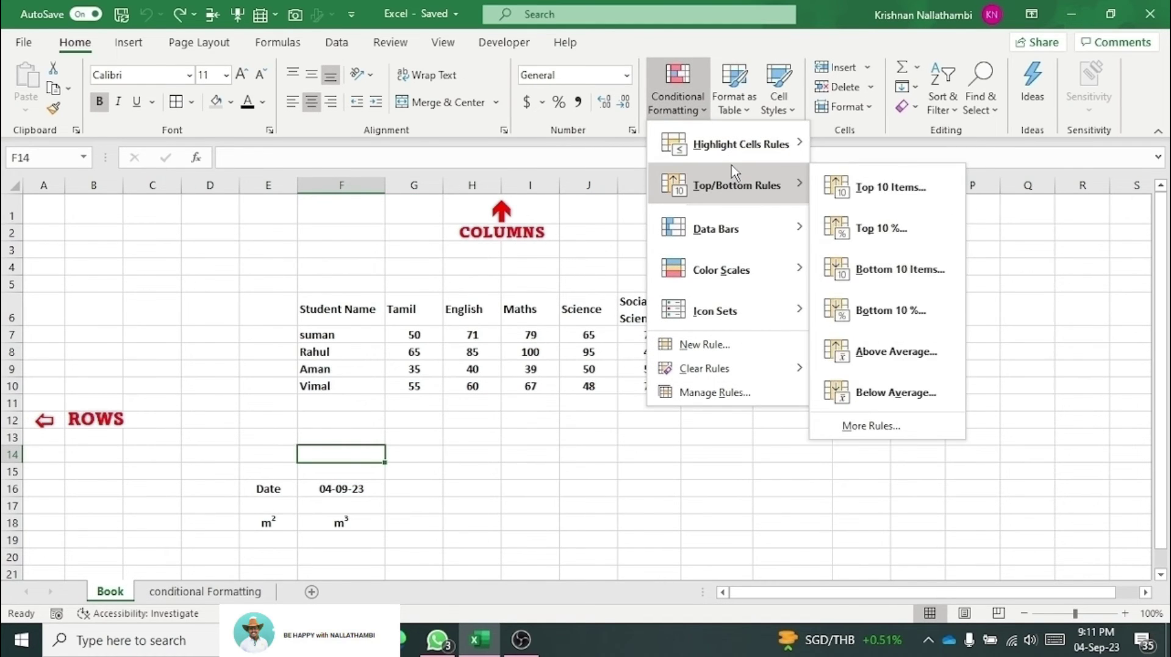
mouse_move(725, 153)
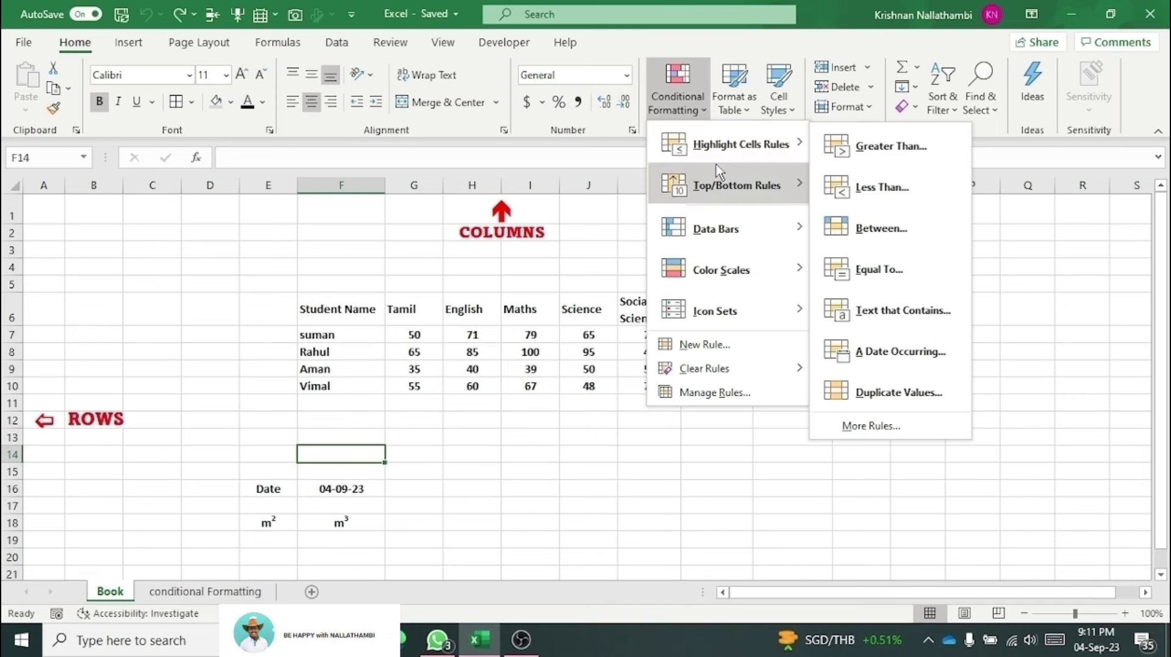
left_click(345, 434)
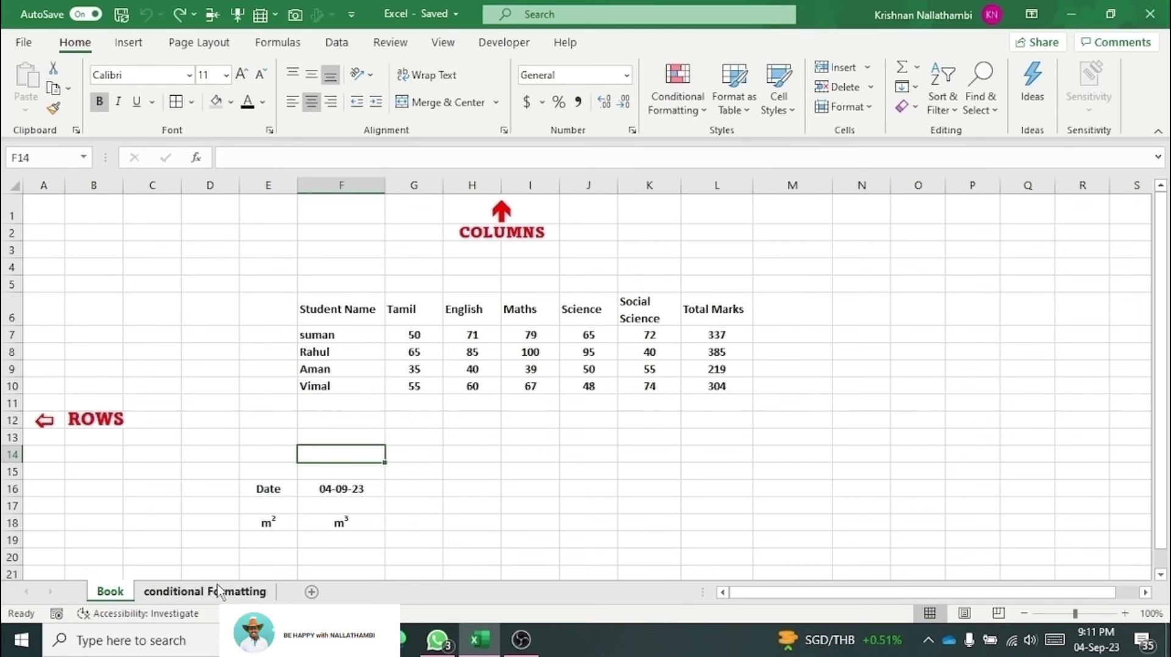
left_click(219, 591)
Step: On the conditional Formatting sheet, select A1:G6 and apply All Borders
left_click(236, 328)
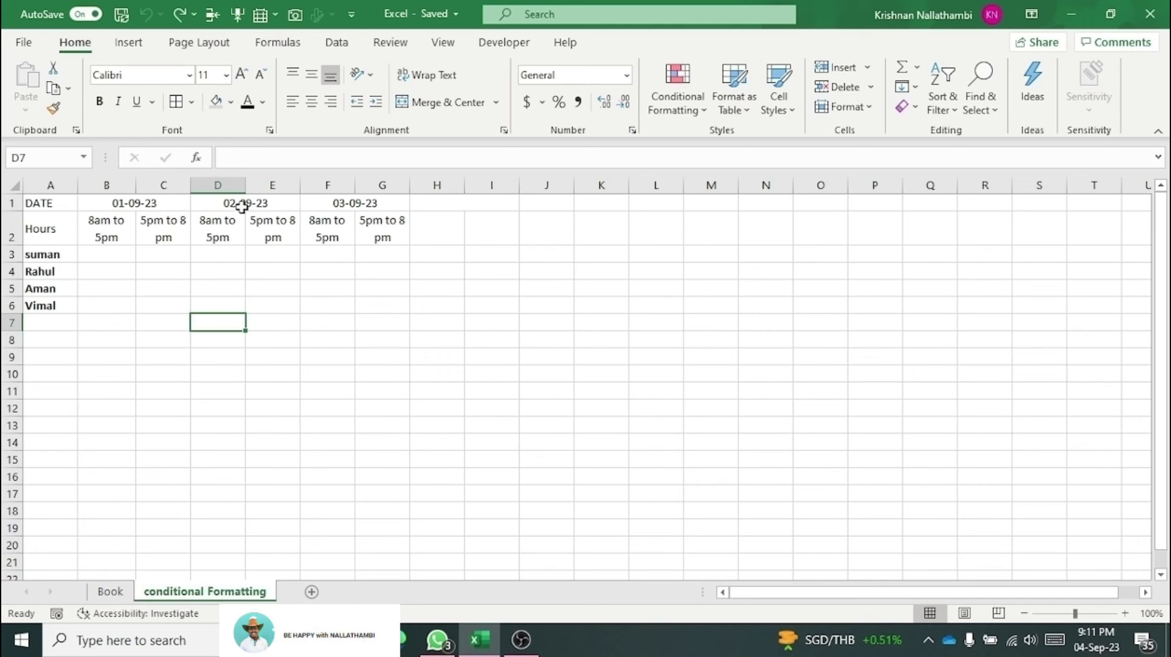
left_click(268, 322)
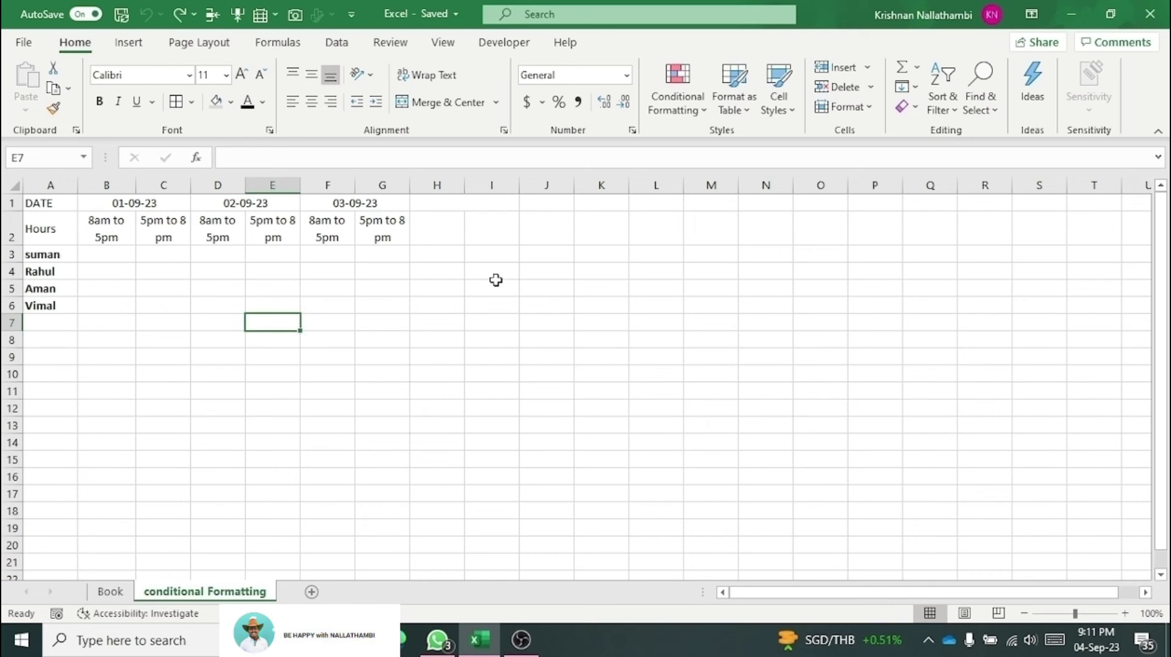
left_click_drag(49, 207, 382, 308)
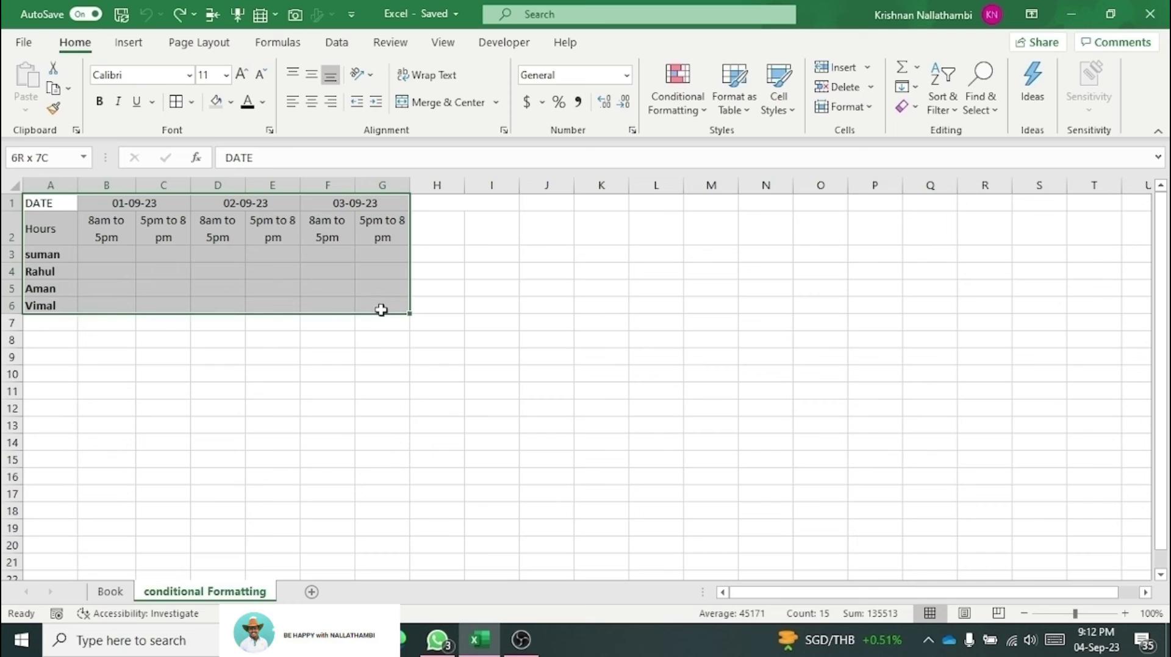
left_click(176, 101)
left_click(181, 257)
Step: Select all the hours entry cells below the date headers
left_click(115, 257)
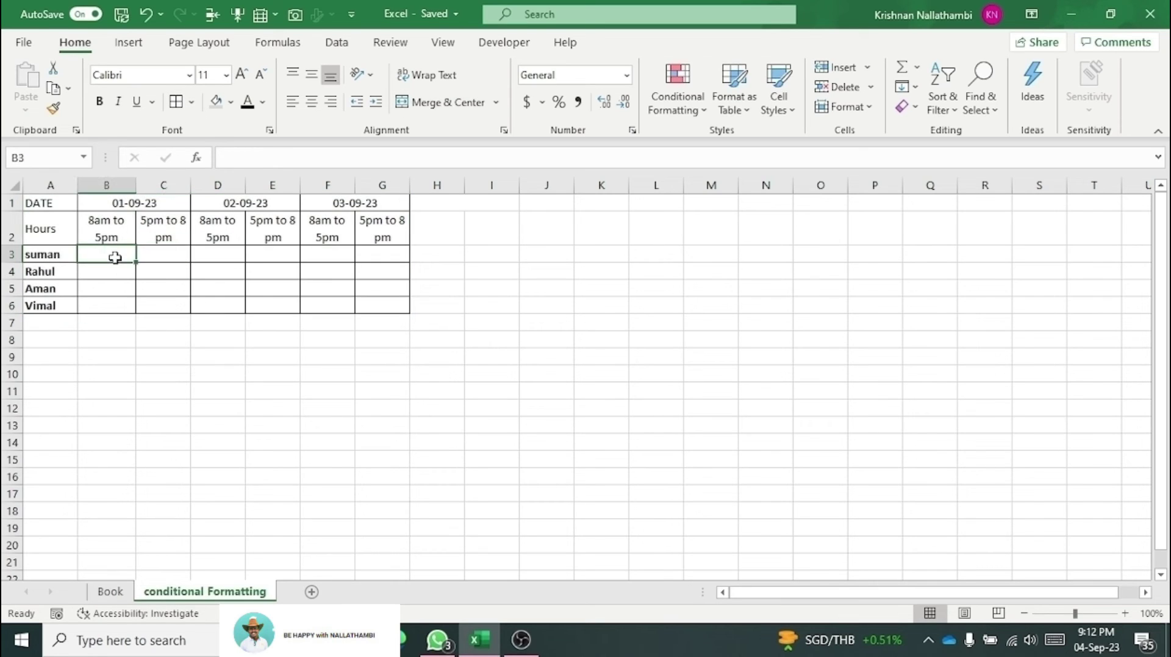
left_click_drag(115, 258, 121, 305)
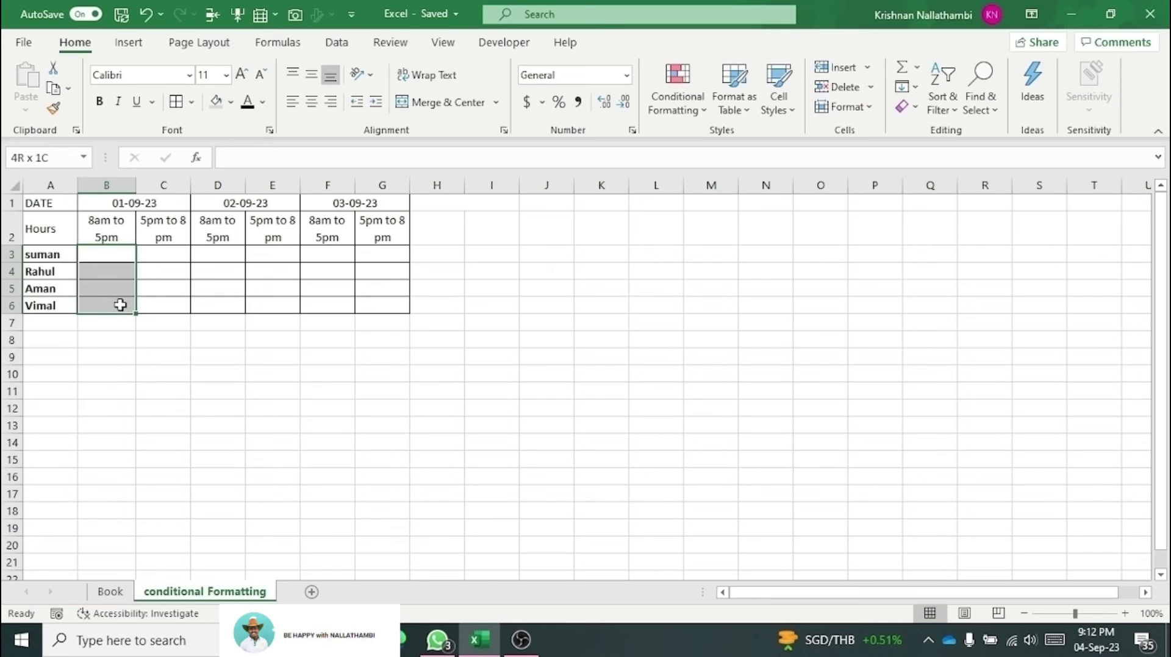
left_click_drag(159, 249, 176, 307)
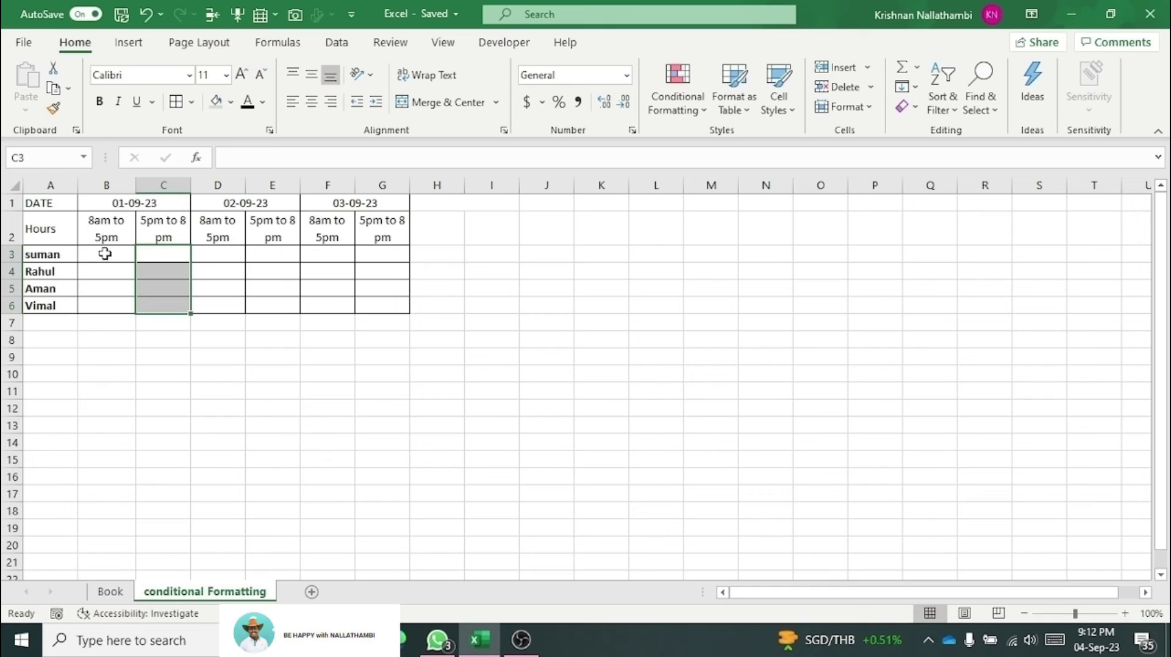
left_click_drag(102, 250, 395, 314)
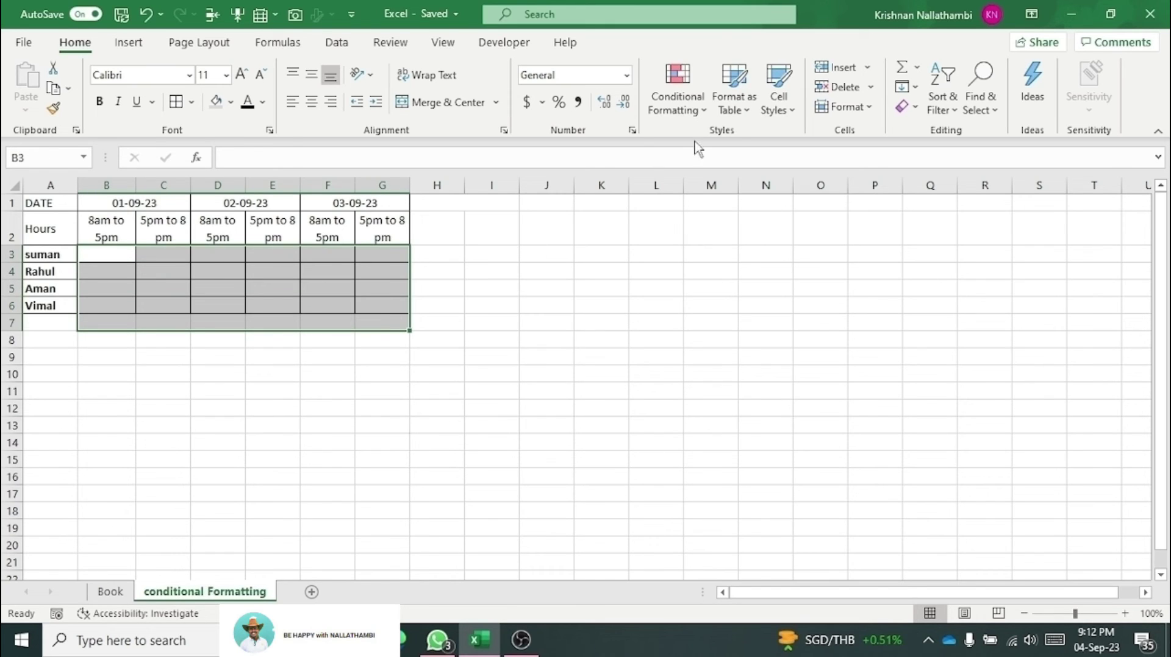
left_click(701, 118)
Step: Add a Greater Than 8 rule with Yellow Fill with Dark Yellow Text to the hours cells
mouse_move(710, 153)
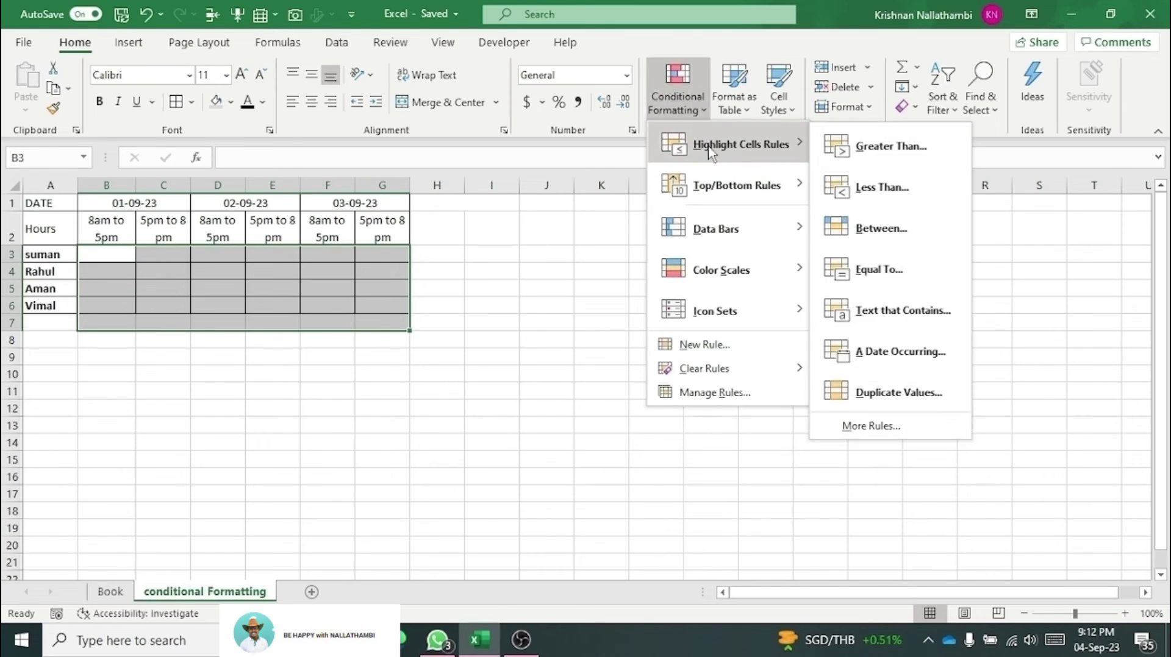
left_click(886, 156)
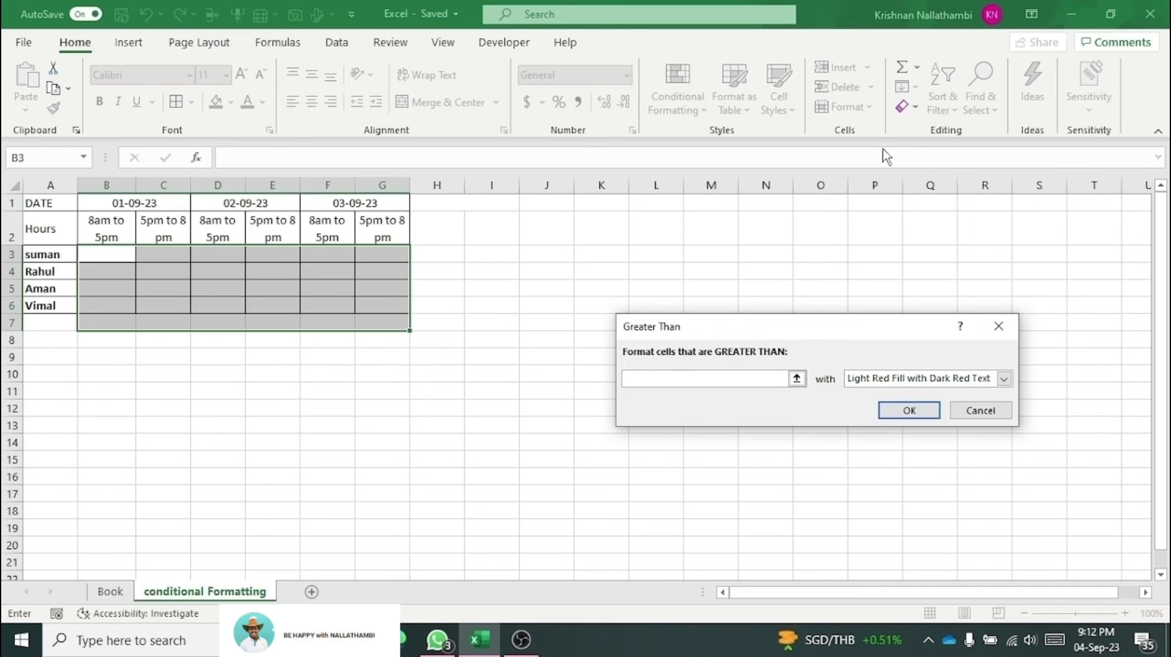
type("8")
left_click(949, 380)
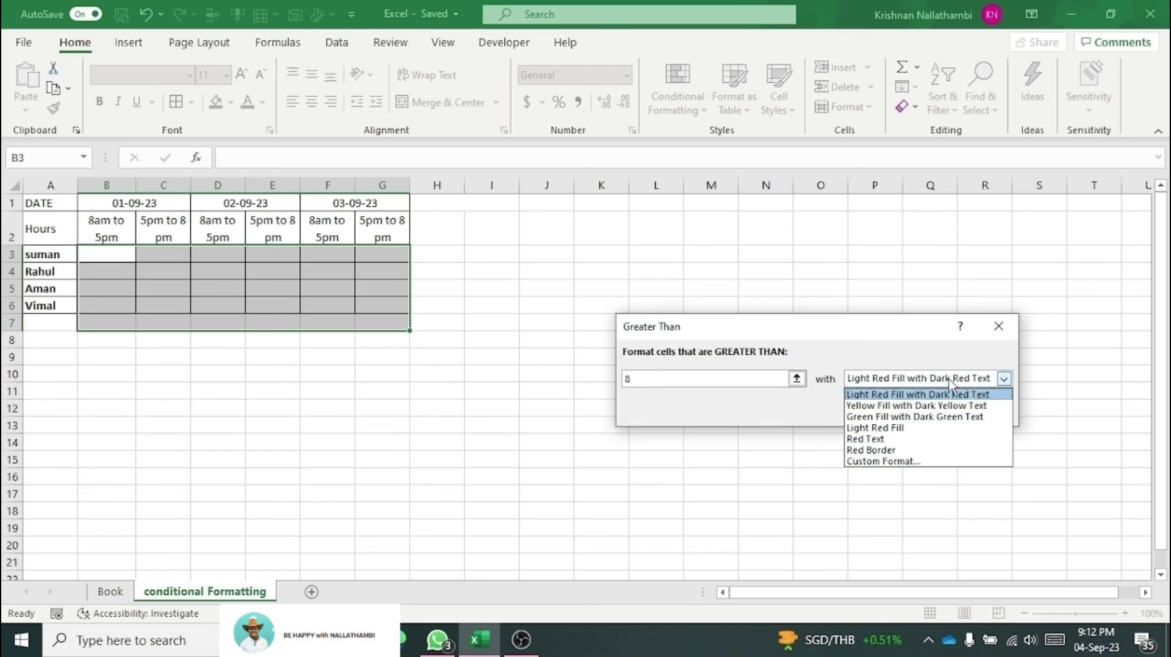
left_click(918, 406)
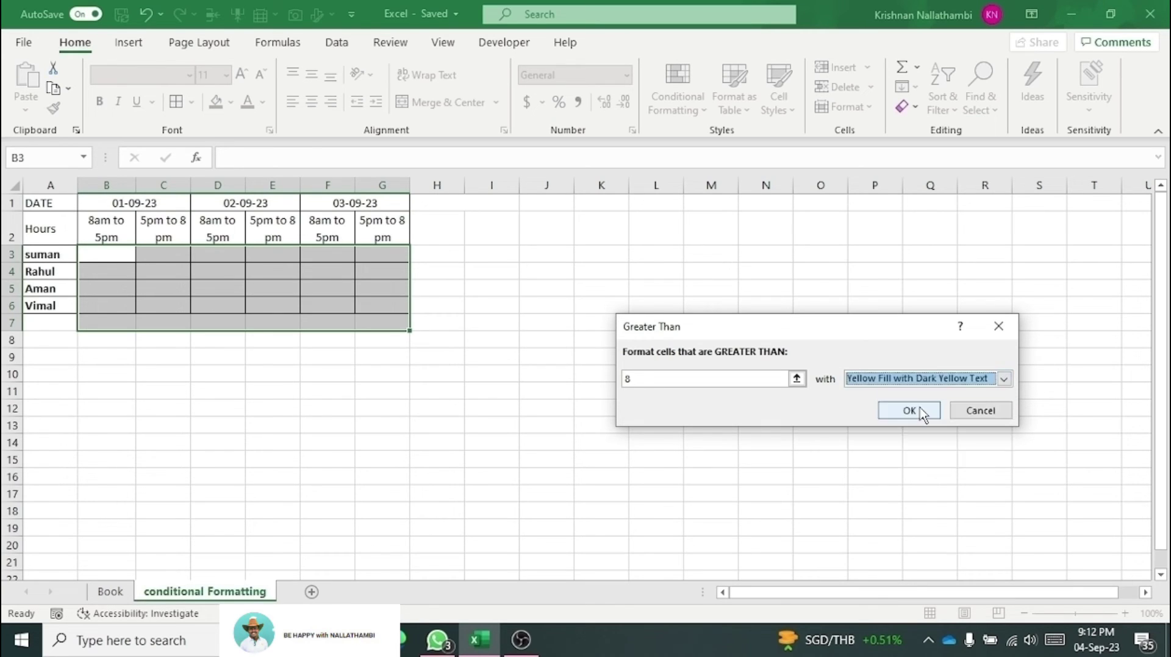
left_click(923, 416)
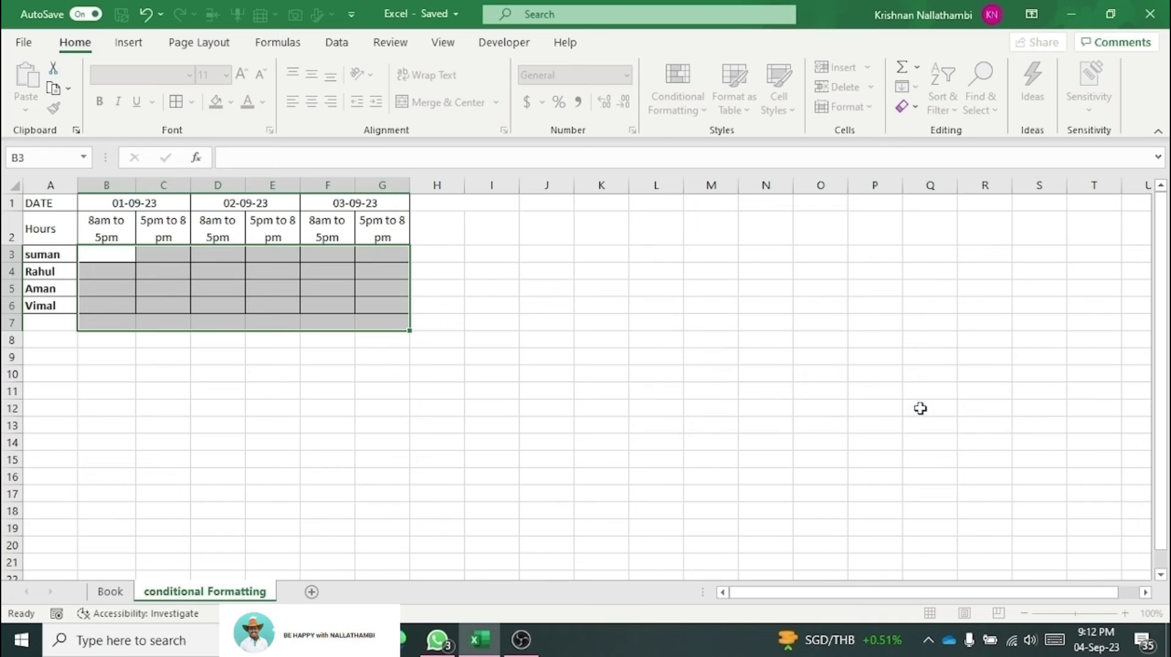
Step: Enter 10 and 8 in the 8am-to-5pm cells B3:B4
left_click(145, 272)
left_click(110, 261)
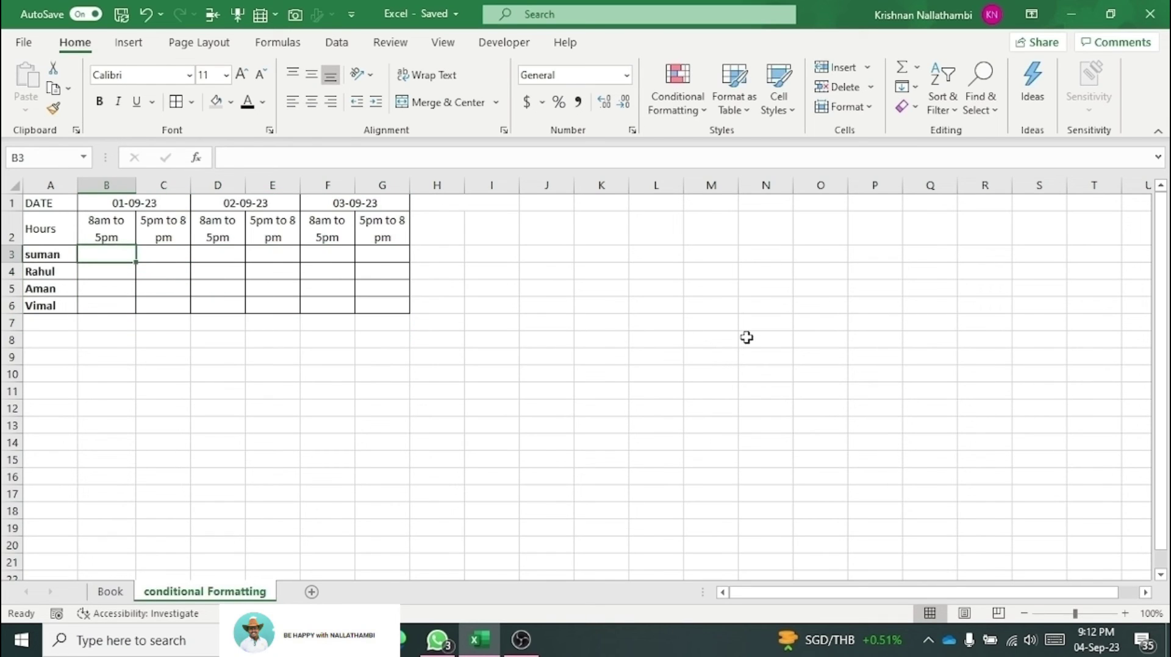
type("10")
key("Return")
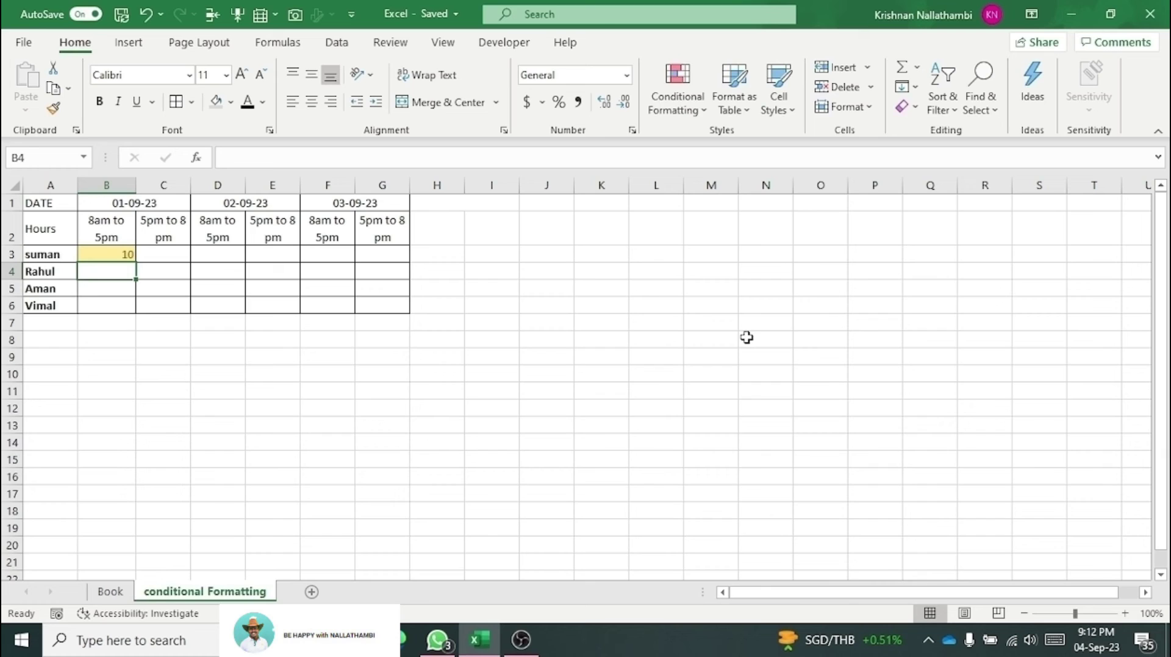
type("8")
key("Return")
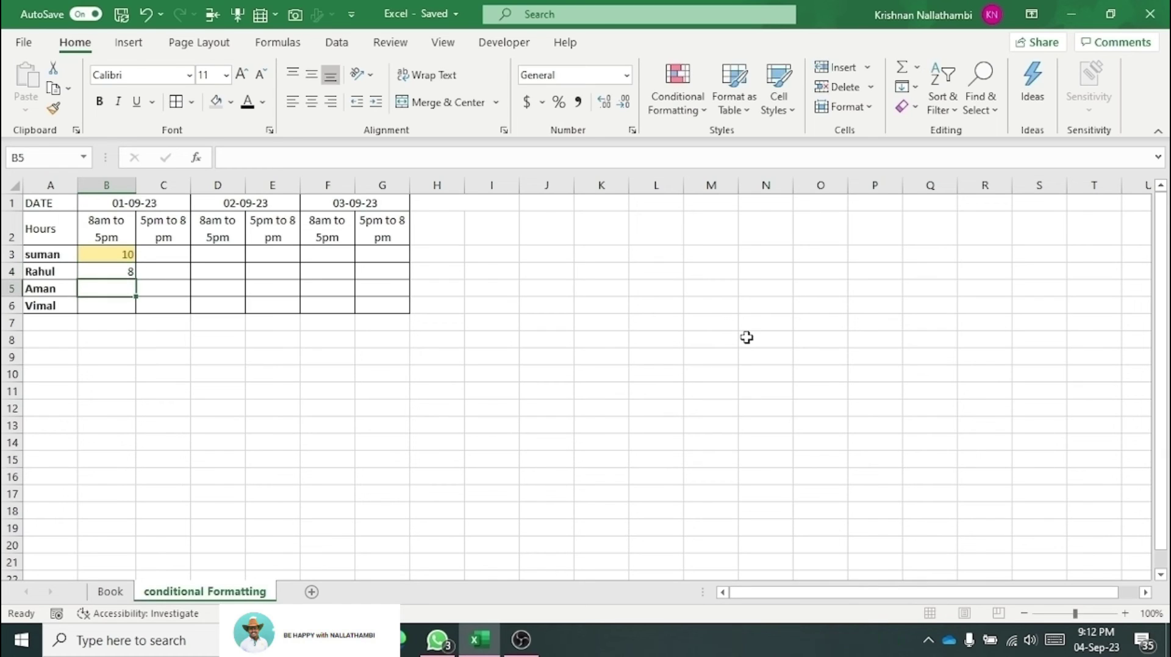
Step: Enter 3, 2.5 and 25 in the 5pm-to-8pm cells C3:C5
key("Up")
key("Right")
key("Up")
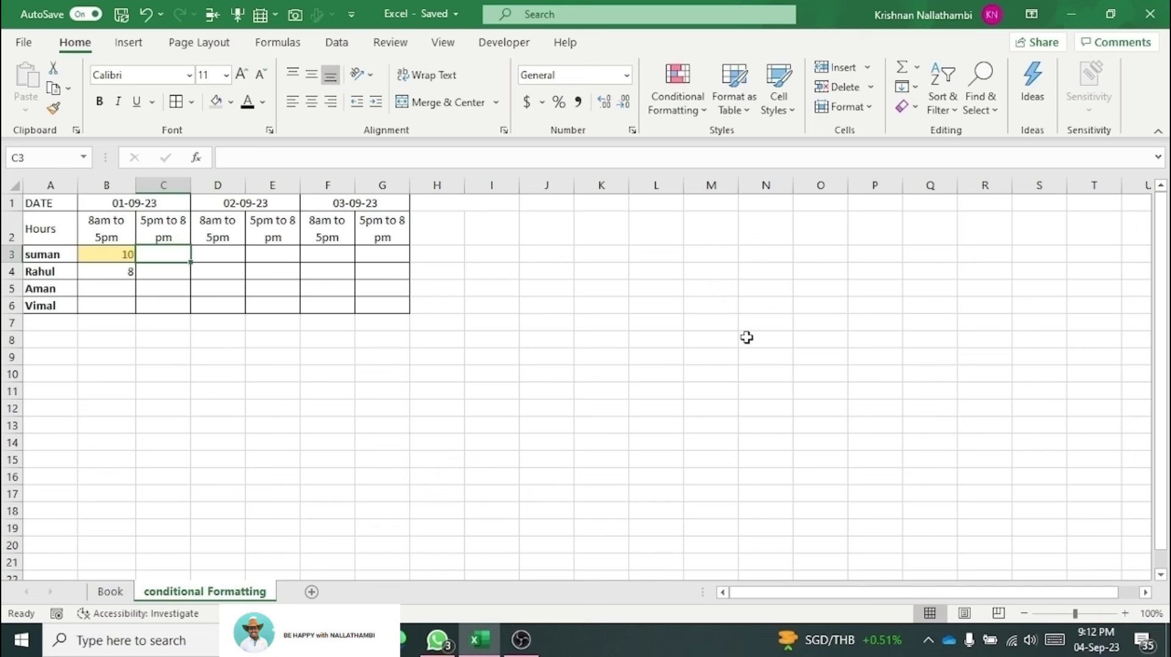
type("3")
key("Return")
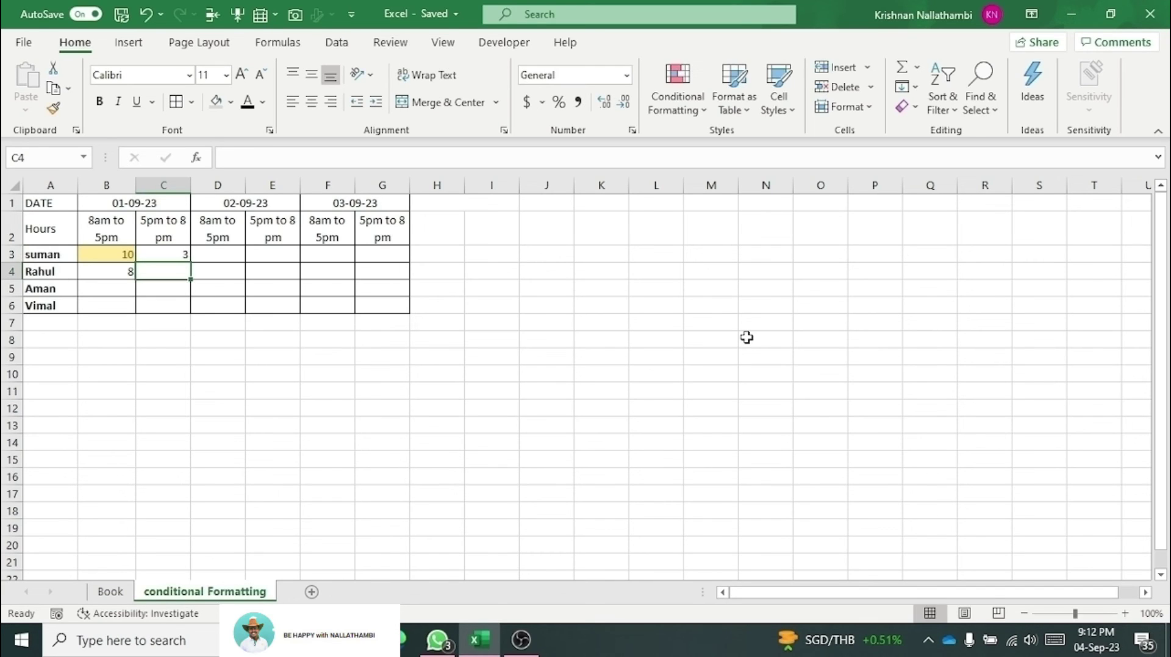
type("2.5")
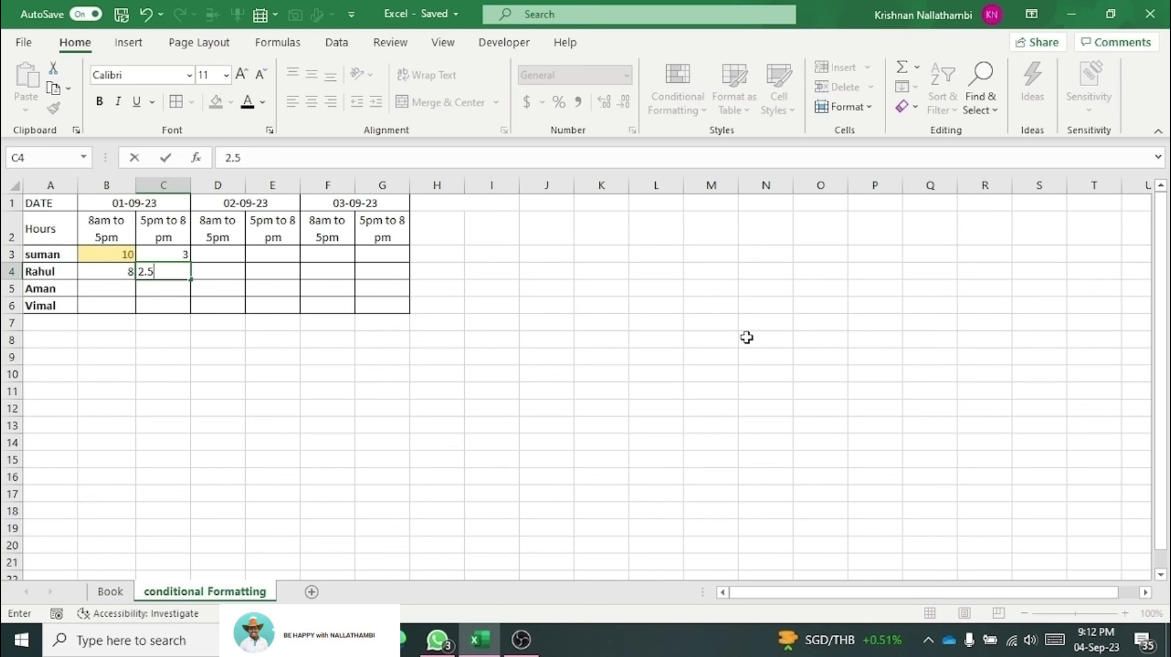
key("Return")
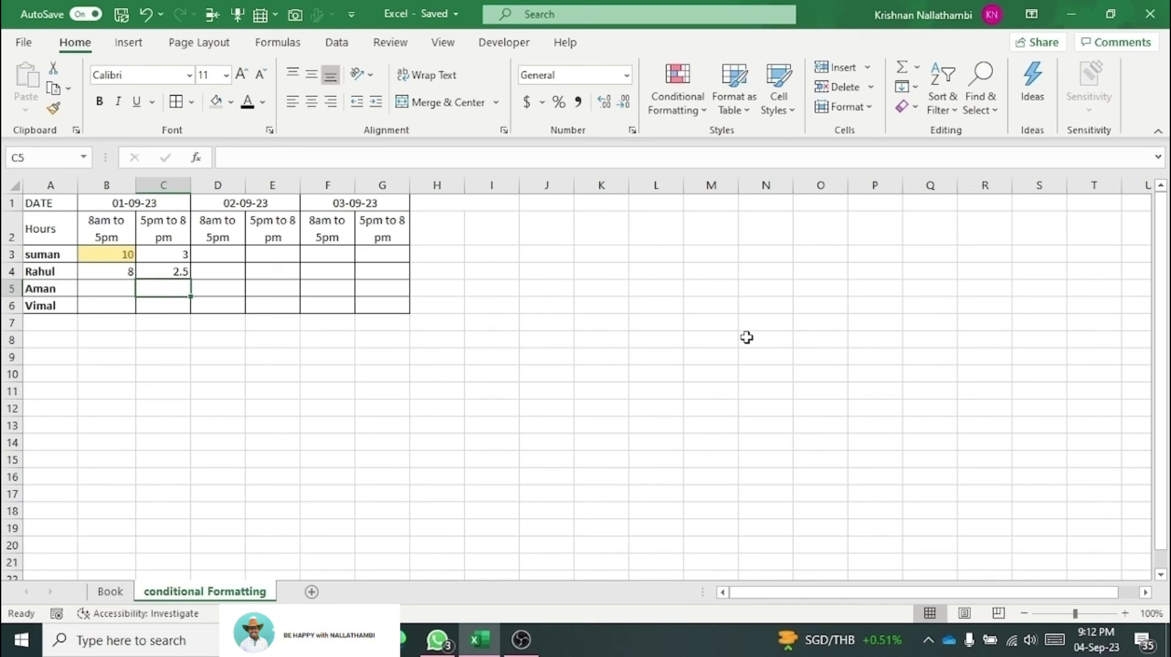
type("25")
key("Return")
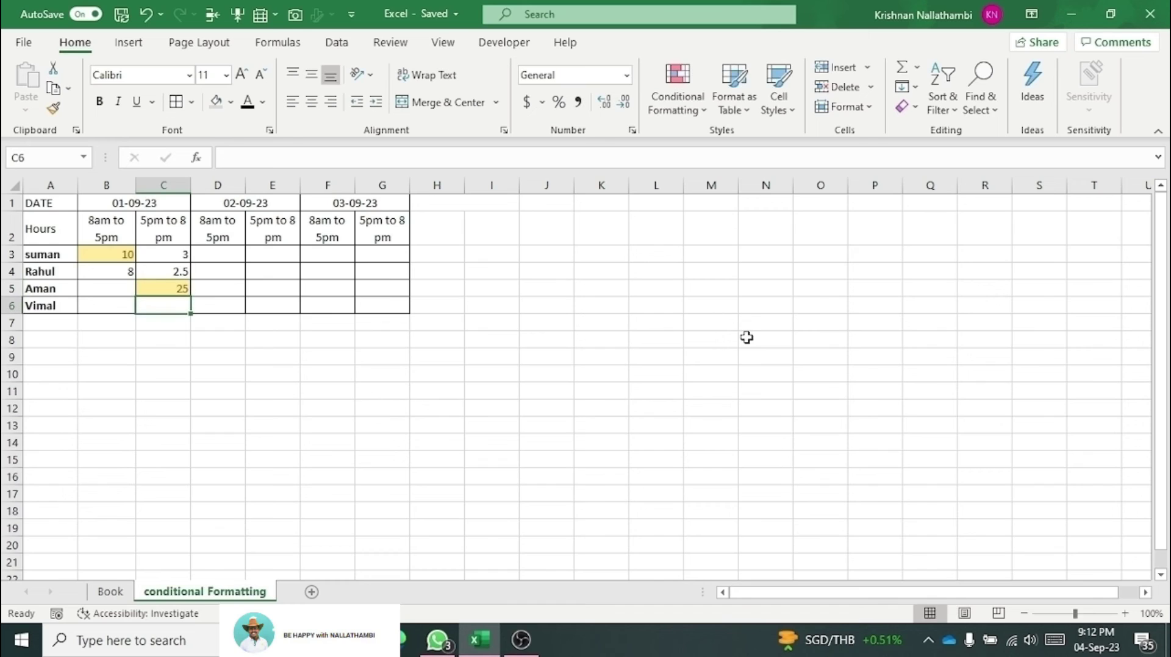
Step: Switch back to the Book sheet with Ctrl+PgUp
key("Up")
key("Up")
key("Up")
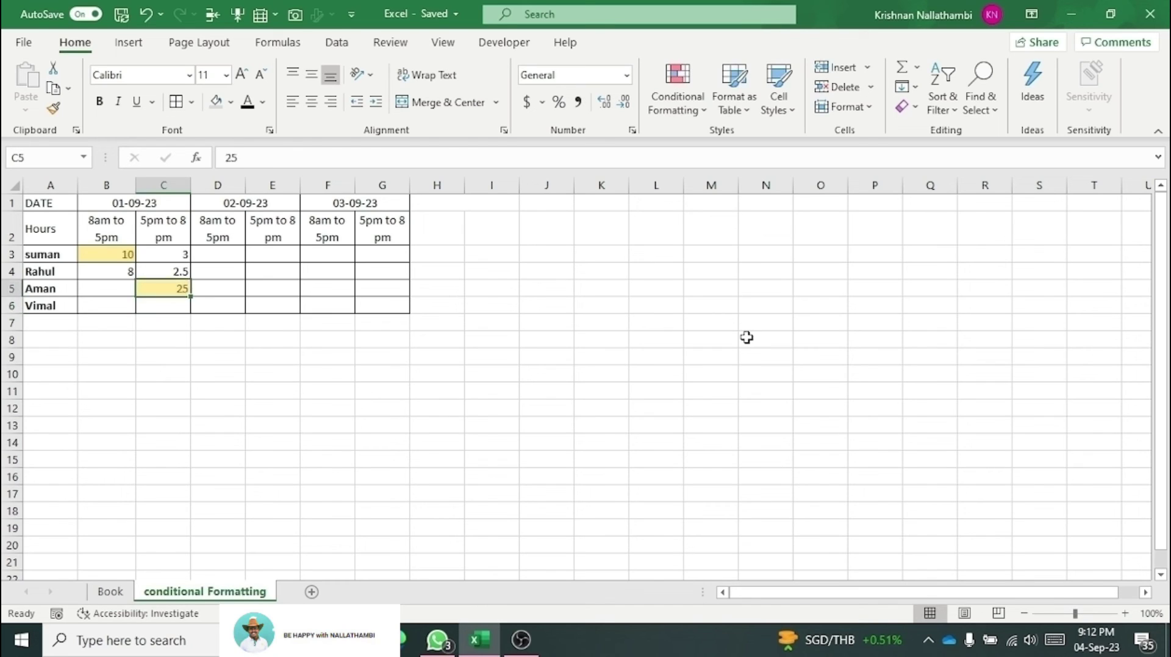
key("Right")
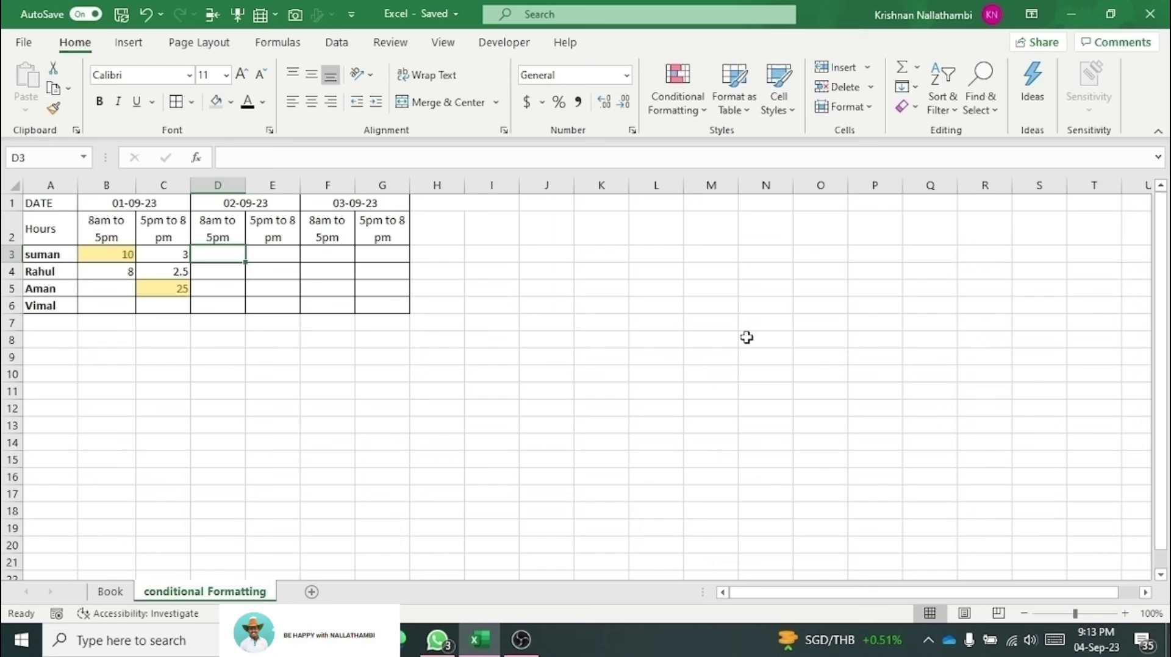
key("ctrl+Page_Up")
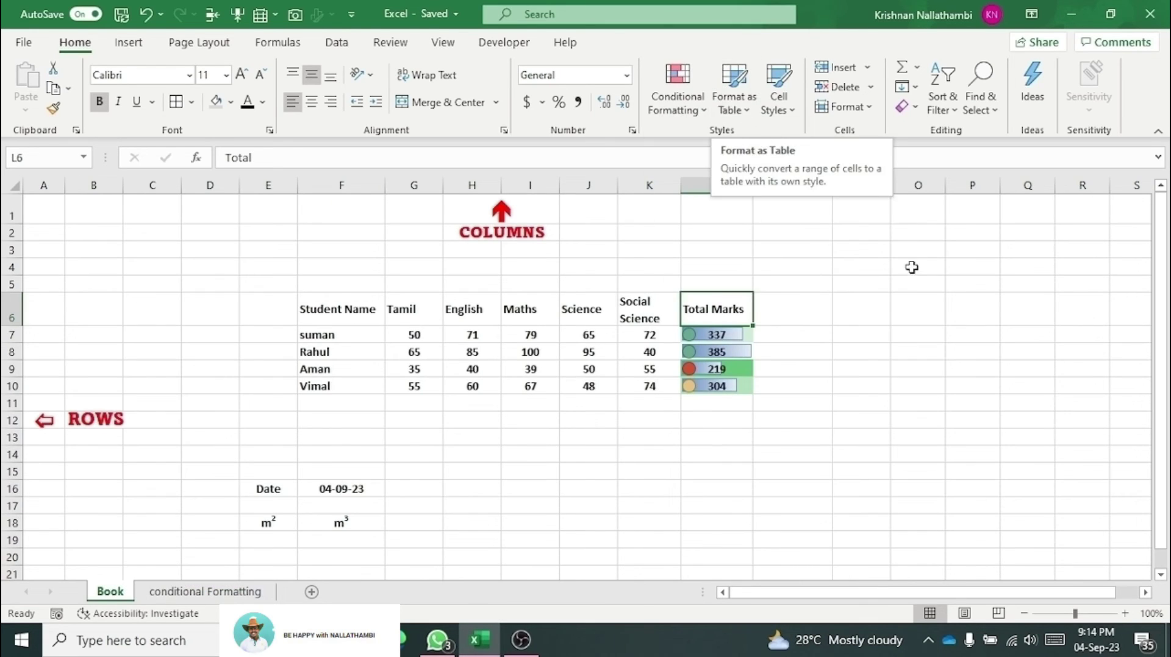
Step: Set the row height of the Total Marks rows L7:L11 to 25
left_click(900, 301)
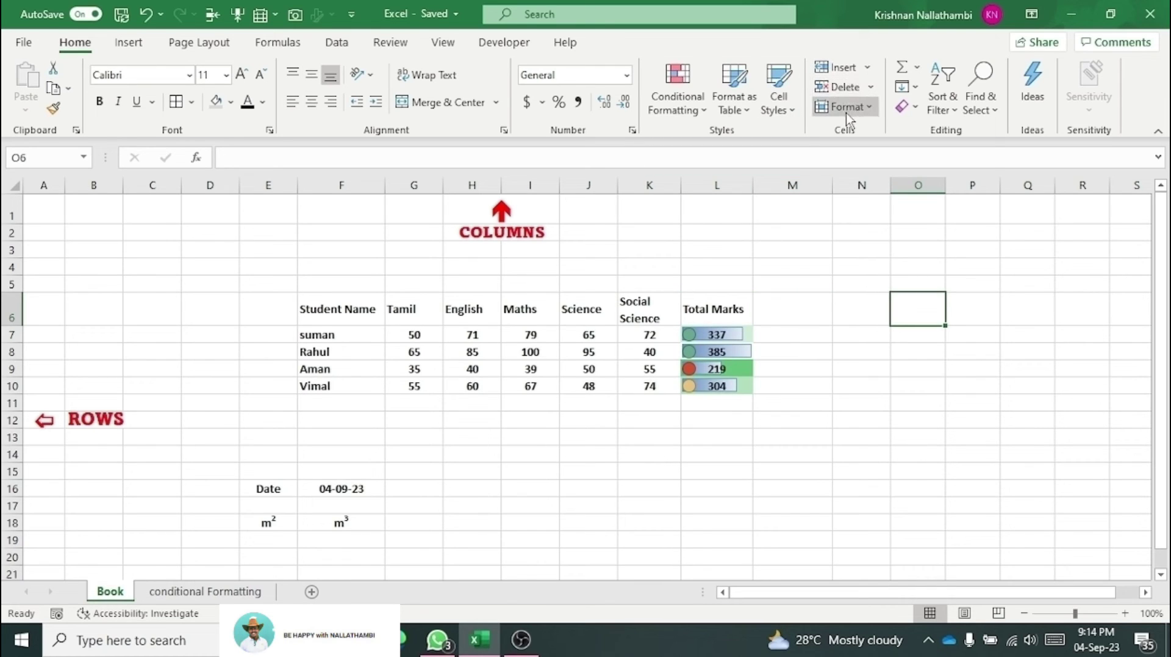
left_click(872, 108)
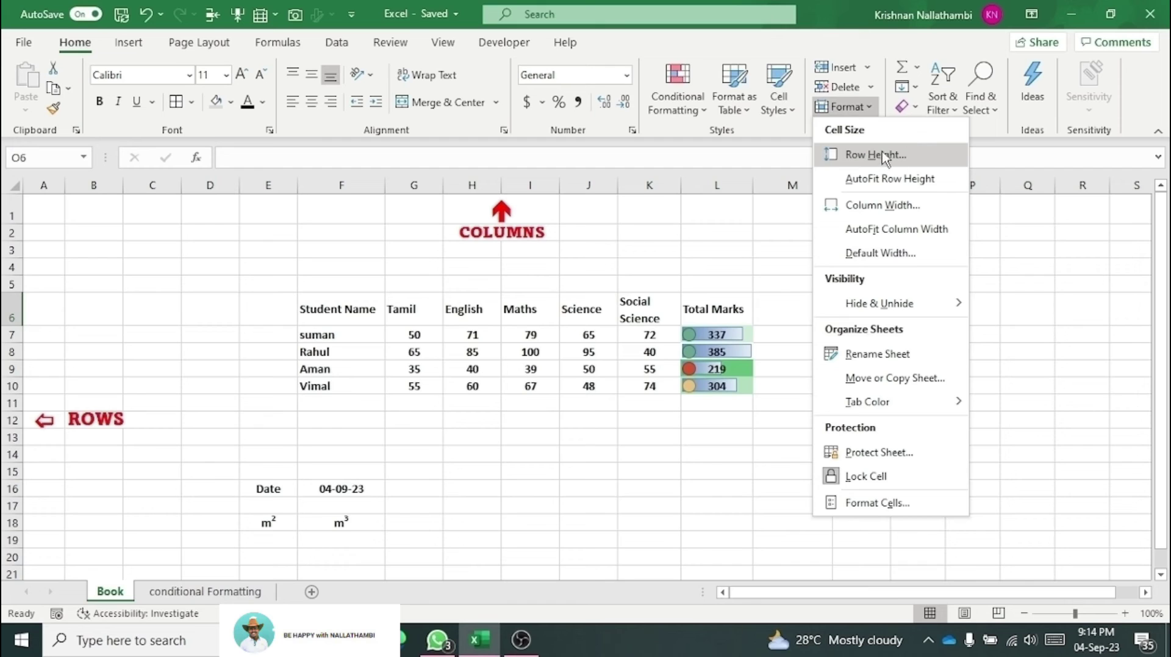
left_click(739, 279)
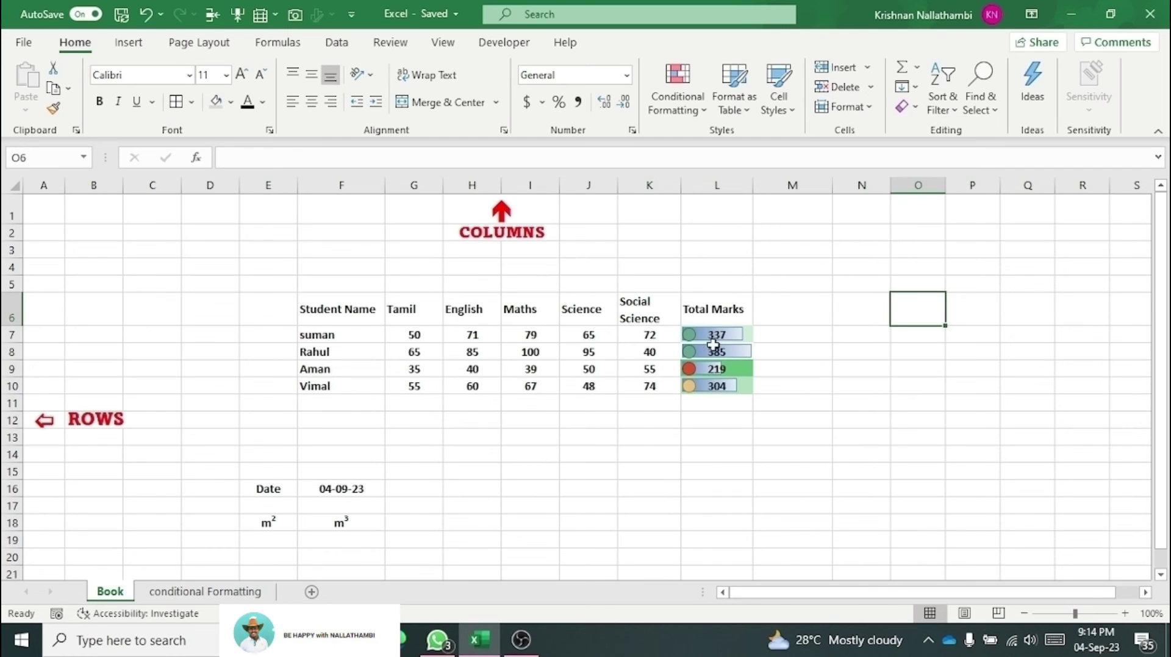
left_click(714, 346)
left_click_drag(713, 334, 716, 397)
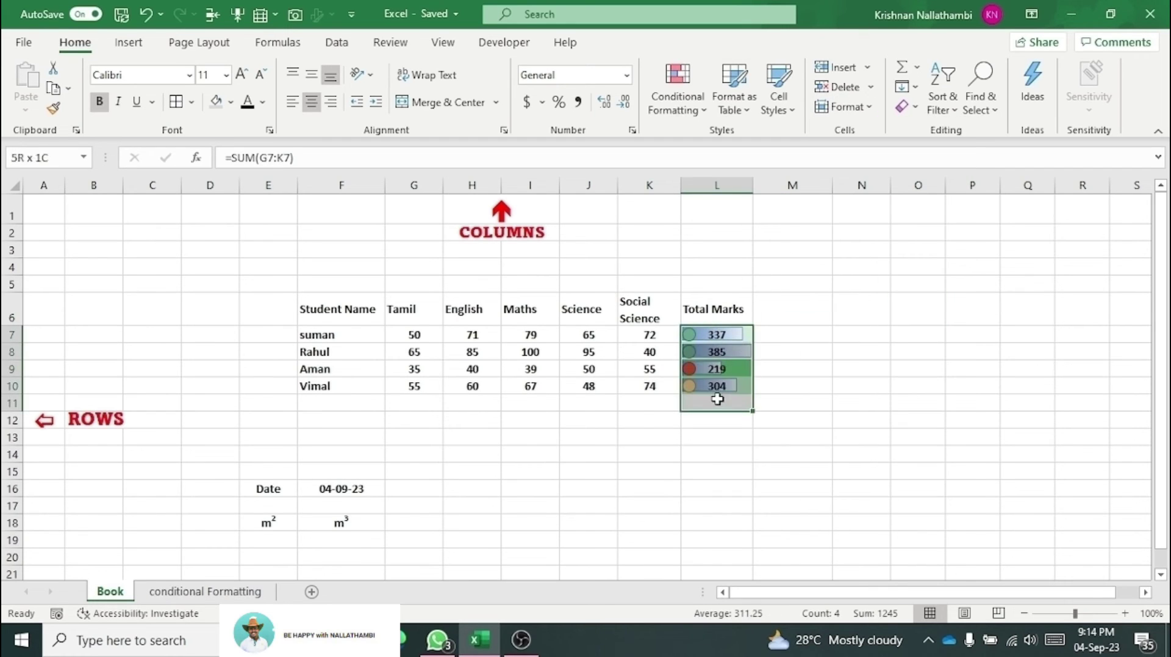
left_click(863, 108)
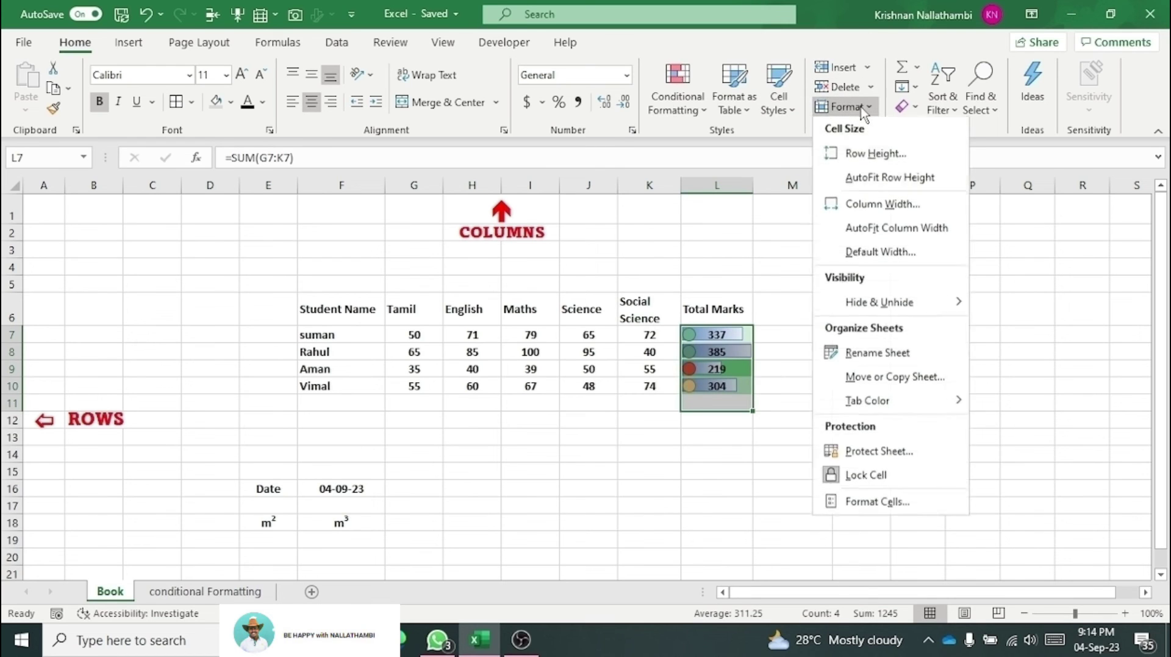
left_click(874, 155)
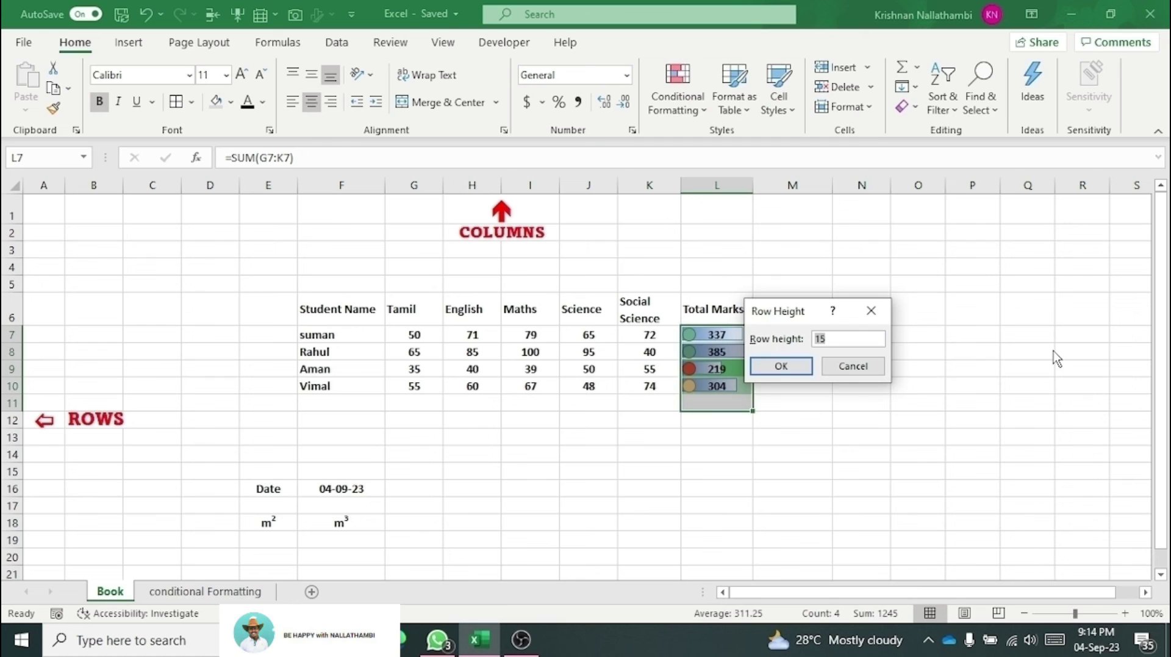
key("Return")
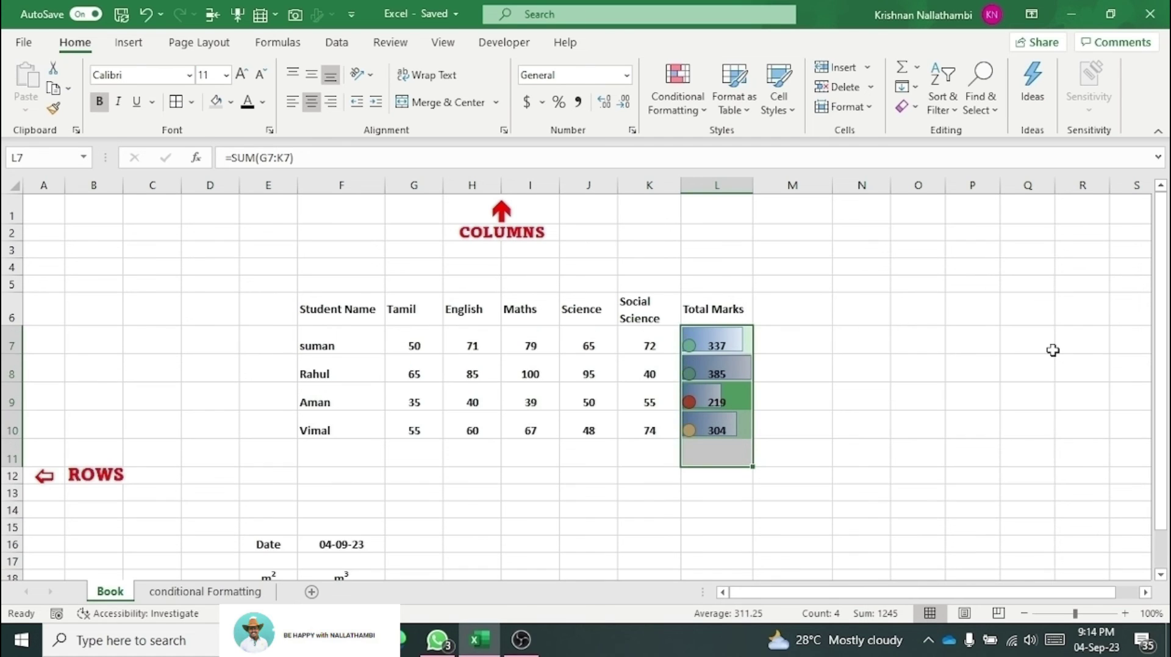
Step: AutoFit rows 7 to 11 to normal height, leaving column L's width at 11.29
left_click(871, 104)
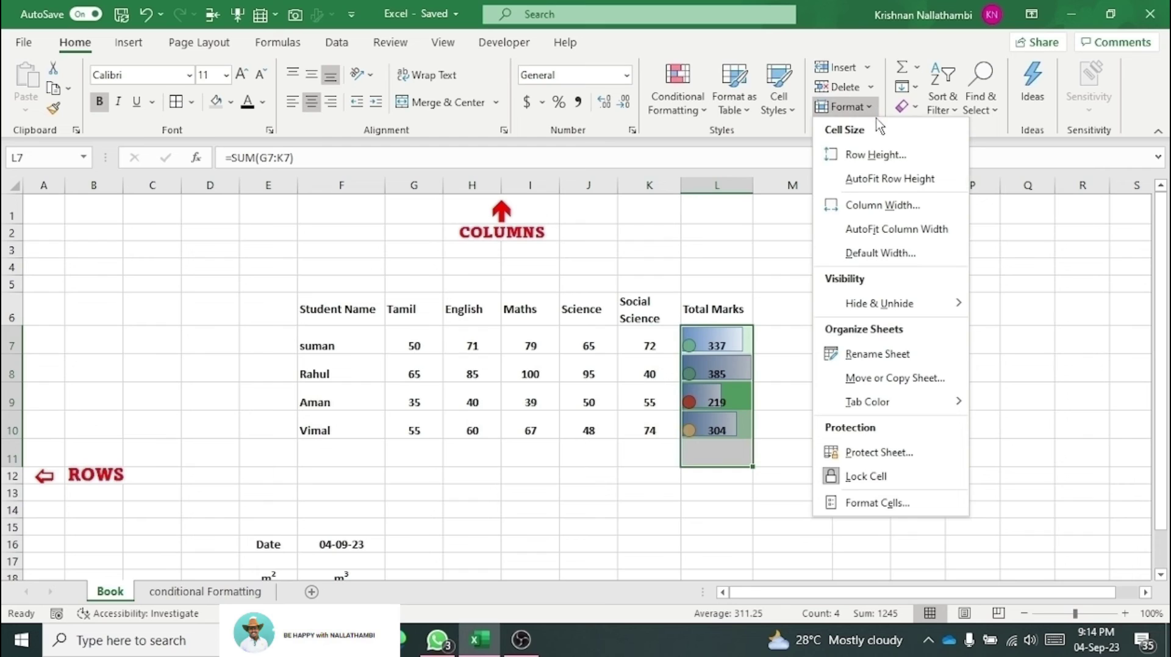
left_click(886, 178)
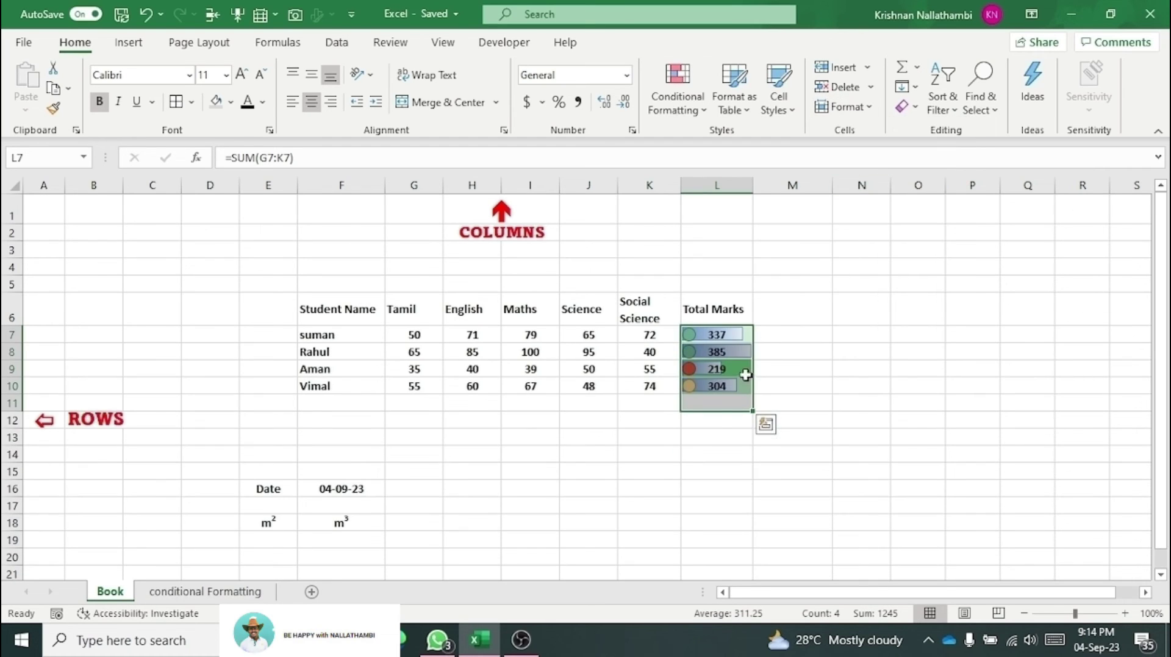
left_click(867, 108)
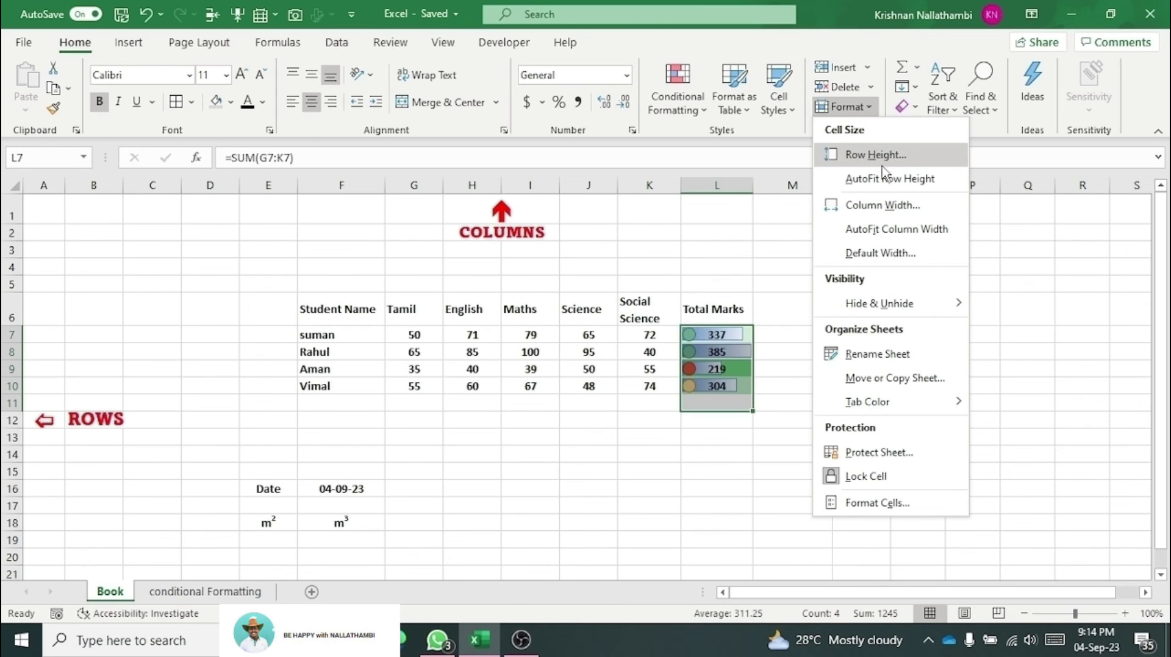
left_click(892, 207)
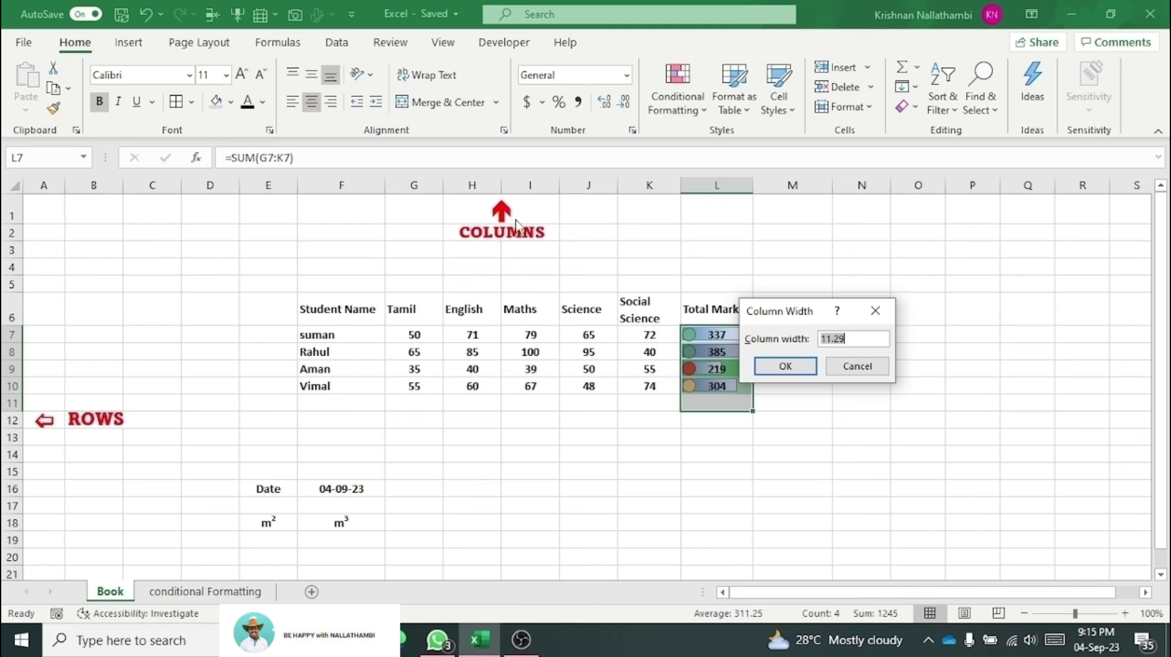
left_click(858, 366)
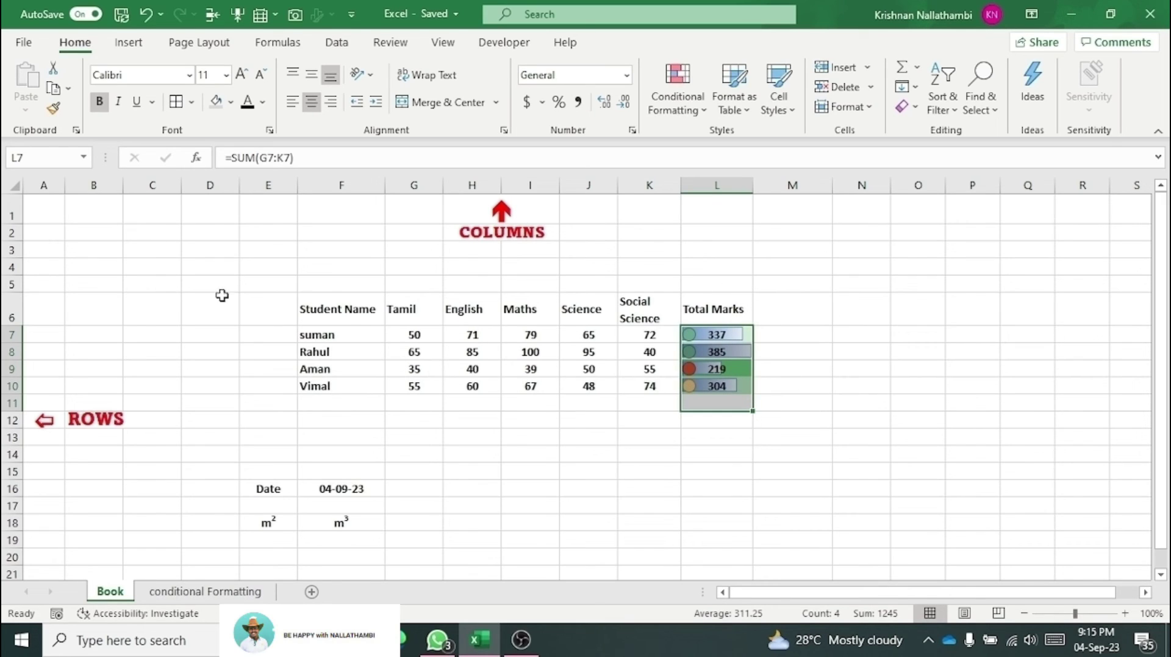
Step: Select the whole sheet and set all column widths to 10, undoing a trial width of 25
left_click(15, 189)
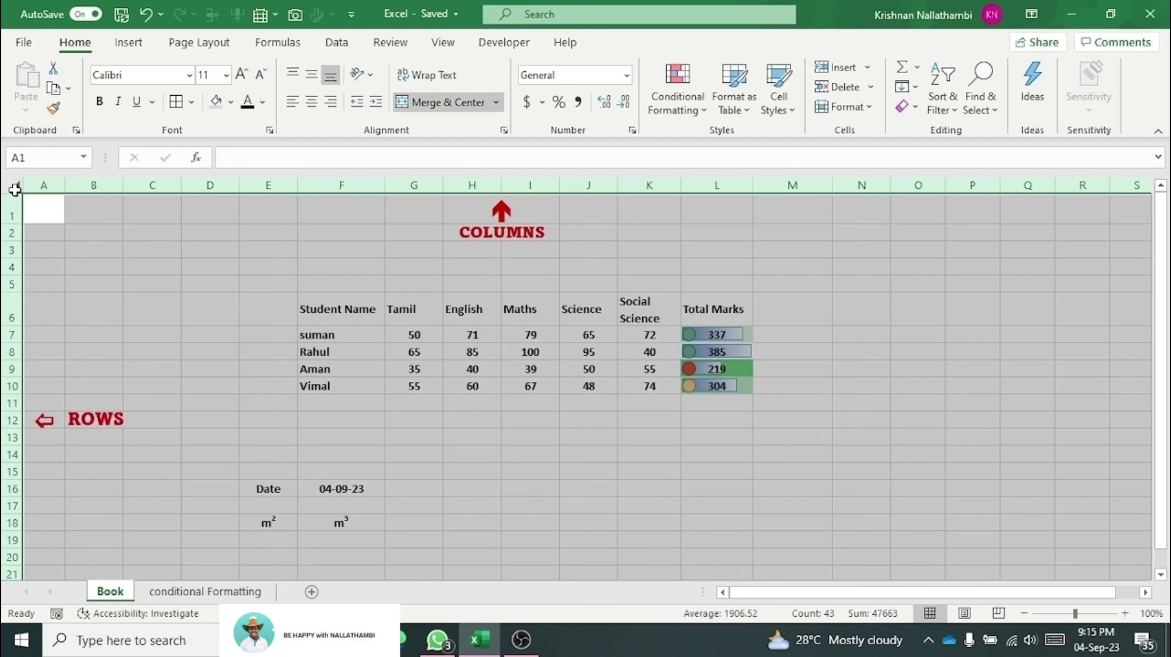
left_click(859, 109)
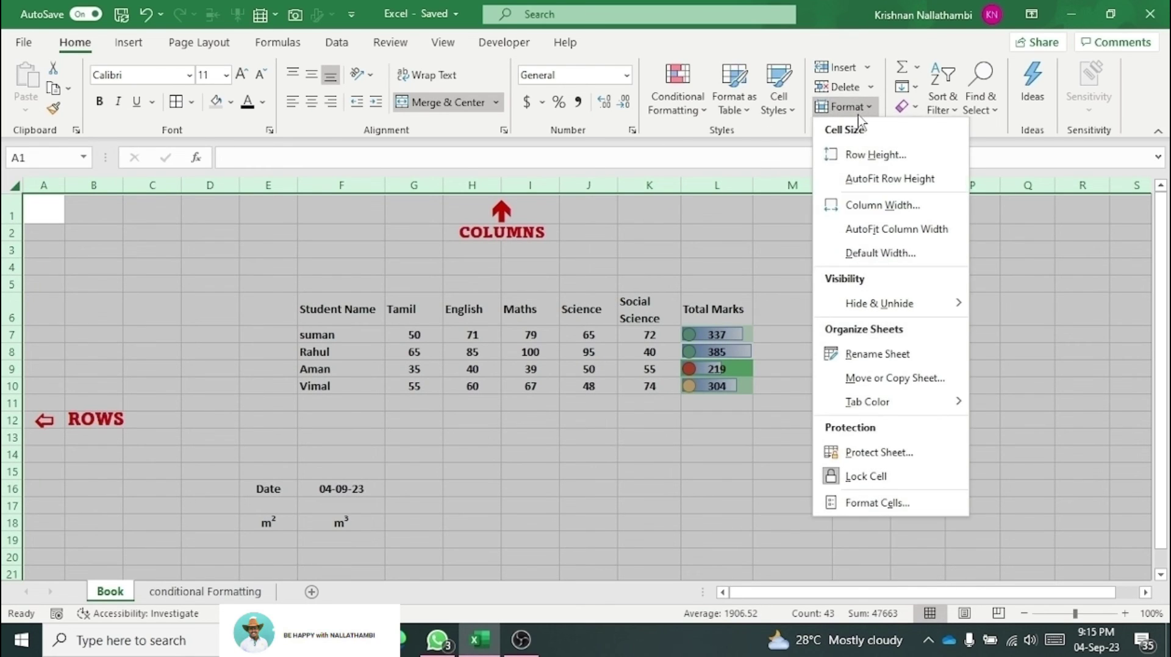
left_click(871, 204)
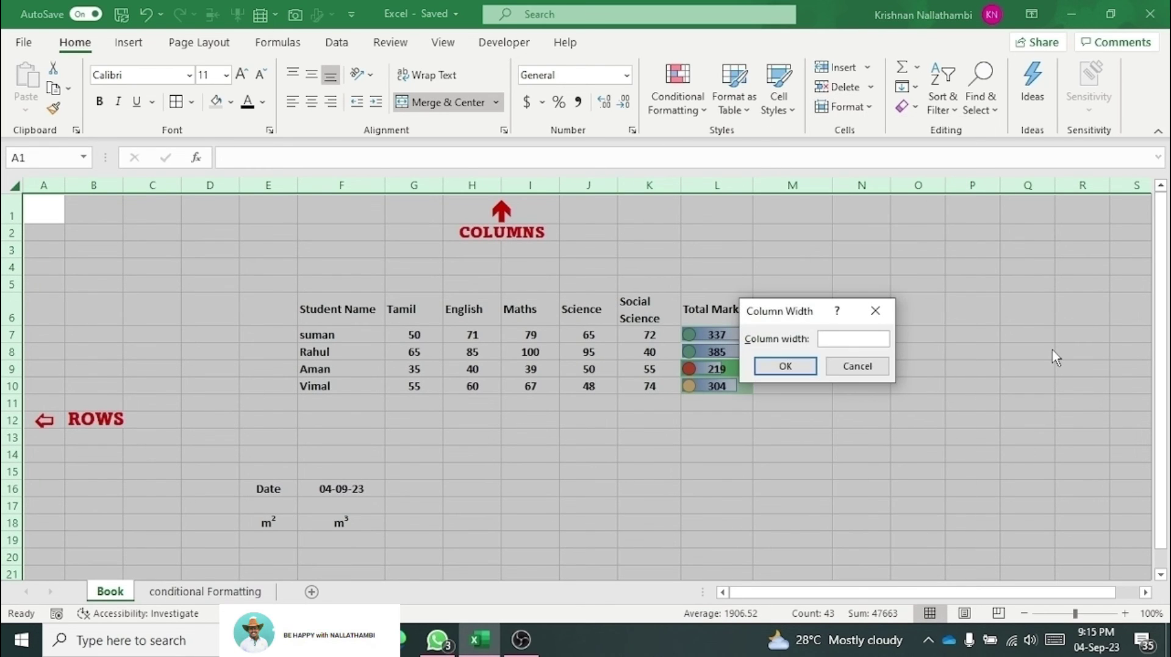
key("Return")
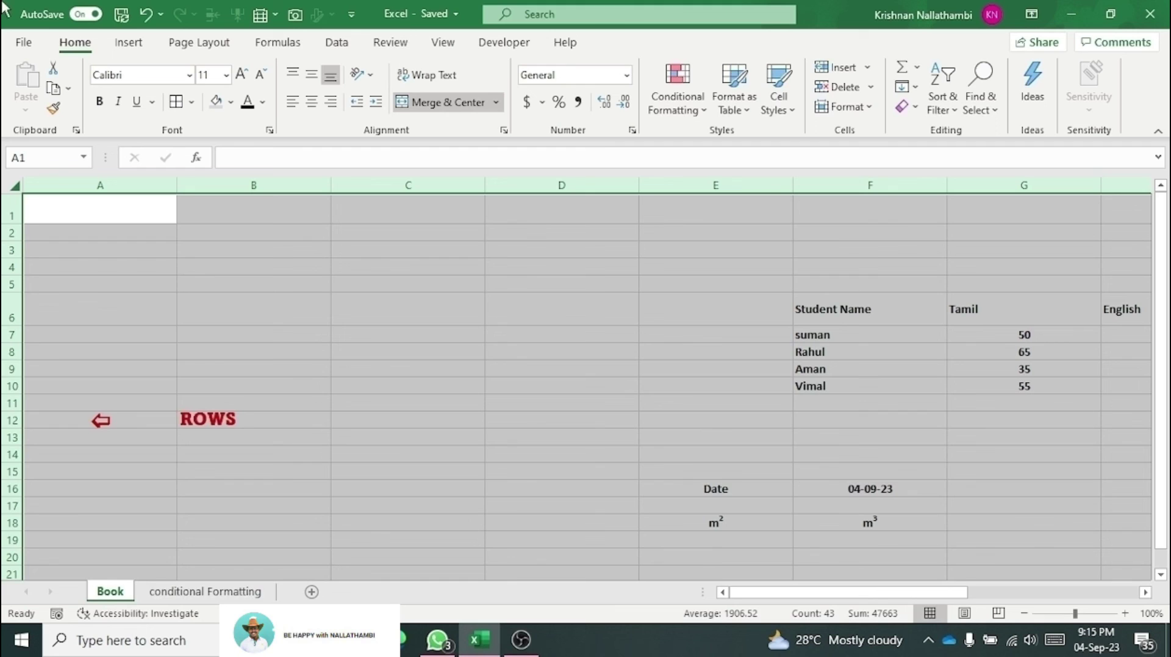
left_click(145, 14)
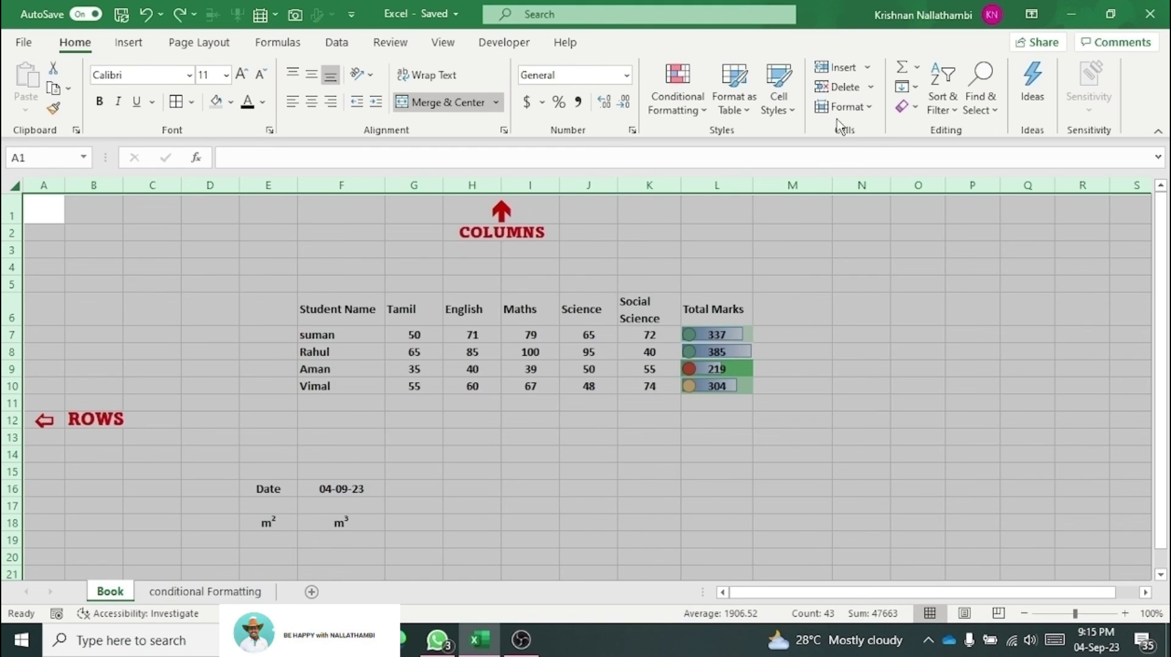
left_click(858, 116)
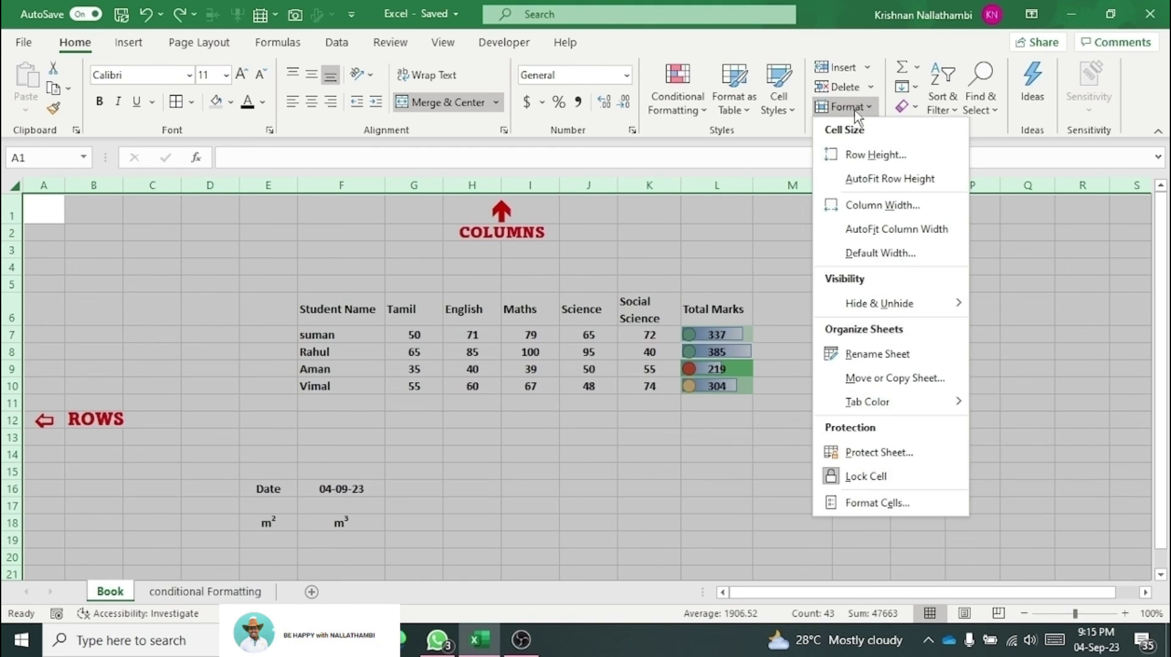
left_click(882, 205)
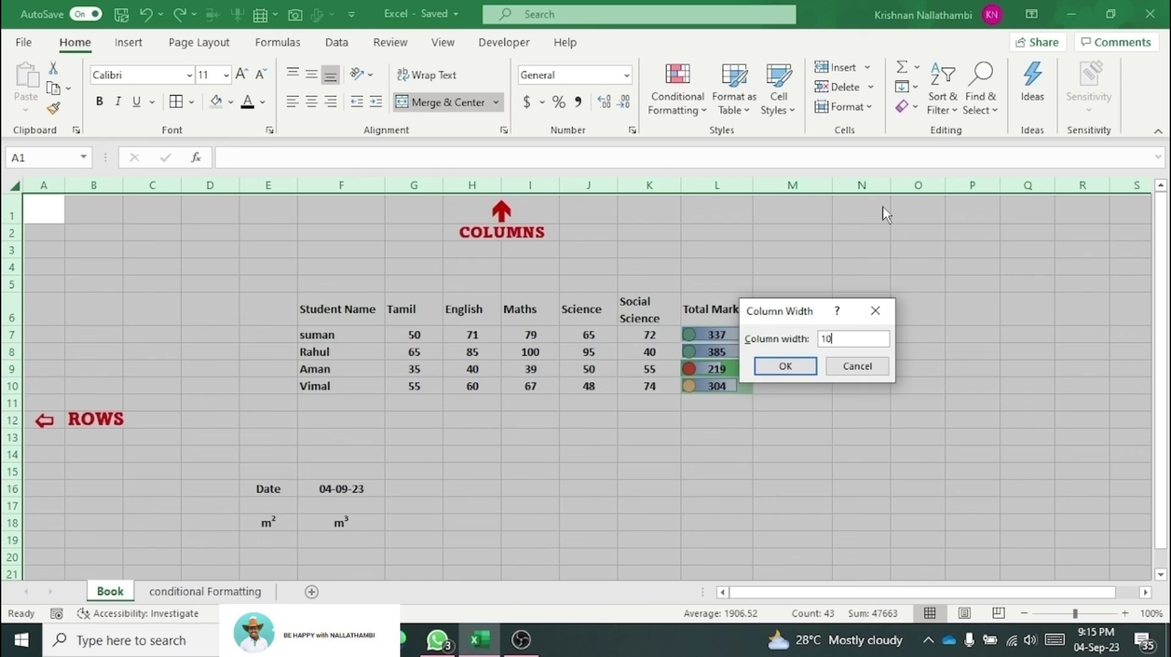
key("Return")
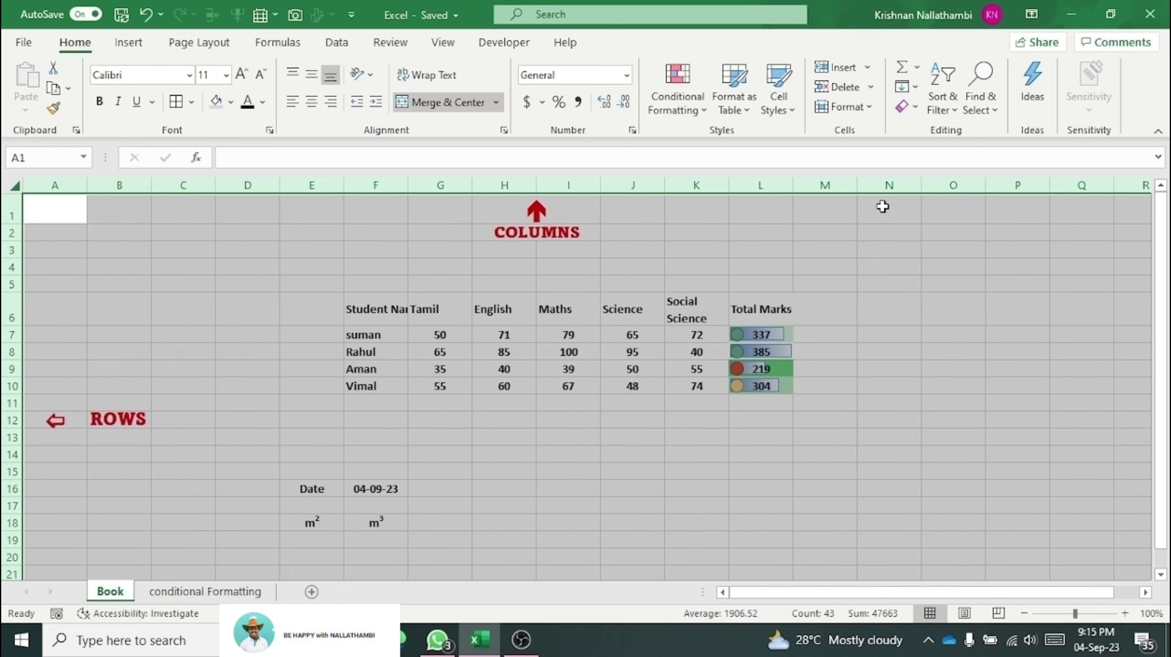
left_click(864, 115)
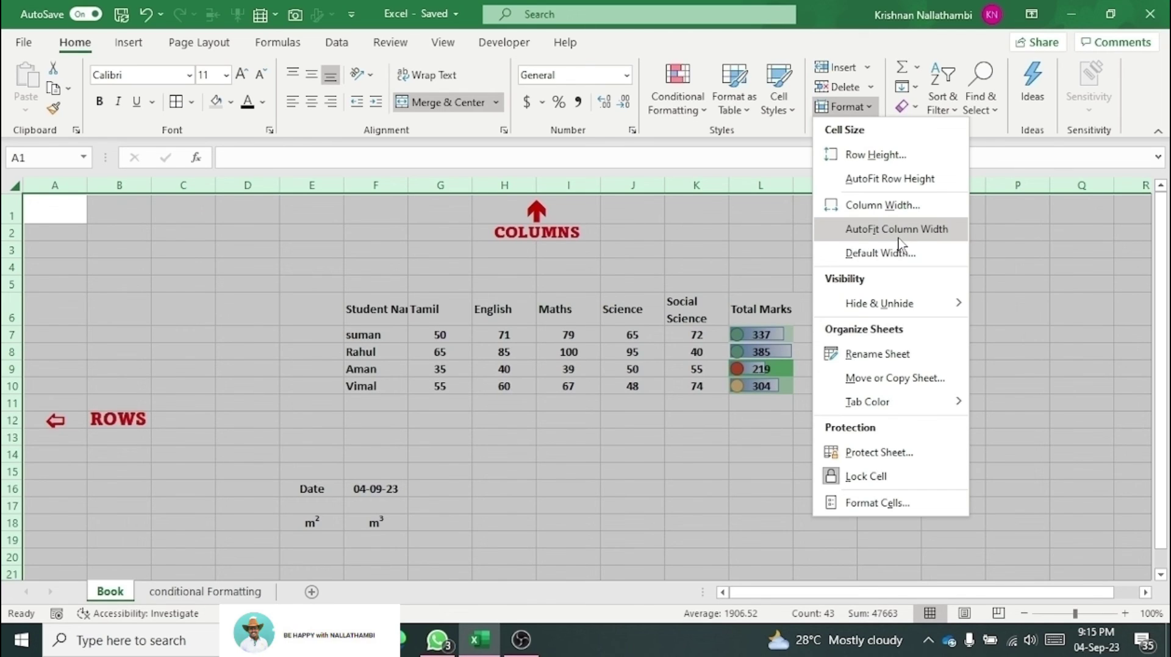
mouse_move(922, 314)
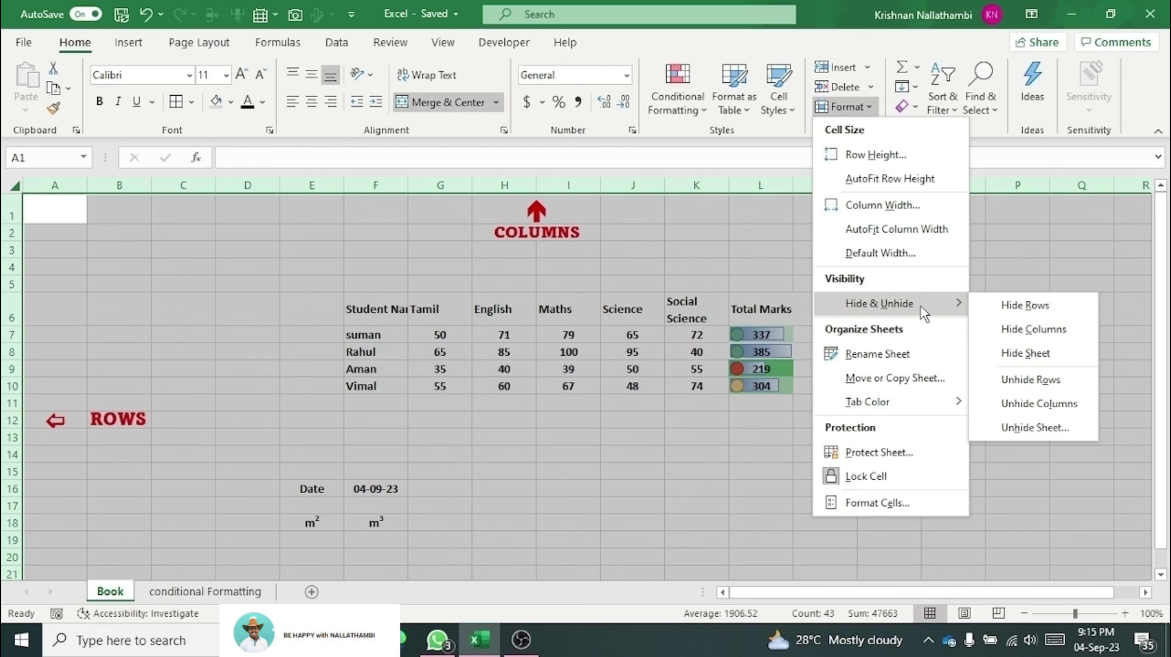
left_click(678, 319)
left_click(661, 329)
left_click_drag(705, 298, 703, 385)
left_click(844, 106)
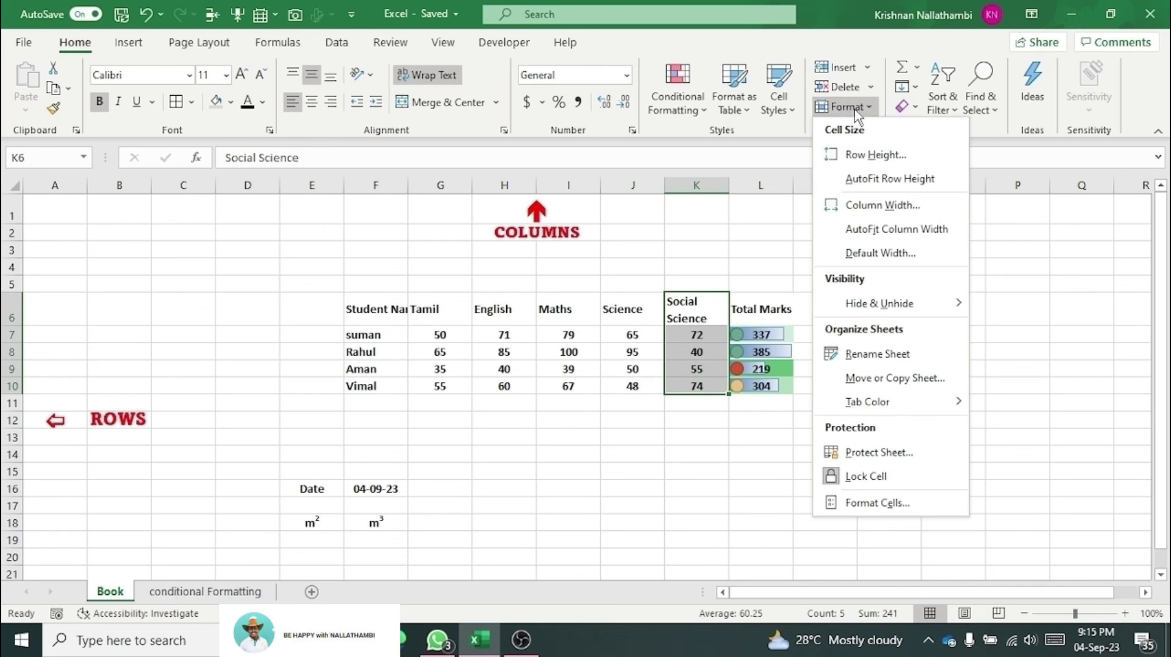
mouse_move(913, 308)
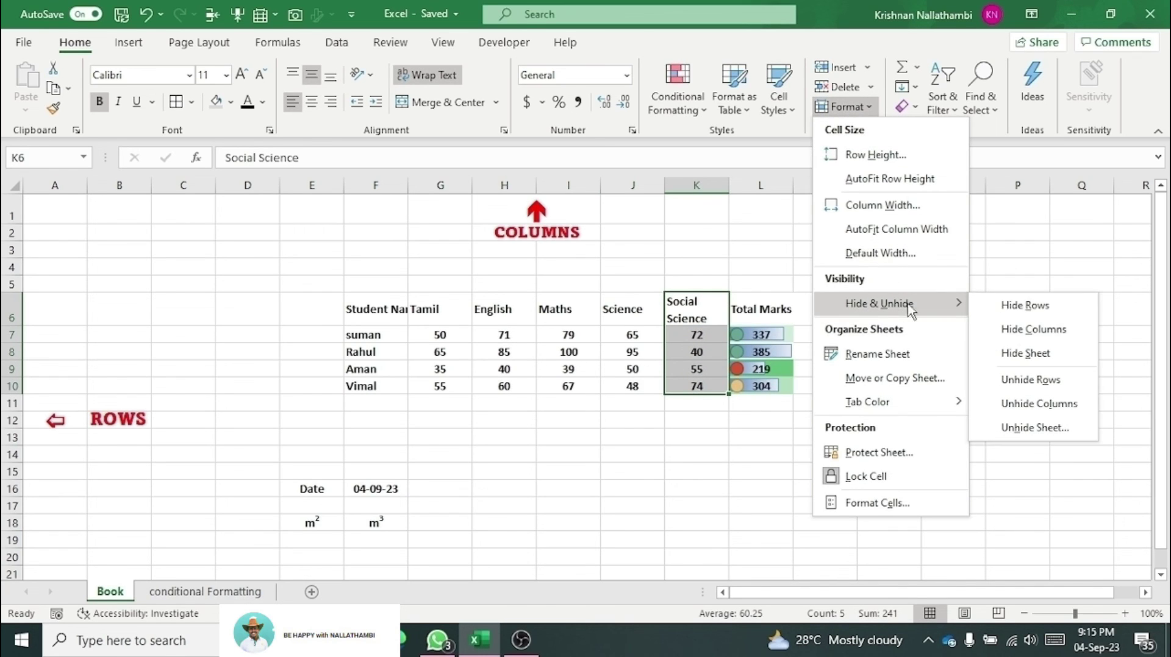
left_click(1034, 310)
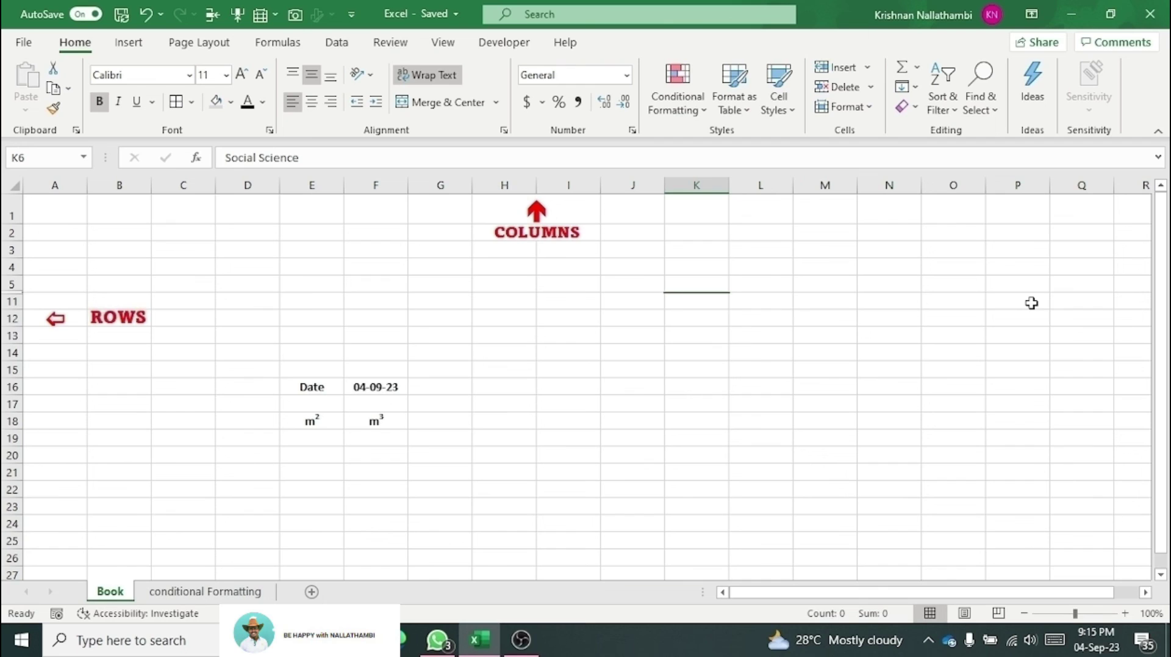
key("ctrl+z")
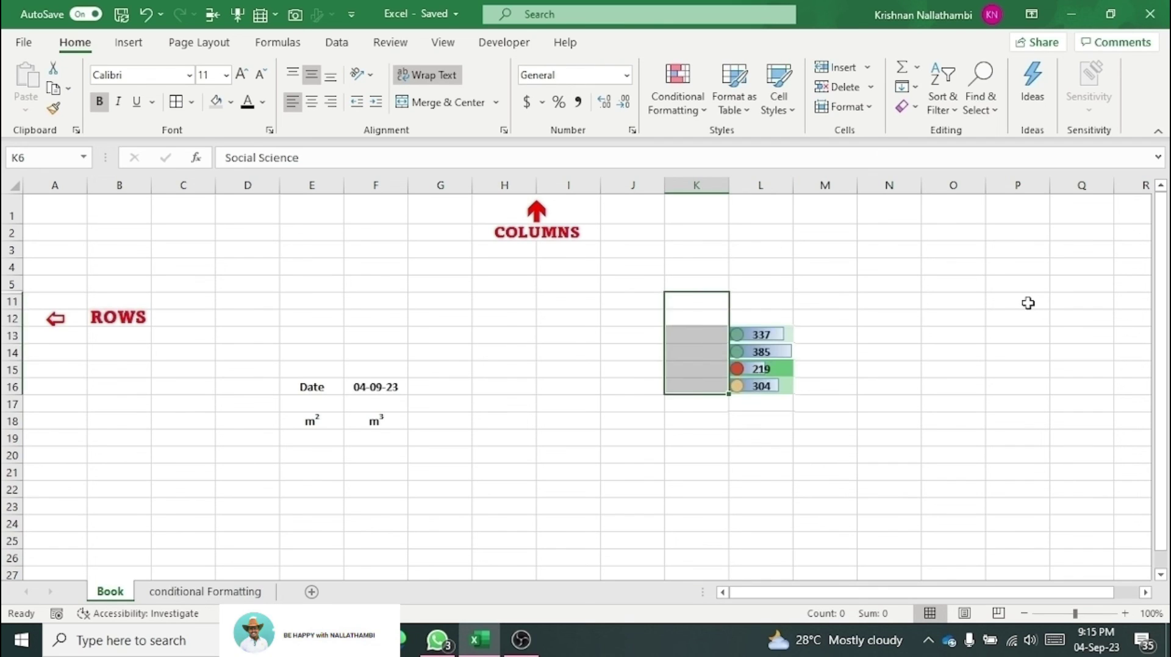
left_click(846, 108)
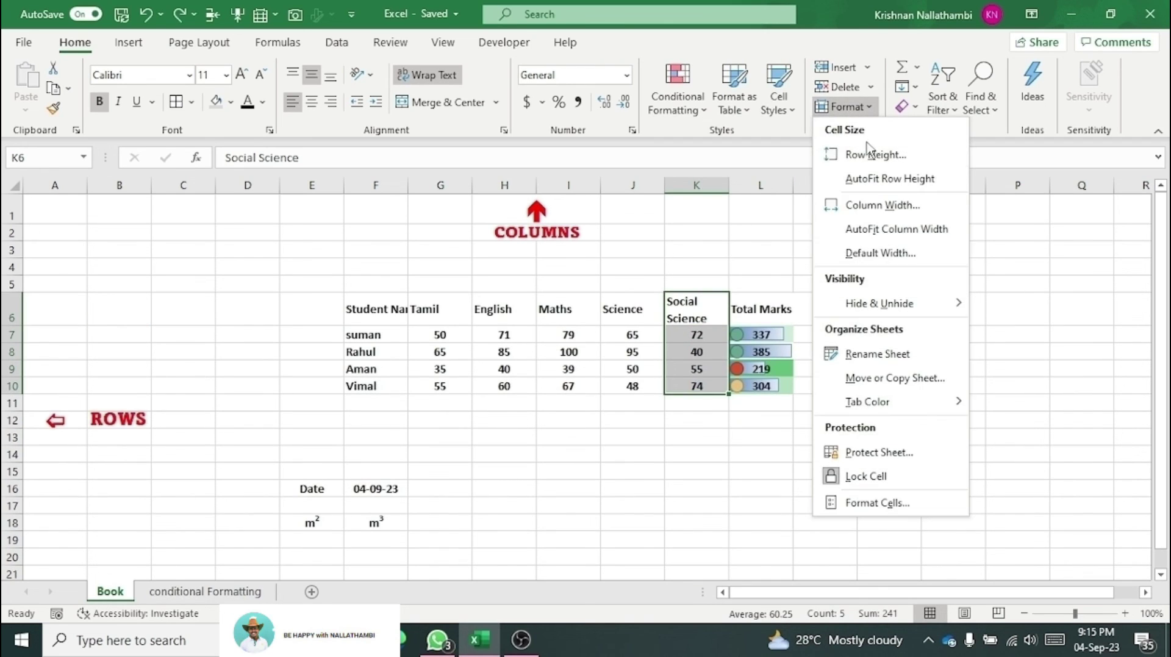
mouse_move(927, 316)
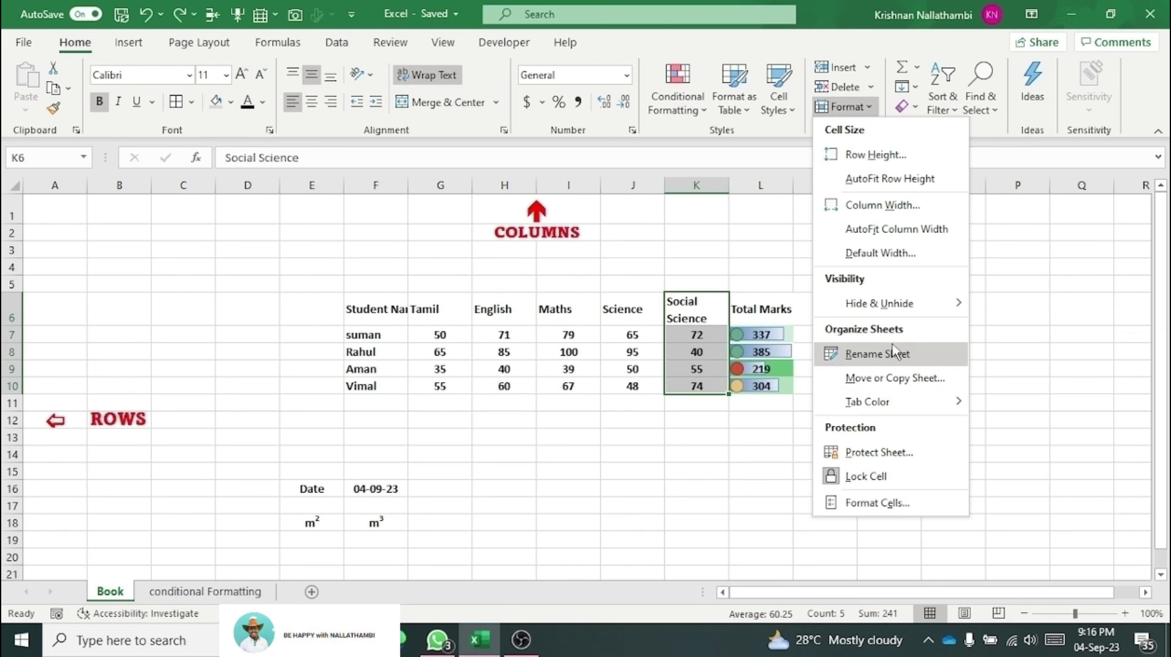
Step: Close Format Cells unchanged after viewing its tabs, then go to the conditional Formatting sheet
left_click(905, 507)
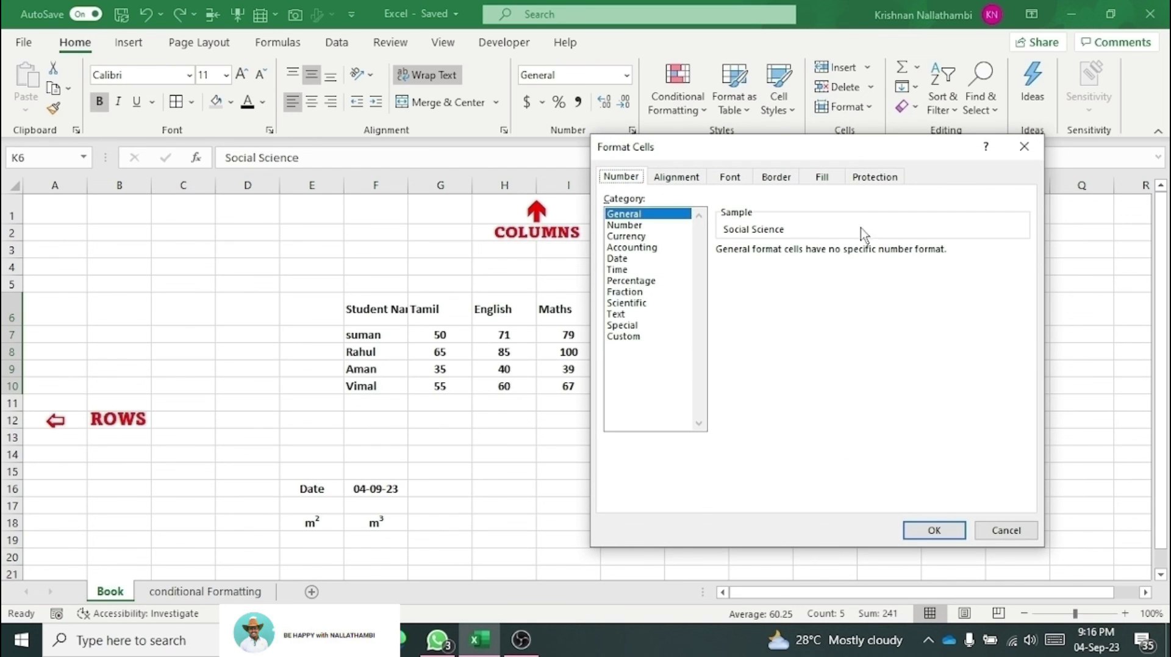
left_click(671, 182)
left_click(728, 183)
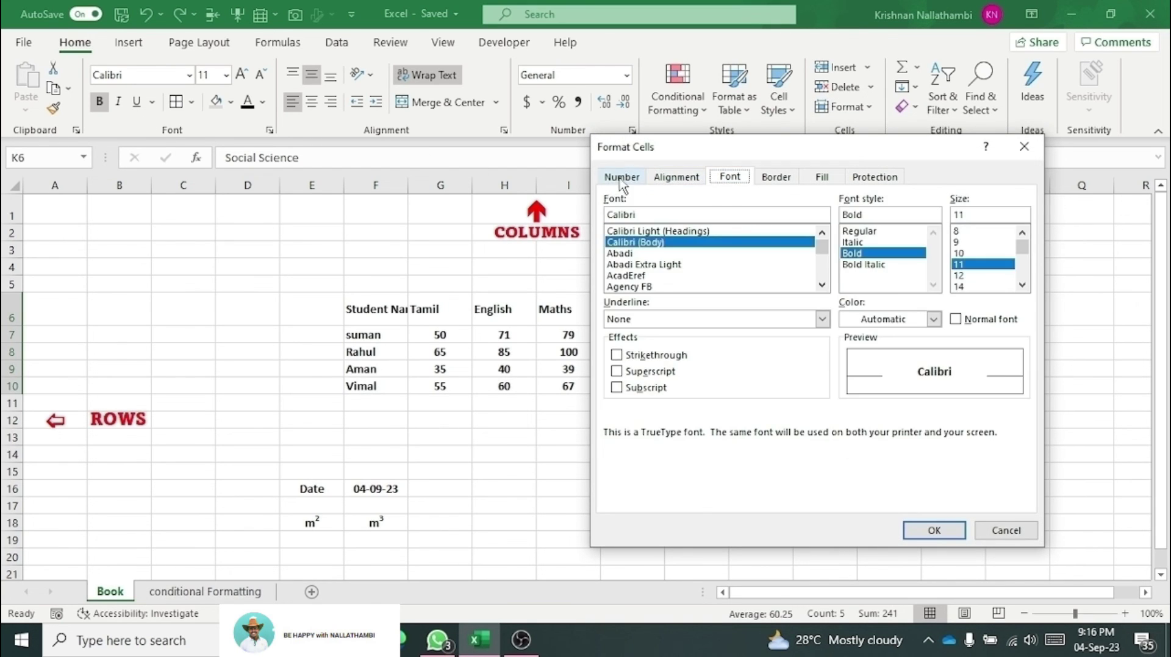
left_click(620, 184)
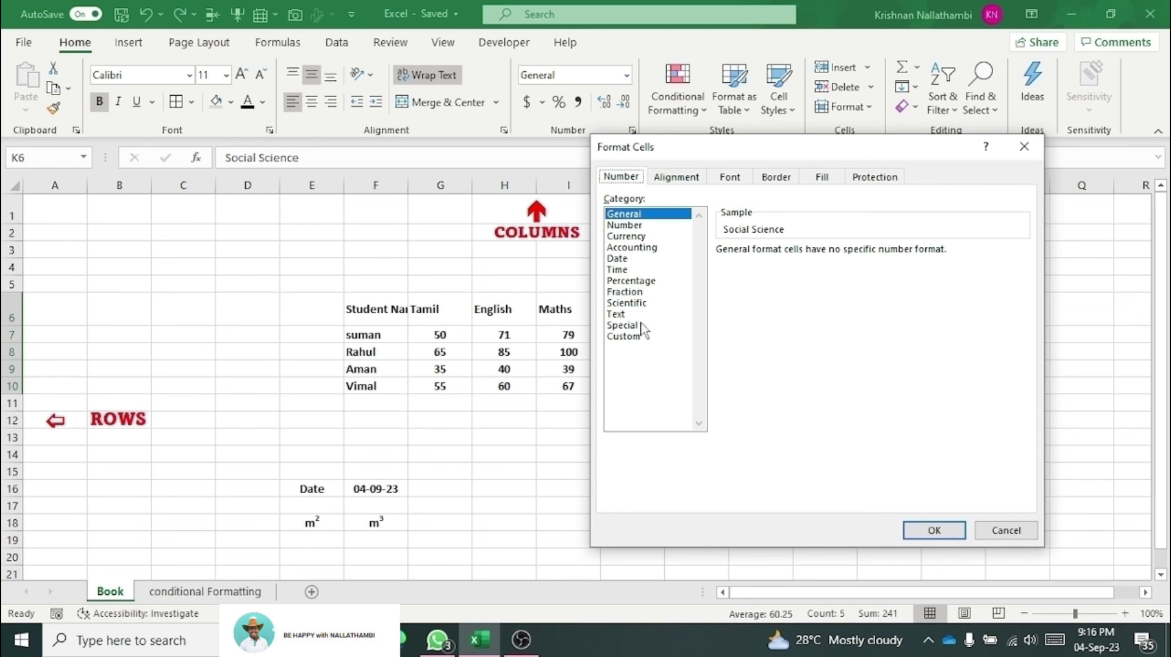
left_click(1024, 147)
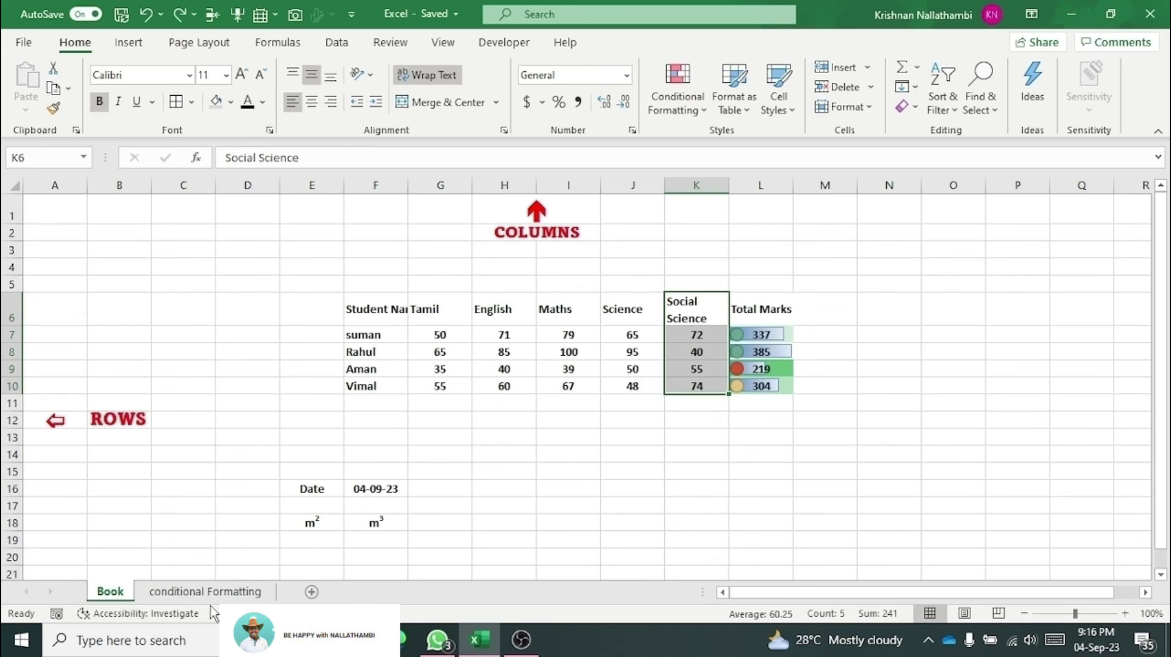
left_click(209, 595)
left_click(220, 406)
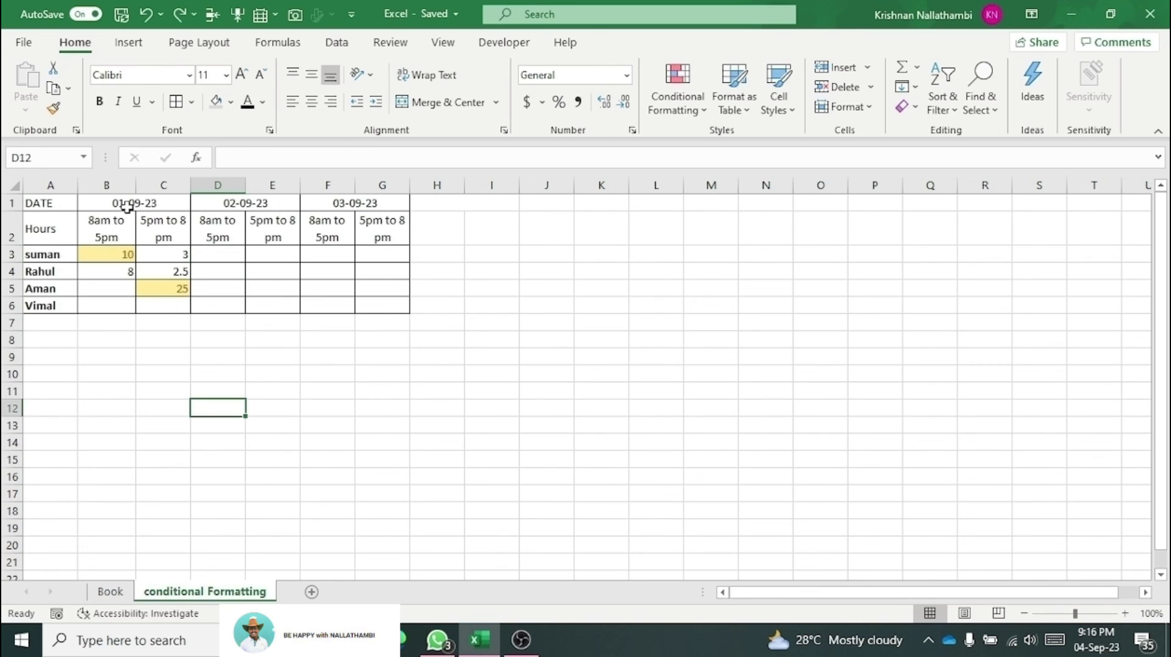
Step: Format the merged date headers B1:G1 with the 14-Mar-12 date style
left_click_drag(126, 206, 329, 202)
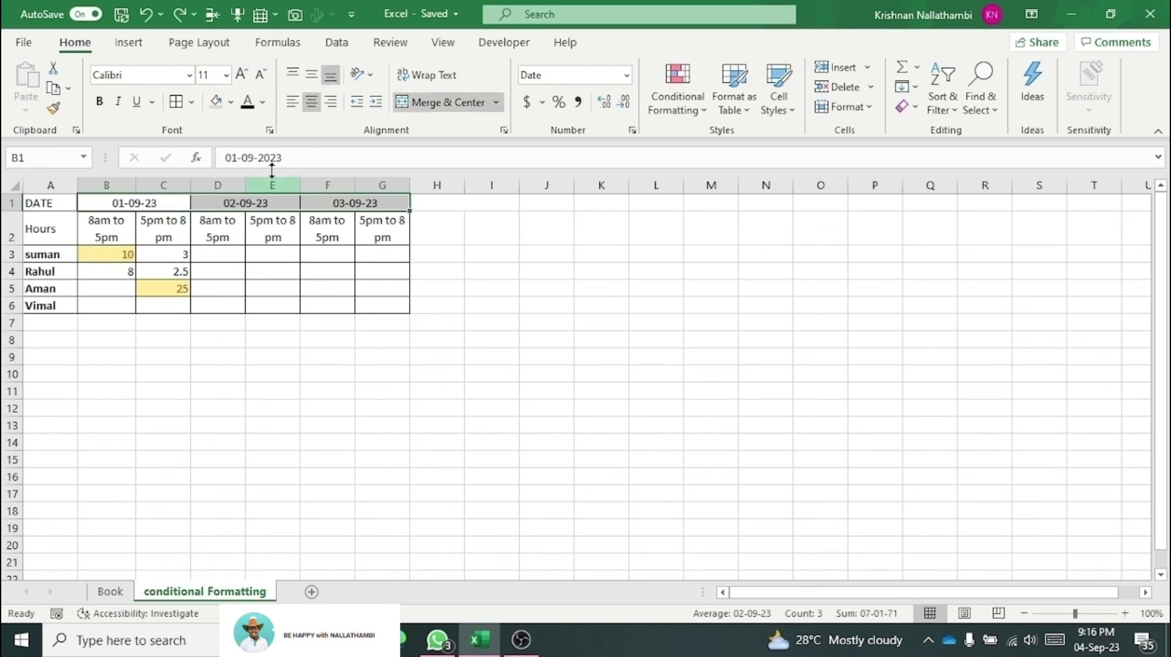
left_click(269, 130)
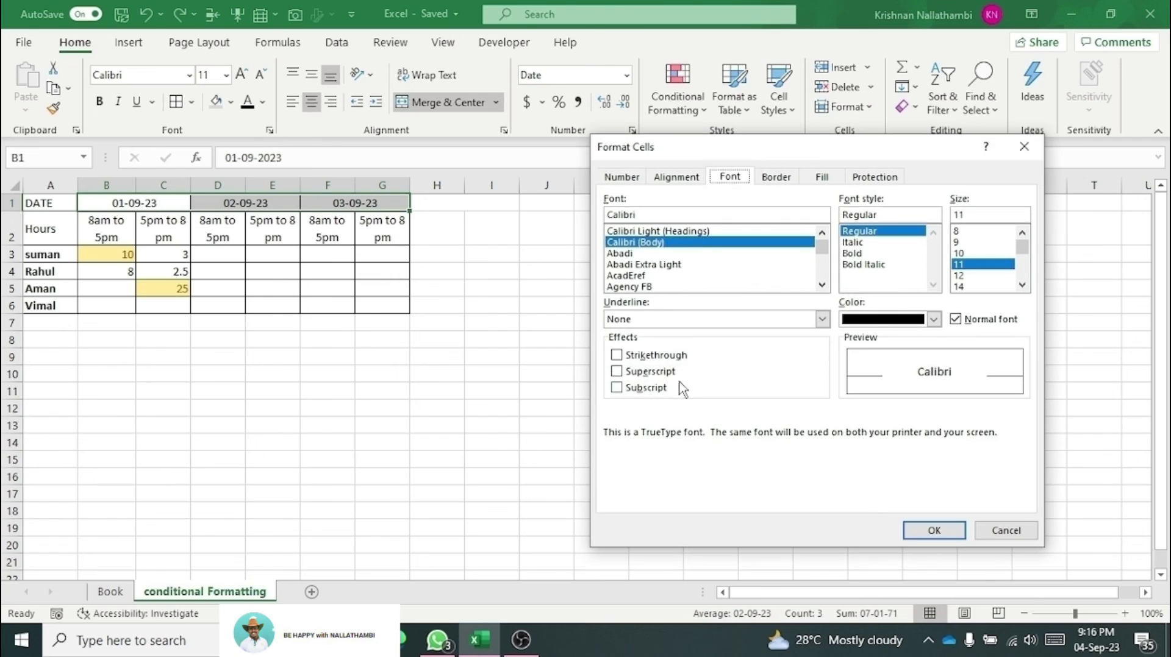
left_click(620, 178)
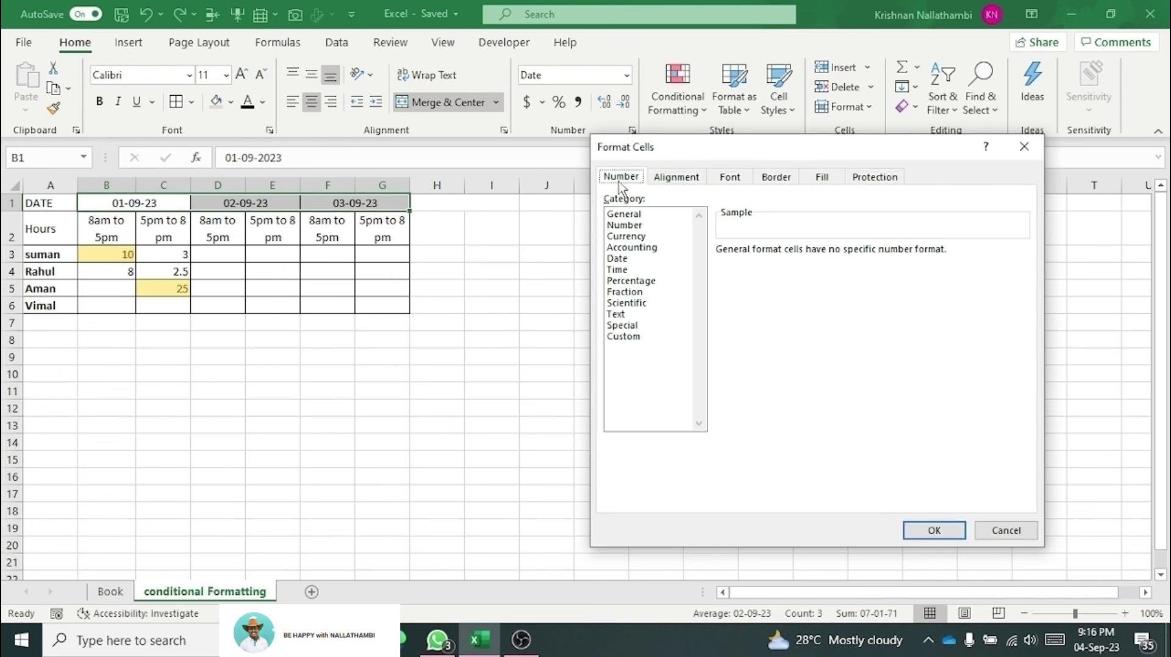
left_click(629, 260)
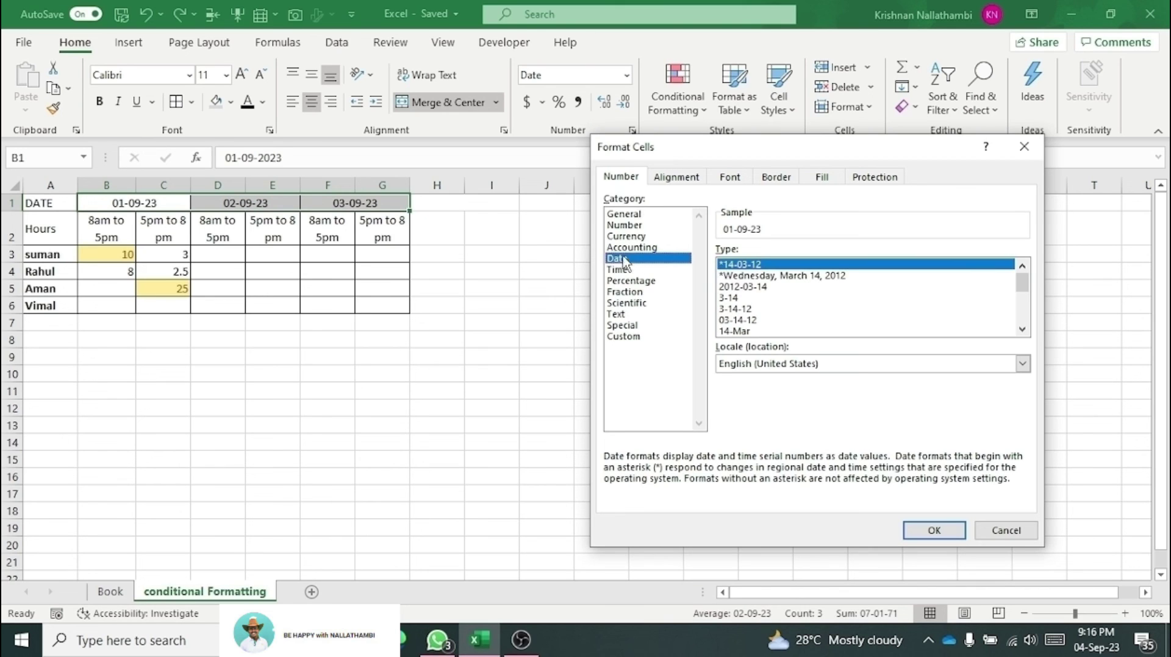
left_click(1025, 330)
left_click(1025, 330)
left_click(1024, 330)
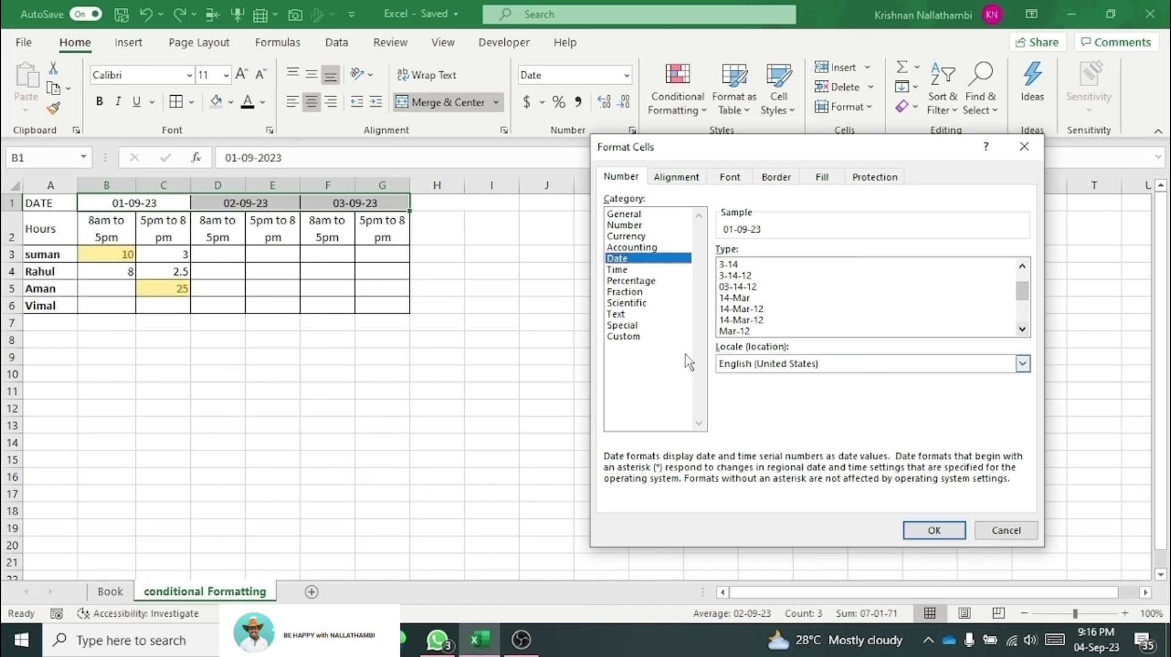
left_click(1024, 330)
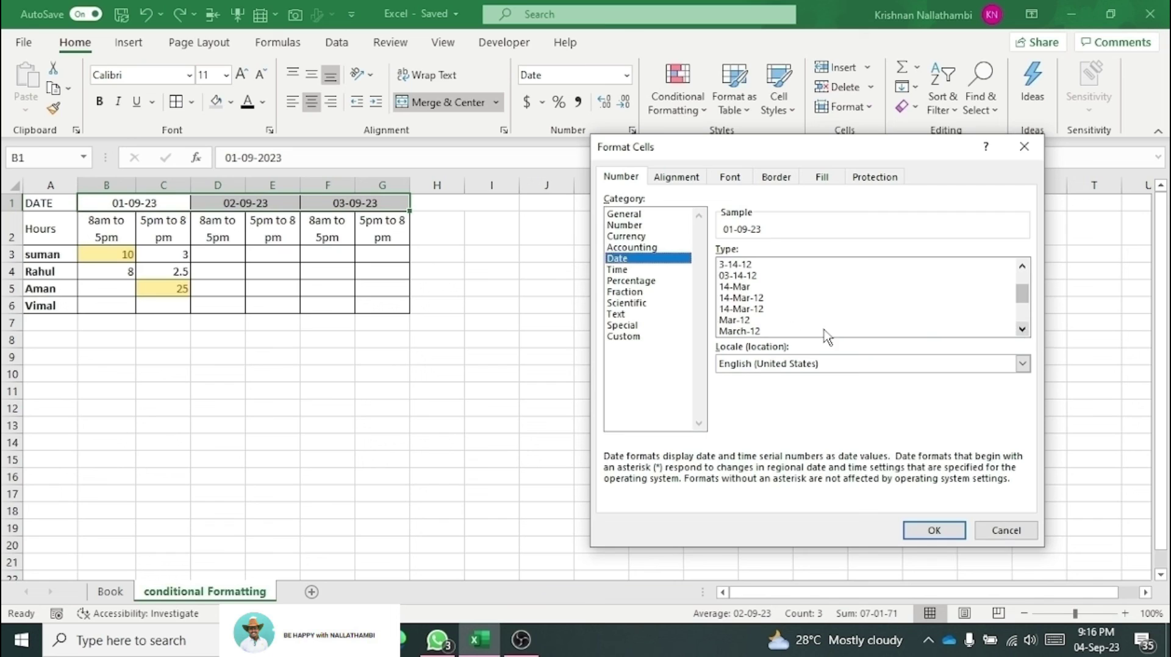
left_click(741, 298)
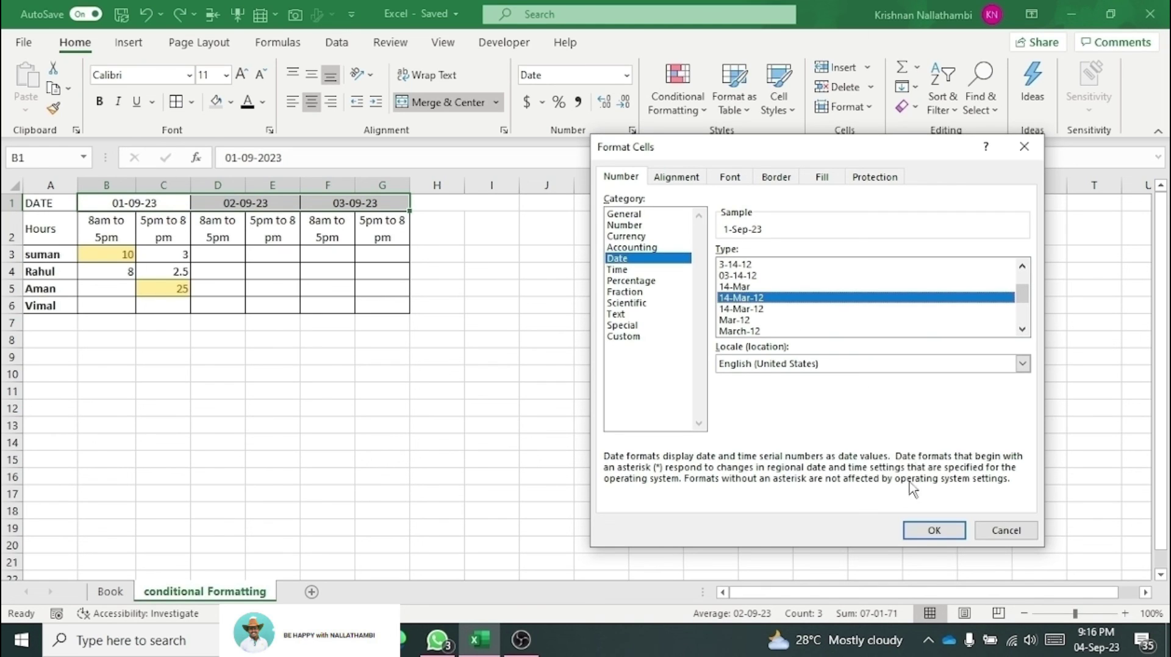
left_click(936, 530)
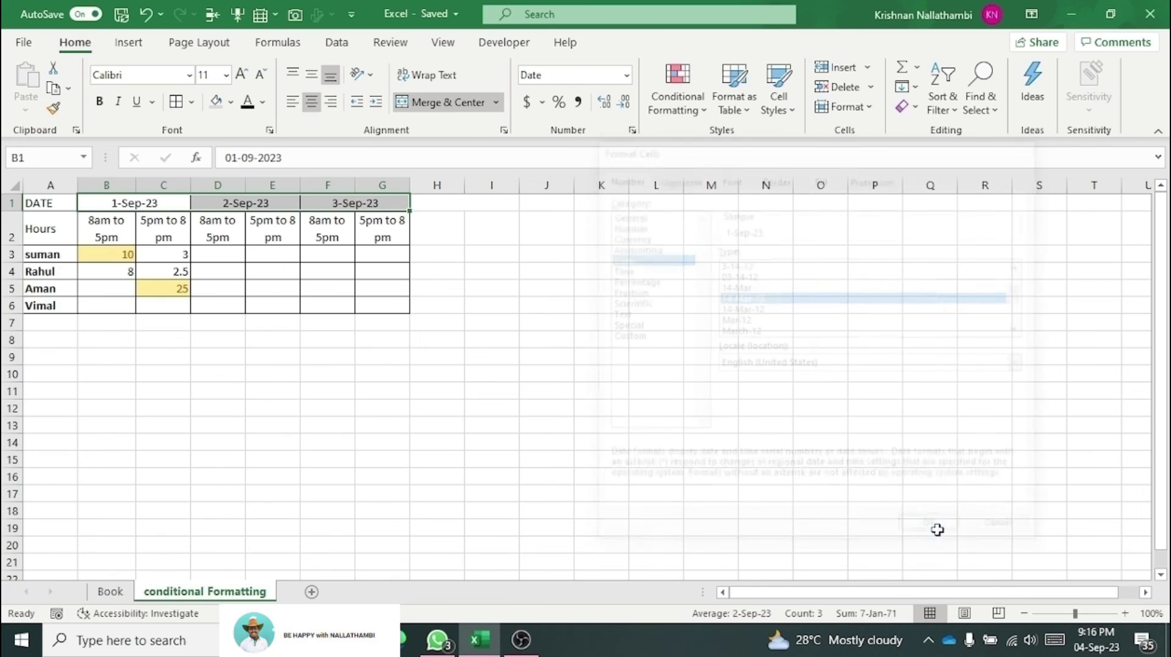
Step: Apply the 'March 14, 2012' date style so headers read September 1, 2023 onward
right_click(173, 204)
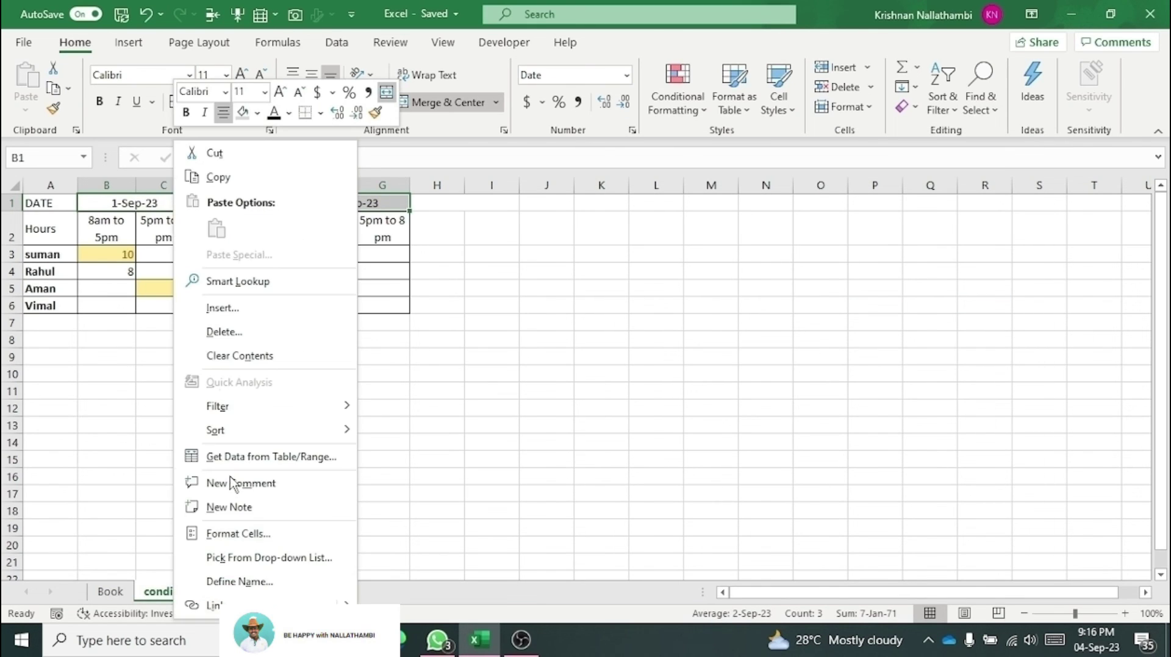
left_click(241, 534)
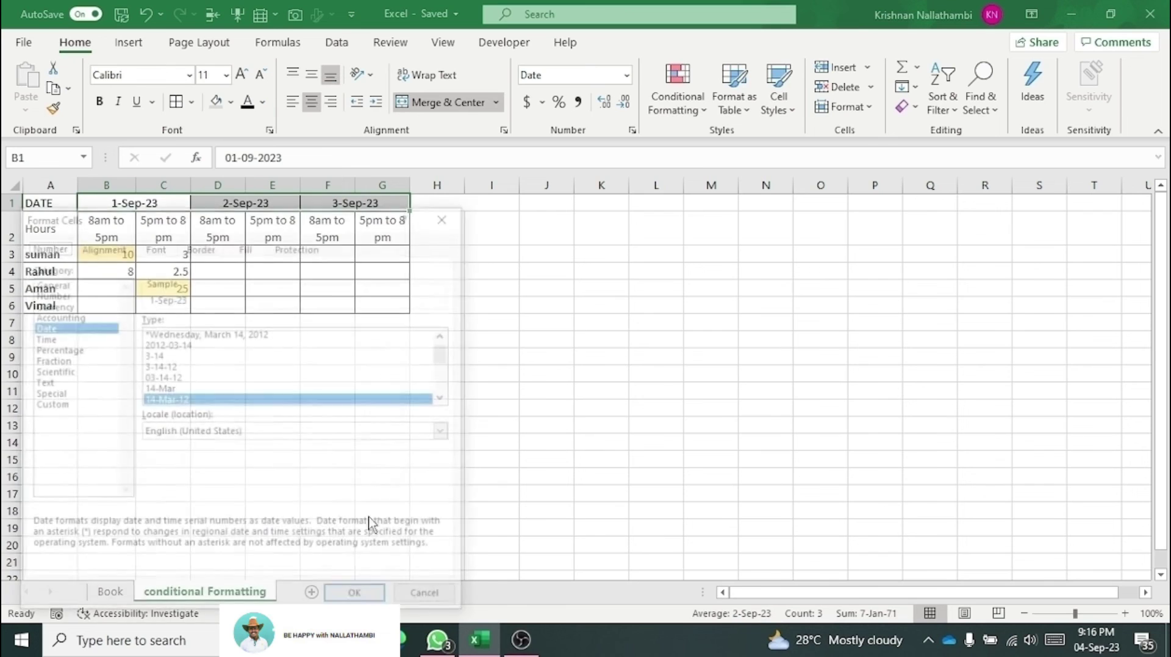
left_click_drag(322, 226, 769, 220)
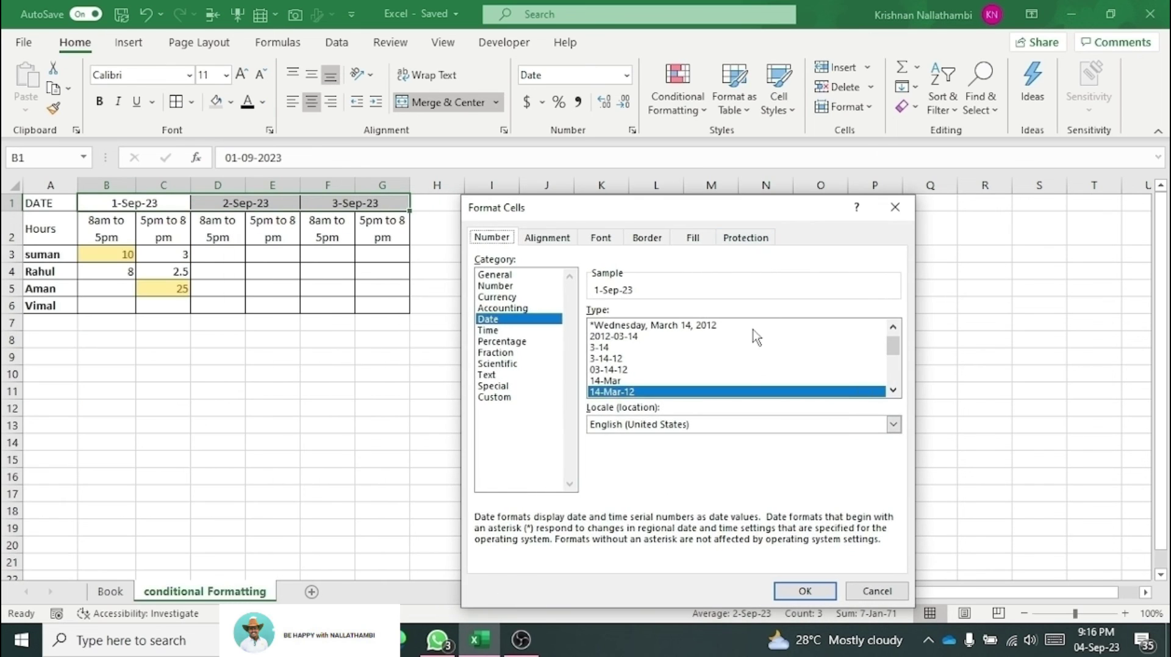
scroll(739, 373, "down", 2)
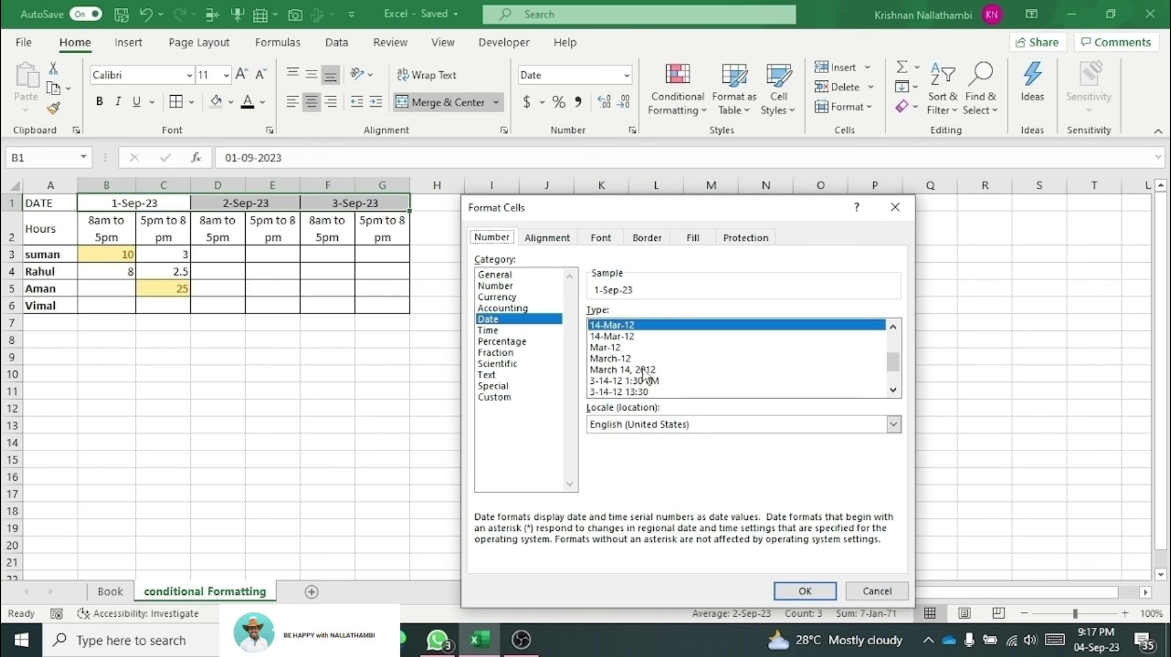
left_click(644, 370)
left_click(805, 591)
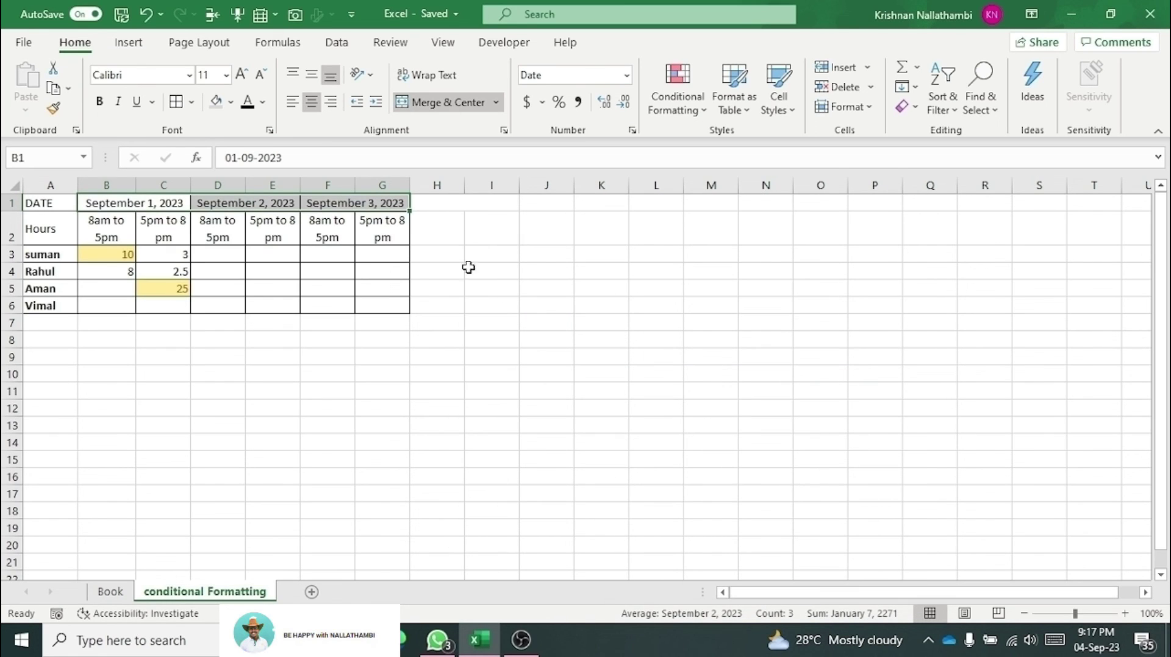
right_click(383, 207)
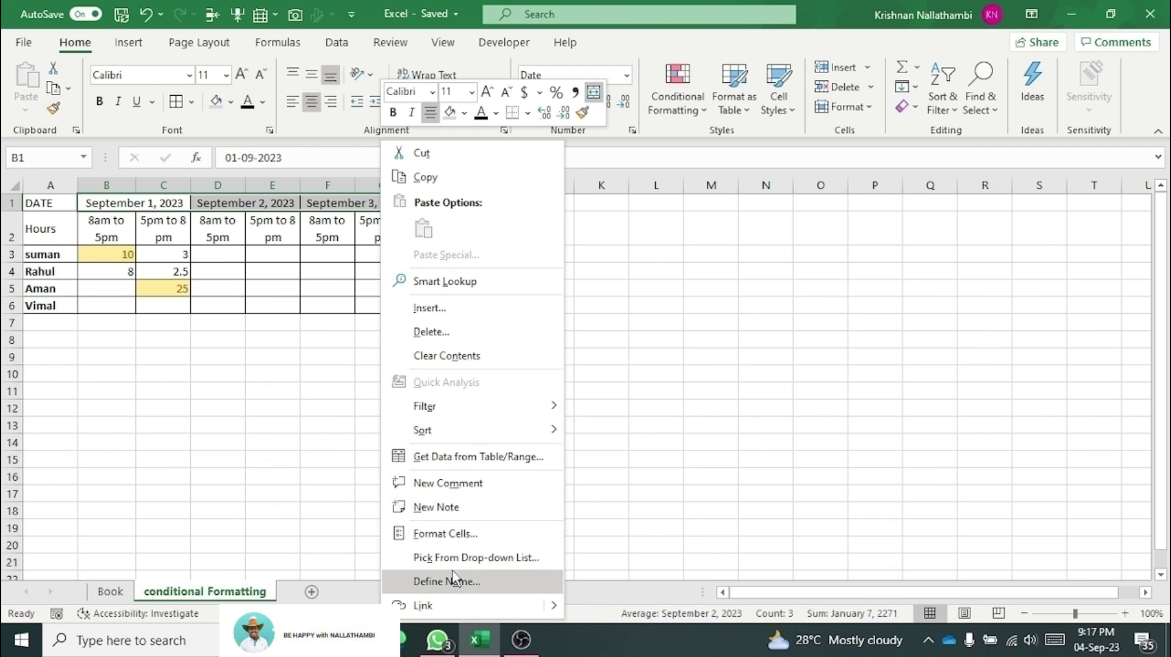
Step: Open Format Cells for the date headers and browse the Time, Currency and Number categories before choosing Custom
left_click(437, 535)
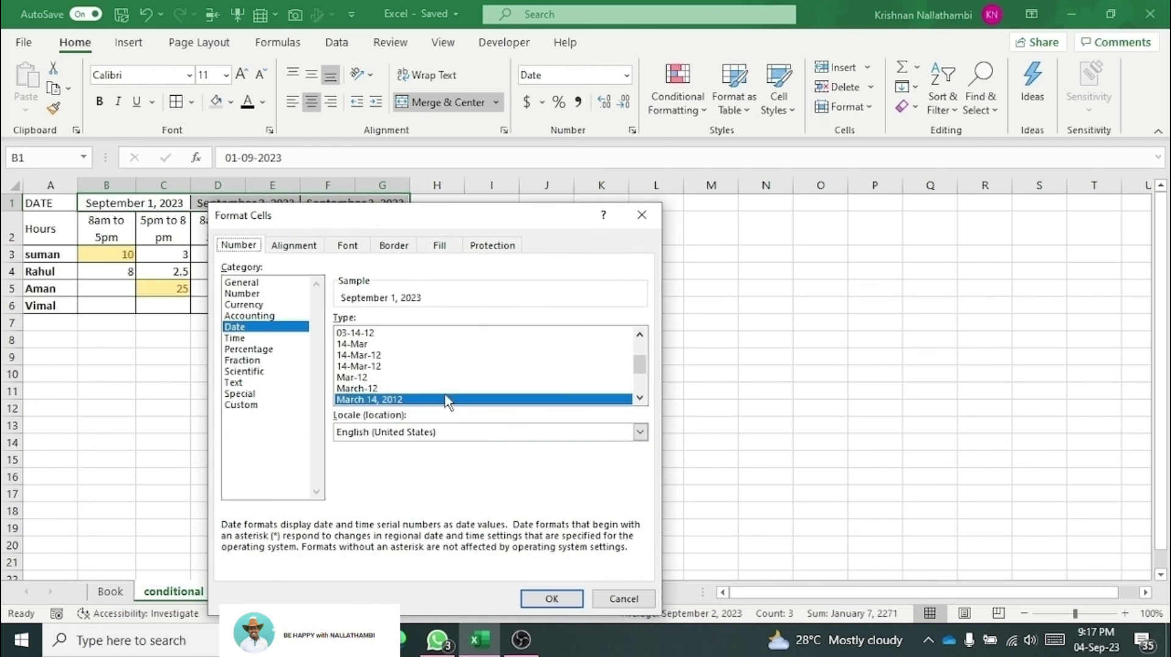
scroll(381, 380, "down", 2)
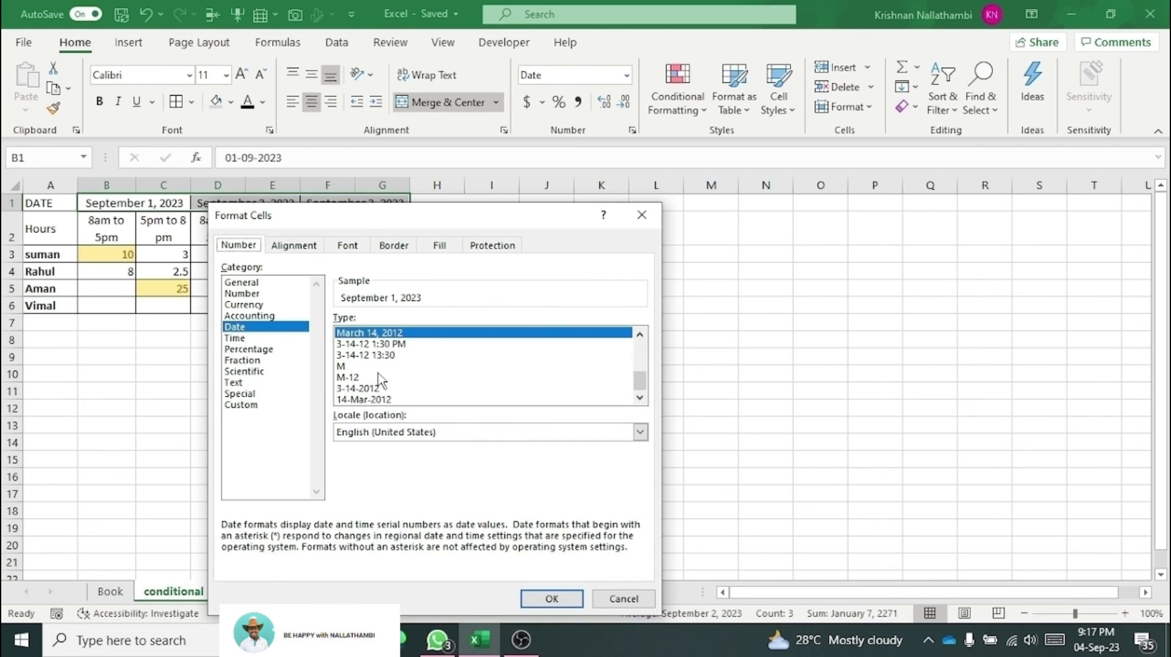
scroll(383, 388, "up", 5)
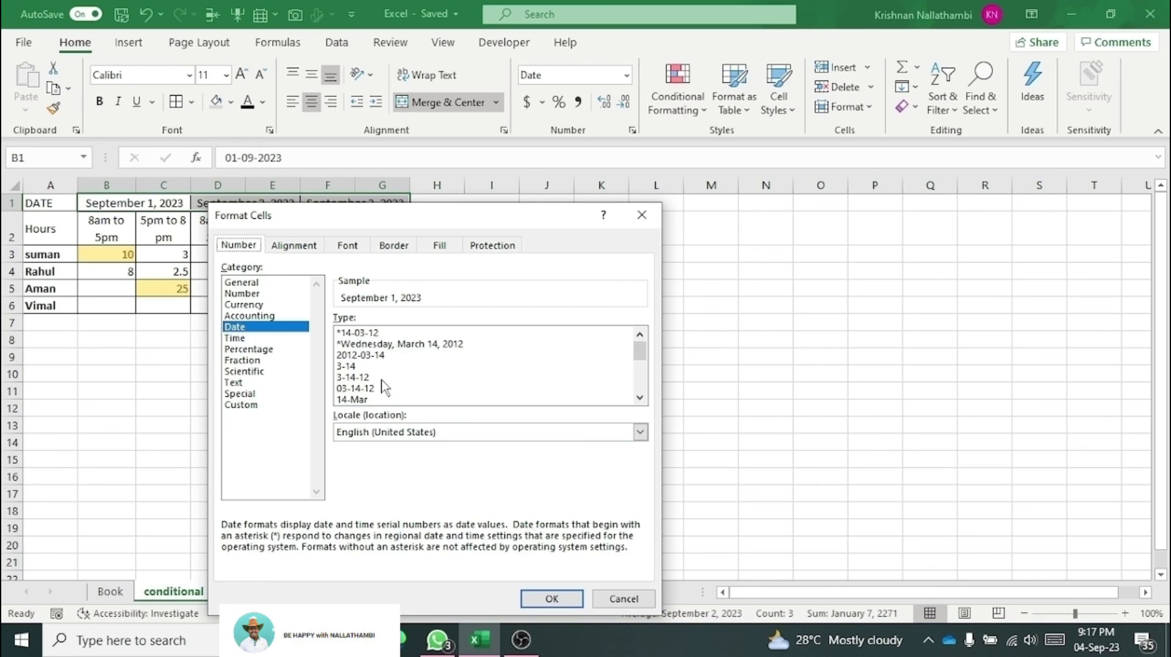
left_click(275, 338)
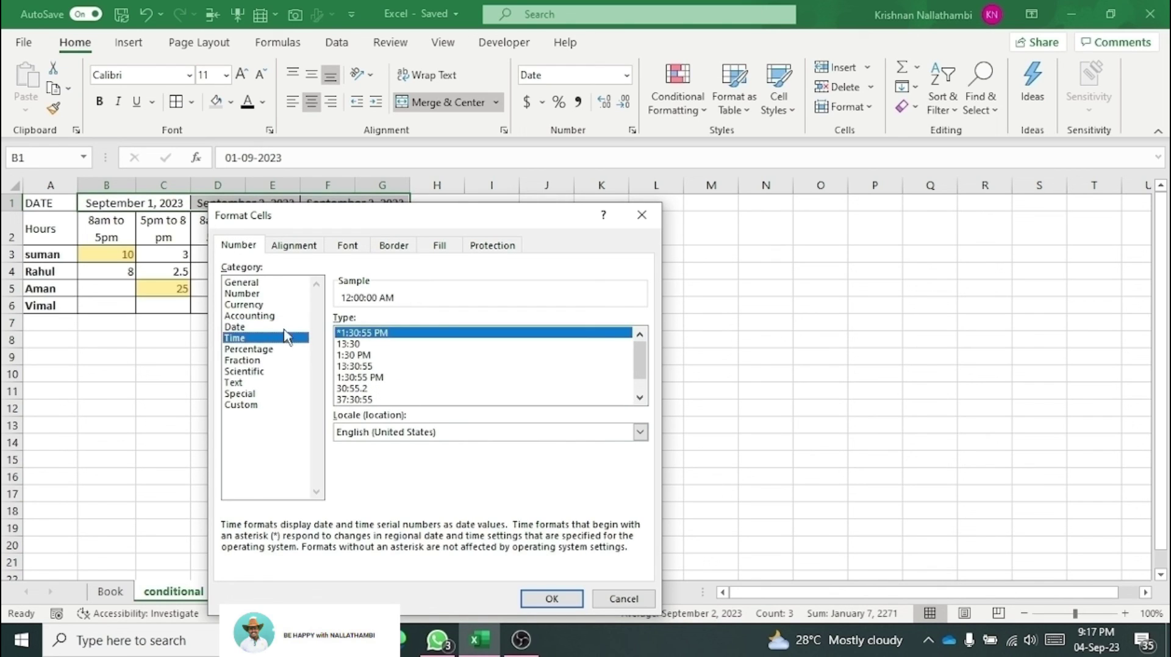
left_click(245, 306)
left_click(246, 296)
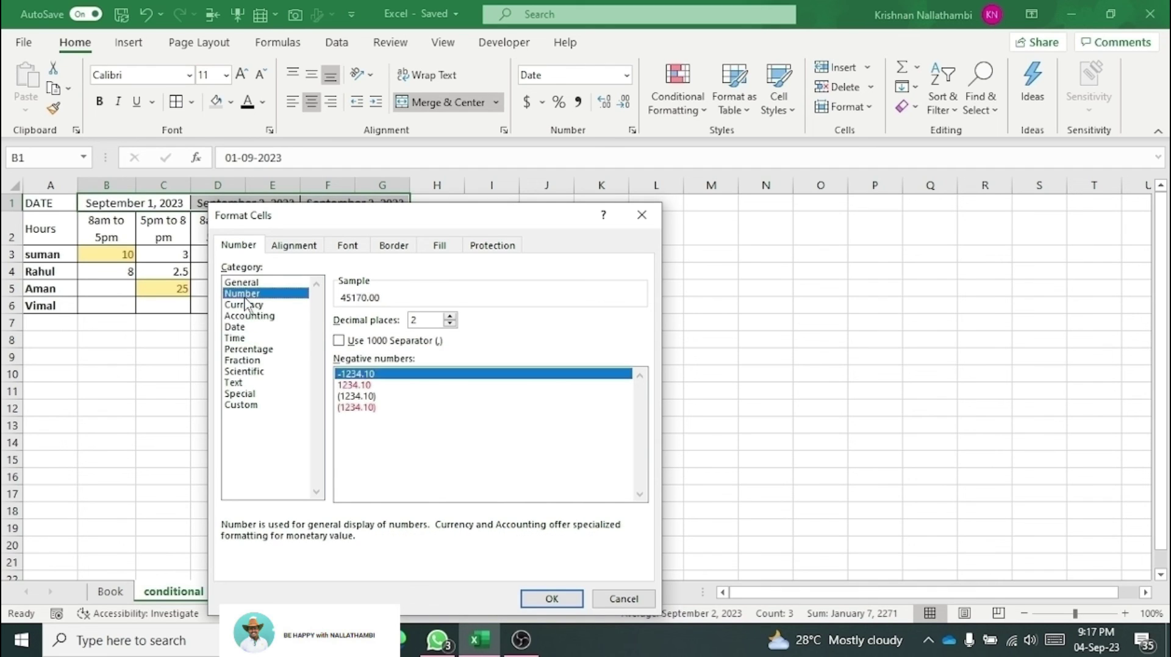
left_click(256, 407)
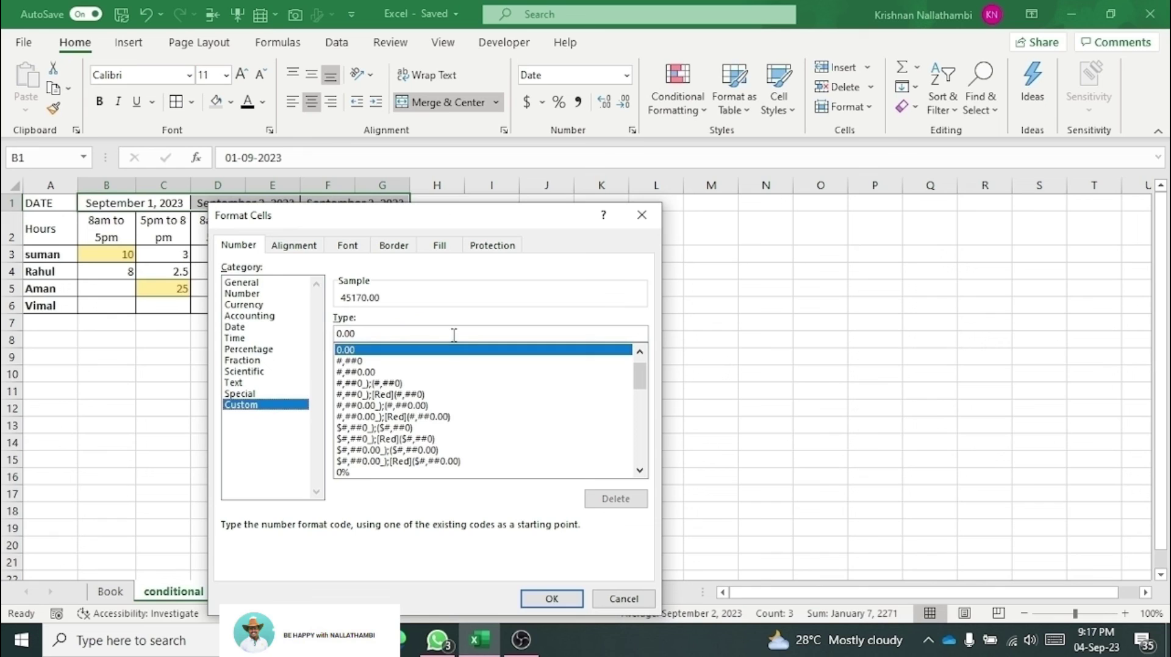
left_click(640, 470)
left_click(639, 470)
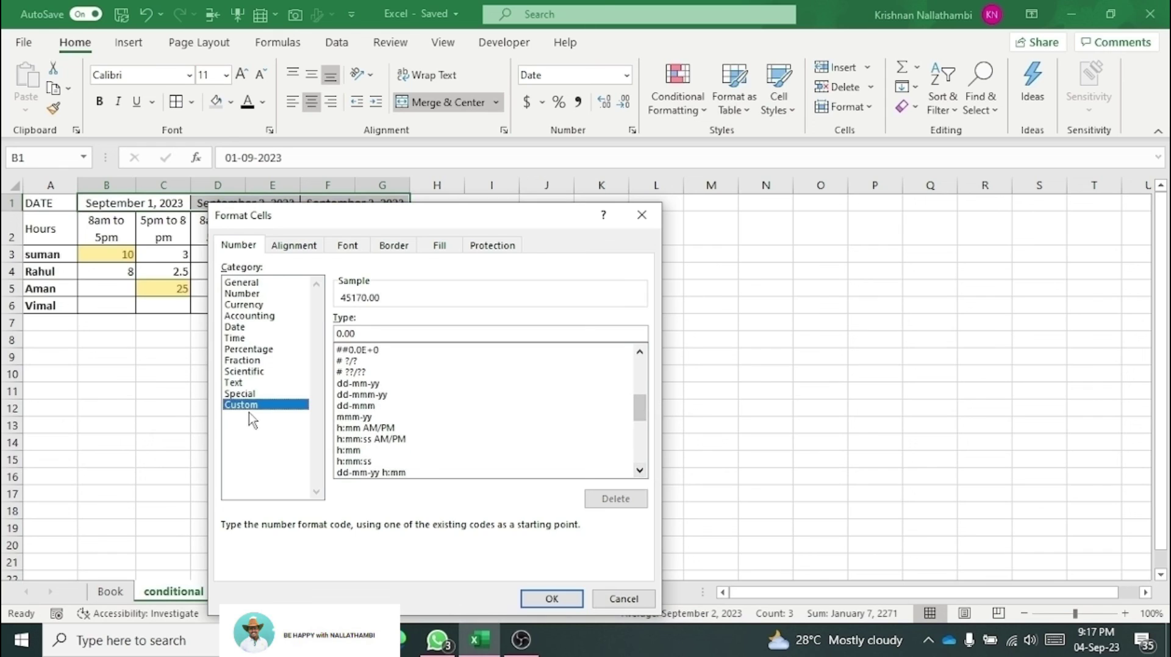
Step: Edit the dd-mm-yy custom code to dd-mmm-yyyy so the headers read 01-Sep-2023 onward
left_click(368, 385)
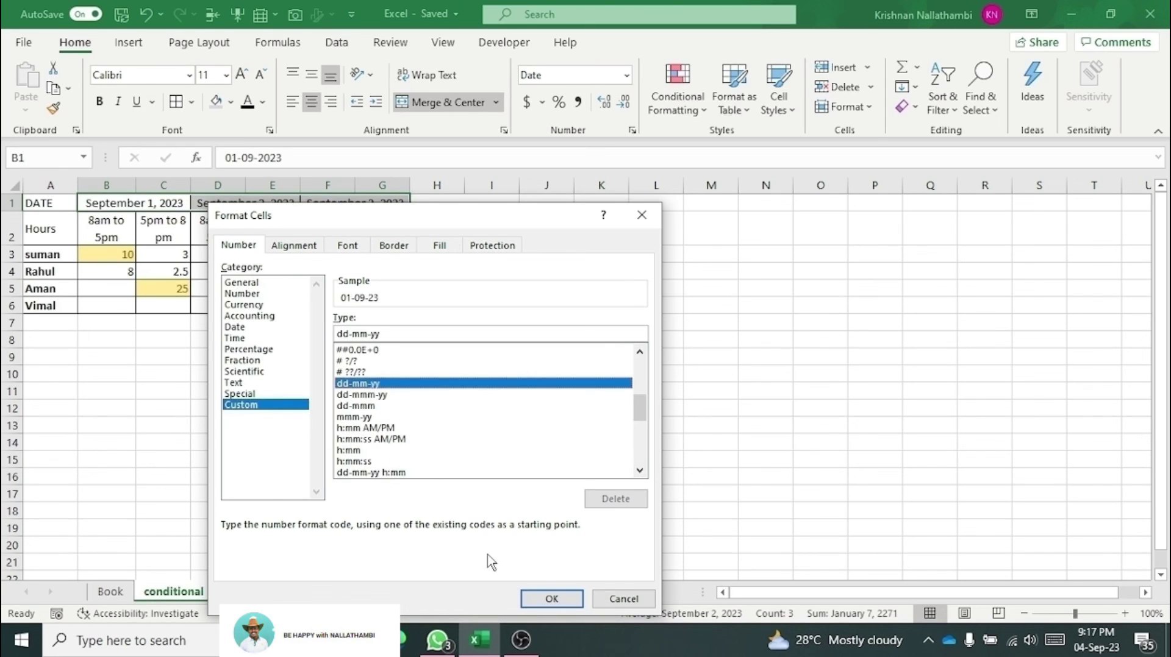
left_click_drag(482, 219, 672, 283)
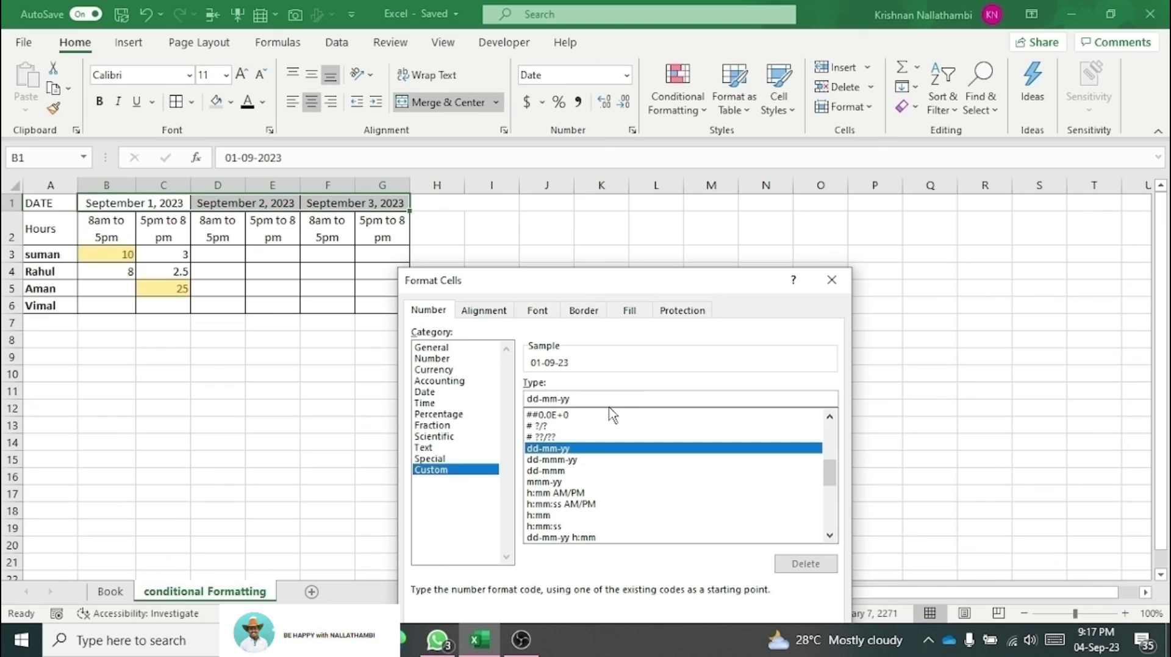
type("m-")
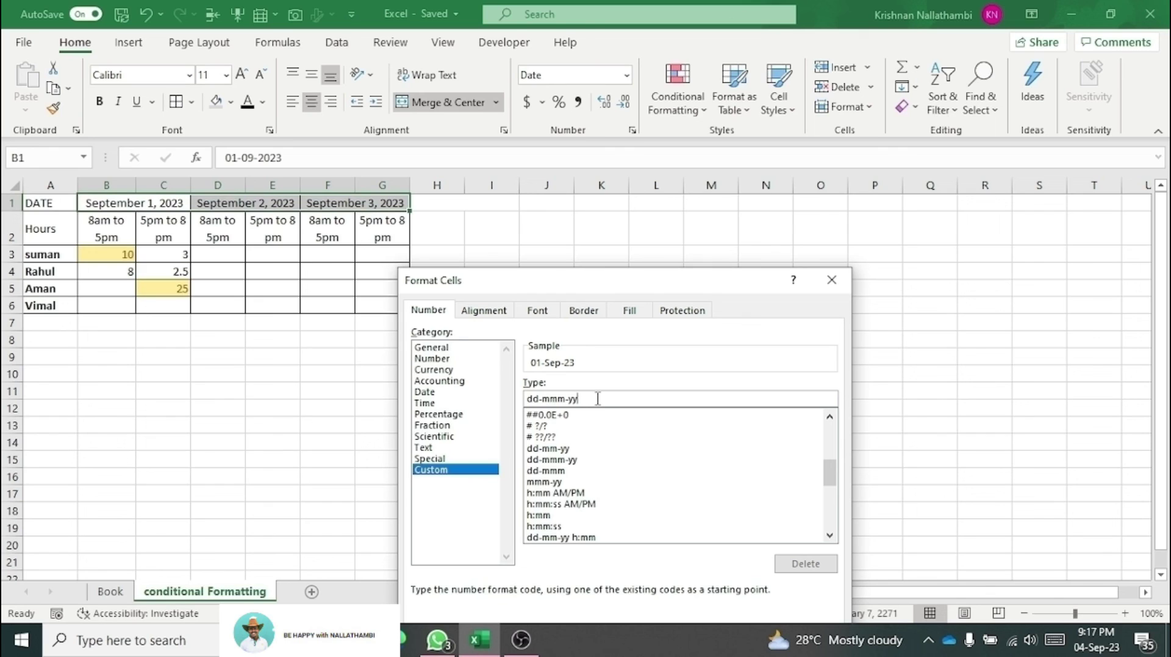
type("yy")
left_click_drag(747, 288, 766, 166)
left_click(765, 552)
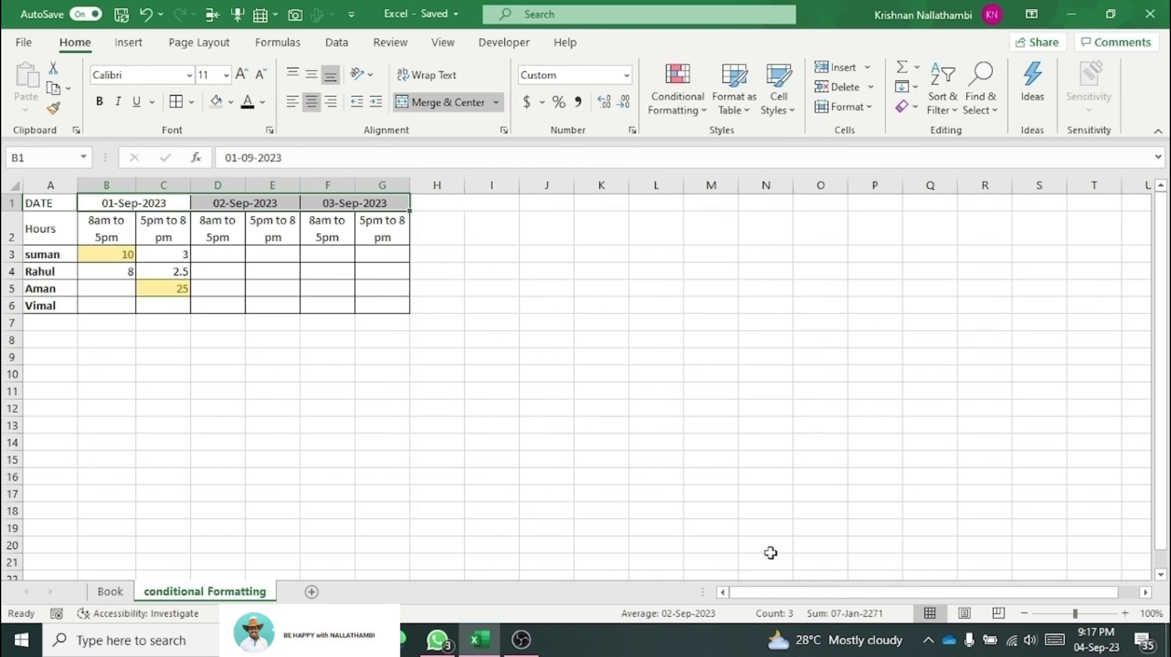